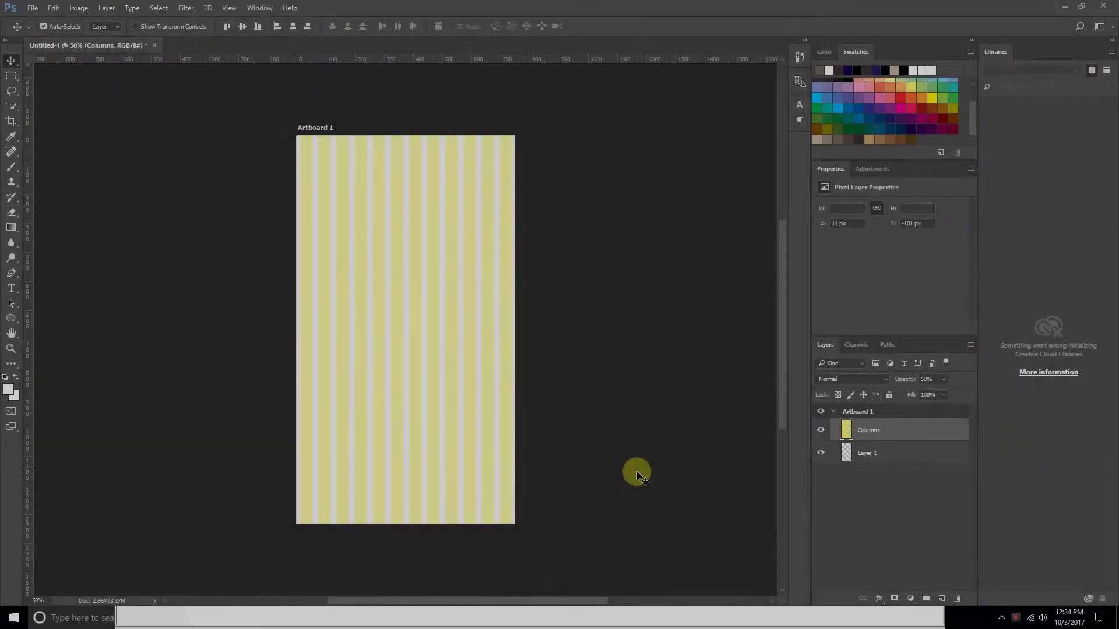
- Select the iPhone 6 artboard and rename it 'MUSIC PLAYER_MOBILE'
click(461, 286)
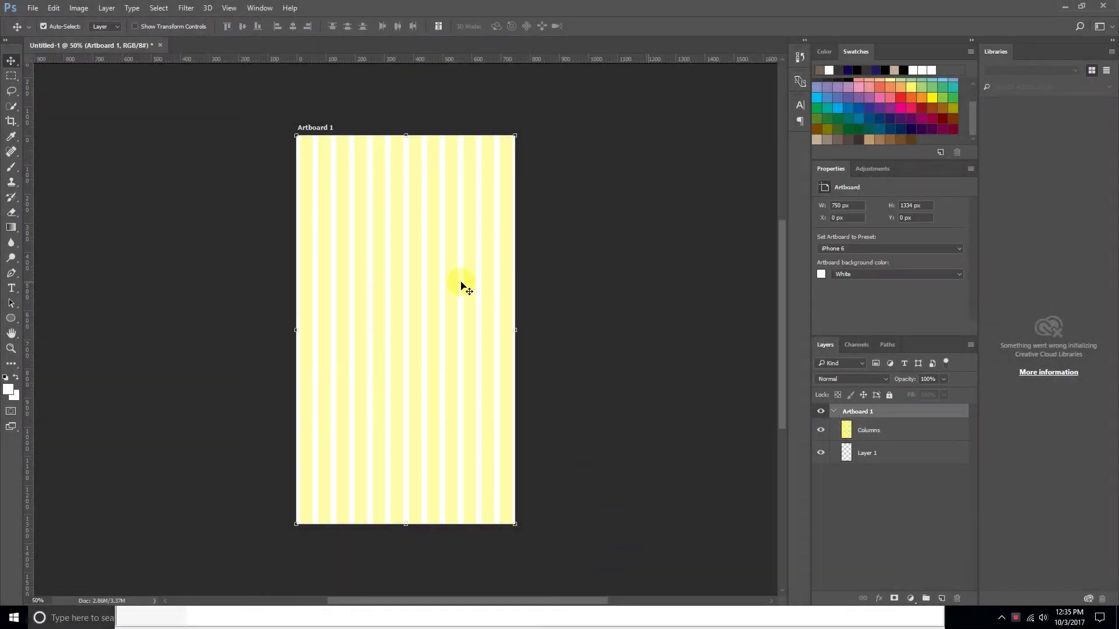
drag(461, 285, 431, 264)
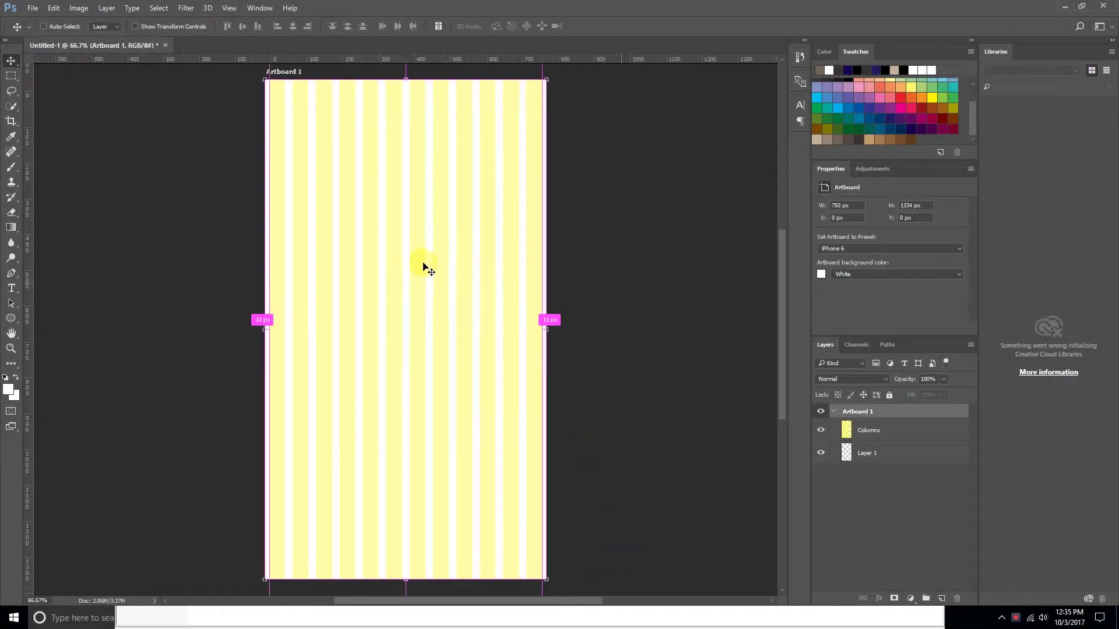
double_click(855, 411)
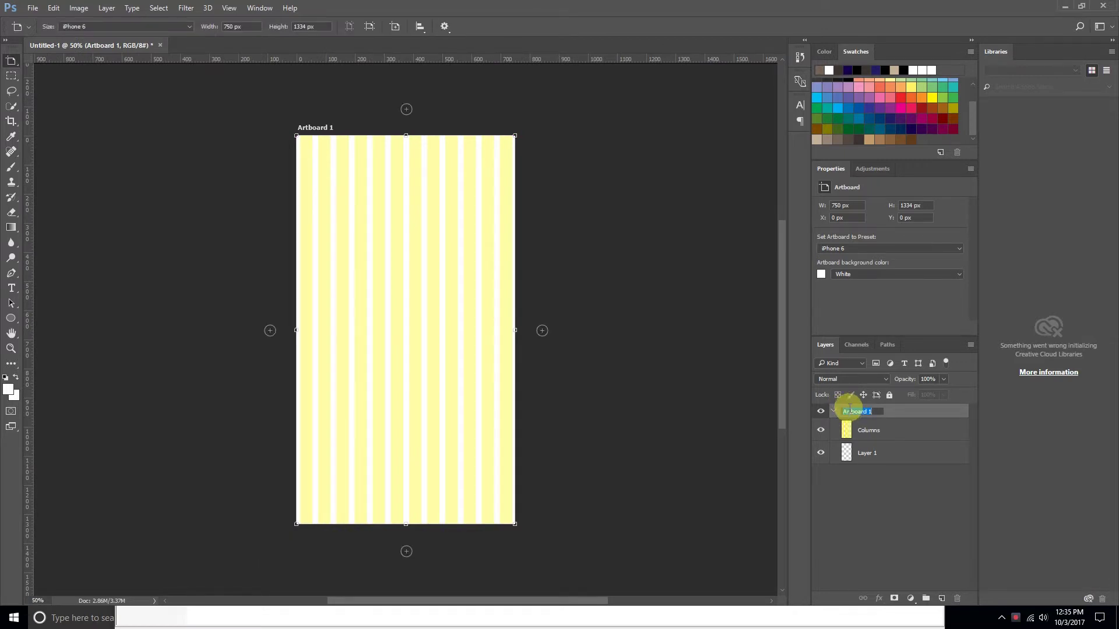
text(MUSIC PLA)
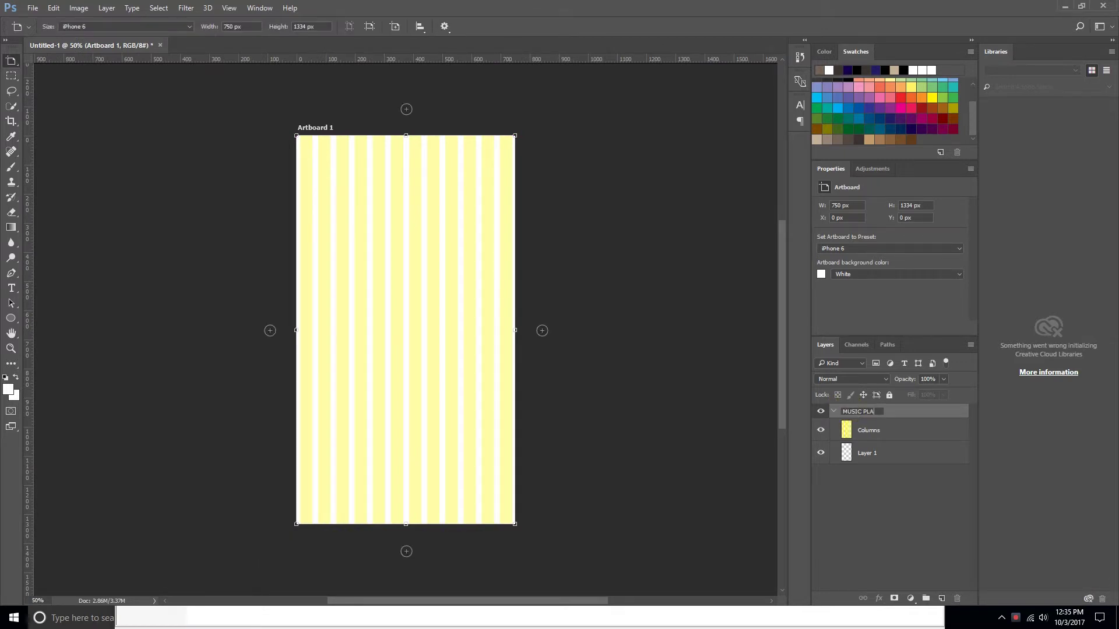
text(YER_MOBILE)
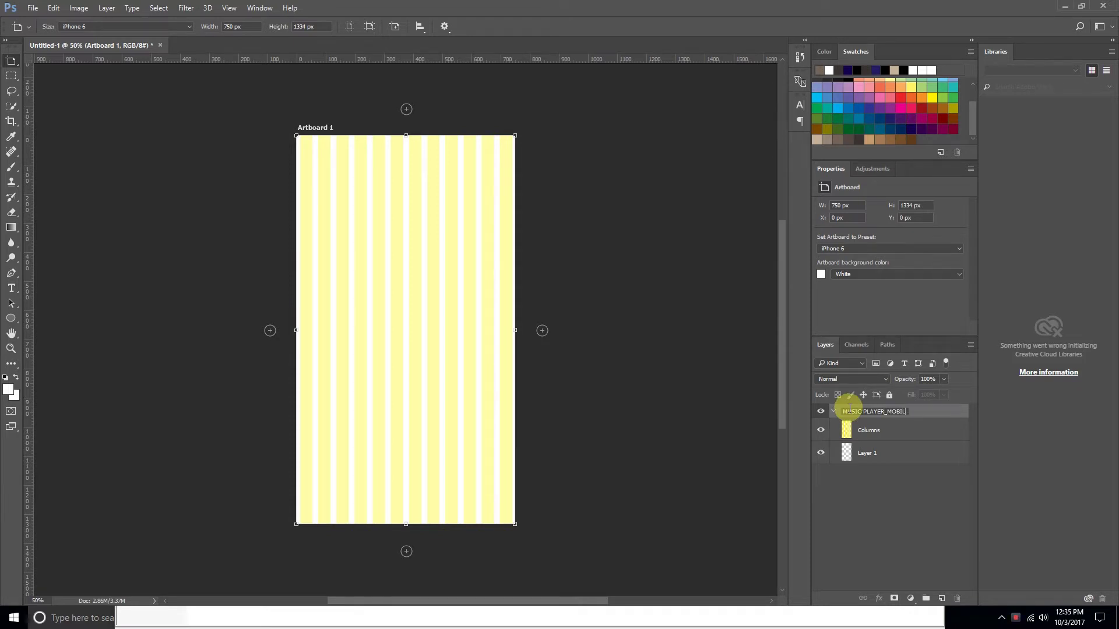
click(879, 431)
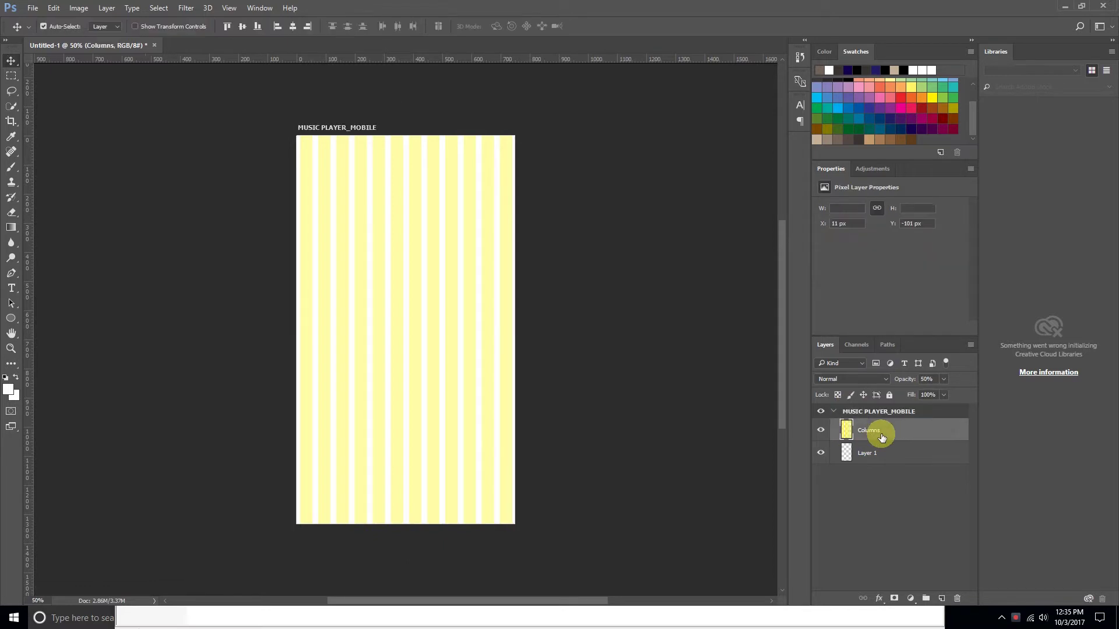
- Draw a large circle near the top of the artboard with the Ellipse tool
click(821, 430)
click(823, 431)
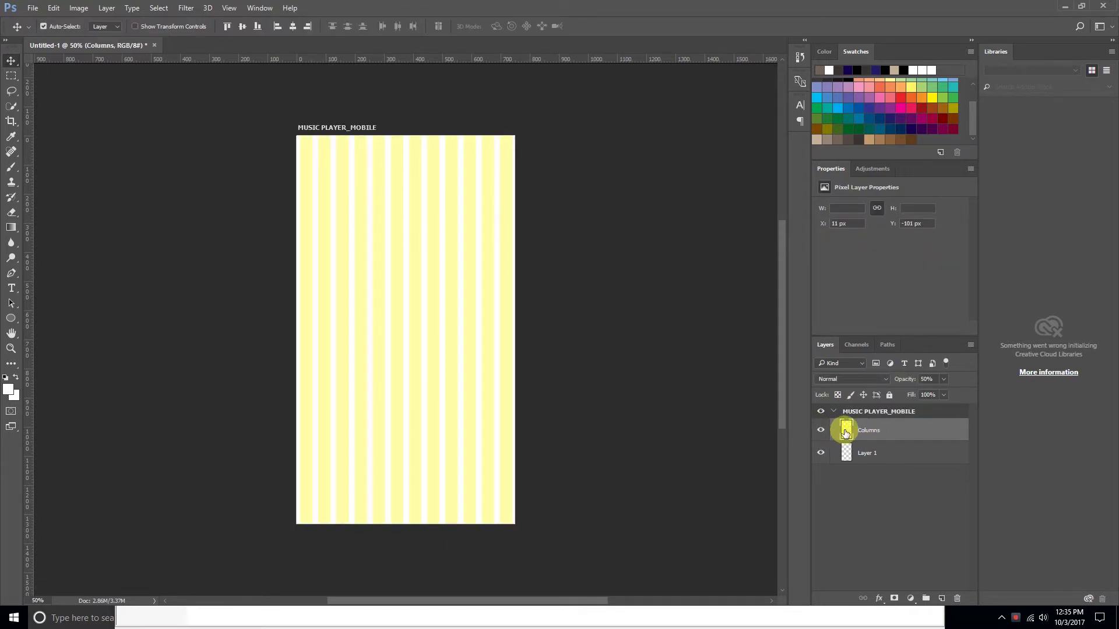
drag(846, 433, 838, 453)
click(838, 453)
click(11, 318)
drag(297, 163, 510, 405)
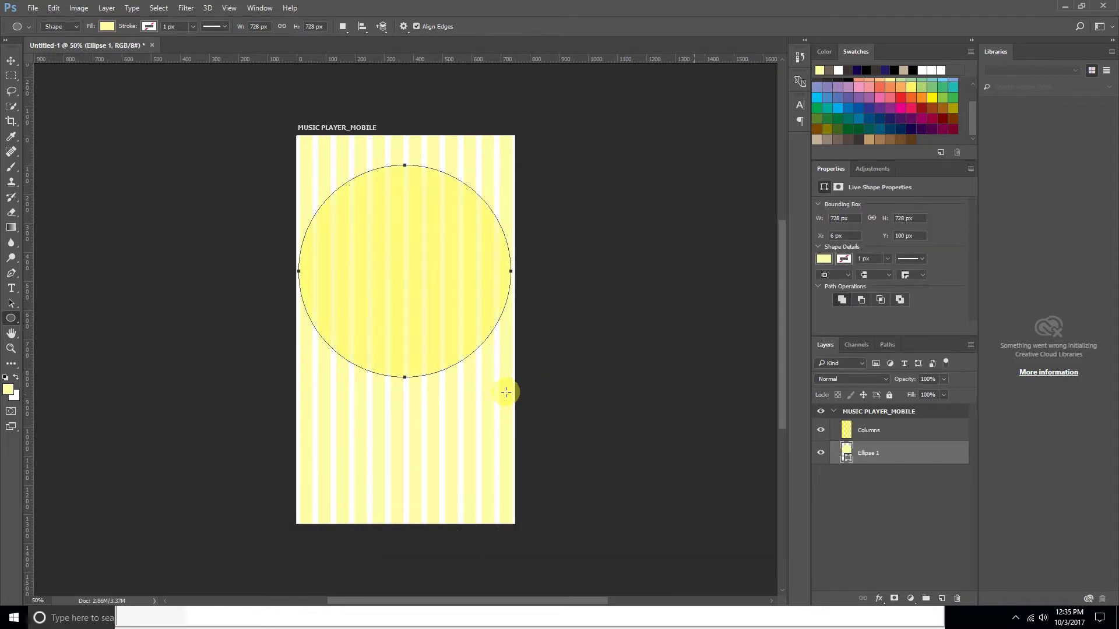
- Resize the circle to about 473 px across and centre it on the artboard
click(10, 61)
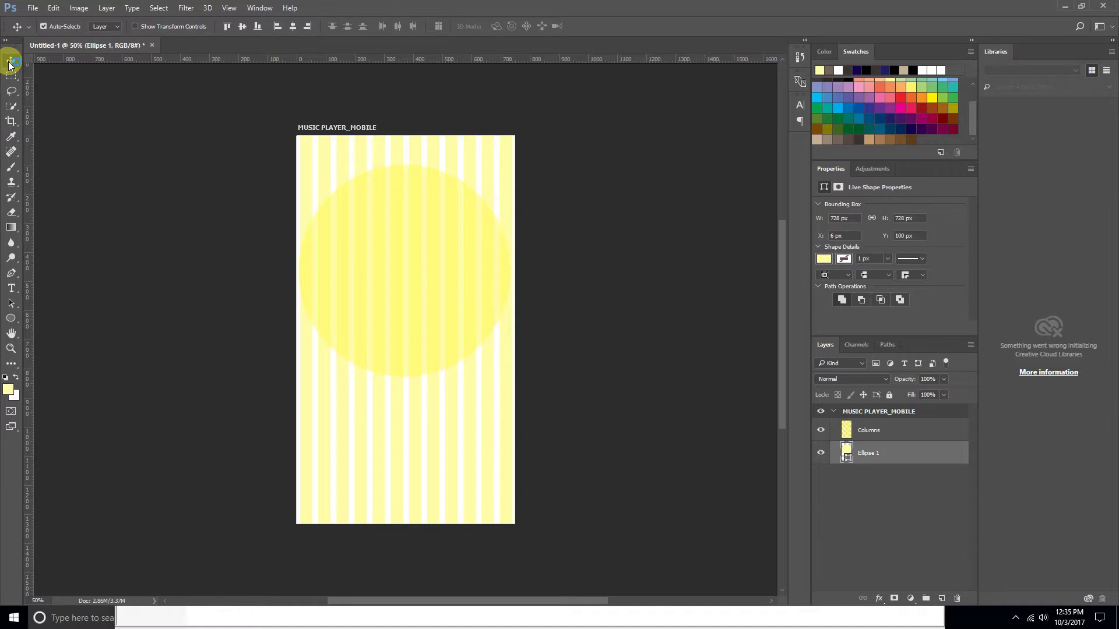
key(Right)
key(Right)
key(Right)
key(ctrl+plus)
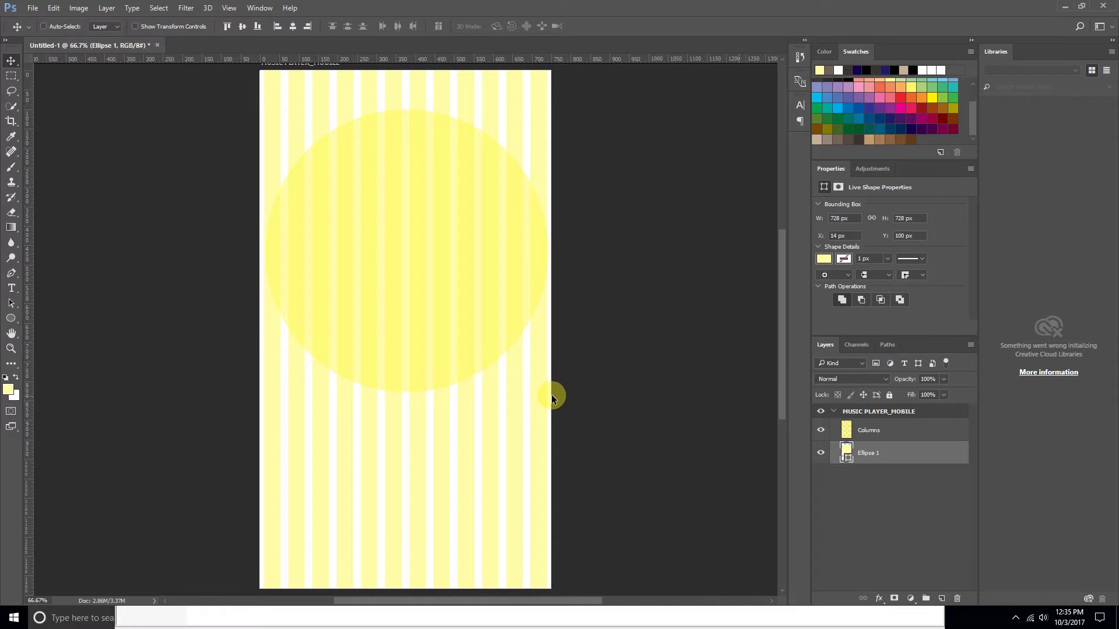
key(ctrl+t)
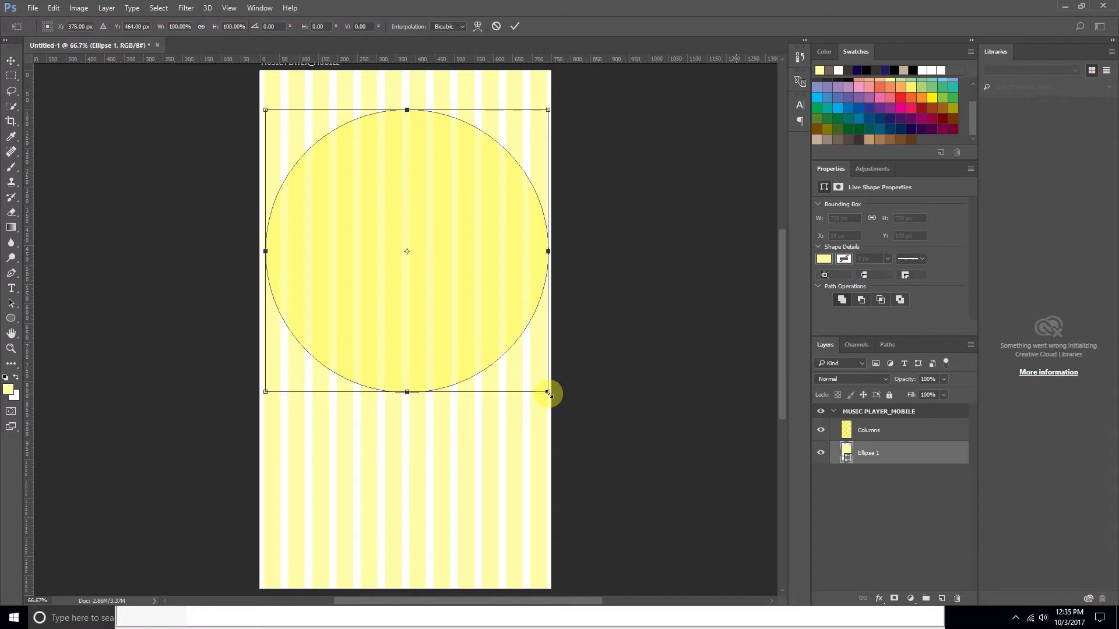
drag(548, 394, 477, 363)
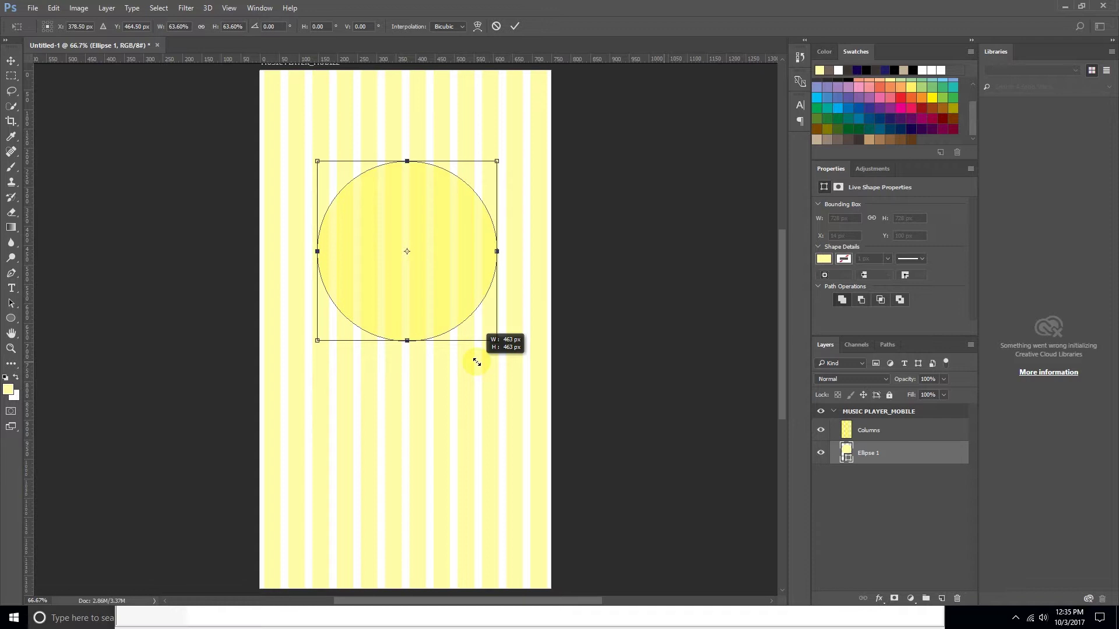
drag(477, 362, 476, 363)
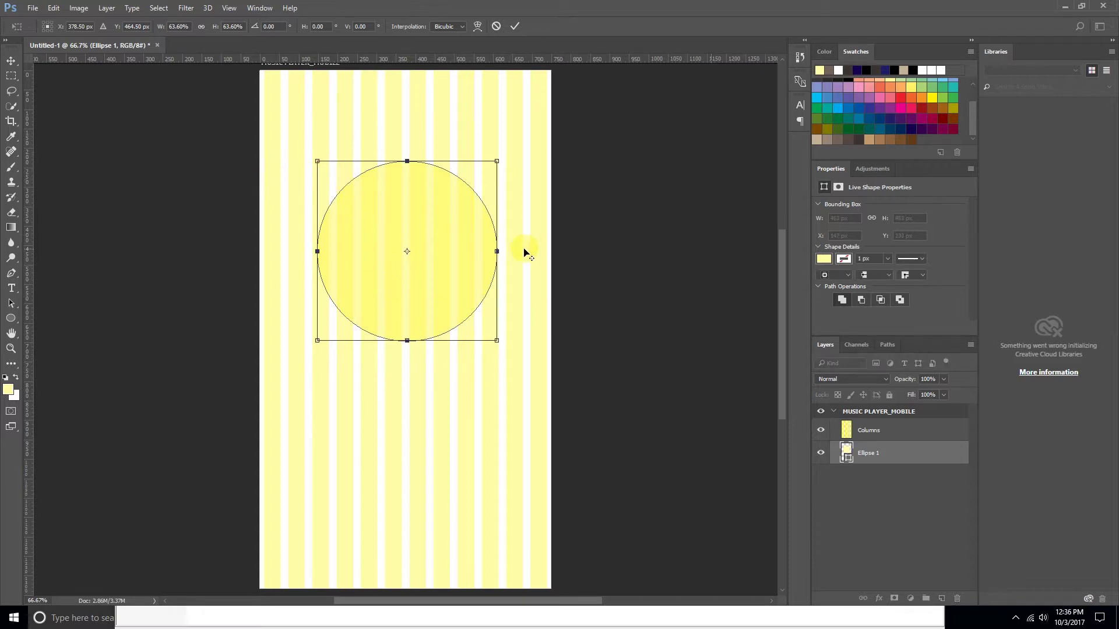
key(Left)
key(Left)
key(Left)
key(Left)
key(Left)
key(Left)
key(Left)
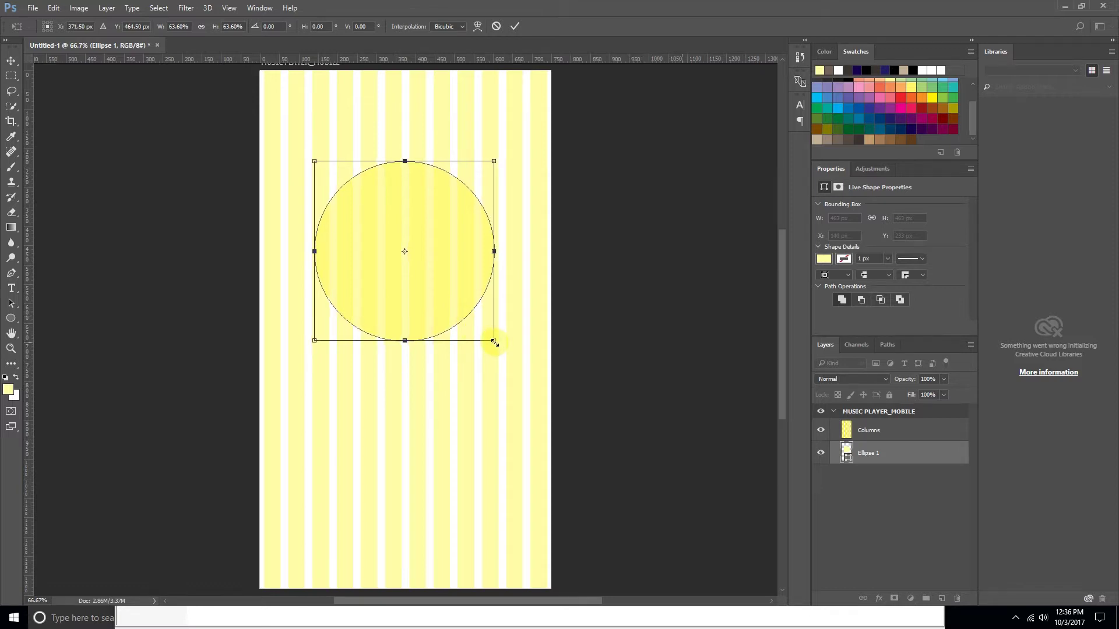
drag(493, 342, 496, 343)
key(ctrl+plus)
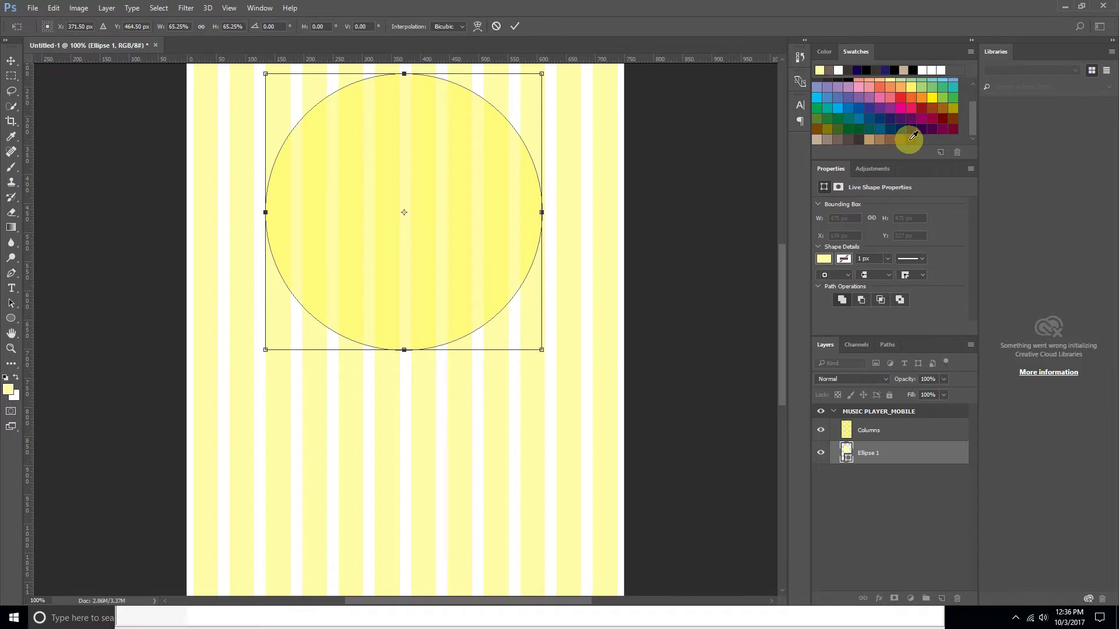
- Fill the circle with dark navy and nudge it a few pixels right
click(823, 259)
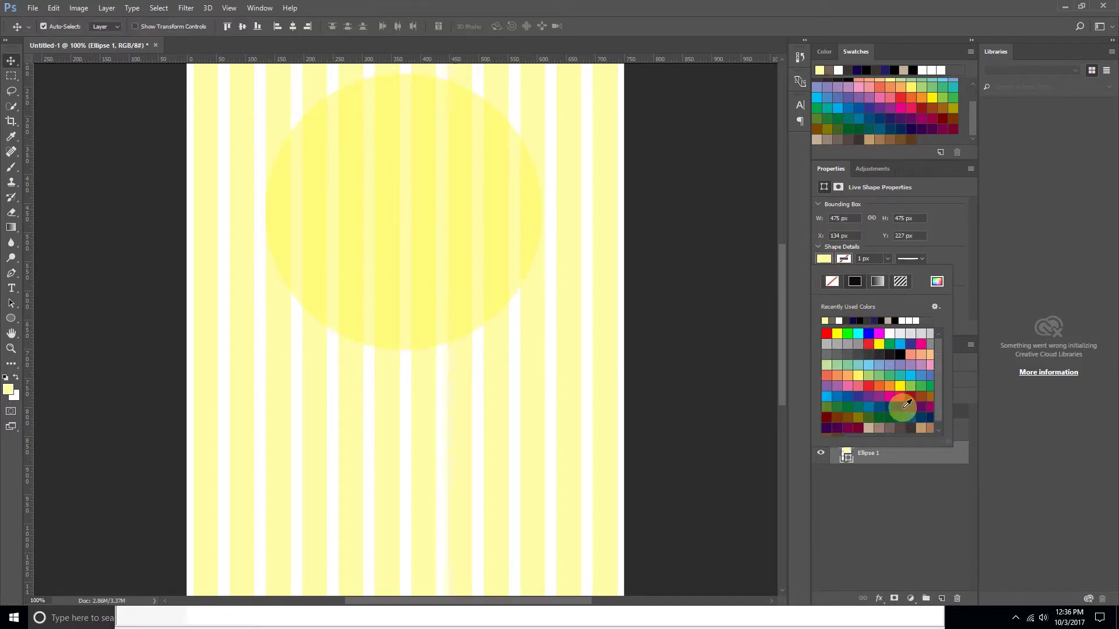
click(902, 408)
click(894, 488)
click(862, 455)
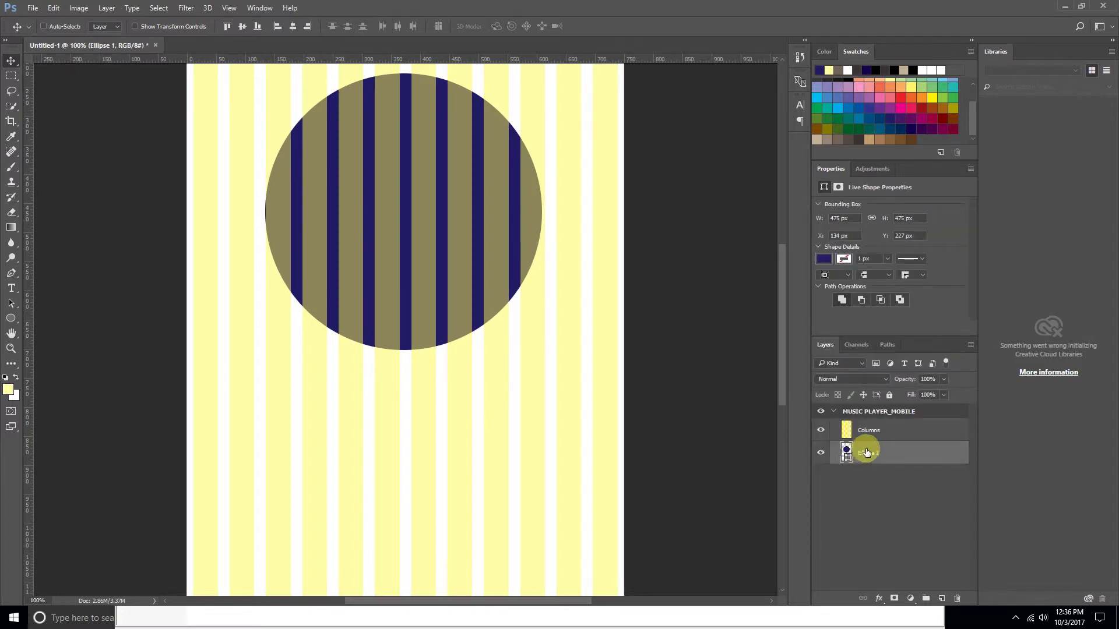
key(ctrl+t)
key(Right)
key(Right)
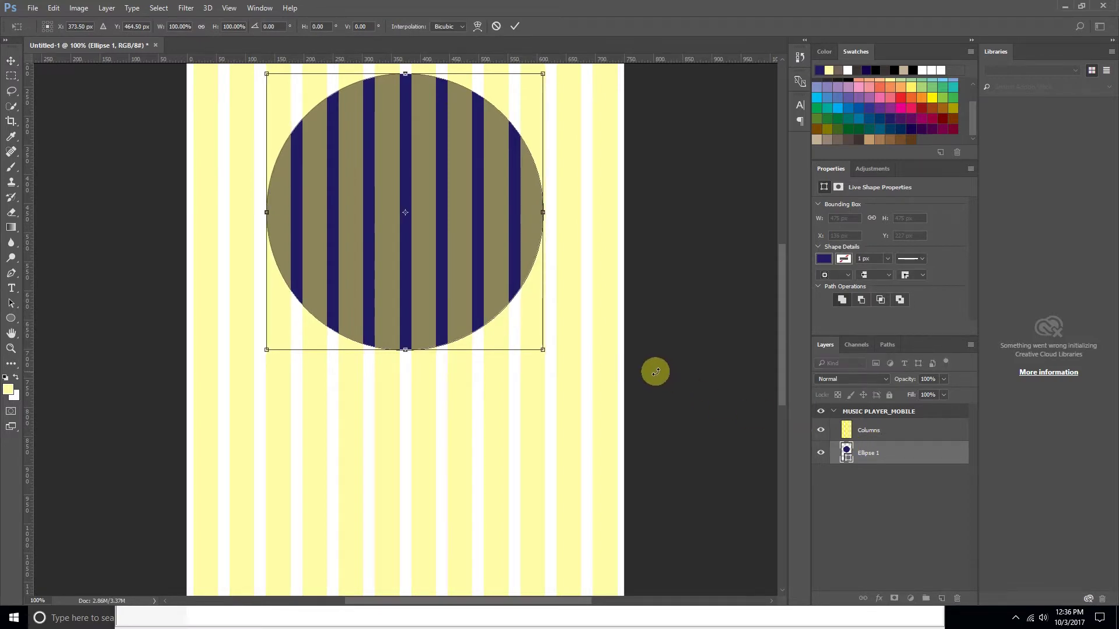
key(Return)
key(Right)
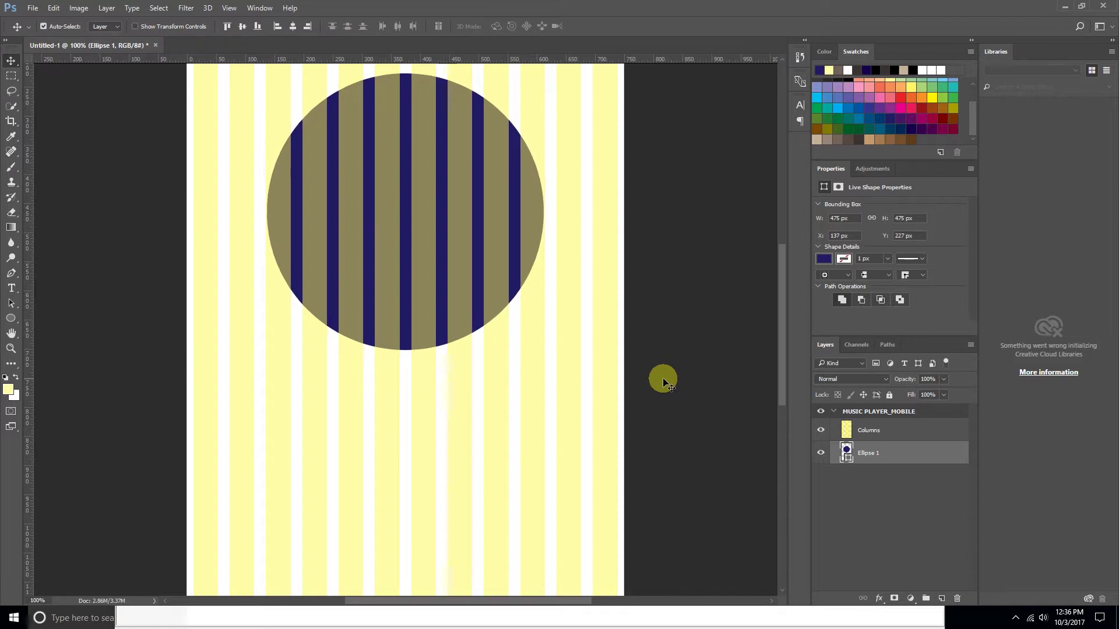
- Hide the yellow Columns stripes and move the circle down to X 137, Y 269 px
click(822, 431)
key(ctrl+minus)
key(ctrl+minus)
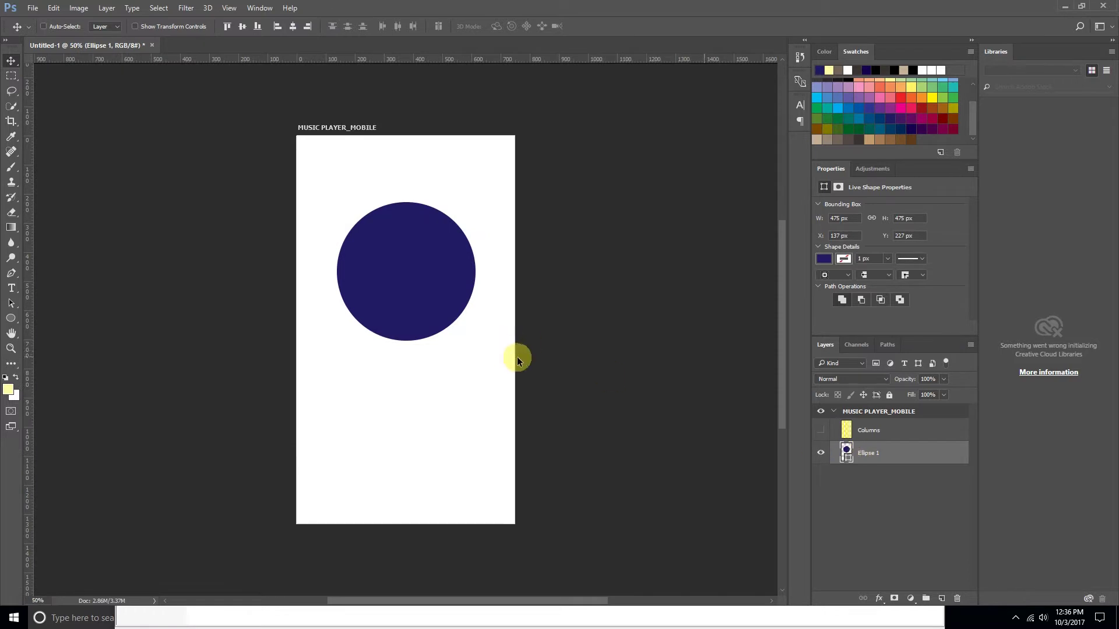
key(ctrl+t)
key(shift+Down)
key(shift+Down)
key(shift+Down)
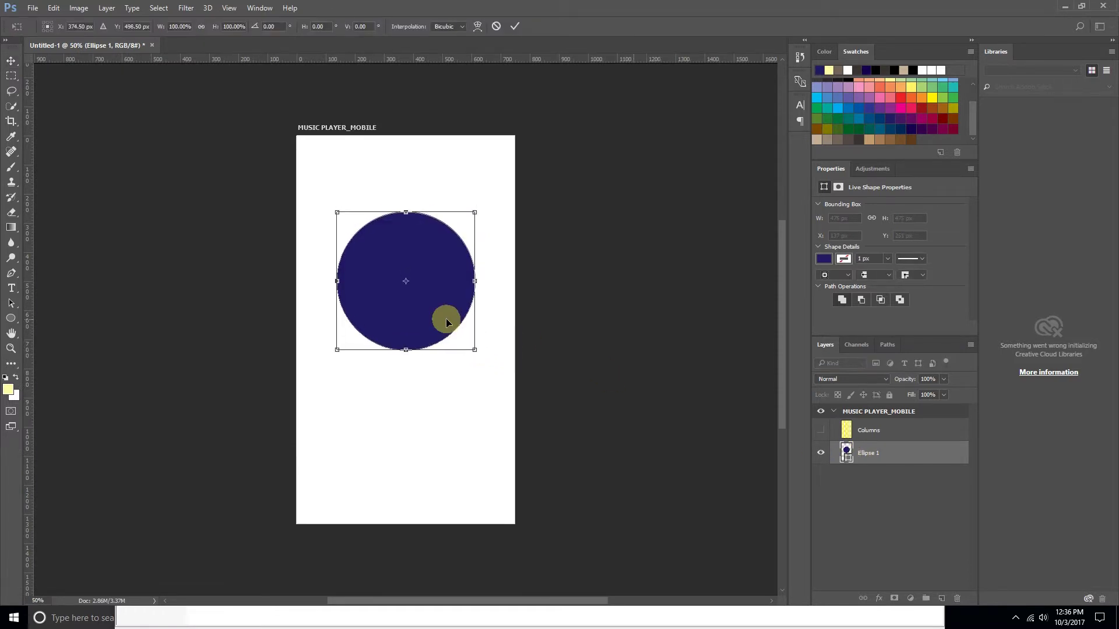
key(Return)
drag(446, 318, 446, 319)
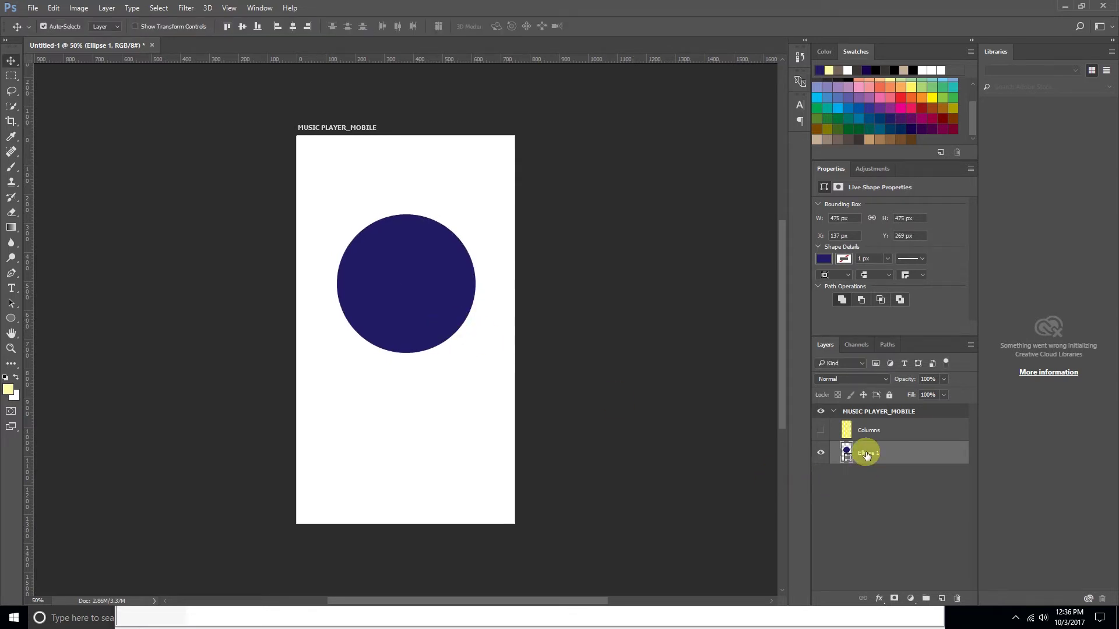
click(909, 601)
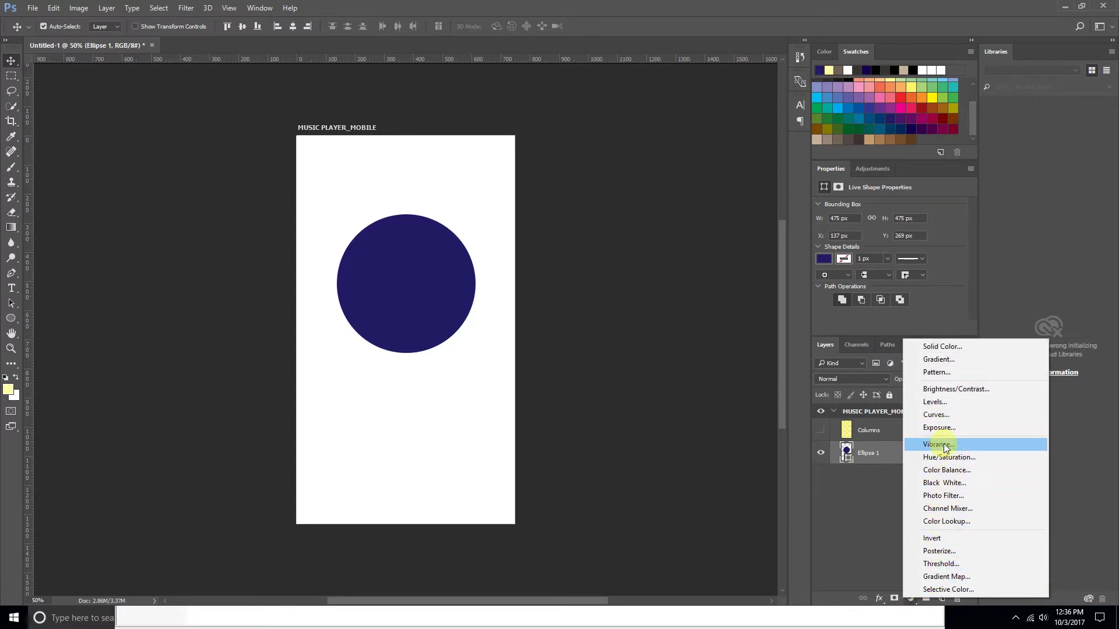
- Add an outside Stroke effect of about 9 px to the circle
click(863, 547)
click(881, 598)
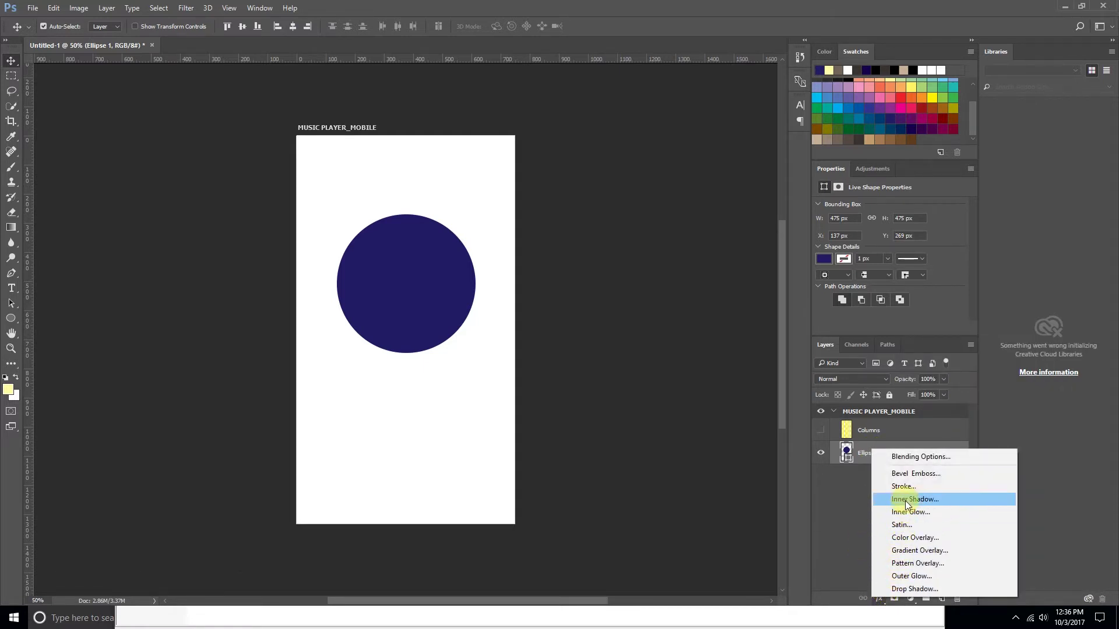
click(895, 487)
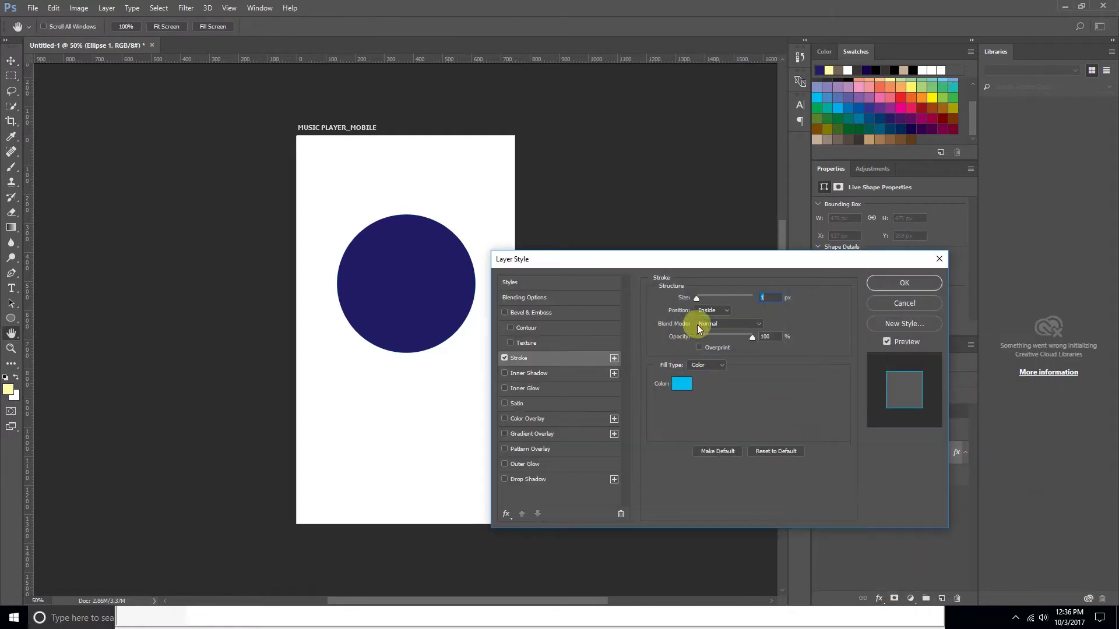
click(701, 300)
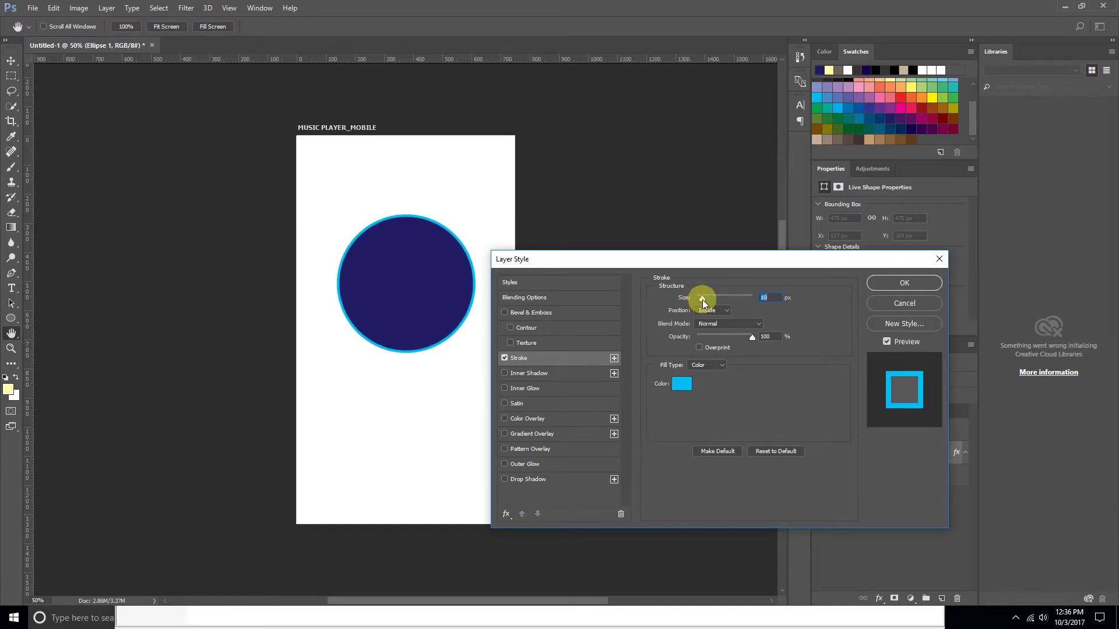
click(722, 313)
drag(702, 298, 702, 298)
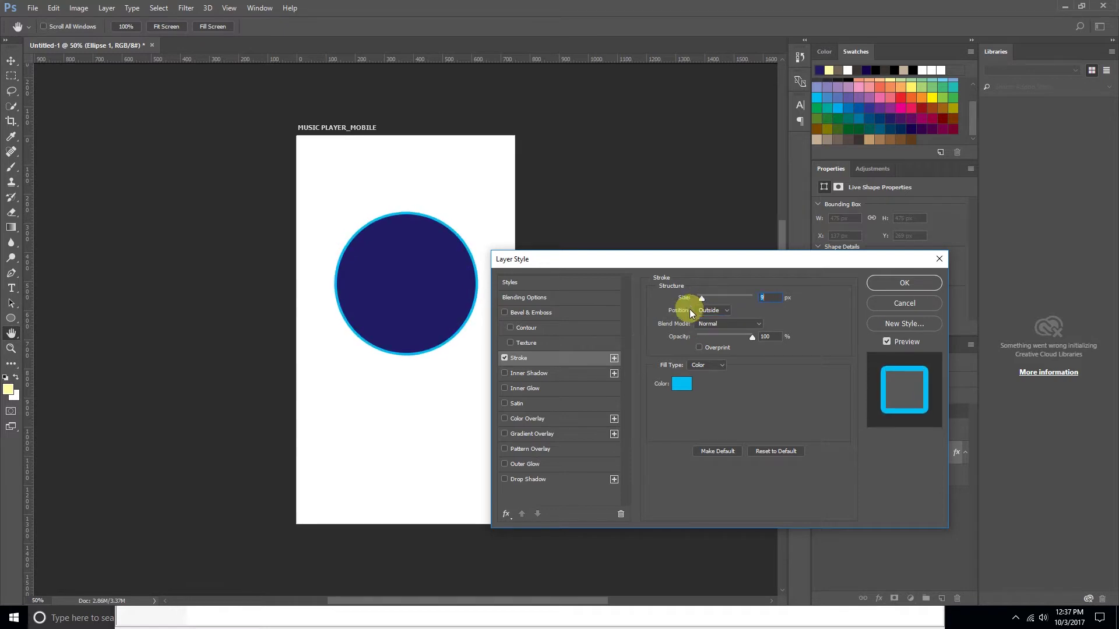
- Make the stroke a black-to-cyan gradient and apply the layer style
click(717, 364)
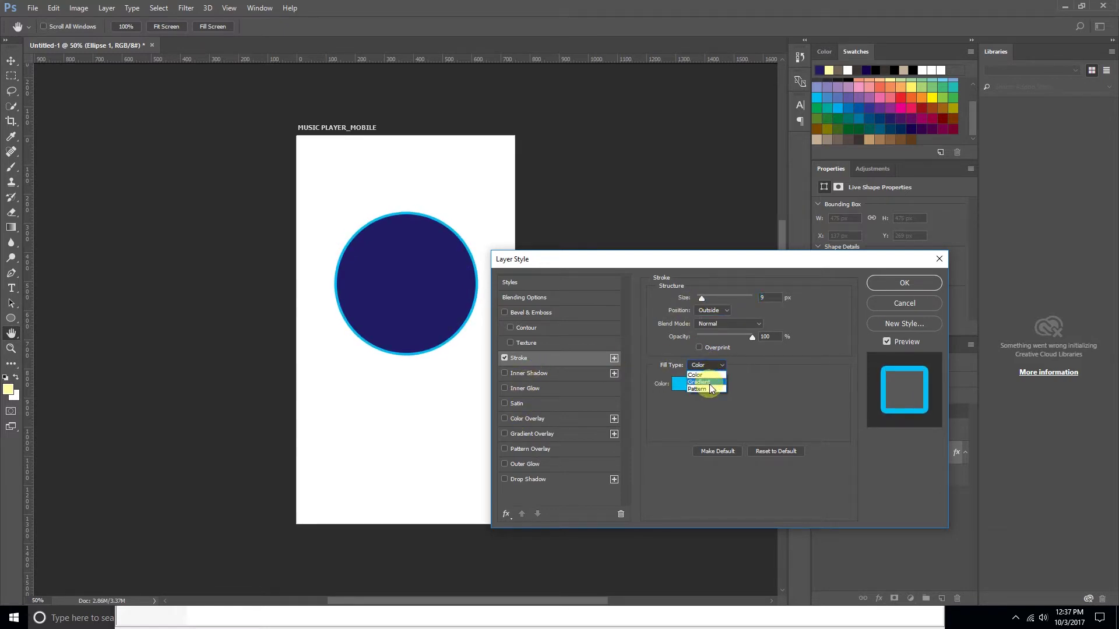
click(691, 387)
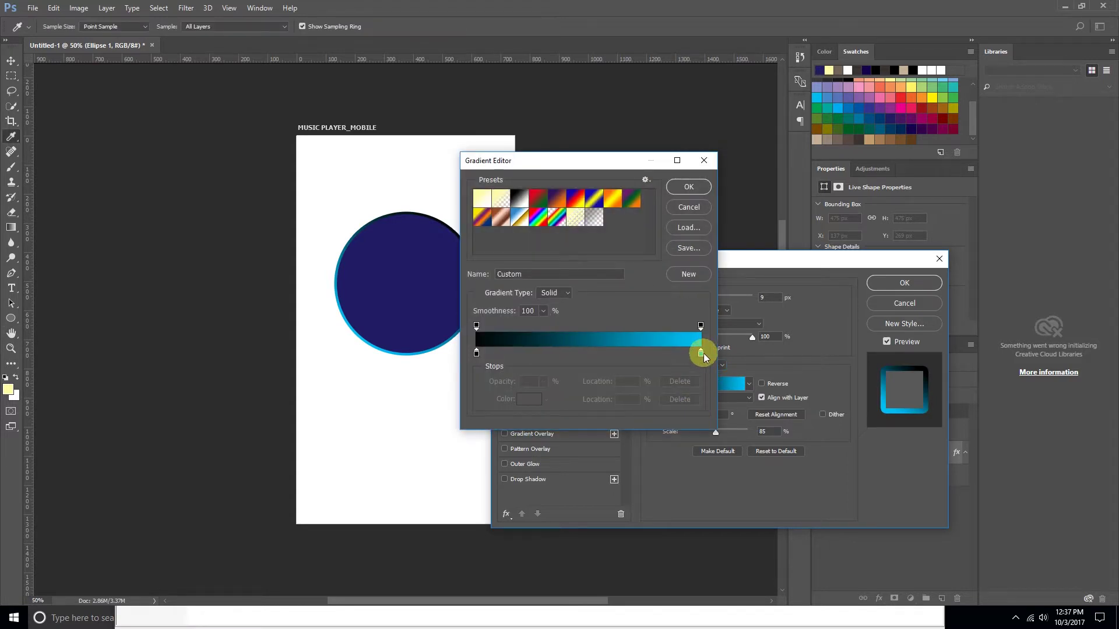
click(688, 186)
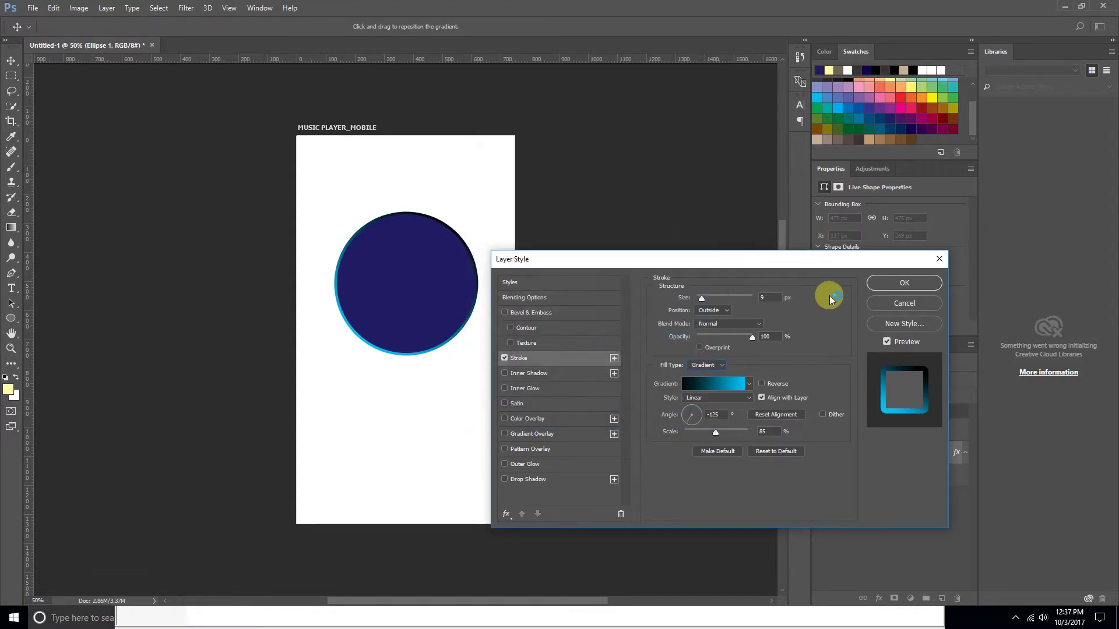
click(904, 283)
click(887, 503)
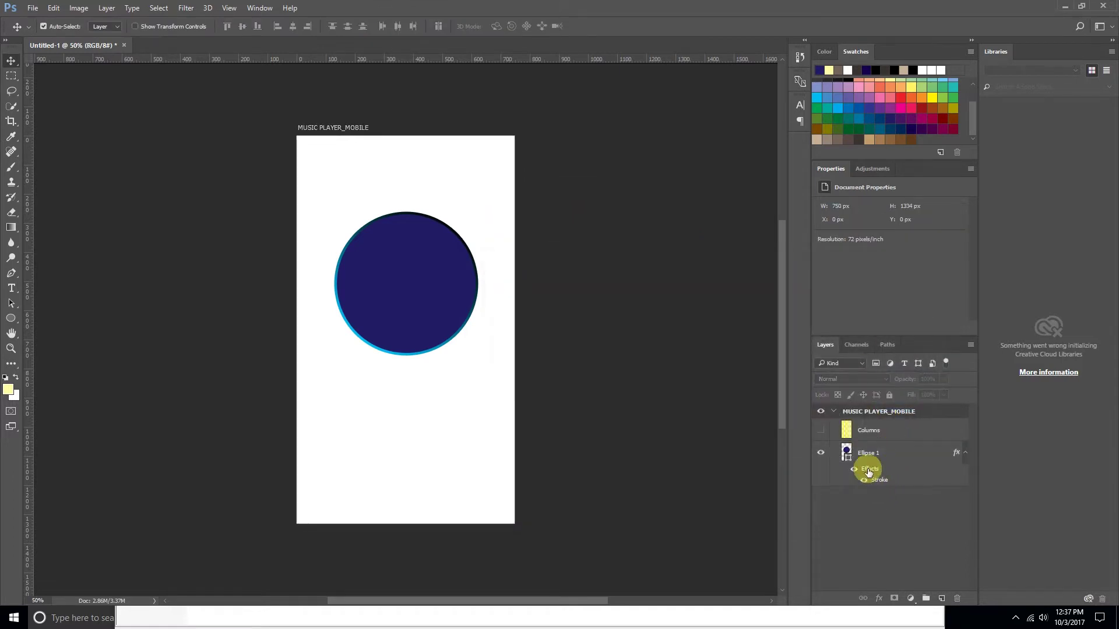
click(868, 452)
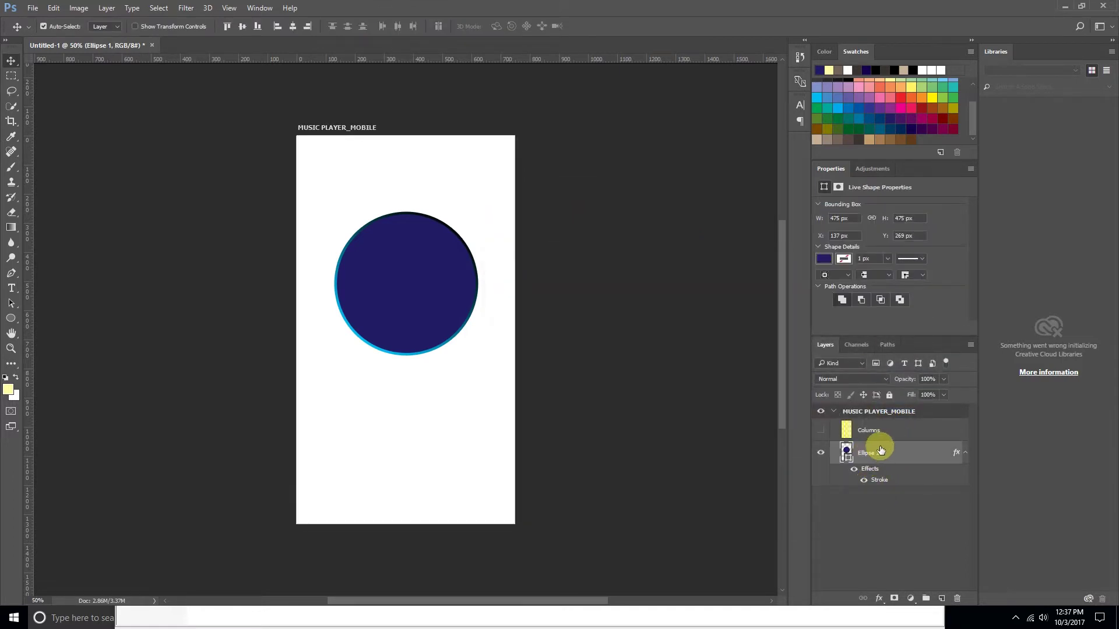
click(472, 448)
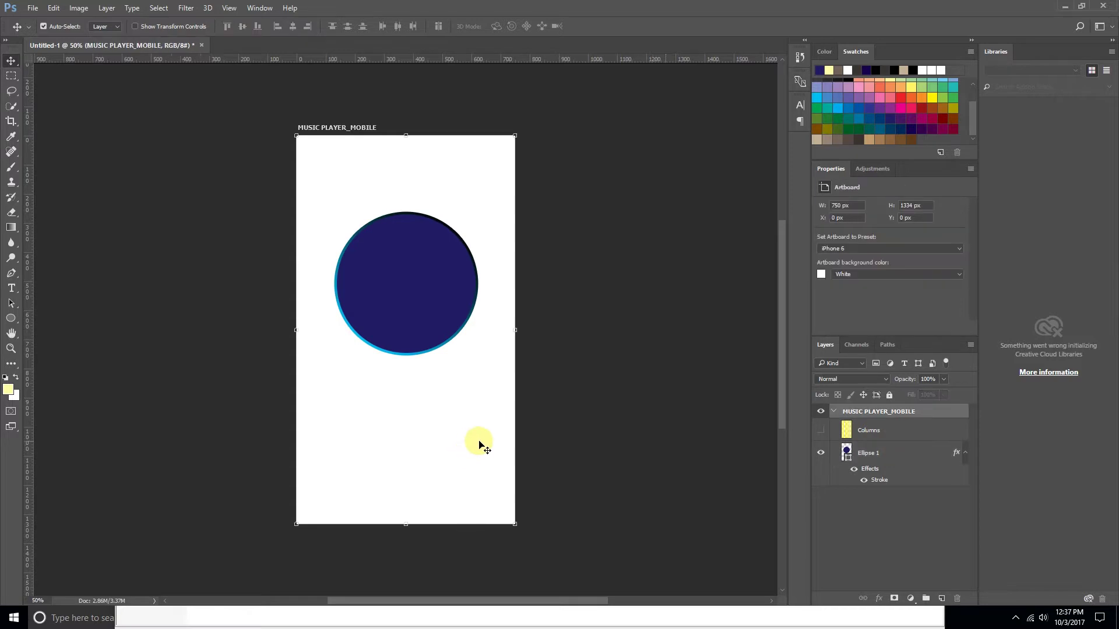
- Show the yellow Columns guides and drag a 228 × 30 px text box above the circle
click(820, 431)
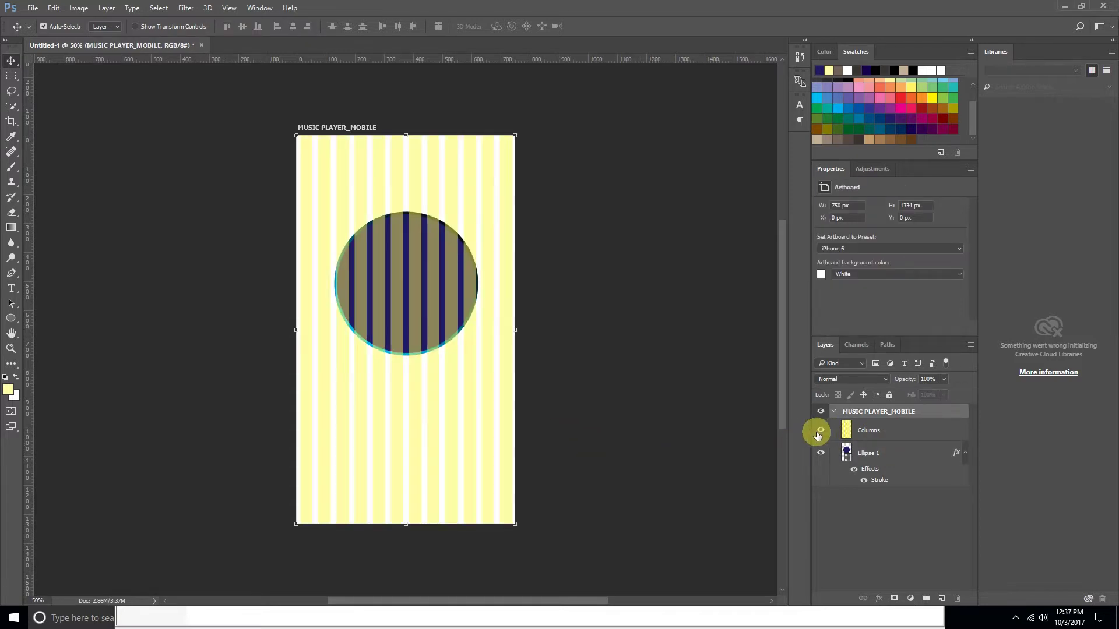
key(ctrl+plus)
mouse_move(400, 237)
mouse_down()
mouse_move(363, 392)
mouse_move(373, 413)
mouse_up()
click(170, 238)
key(t)
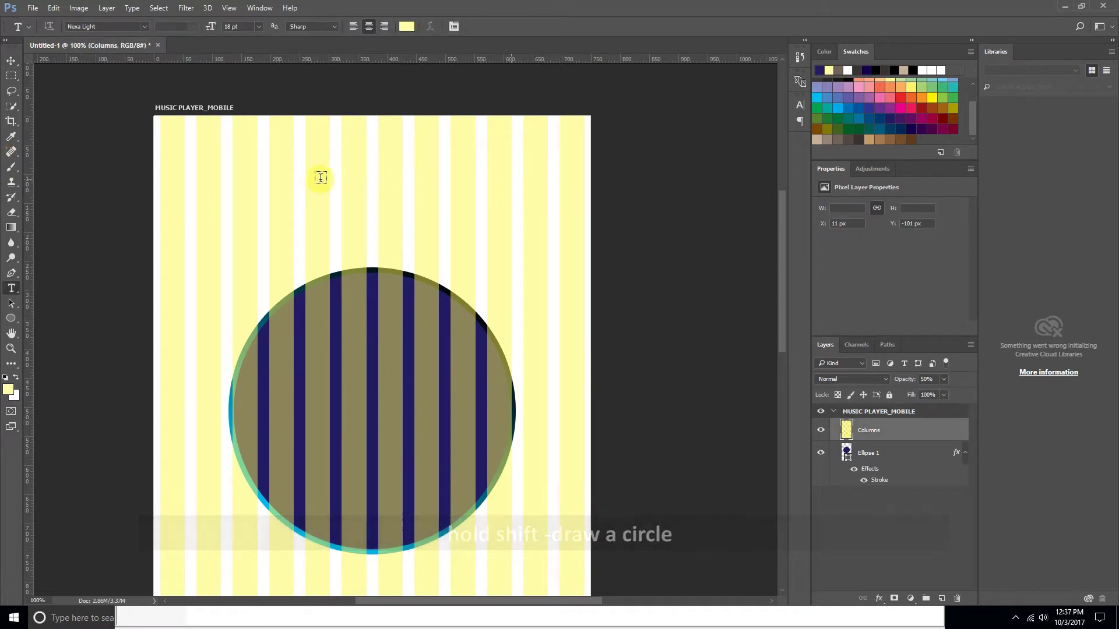
drag(306, 179, 439, 199)
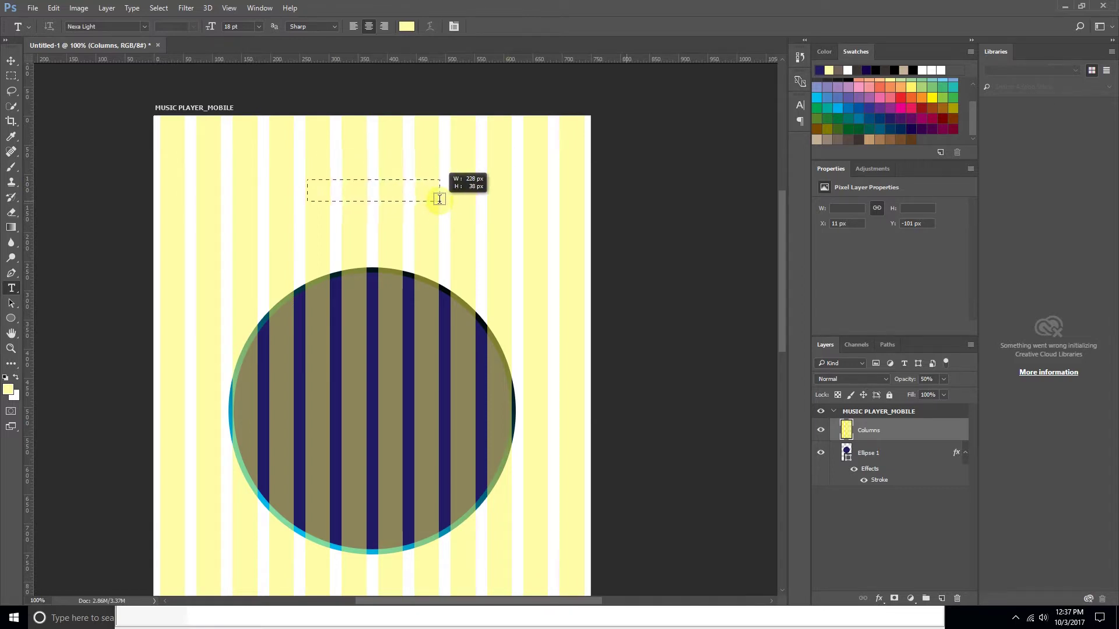
drag(439, 199, 439, 199)
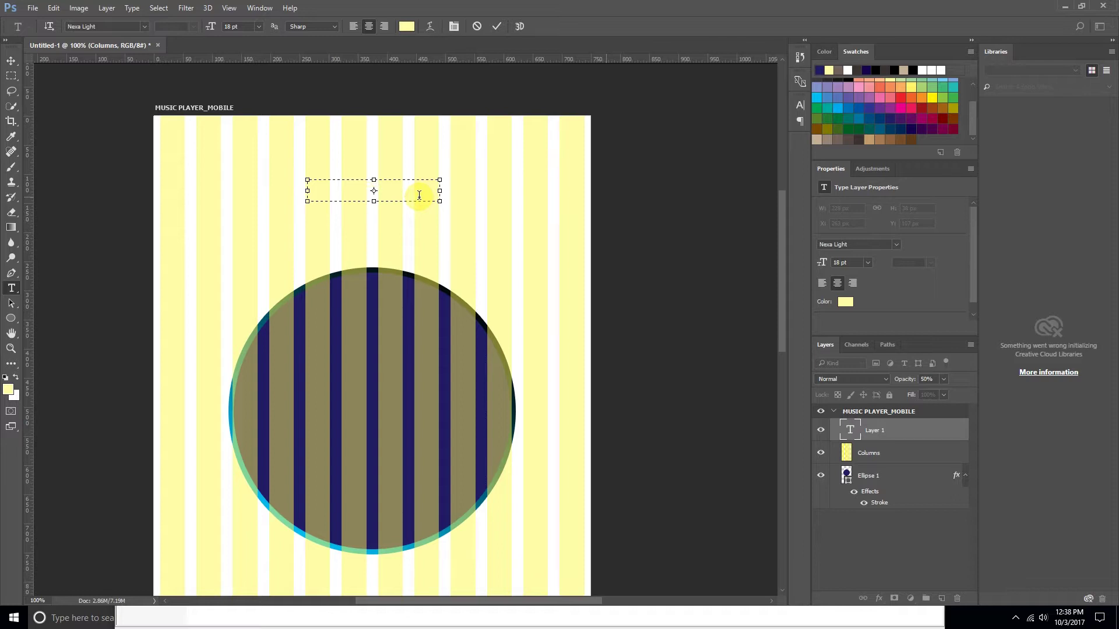
- Paste the OCTOBER 3rd 2017 date, with OCTOBER in Nexa Bold at about 25 pt
text(OCTOBER 3rd 2017)
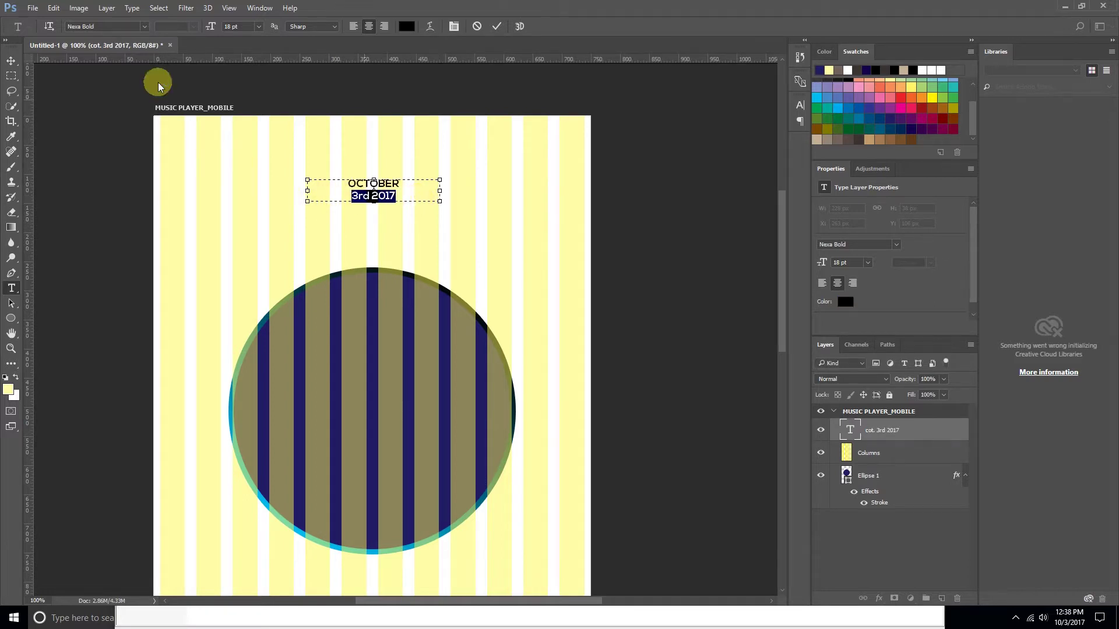
click(132, 25)
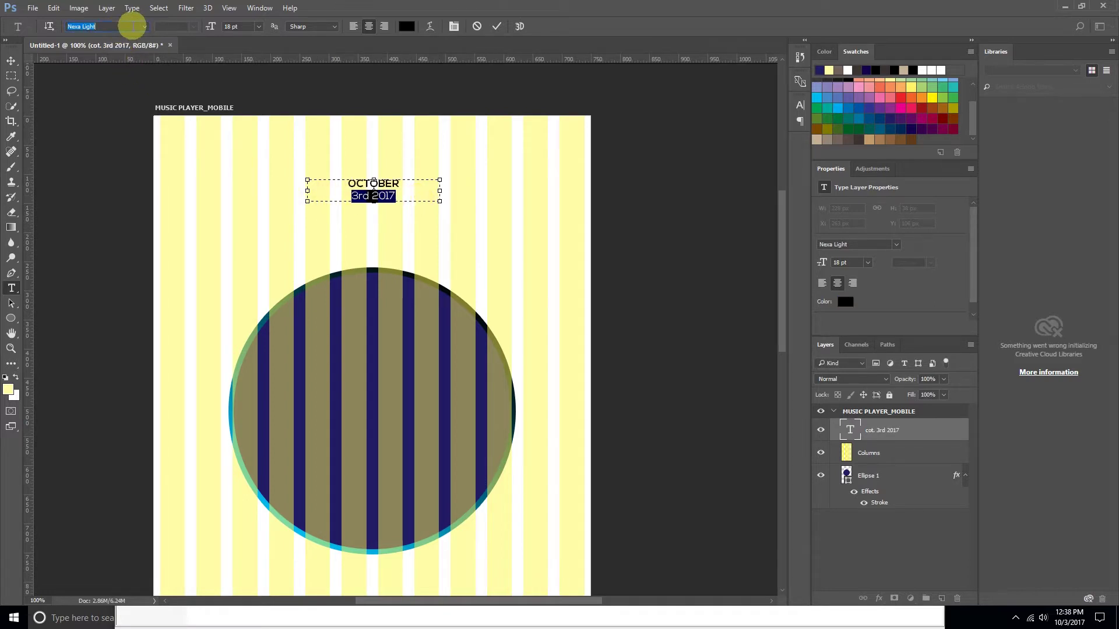
drag(401, 183, 348, 183)
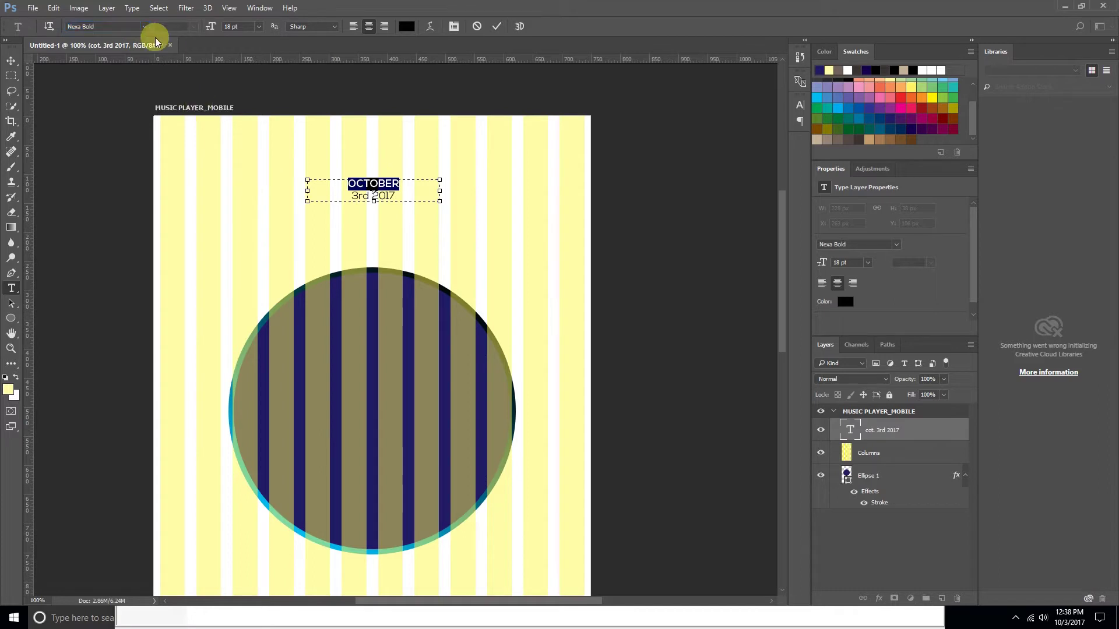
click(236, 27)
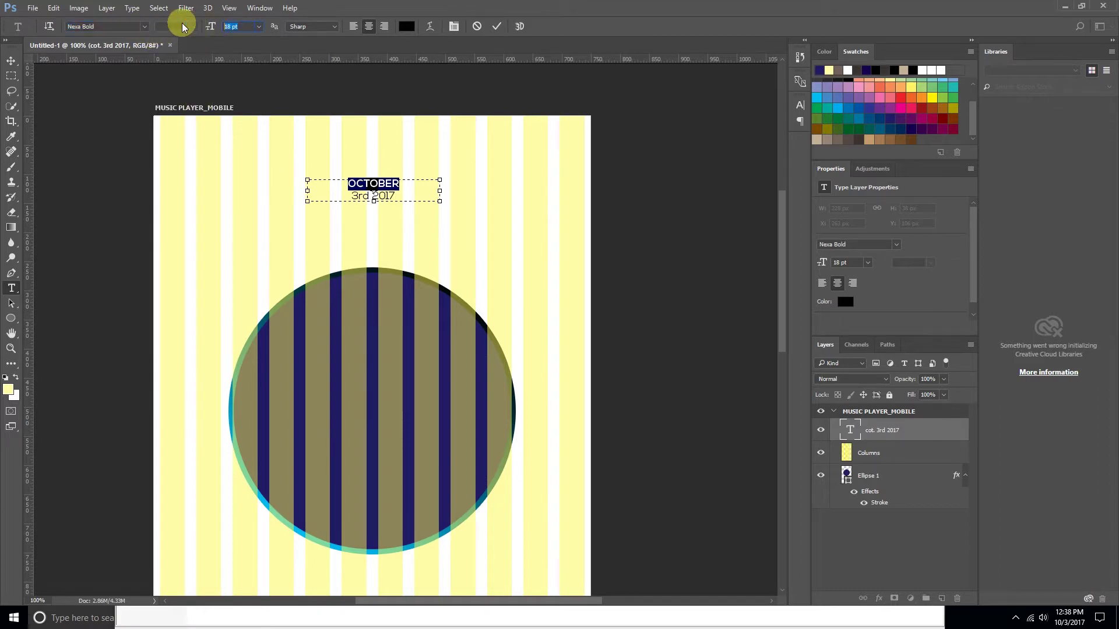
text(25)
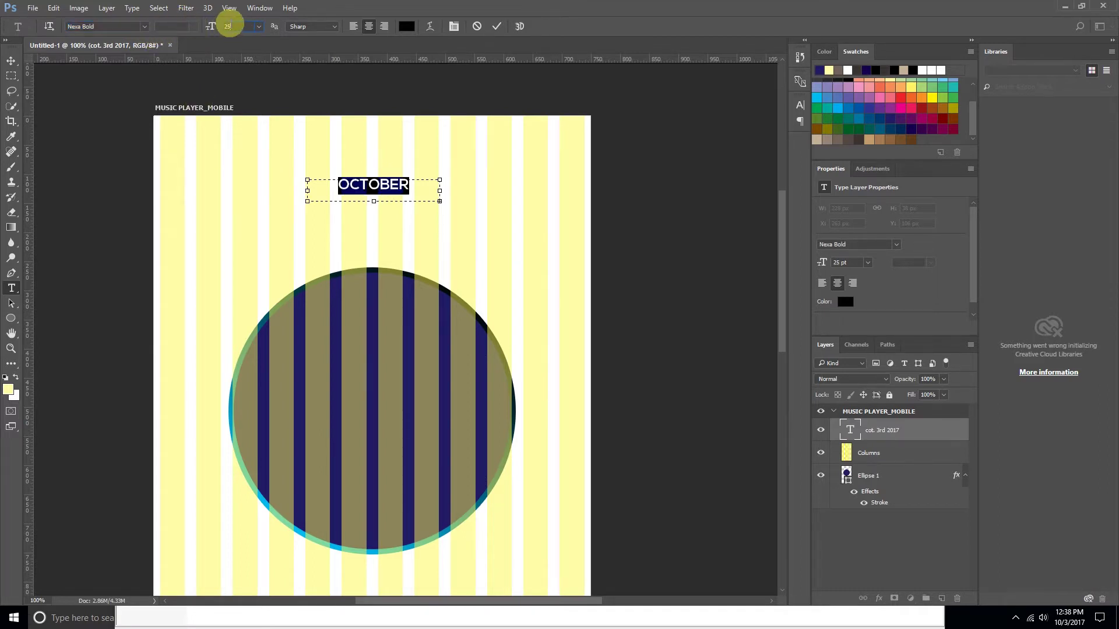
key(Down)
key(Down)
key(Down)
key(Down)
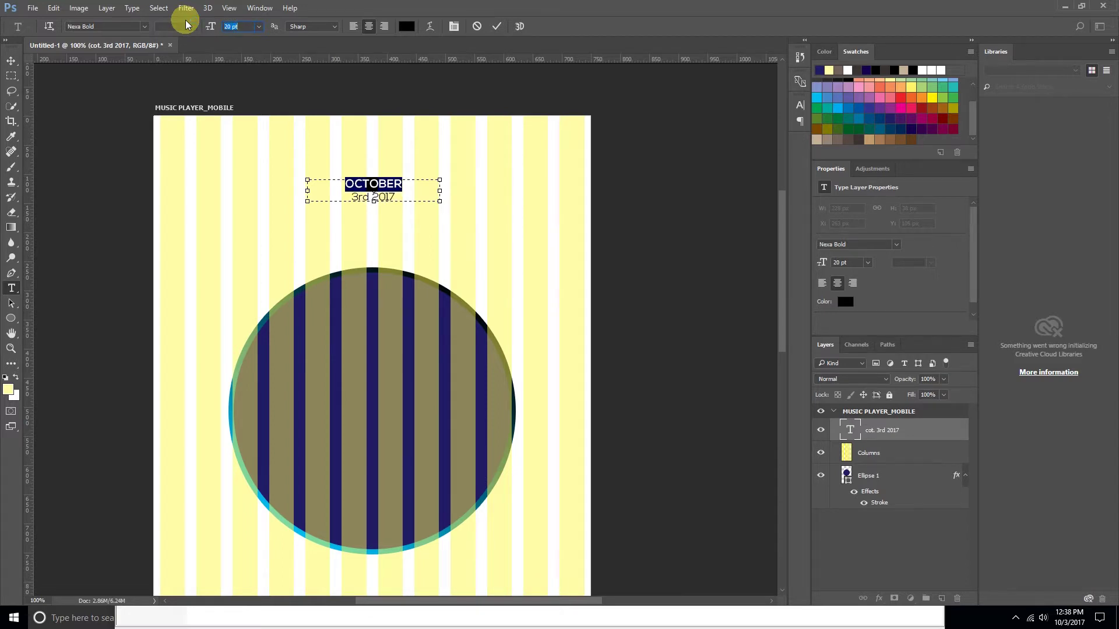
click(11, 58)
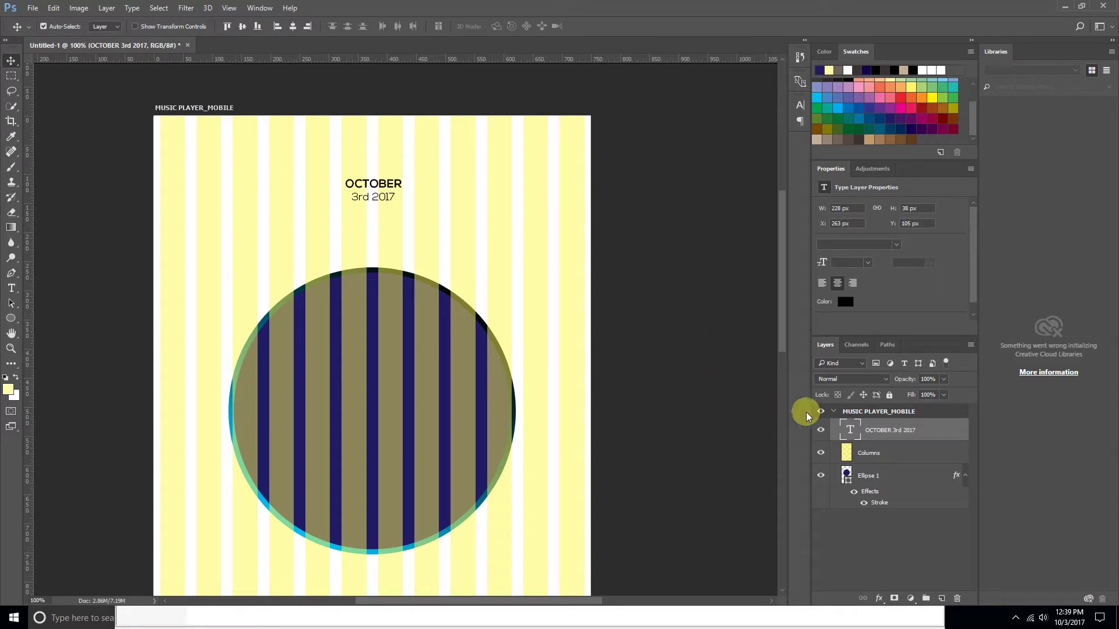
- Make the 'rd' in 3rd superscript using the Character panel
double_click(850, 430)
drag(356, 197, 371, 197)
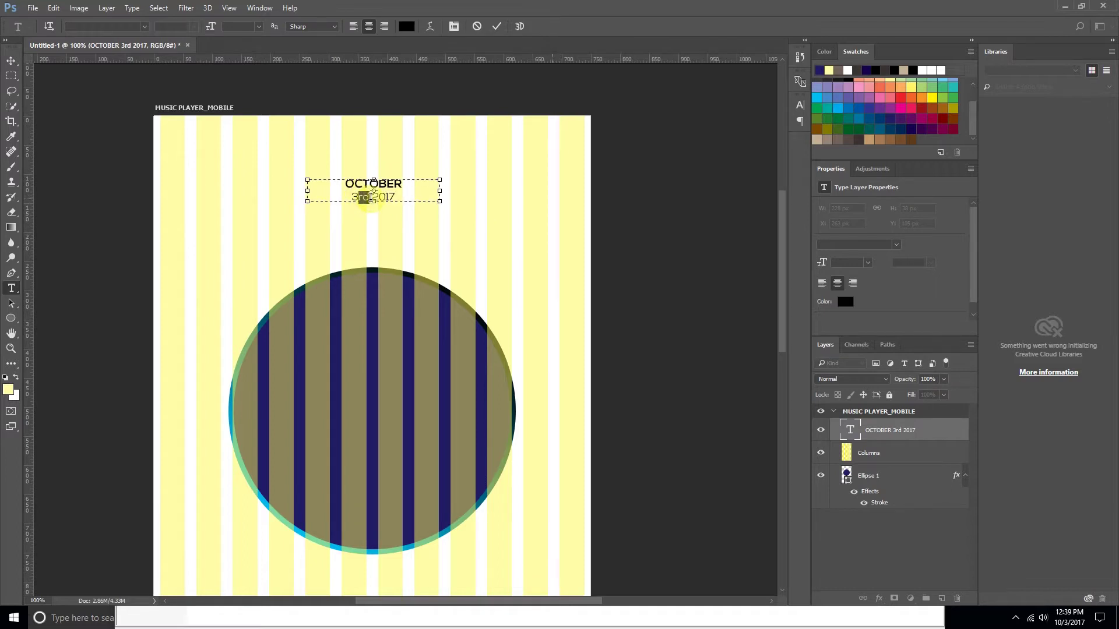
click(260, 8)
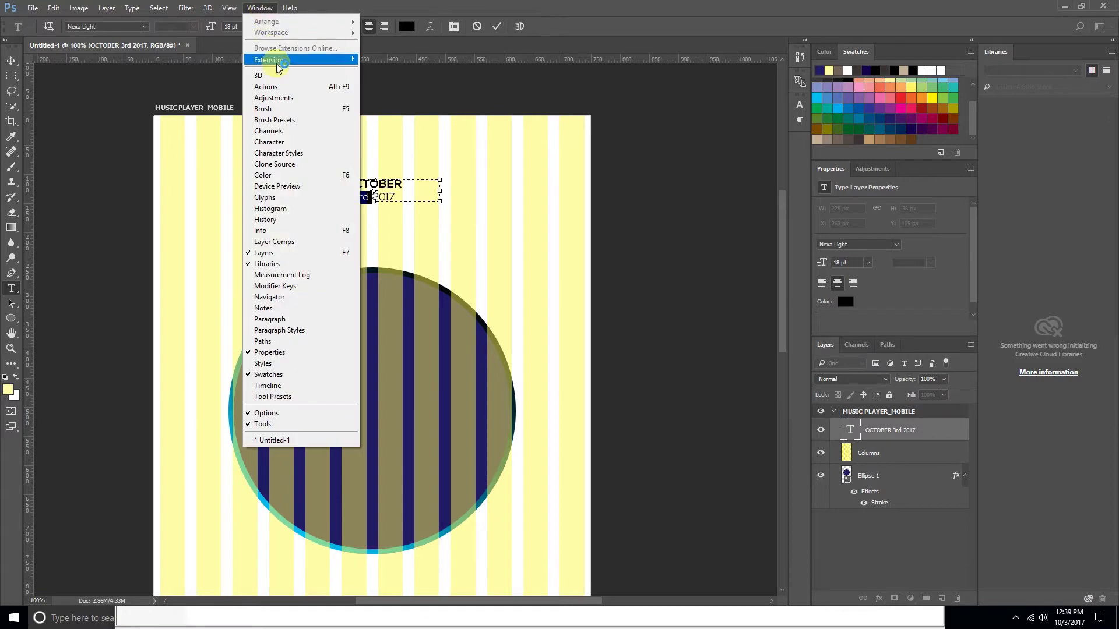
click(284, 143)
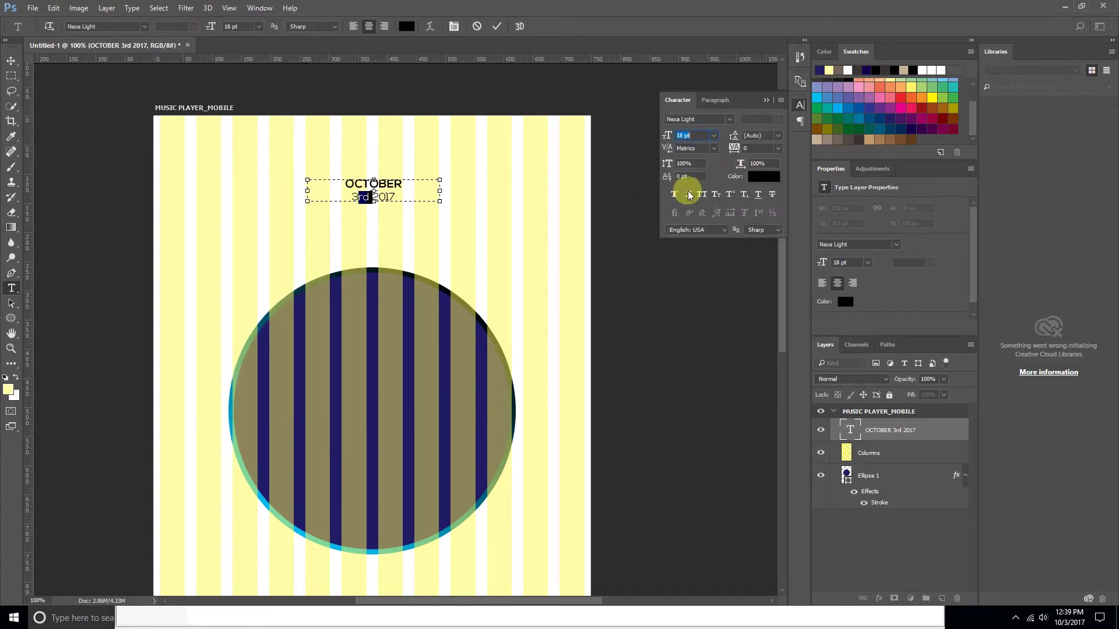
click(729, 196)
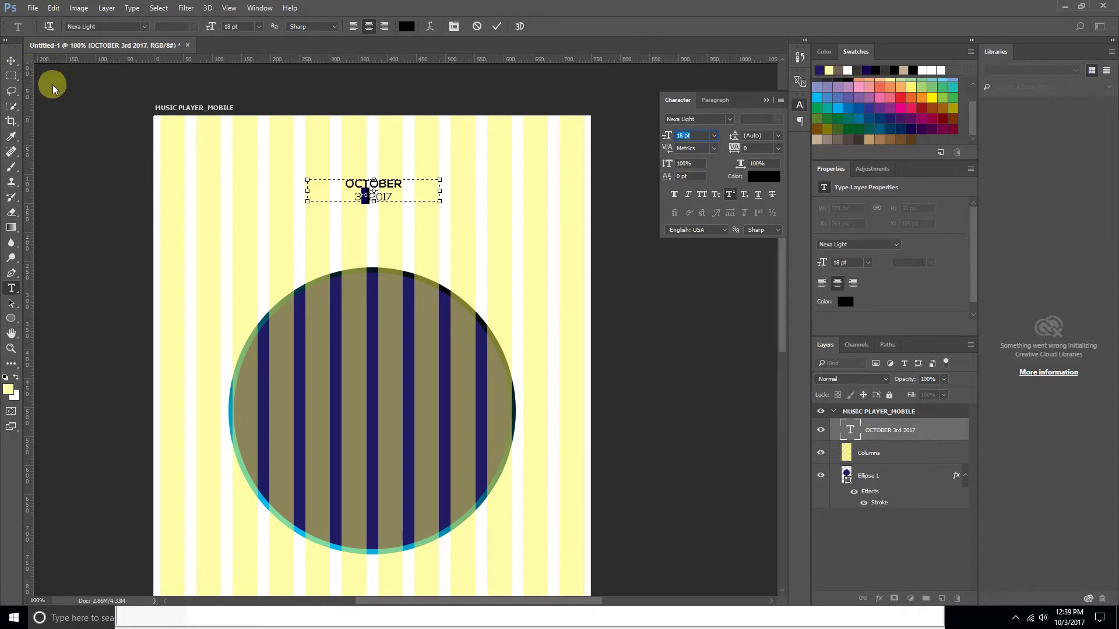
click(11, 61)
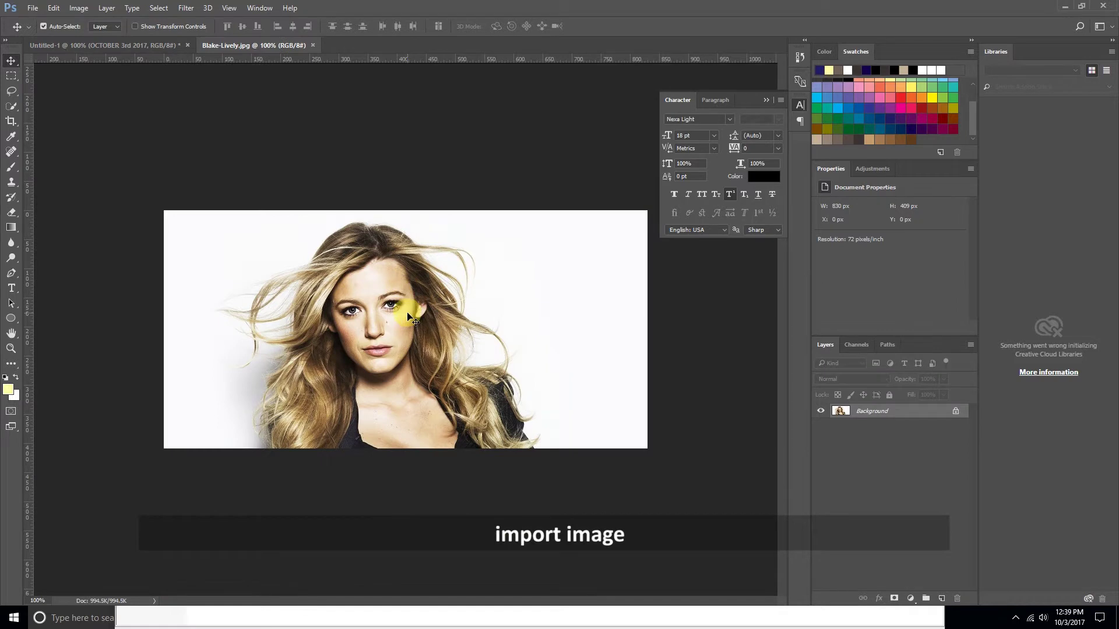
- Bring the portrait into the design above Ellipse 1 and clip it to the circle
drag(437, 324, 142, 52)
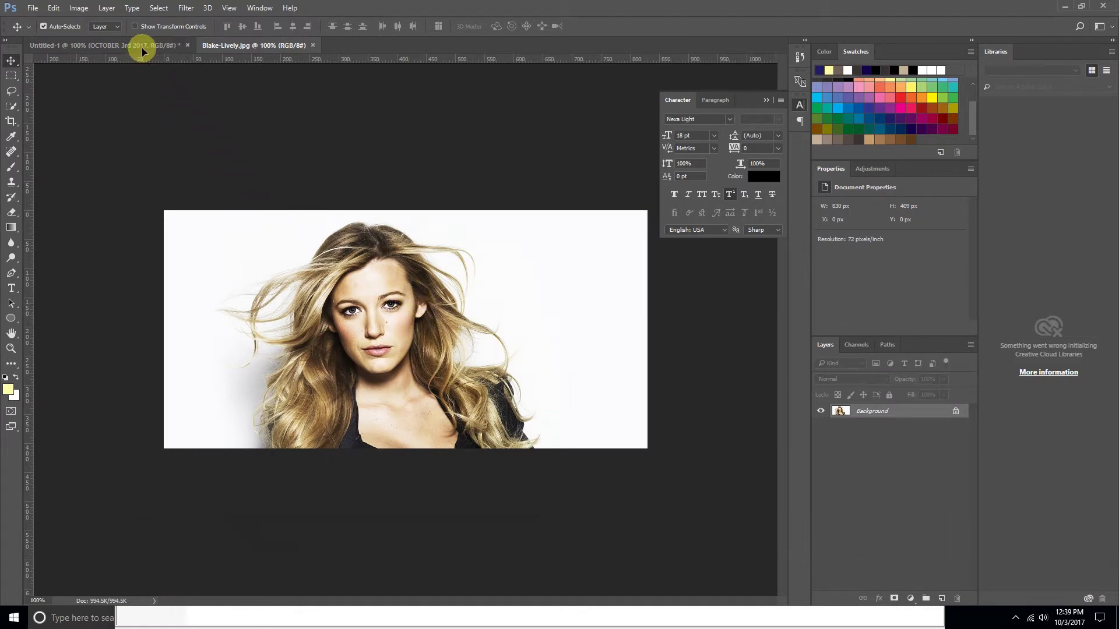
drag(142, 52, 394, 349)
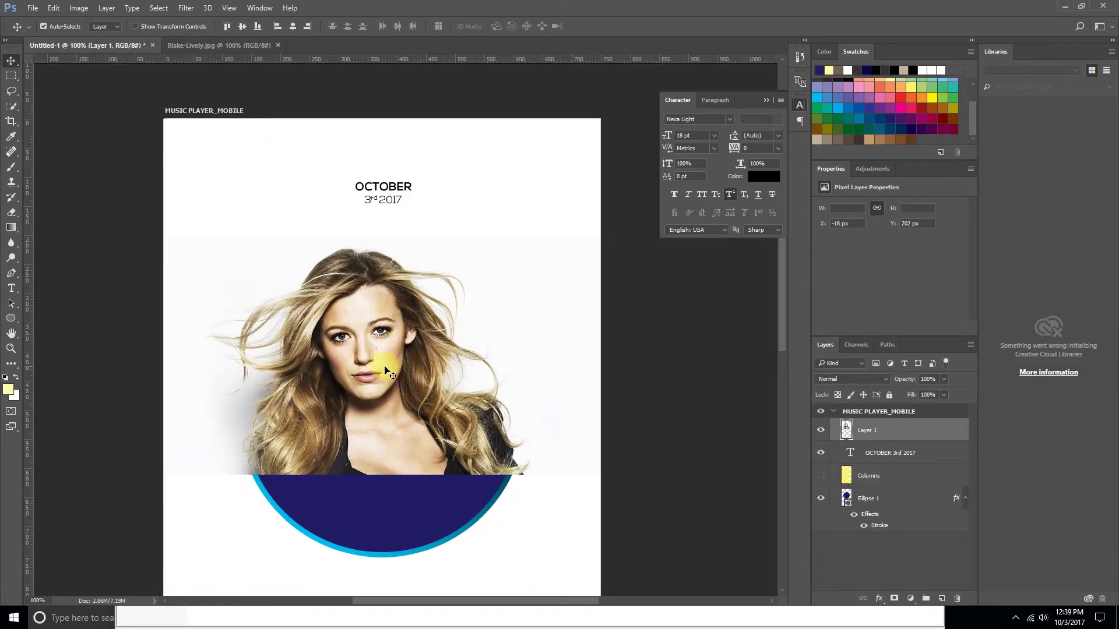
drag(386, 371, 387, 411)
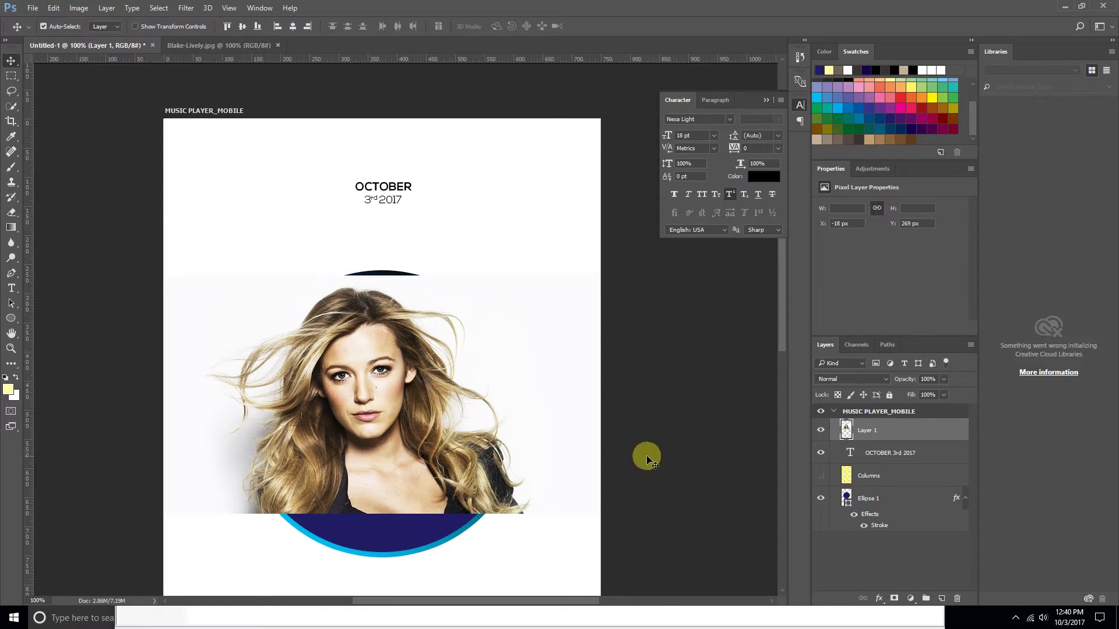
drag(879, 445, 895, 476)
right_click(900, 477)
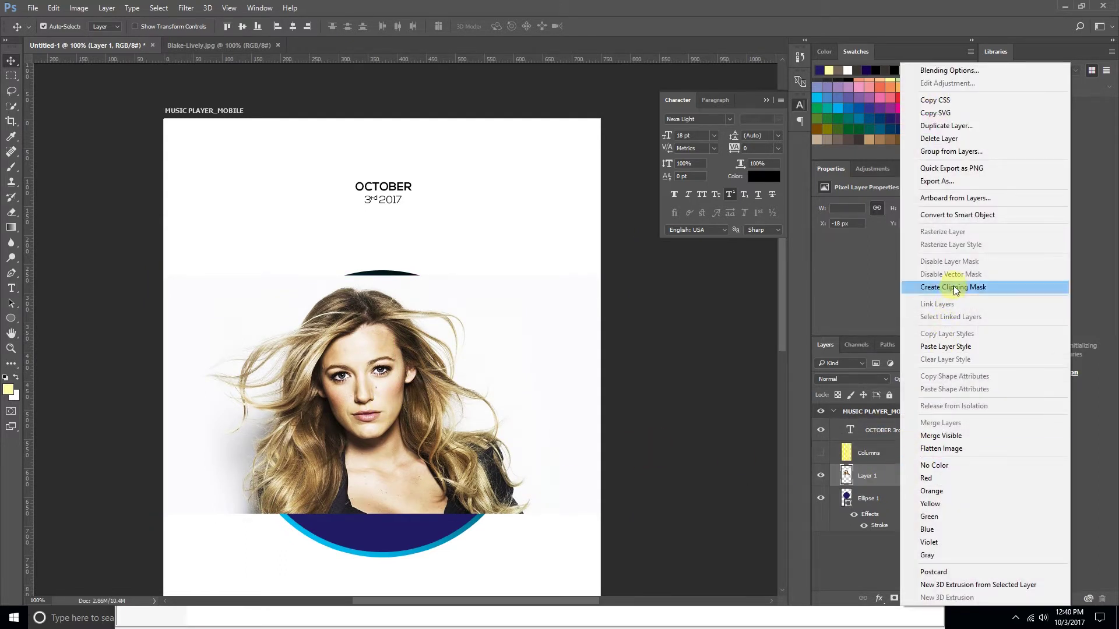
click(954, 286)
- Scale the clipped portrait up to about 127% so the face fills the circle
drag(451, 431, 445, 449)
key(ctrl+t)
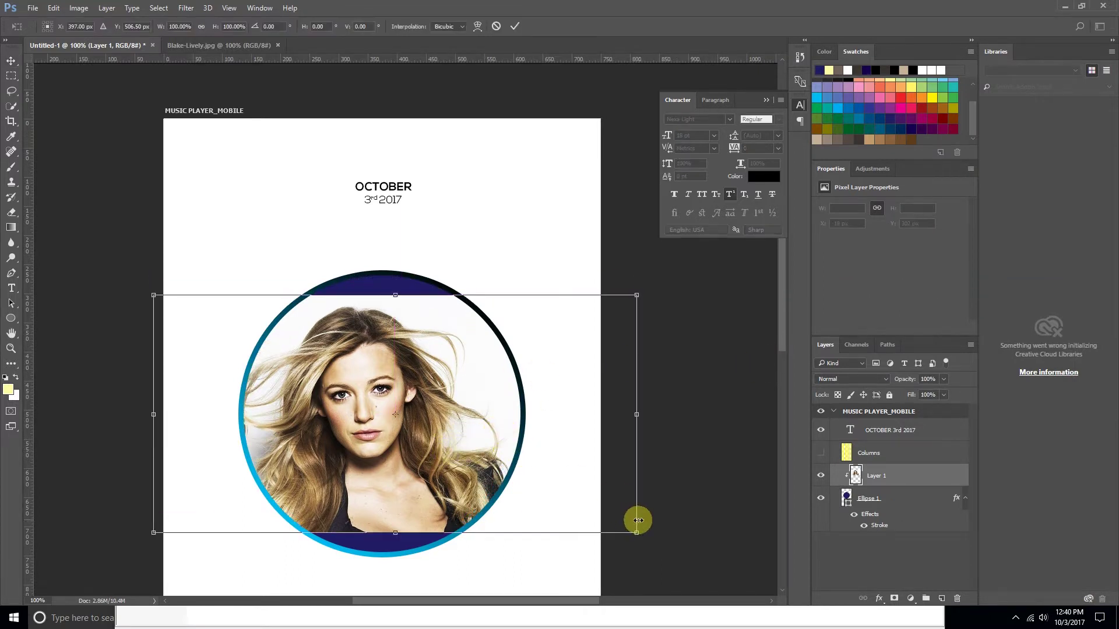
drag(634, 531, 699, 563)
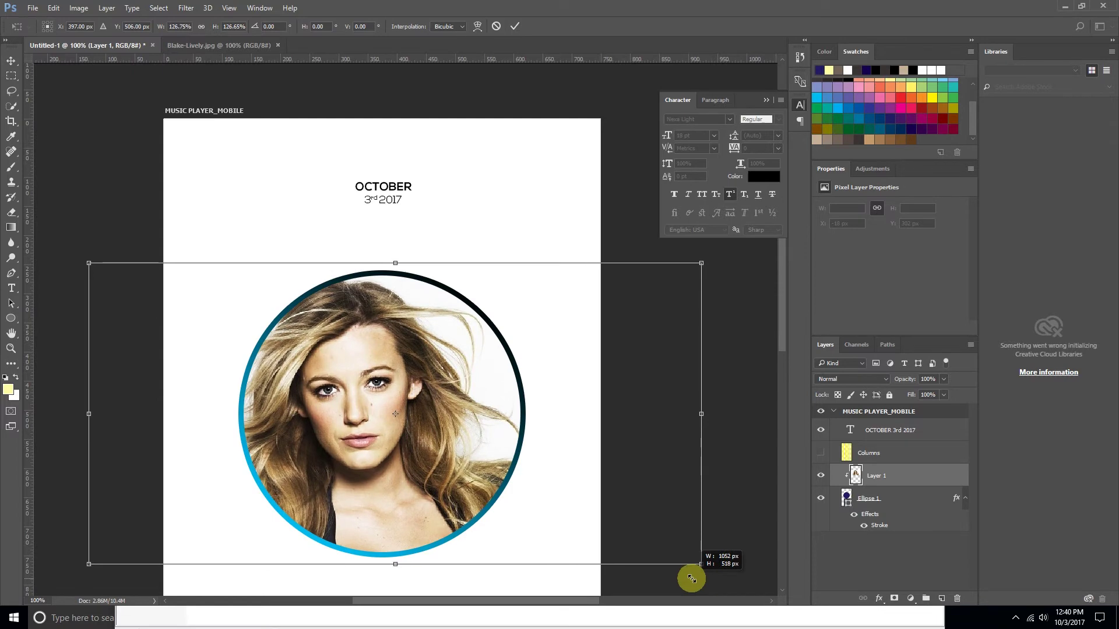
key(Return)
key(ctrl+minus)
key(ctrl+minus)
key(ctrl+minus)
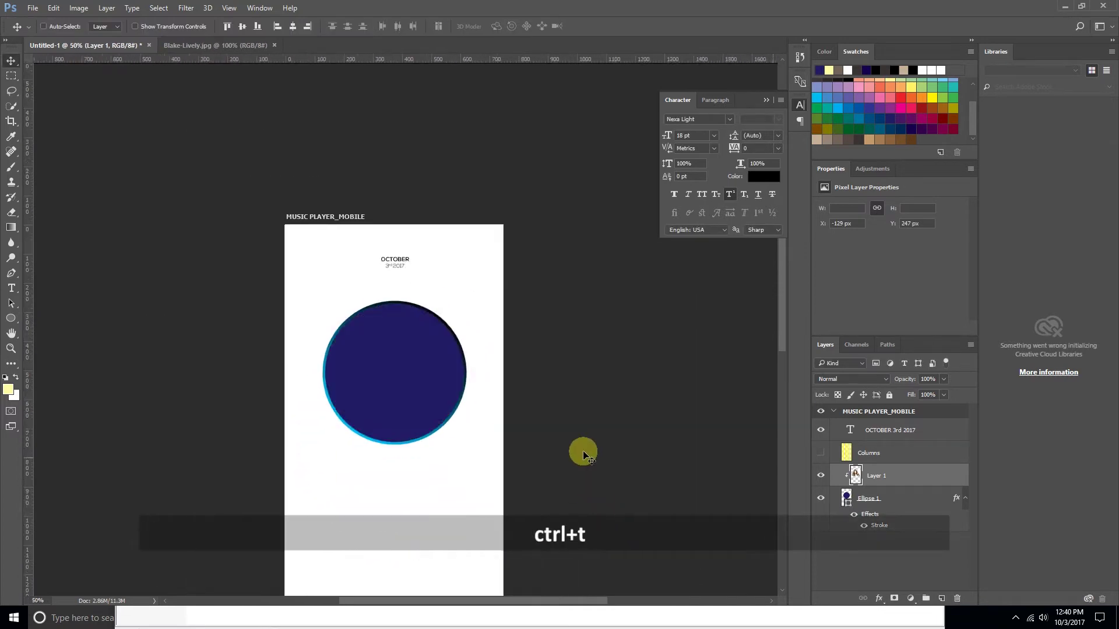
key(ctrl+plus)
key(ctrl+plus)
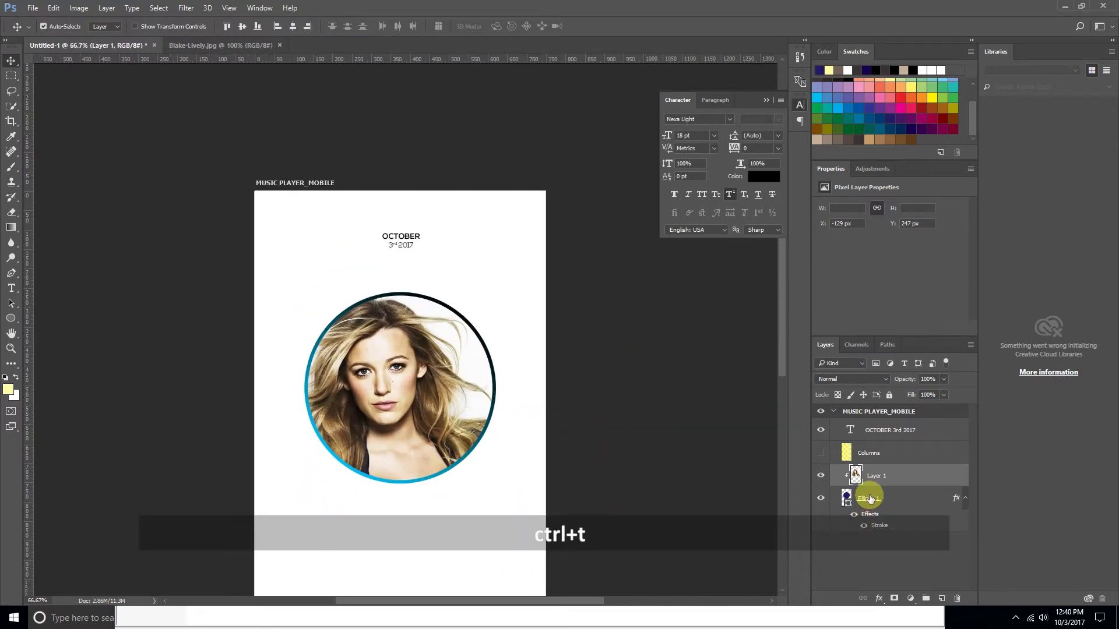
click(848, 498)
- Duplicate the Ellipse 1 layer and enlarge the original to about 107%
right_click(856, 497)
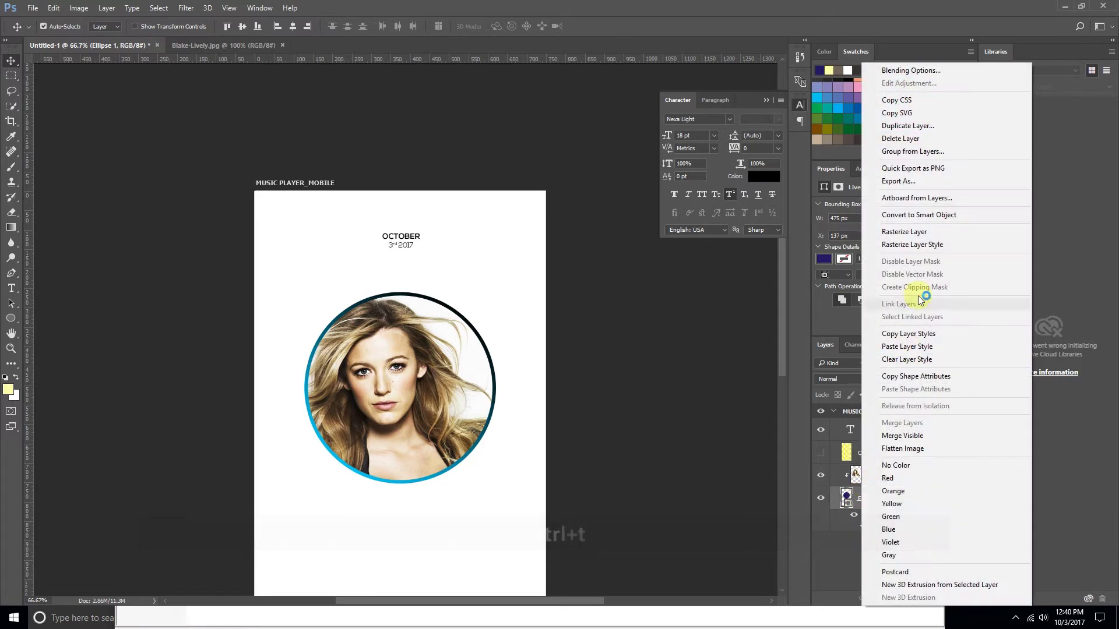
click(907, 126)
click(849, 548)
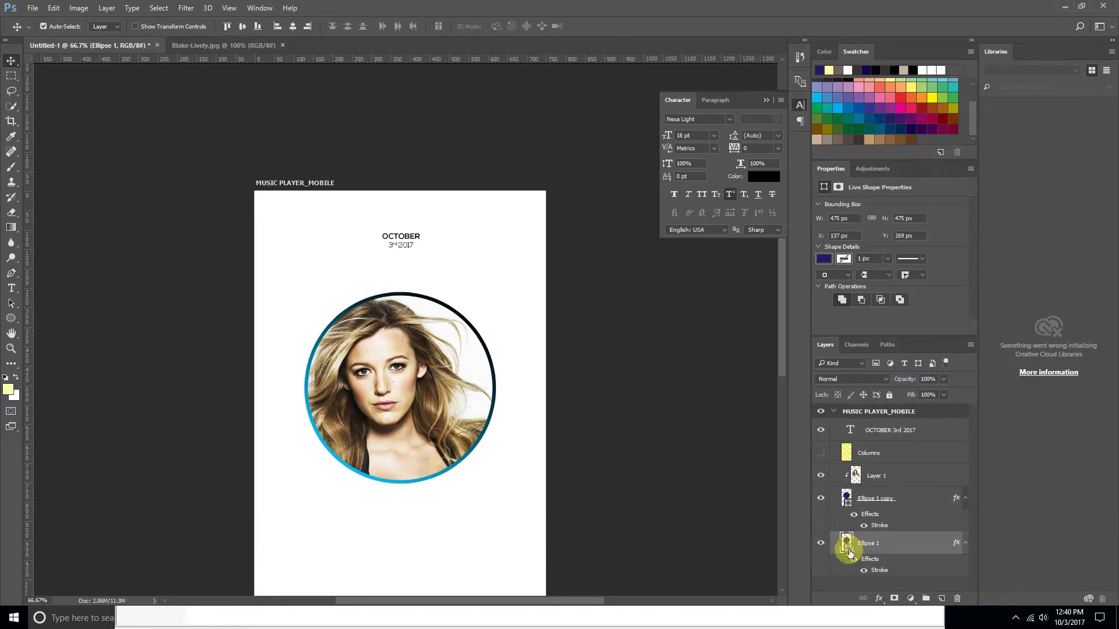
key(ctrl+t)
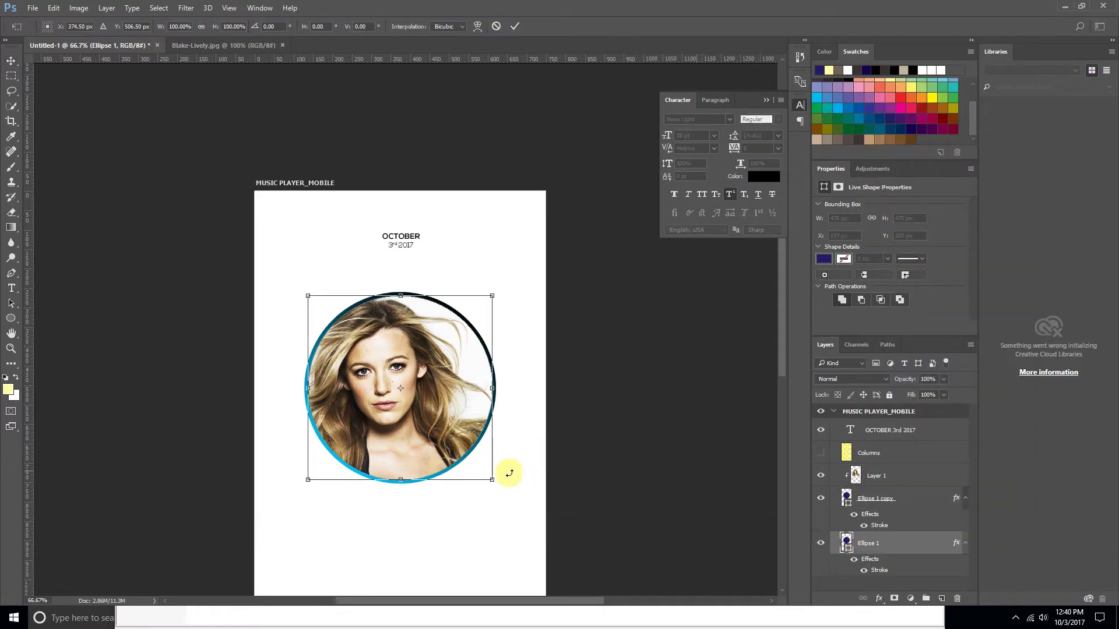
drag(492, 481, 498, 488)
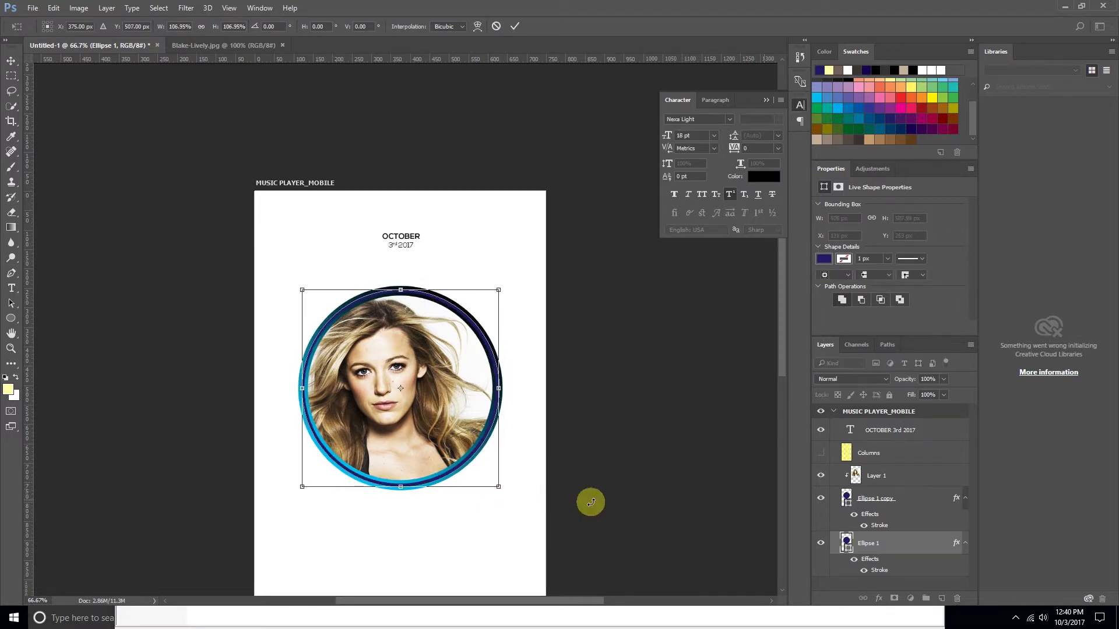
key(Return)
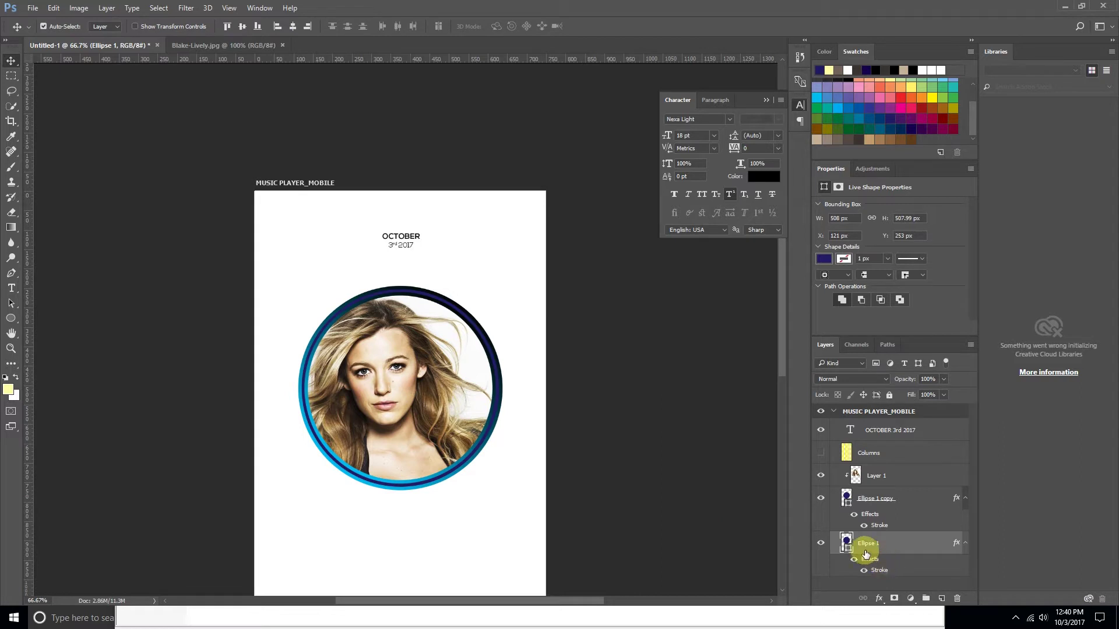
- Give Ellipse 1 a solid cyan 6 px stroke and 0% fill
double_click(885, 571)
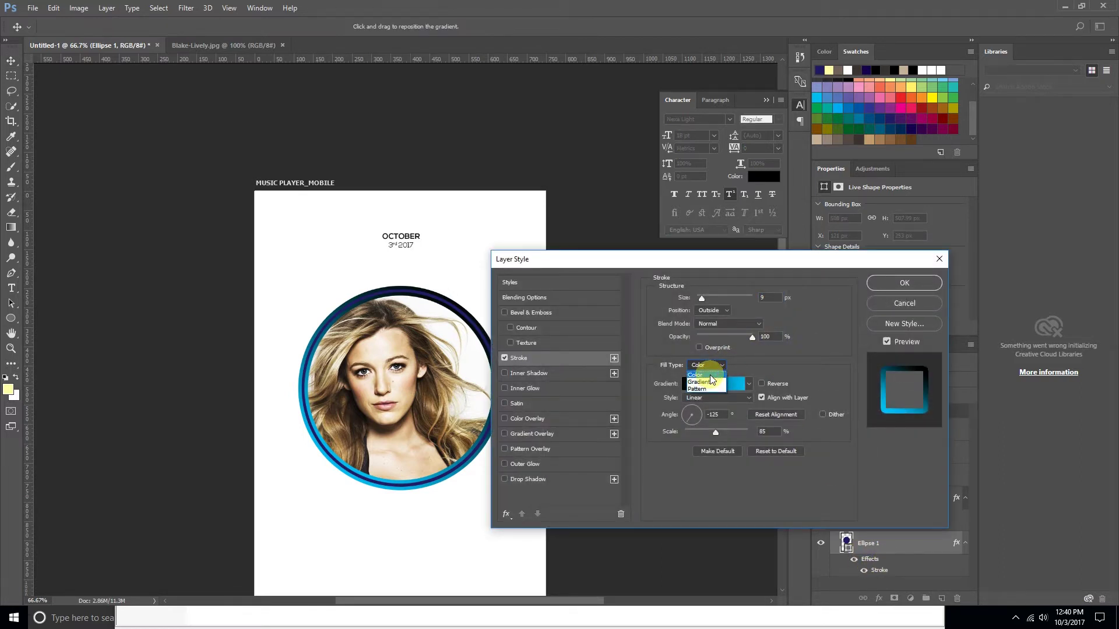
click(710, 376)
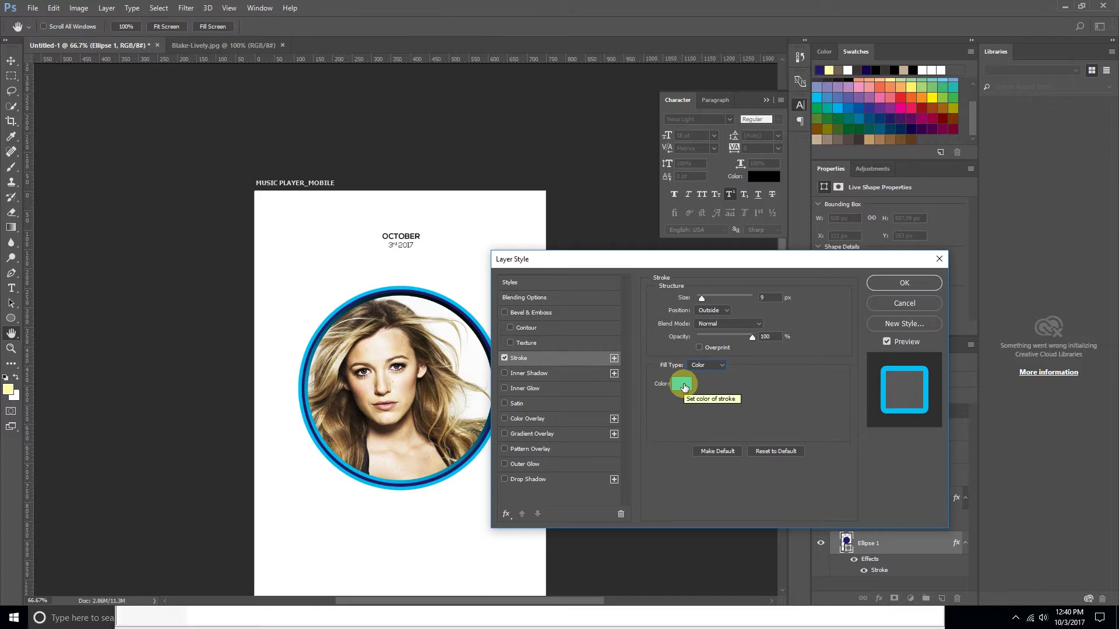
click(898, 285)
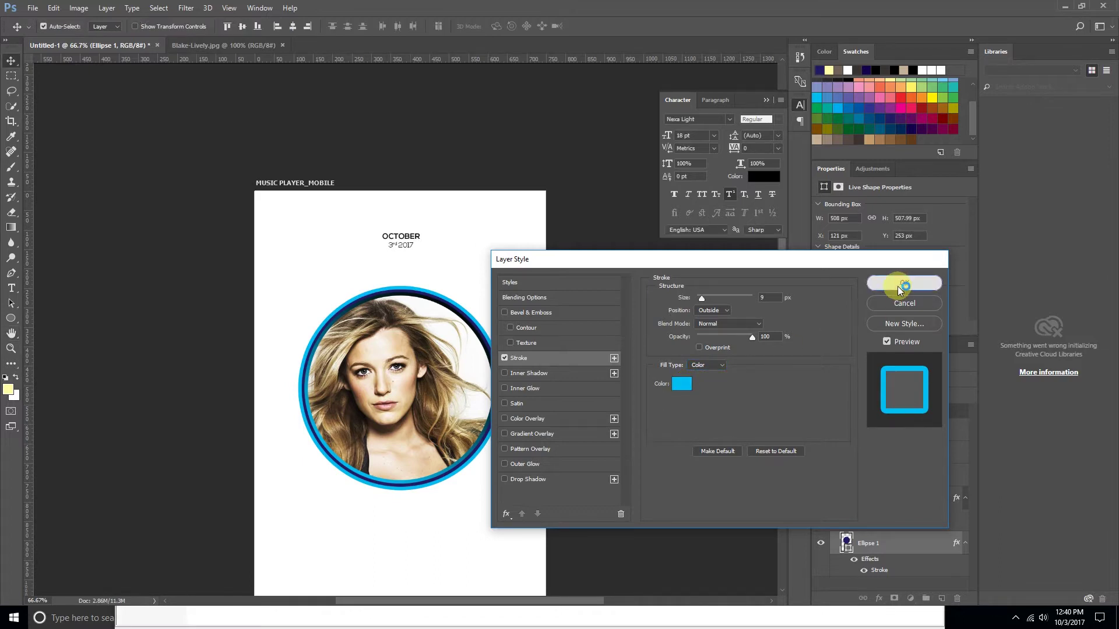
click(943, 395)
drag(944, 409, 890, 409)
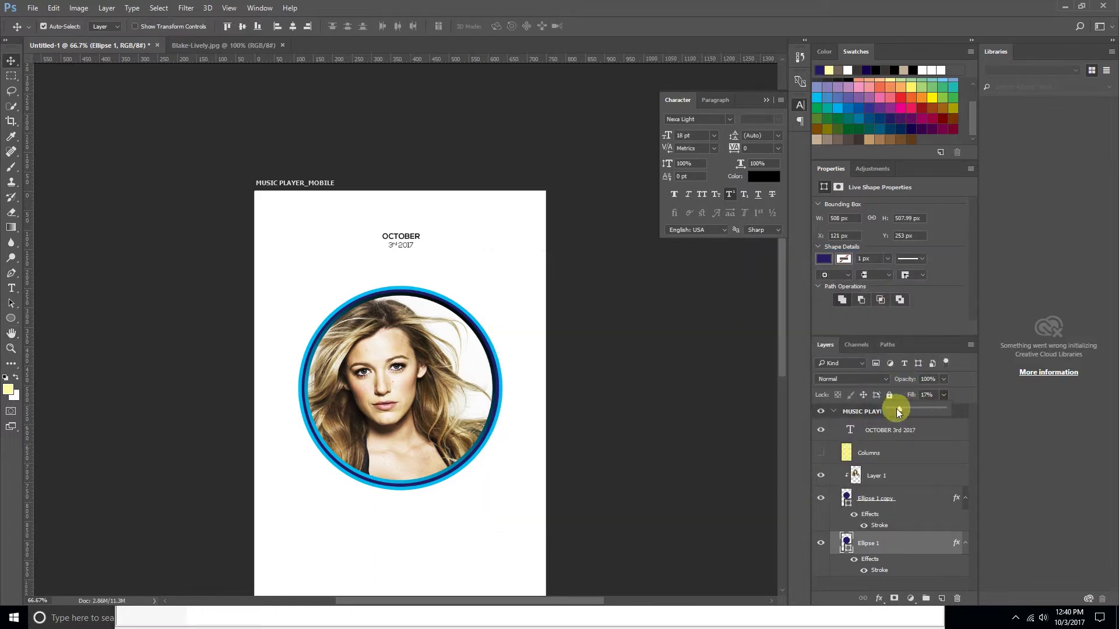
click(873, 572)
double_click(878, 571)
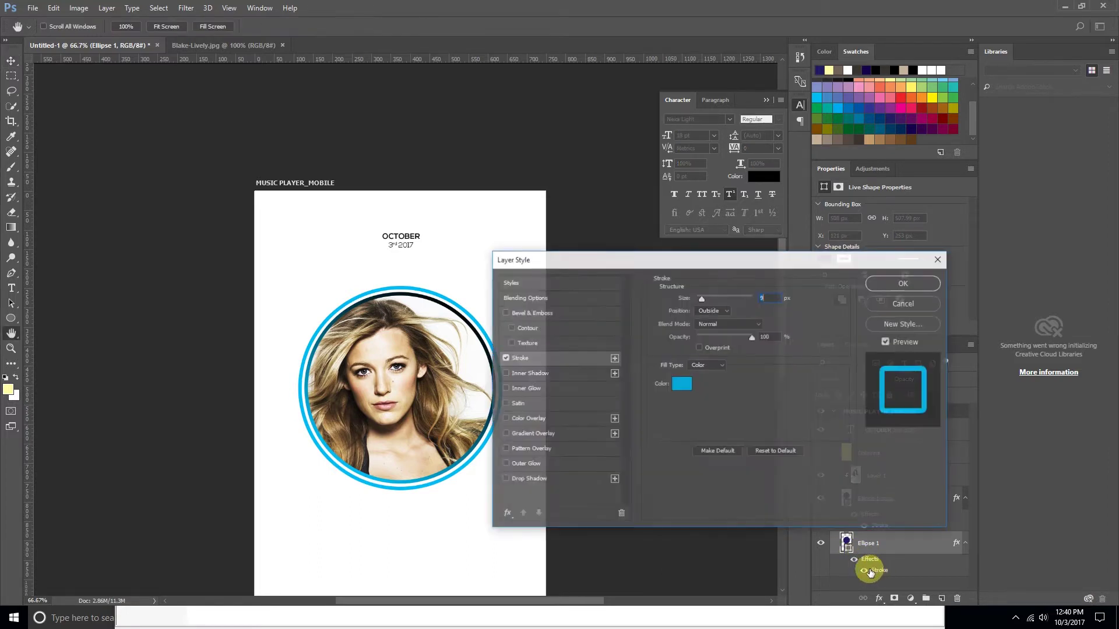
drag(704, 301, 700, 299)
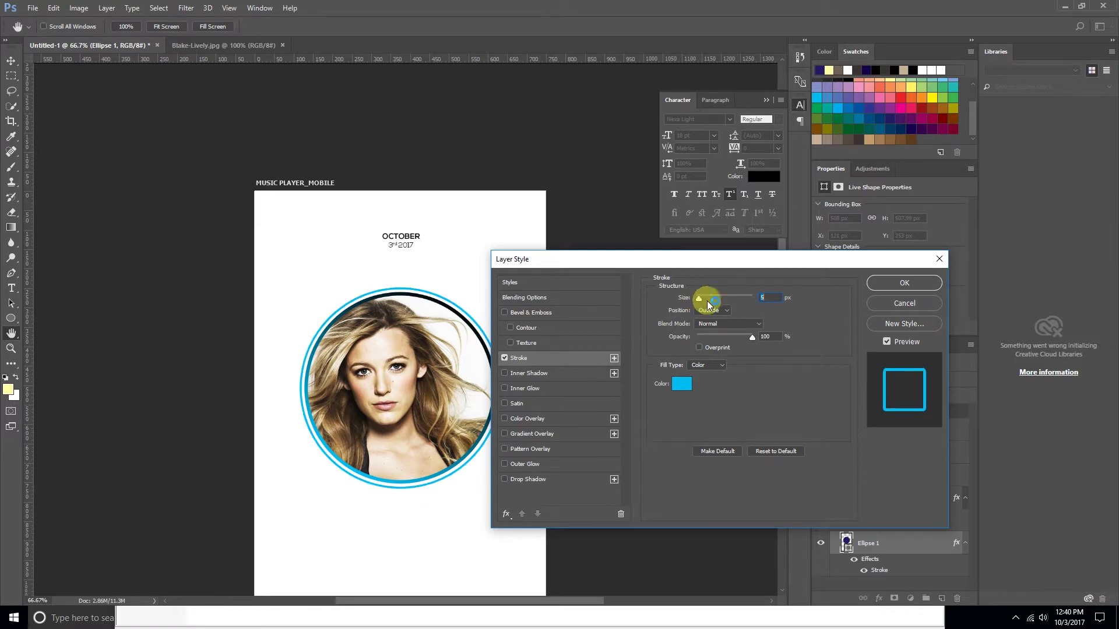
click(905, 283)
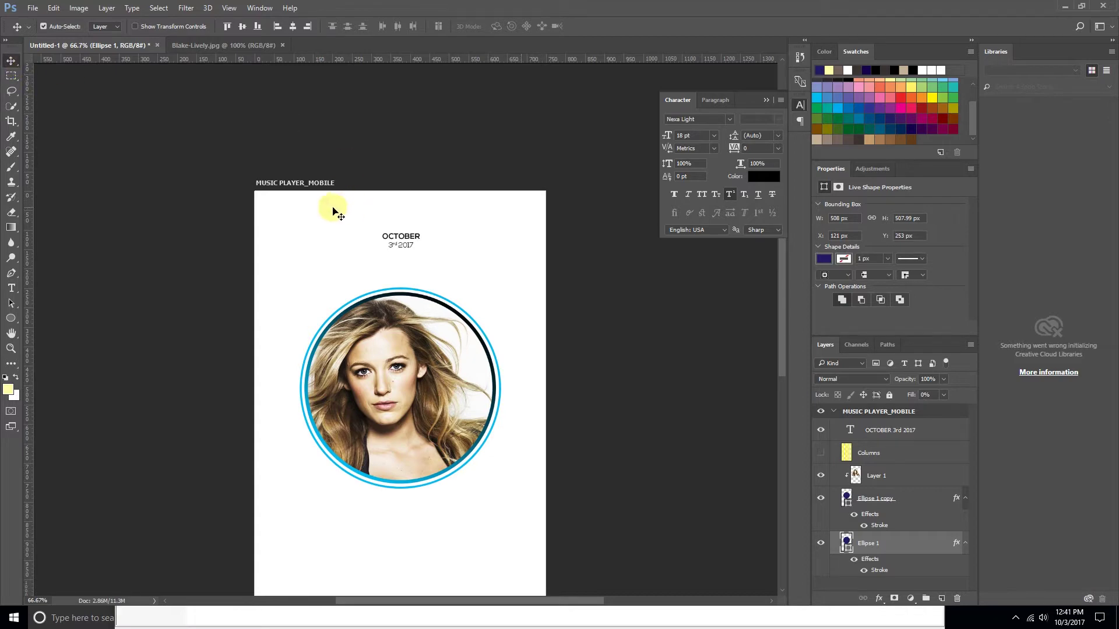
key(ctrl+minus)
key(ctrl+minus)
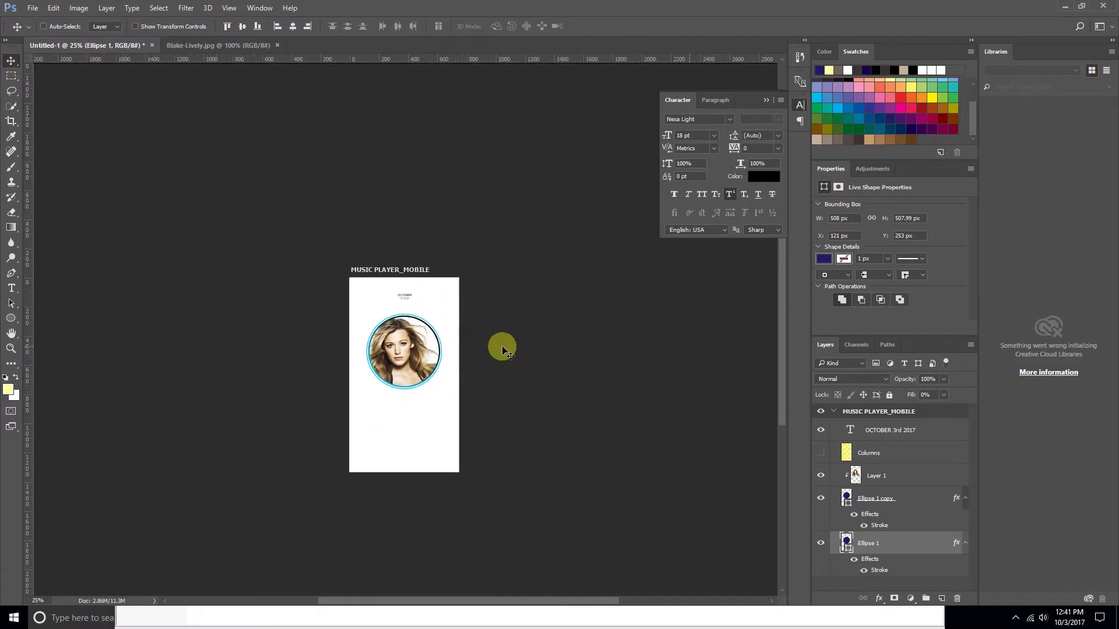
- Turn the Columns guide layer back on
key(ctrl+plus)
key(ctrl+plus)
key(ctrl+plus)
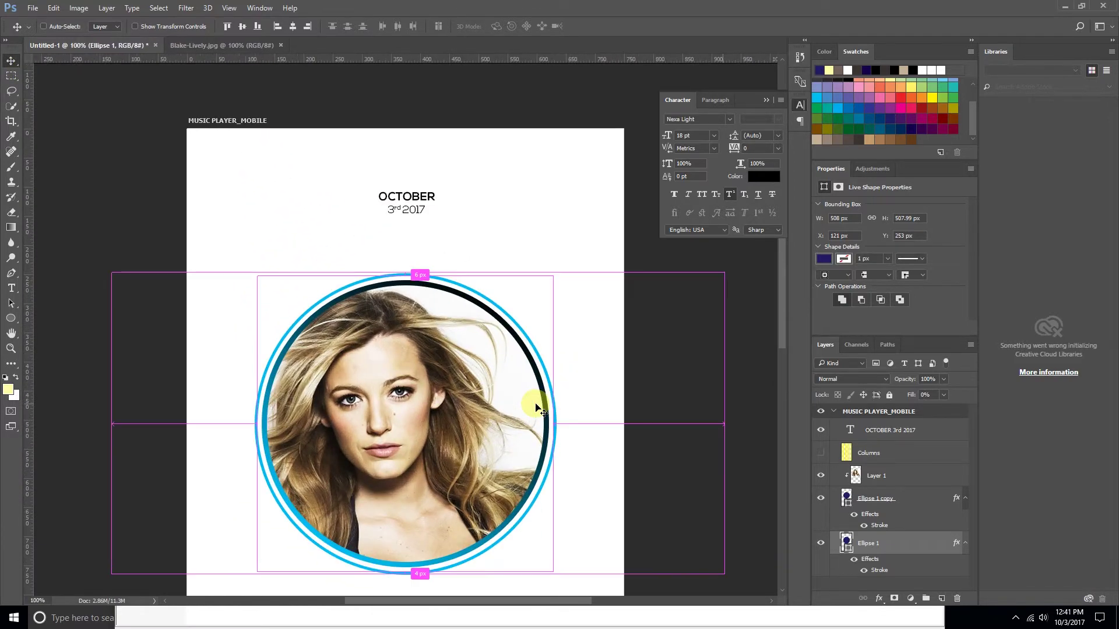
key(ctrl+minus)
key(ctrl+minus)
key(ctrl+minus)
key(ctrl+plus)
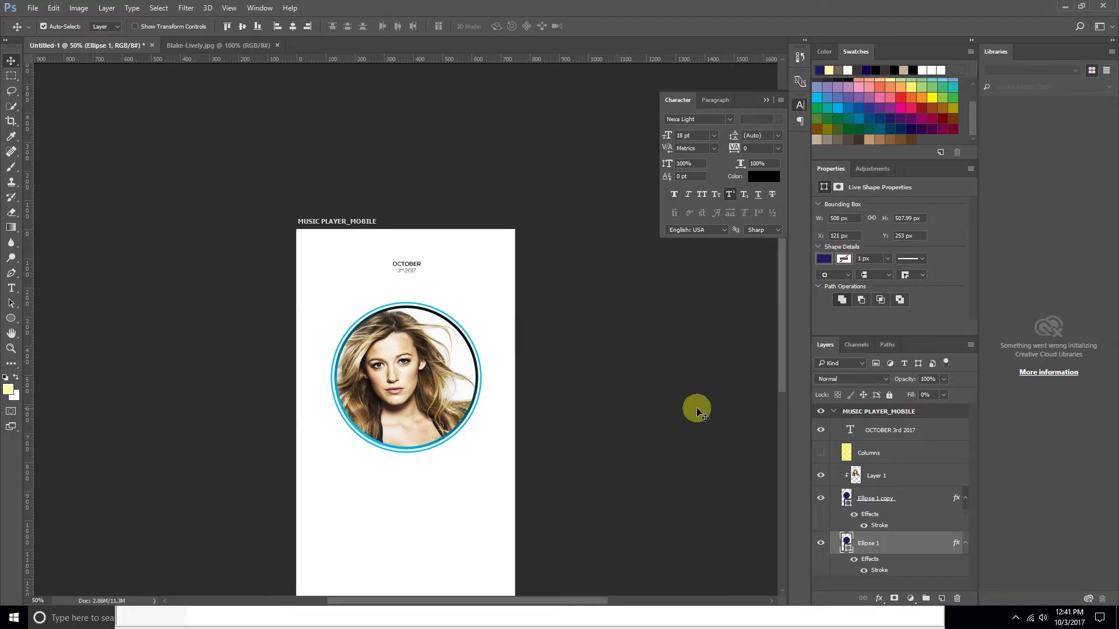
click(821, 454)
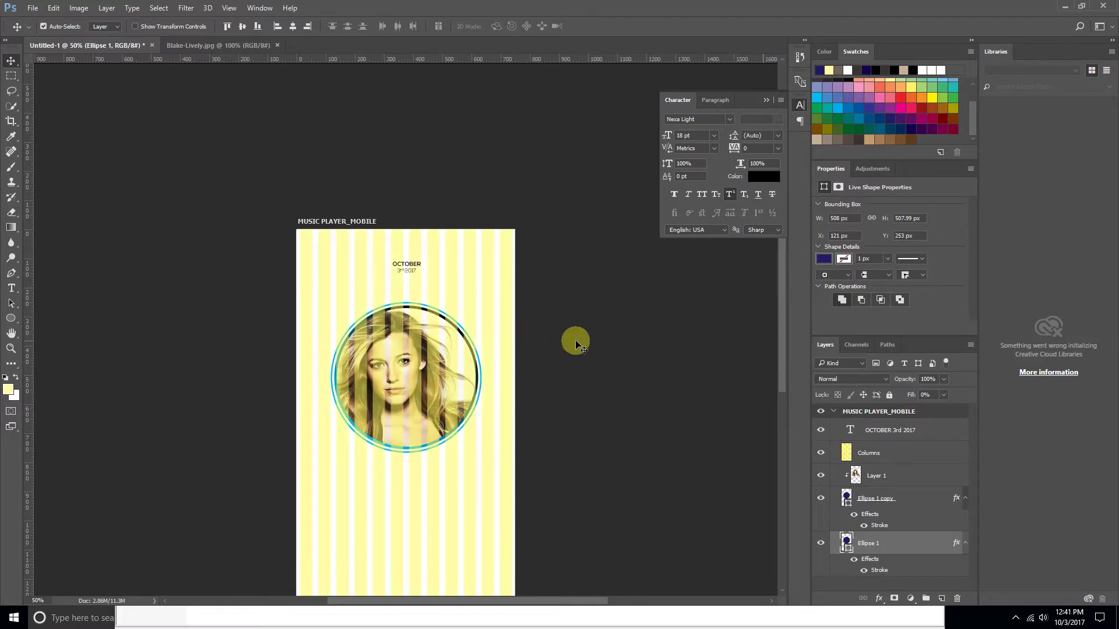
- Alt-drag a copy of the OCTOBER 3rd 2017 text below the circle
key(ctrl+plus)
key(ctrl+plus)
right_click(430, 204)
key(ctrl+minus)
click(410, 128)
drag(409, 128, 425, 397)
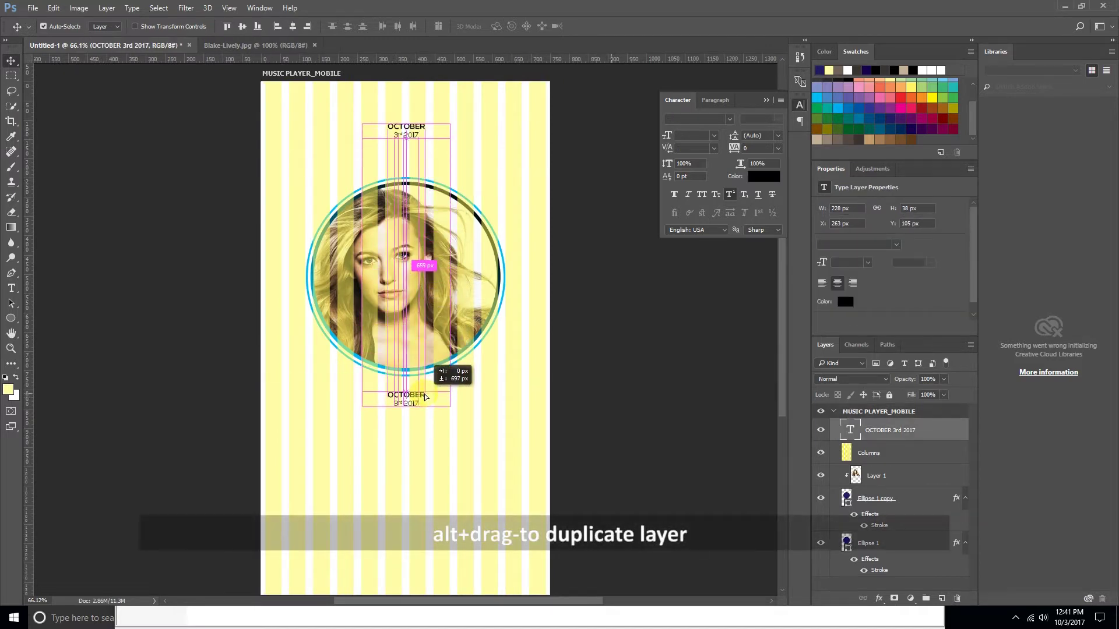
double_click(850, 432)
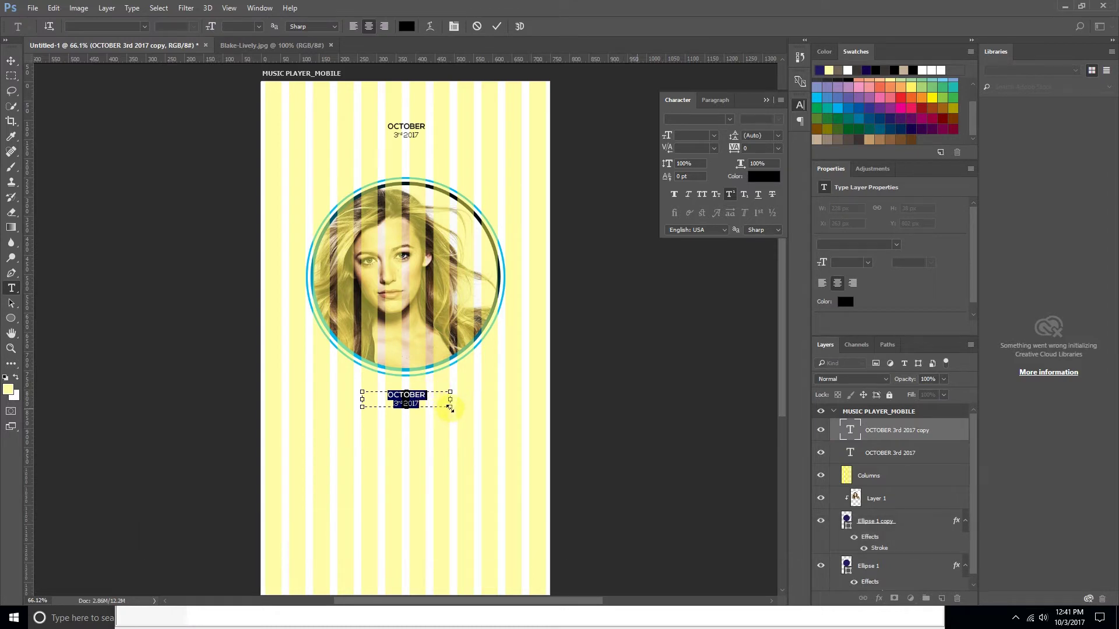
- Widen the copied text box to 475 px and type the artist name over LOVE YOU
alt+click(450, 409)
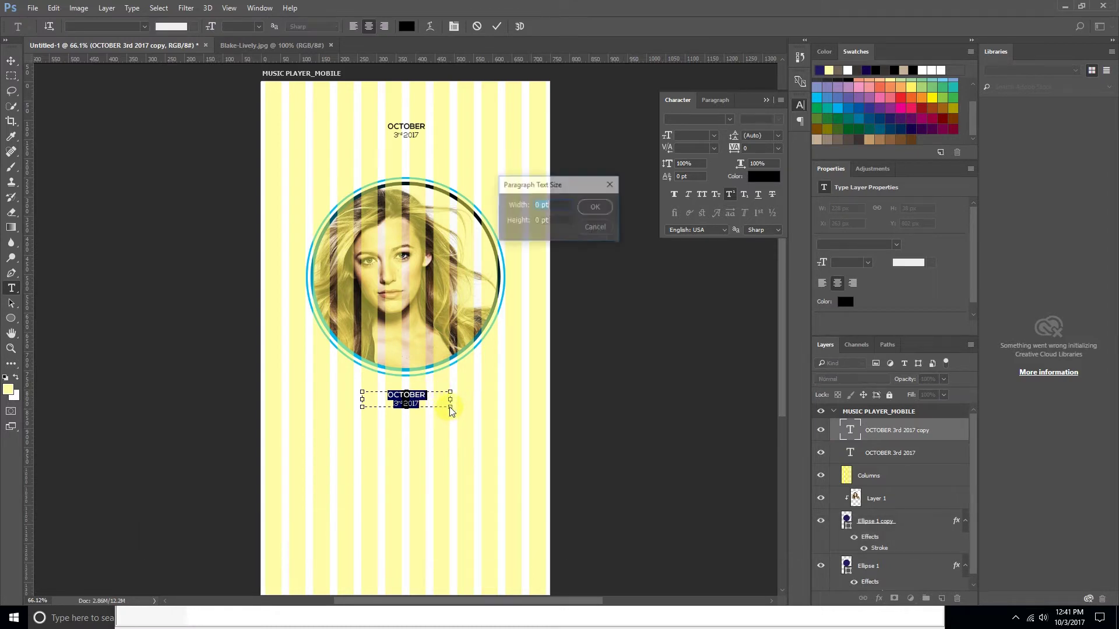
click(594, 226)
drag(450, 408, 497, 419)
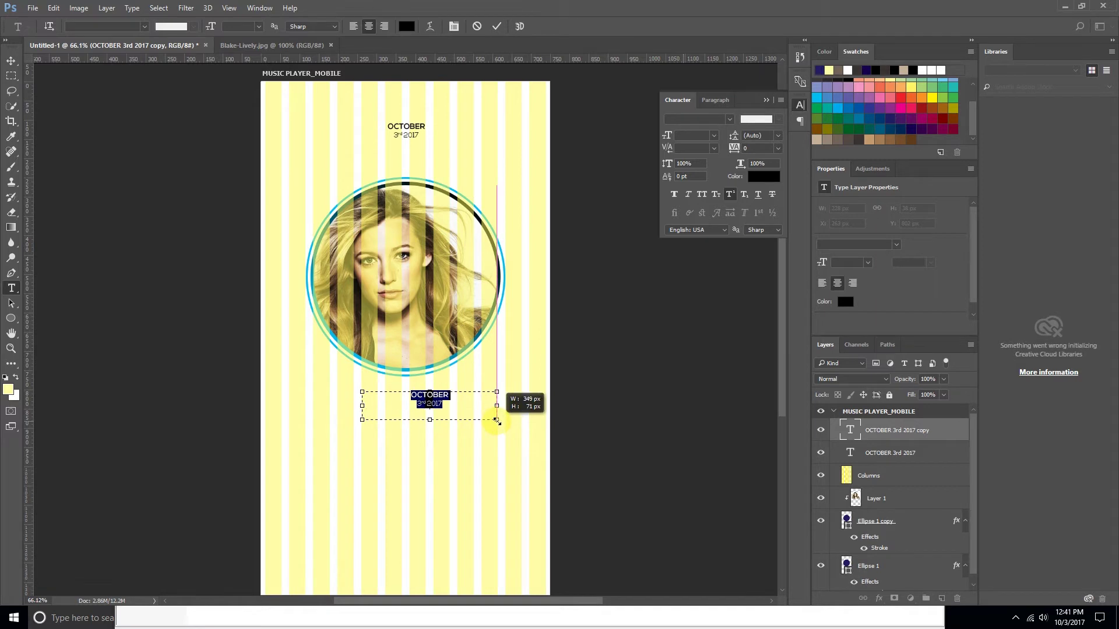
drag(362, 419, 313, 426)
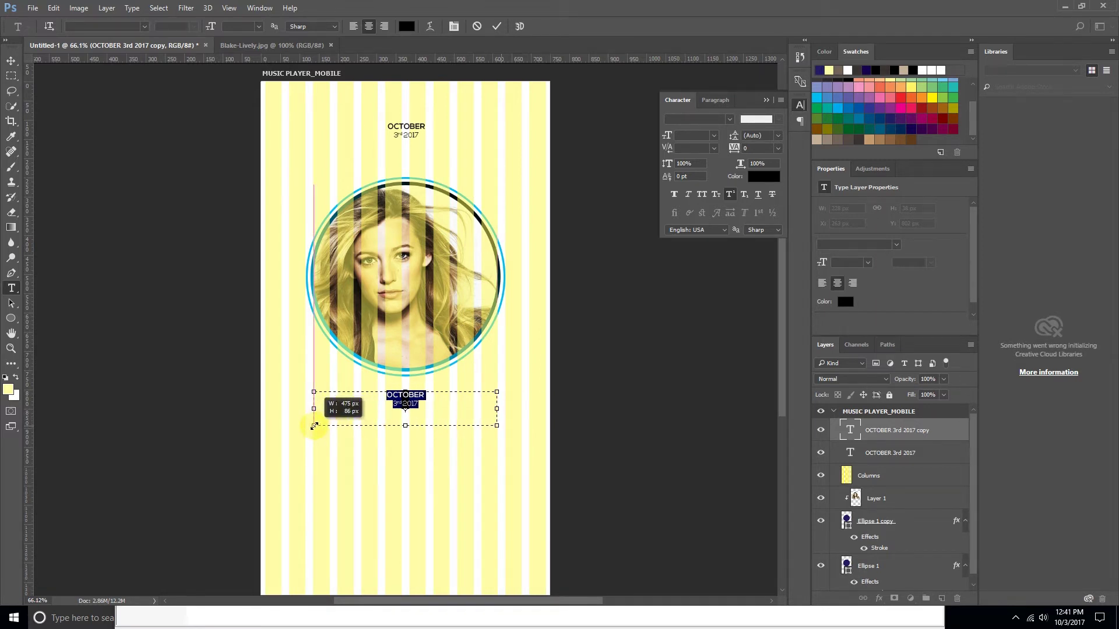
text(BLAKE-LIVELY)
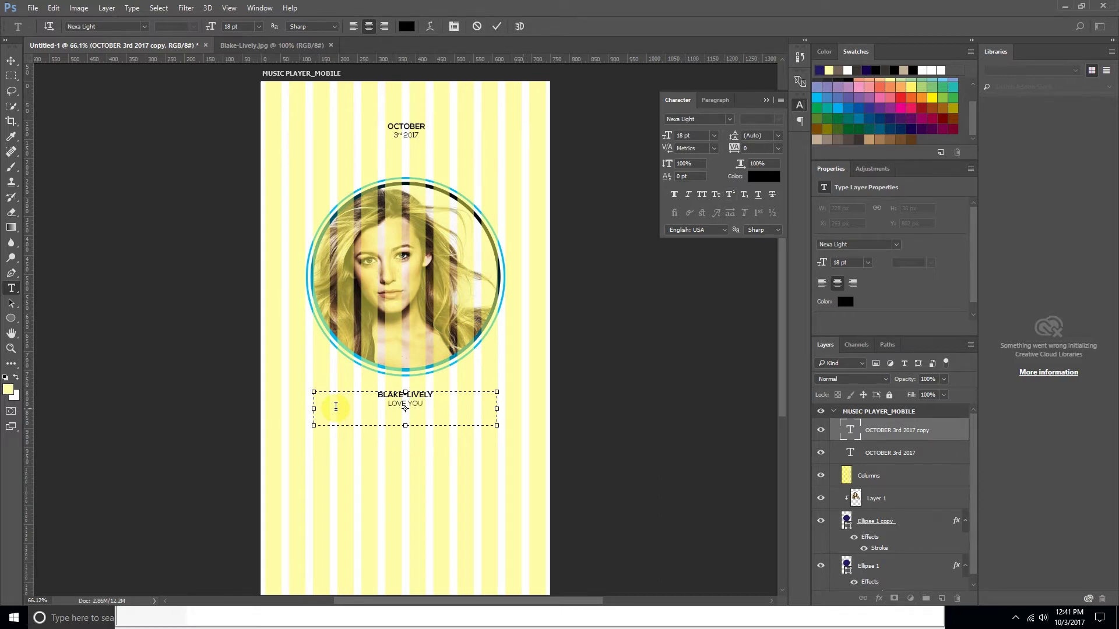
- Set the artist name line to 35 pt and commit the text
drag(435, 395, 341, 393)
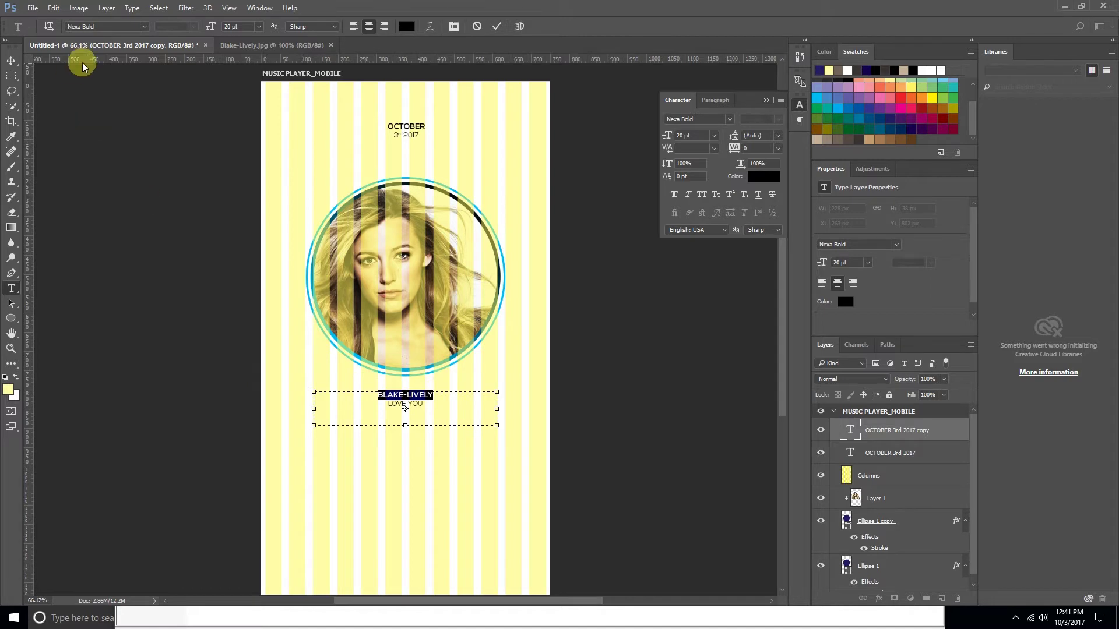
click(236, 26)
text(48)
double_click(230, 26)
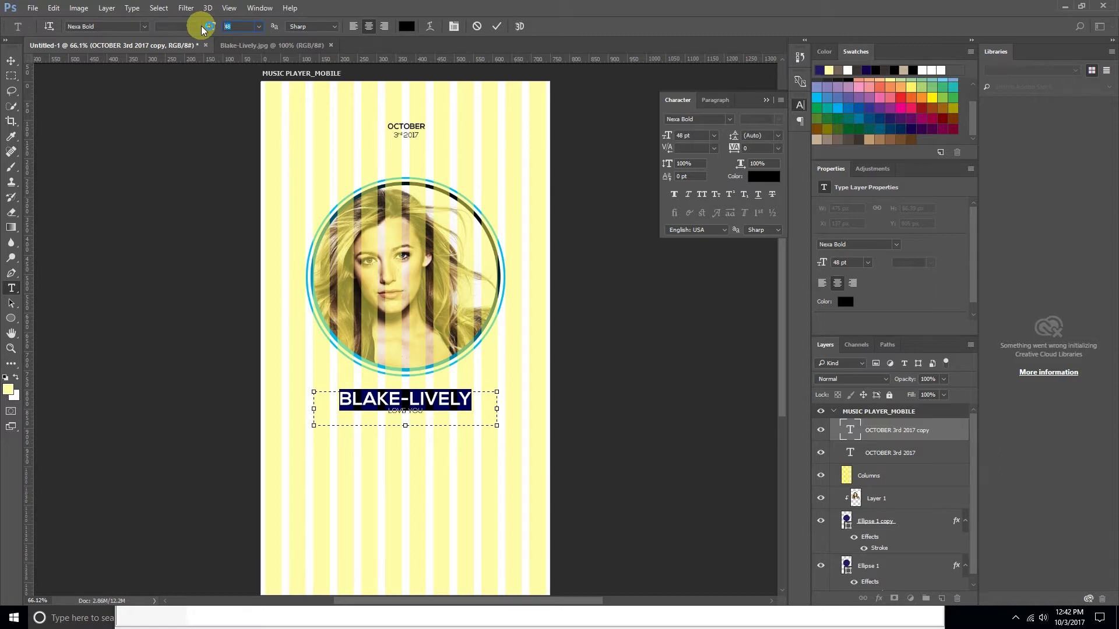
text(30)
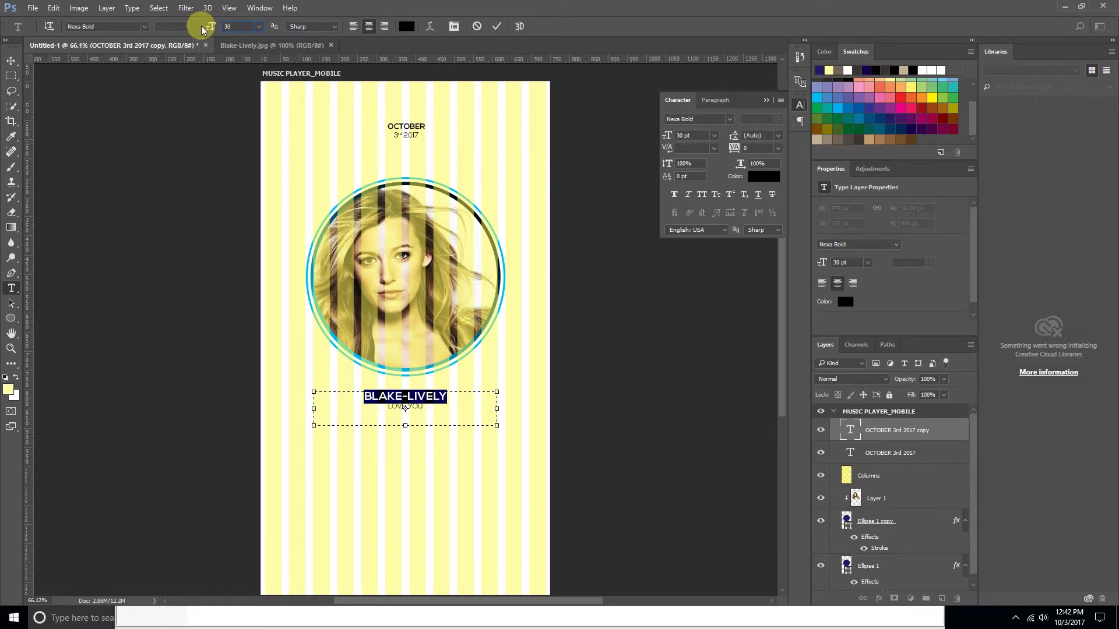
double_click(229, 26)
key(Up)
key(Up)
key(Up)
key(Up)
key(Up)
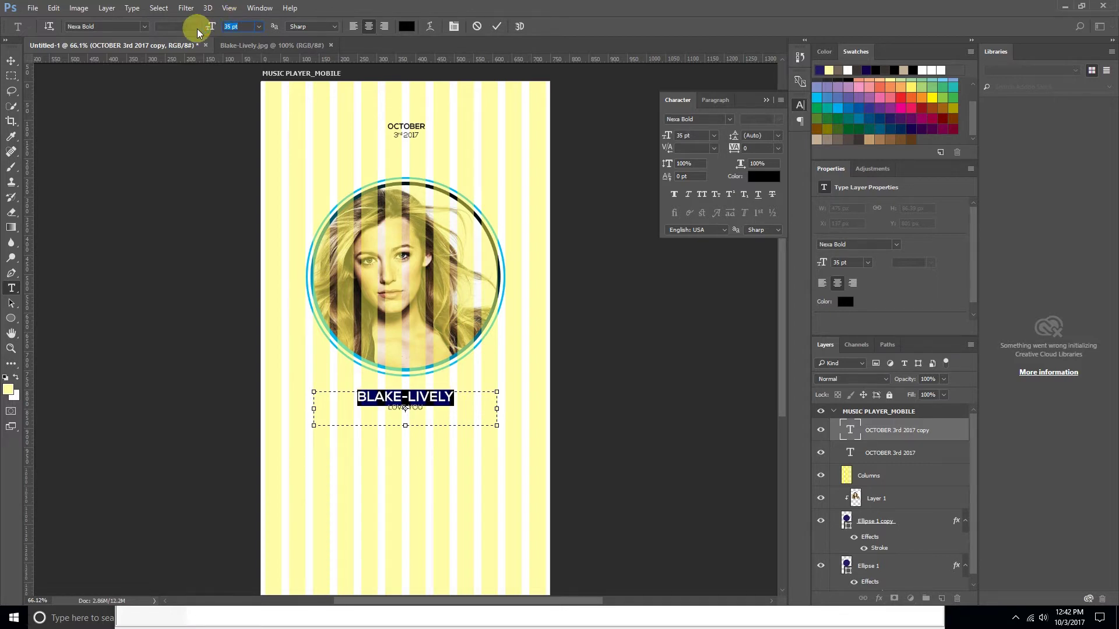
click(12, 62)
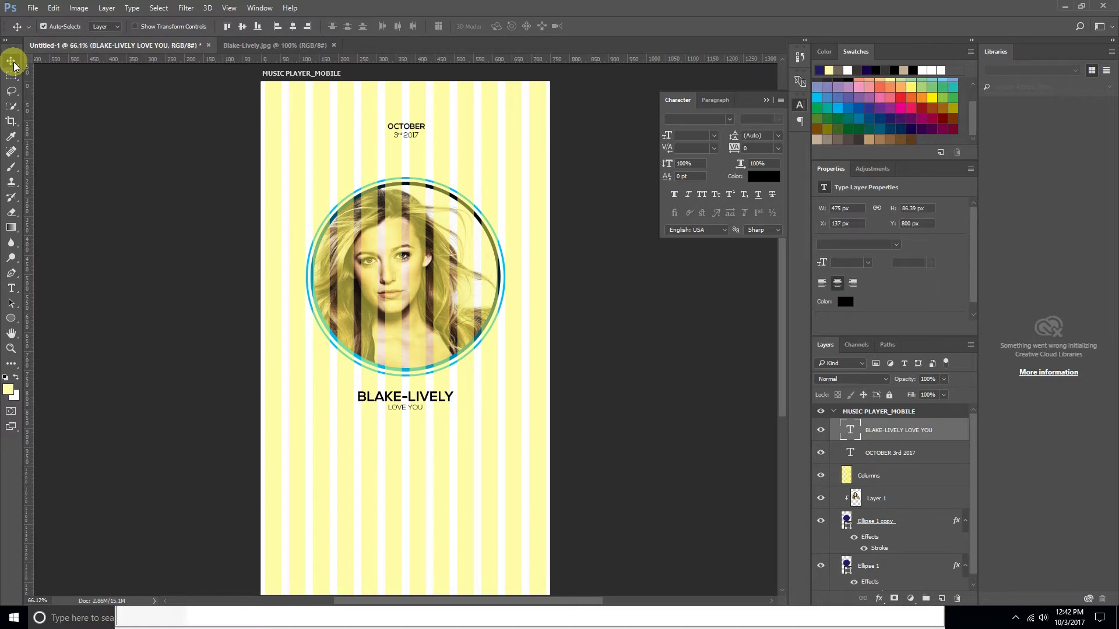
- Centre the artist name under the circle and check the whole layout
click(476, 309)
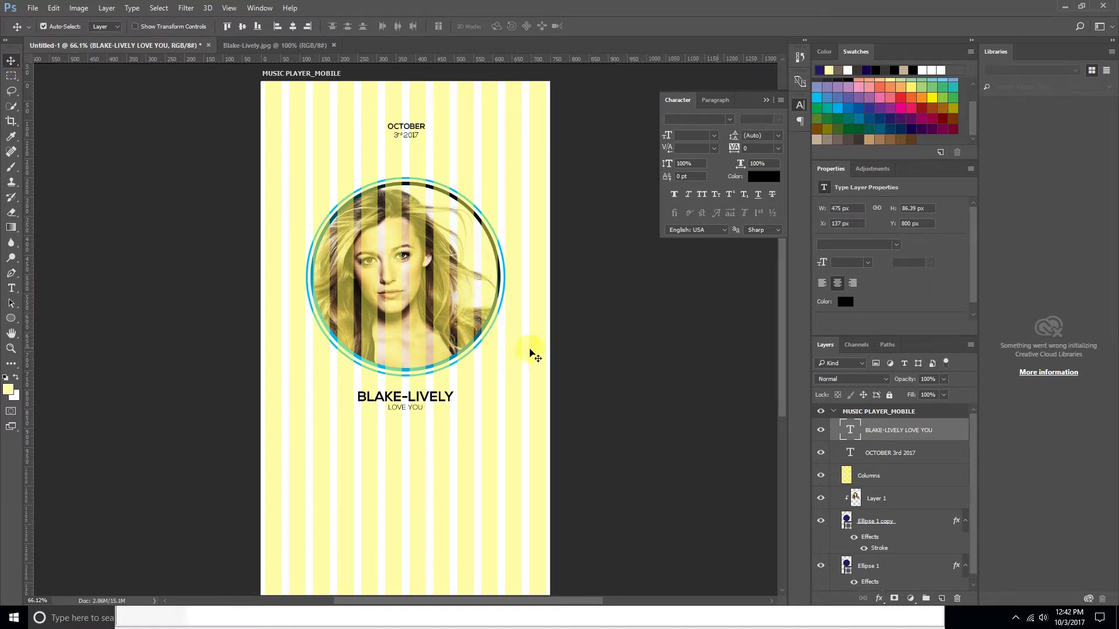
key(ctrl+minus)
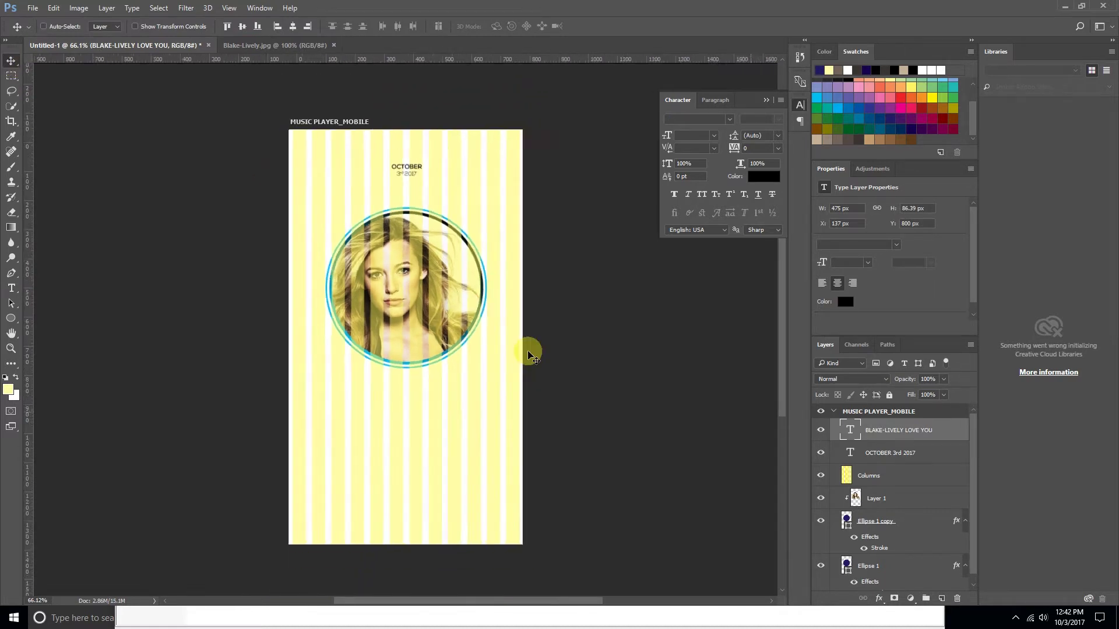
key(ctrl+minus)
key(ctrl+minus)
key(ctrl+plus)
key(ctrl+plus)
key(ctrl+plus)
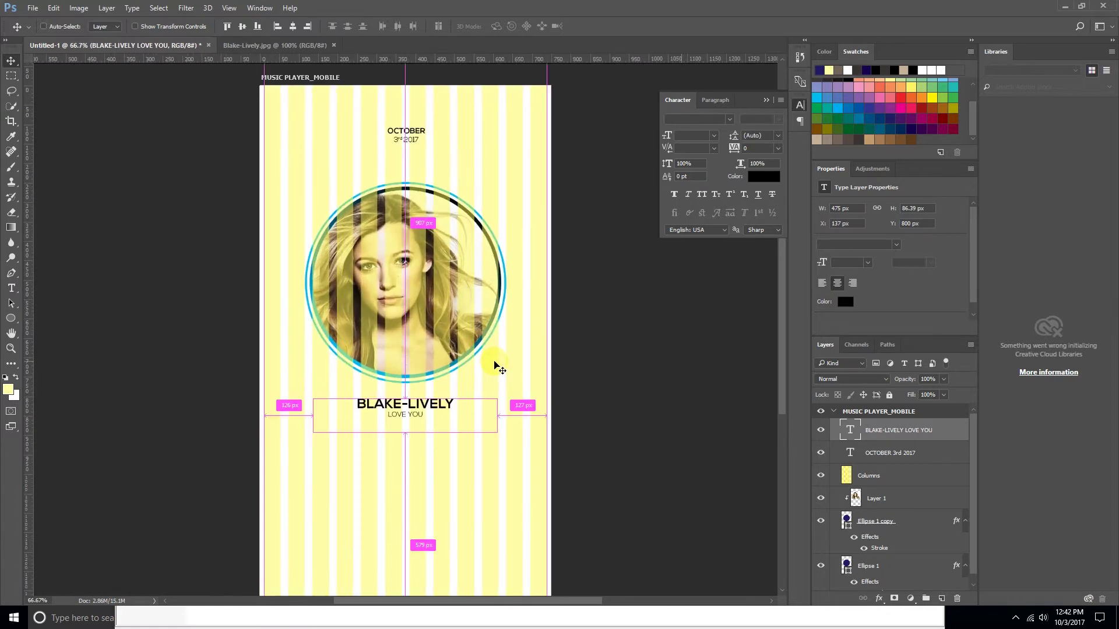
key(ctrl+minus)
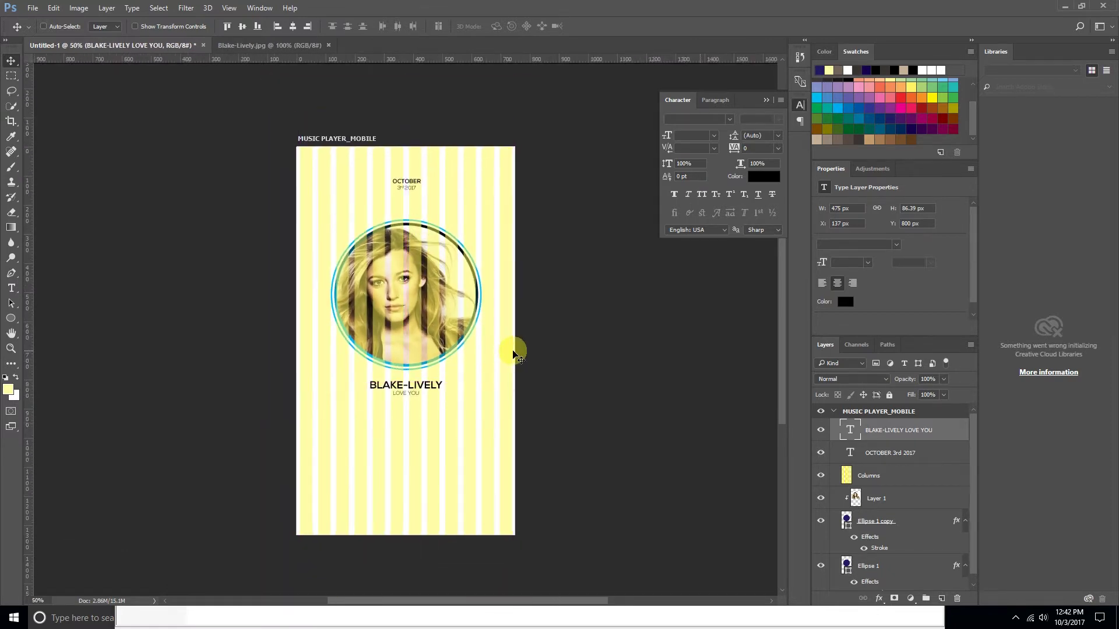
key(ctrl+plus)
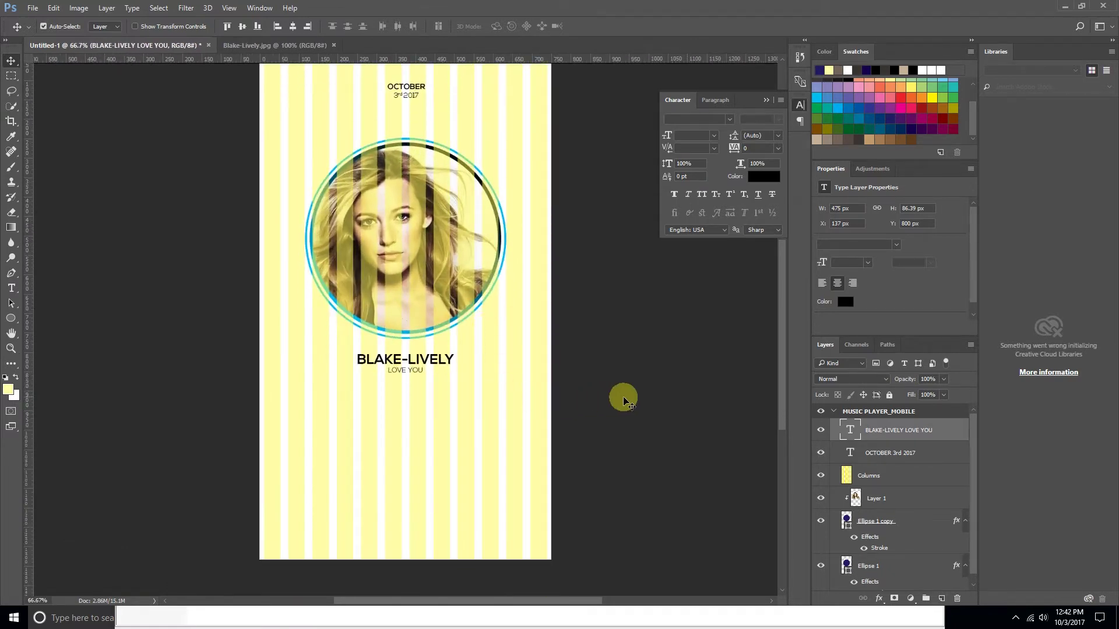
click(12, 319)
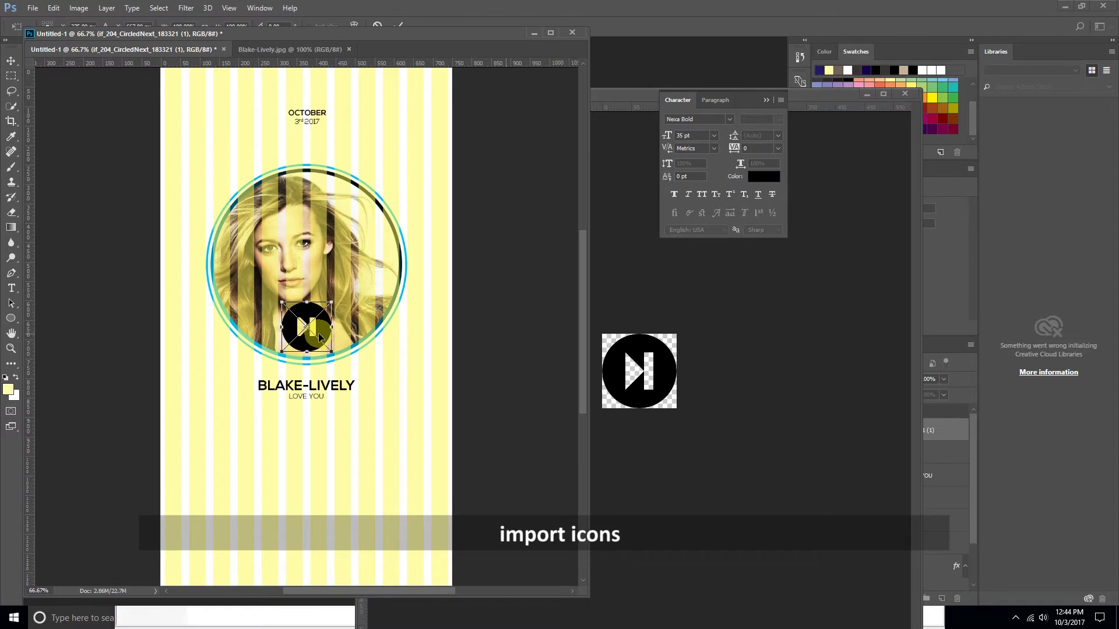
- Finish placing the play icon and close the separate skip icon document
key(Return)
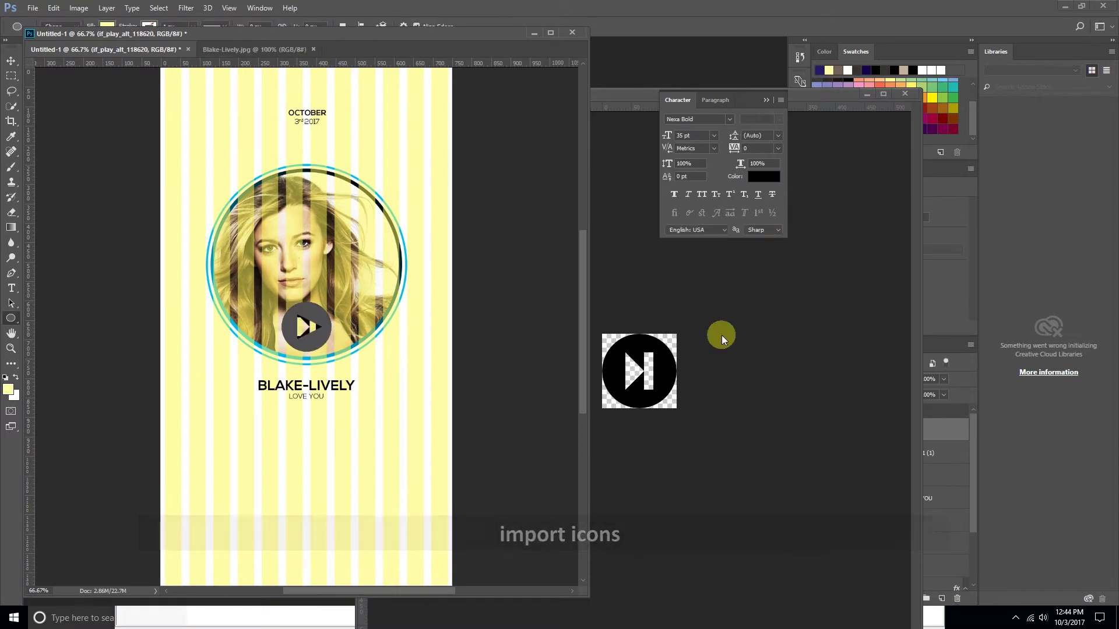
click(867, 95)
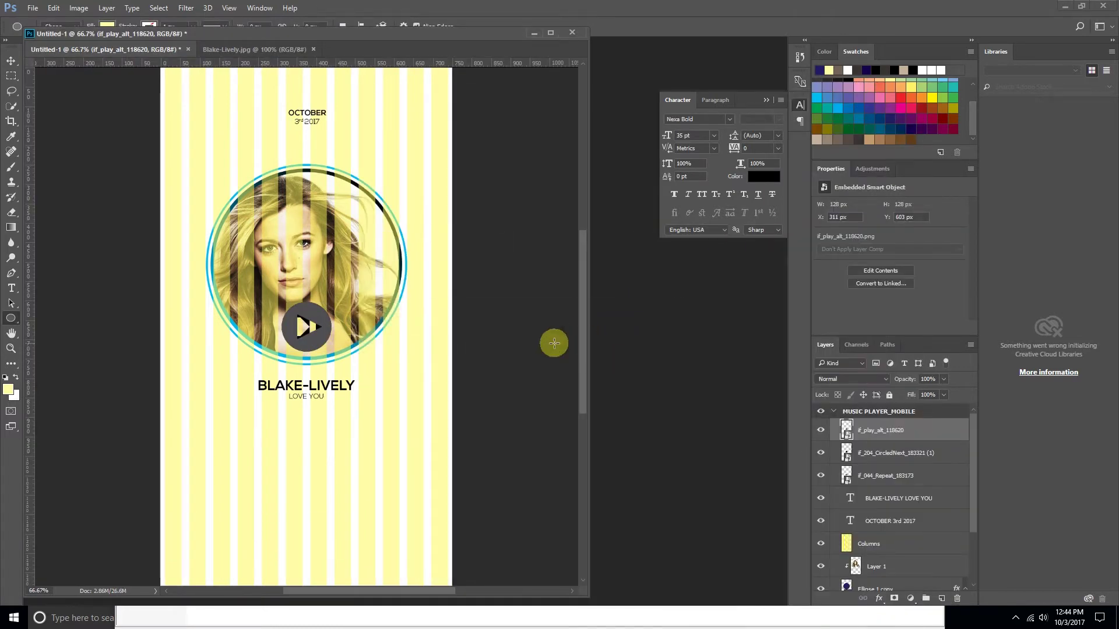
key(ctrl+plus)
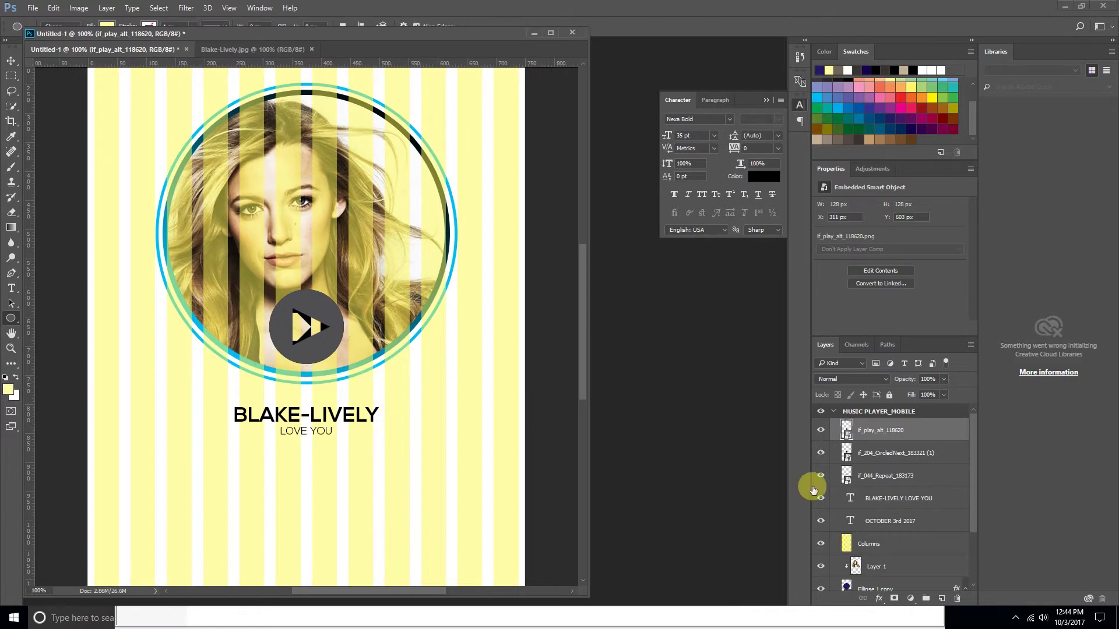
- Scale down the three imported icon layers (play, next, repeat) together
click(866, 479)
shift+click(861, 434)
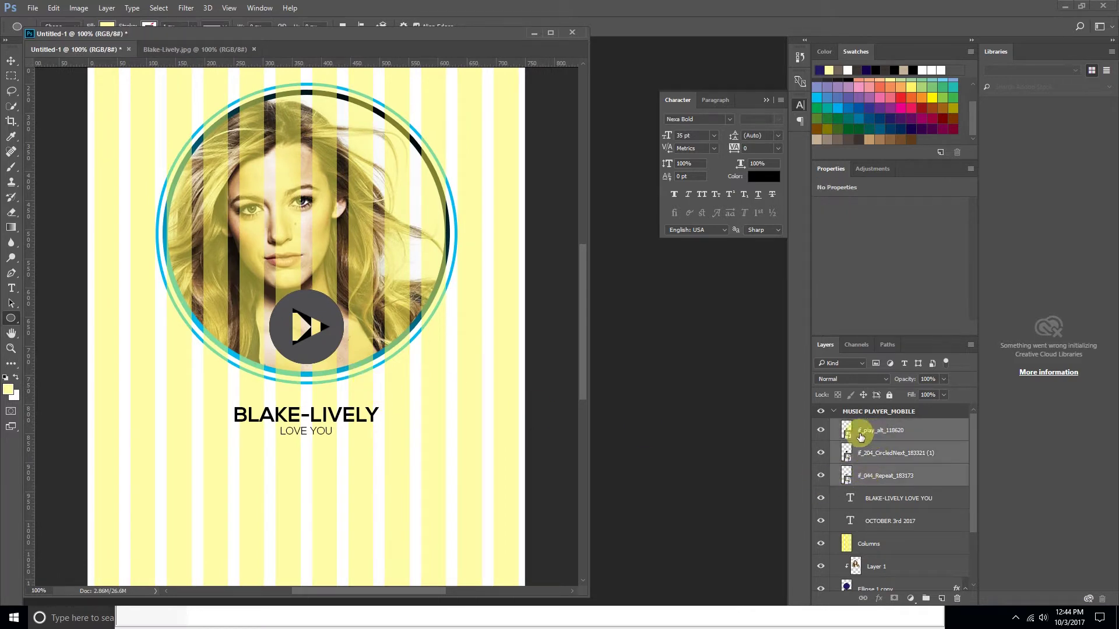
key(ctrl+t)
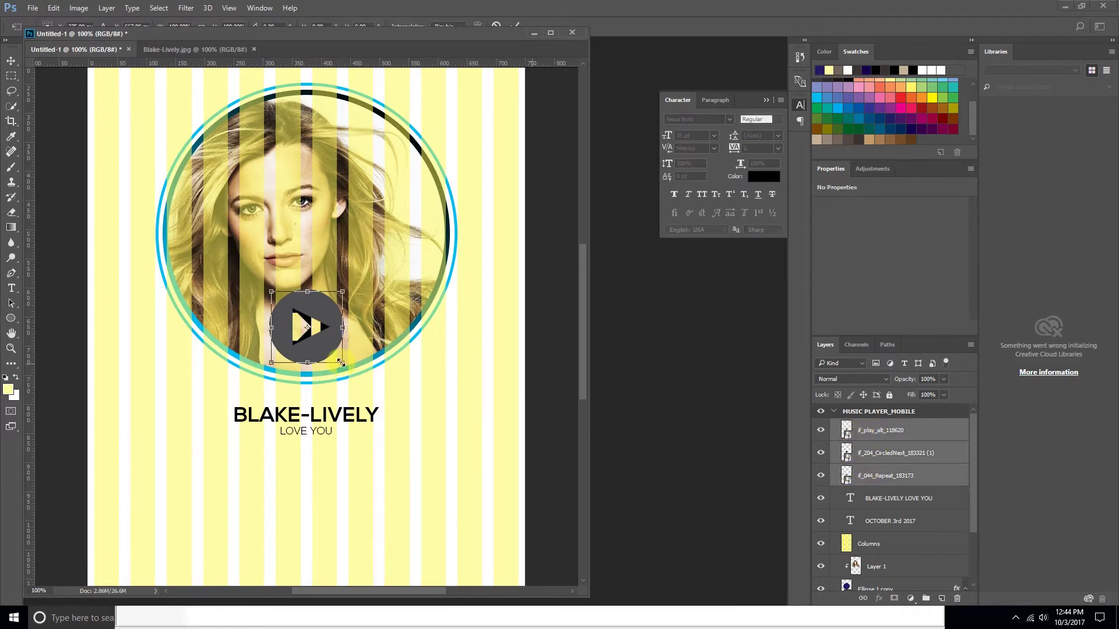
drag(339, 361, 331, 351)
key(Return)
- Move the play button below LOVE YOU and shrink it to 62 px
key(u)
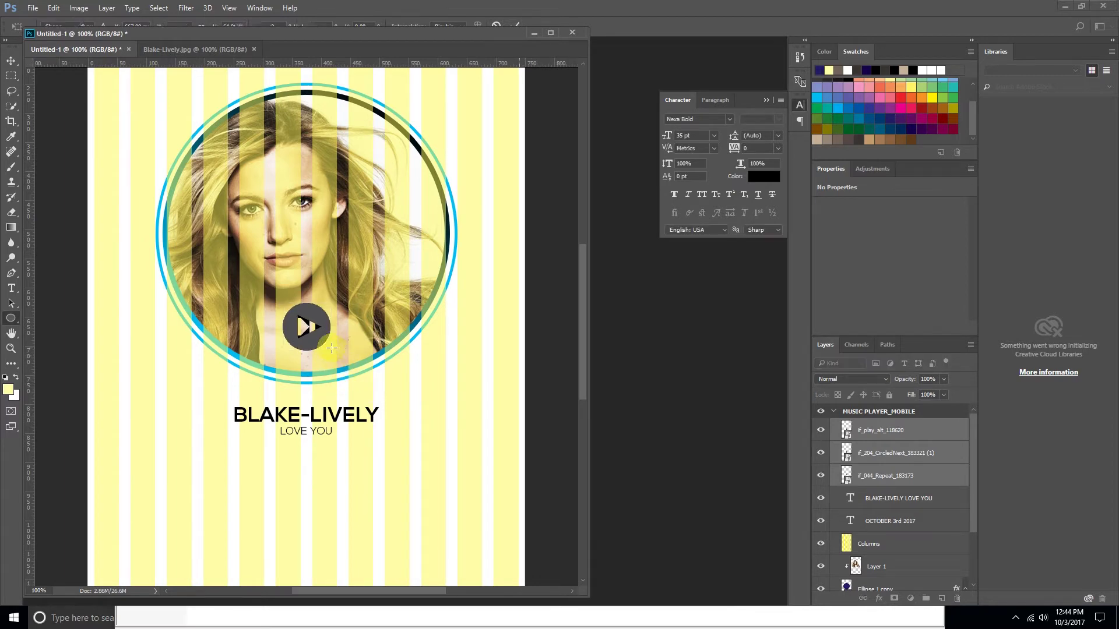
key(v)
drag(311, 335, 310, 487)
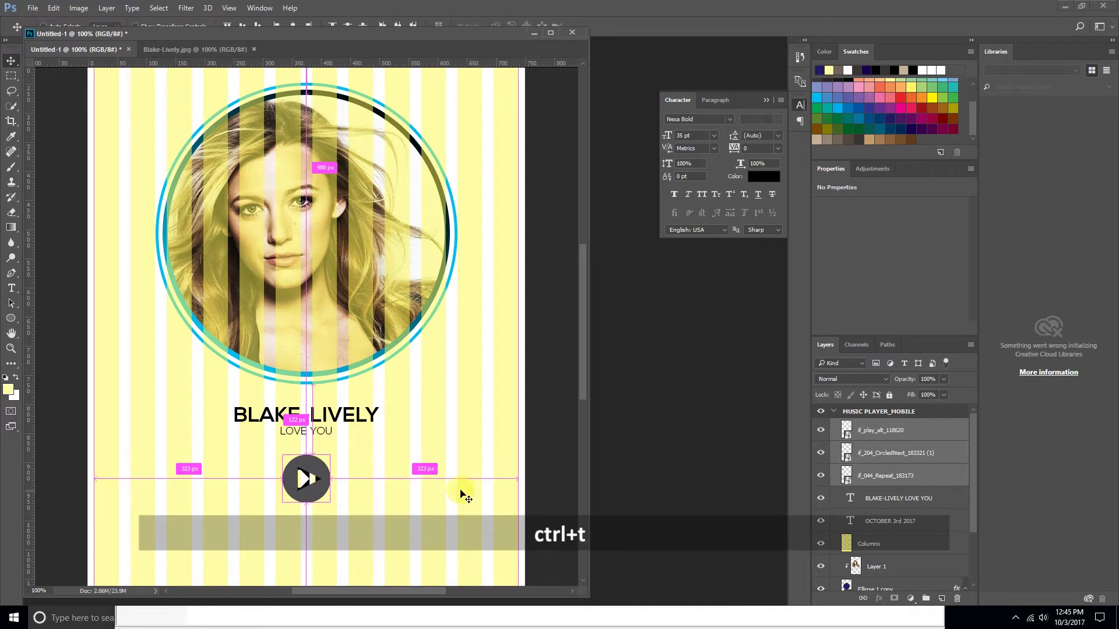
key(ctrl+t)
drag(330, 503, 322, 499)
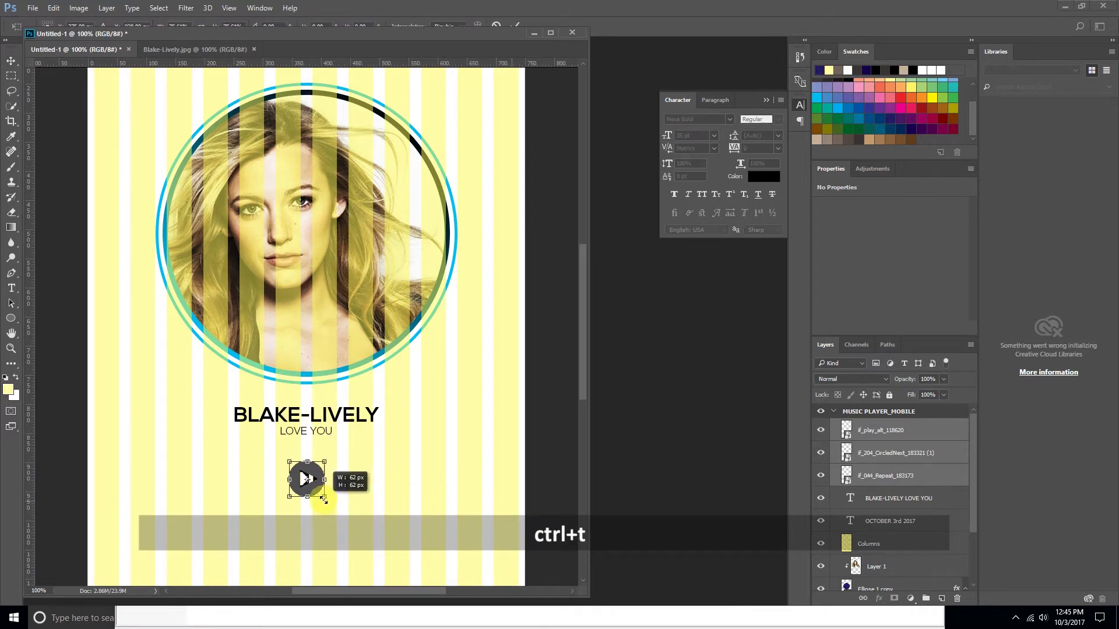
key(Return)
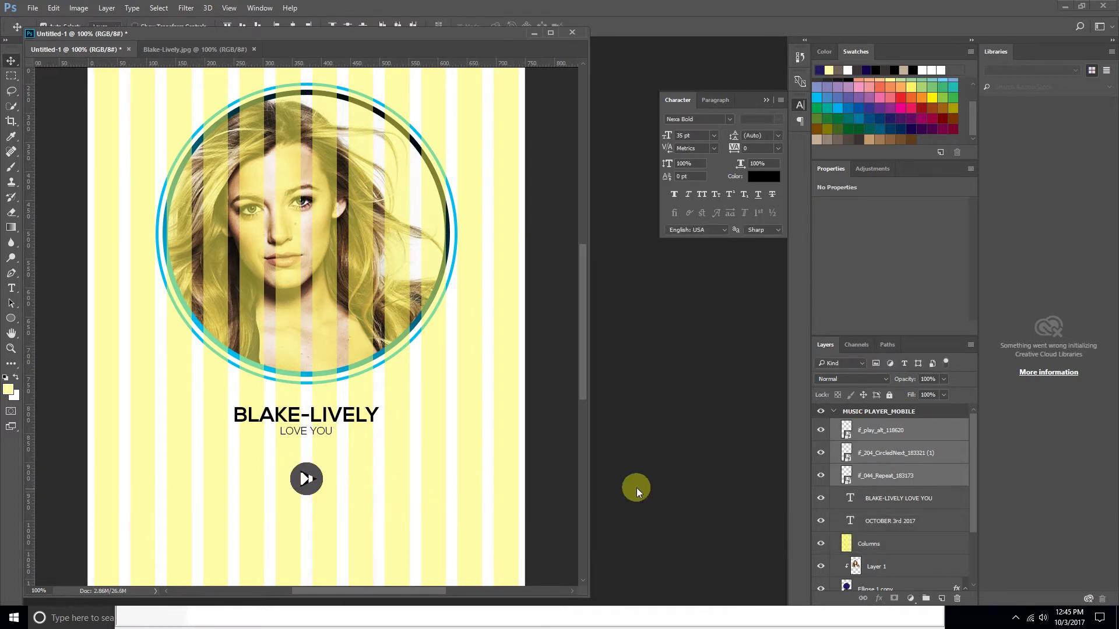
click(878, 453)
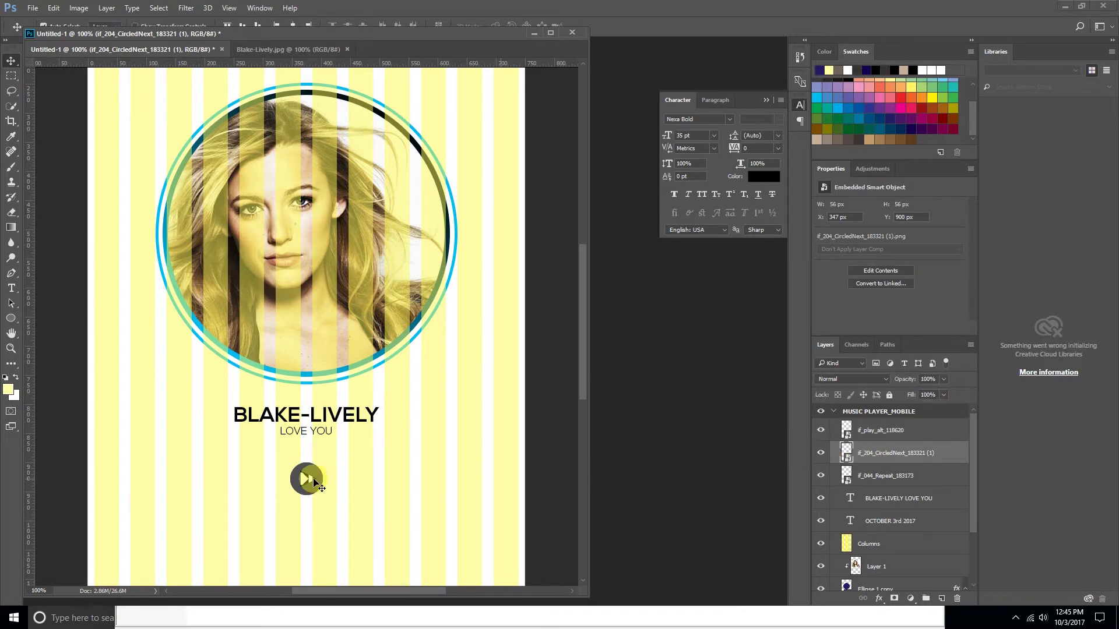
- Position the next button 144 px to the right of play
drag(313, 481, 397, 482)
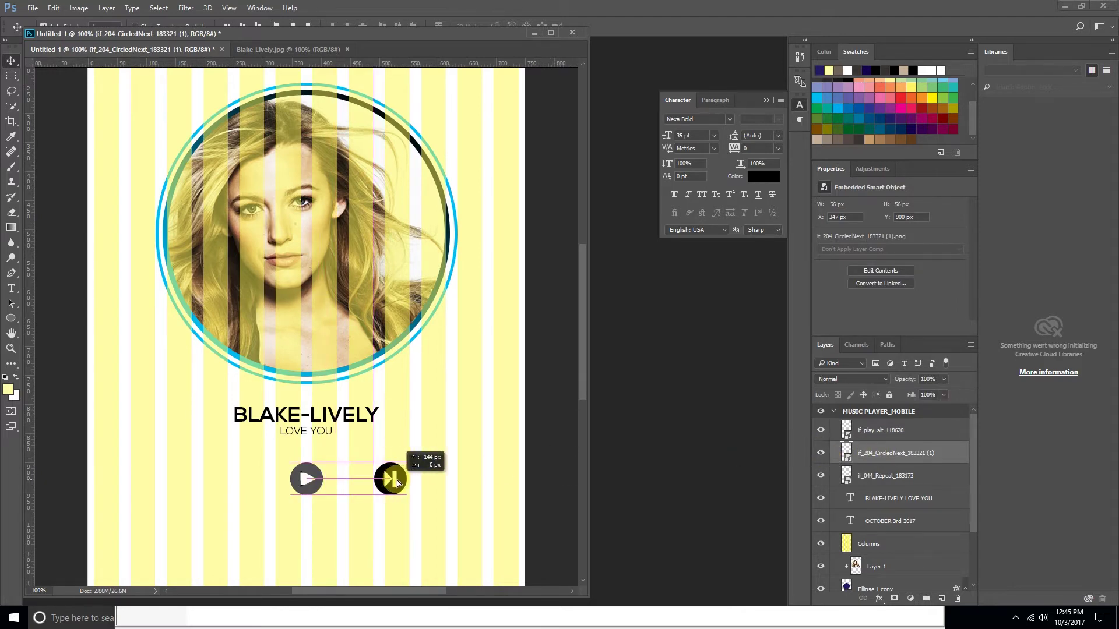
drag(399, 482, 400, 482)
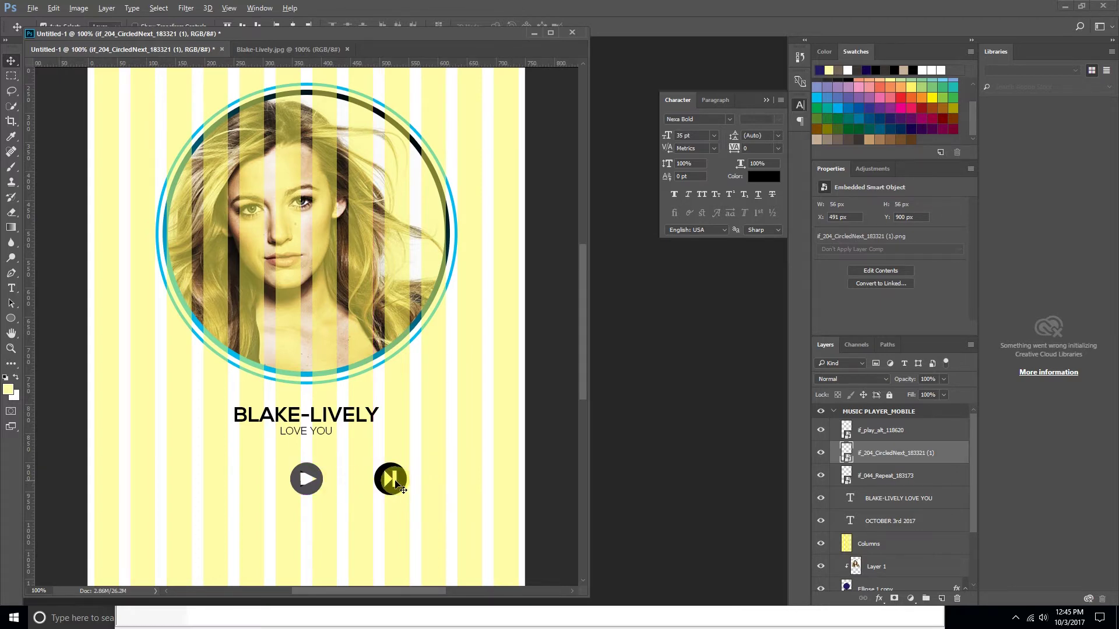
drag(397, 483, 512, 482)
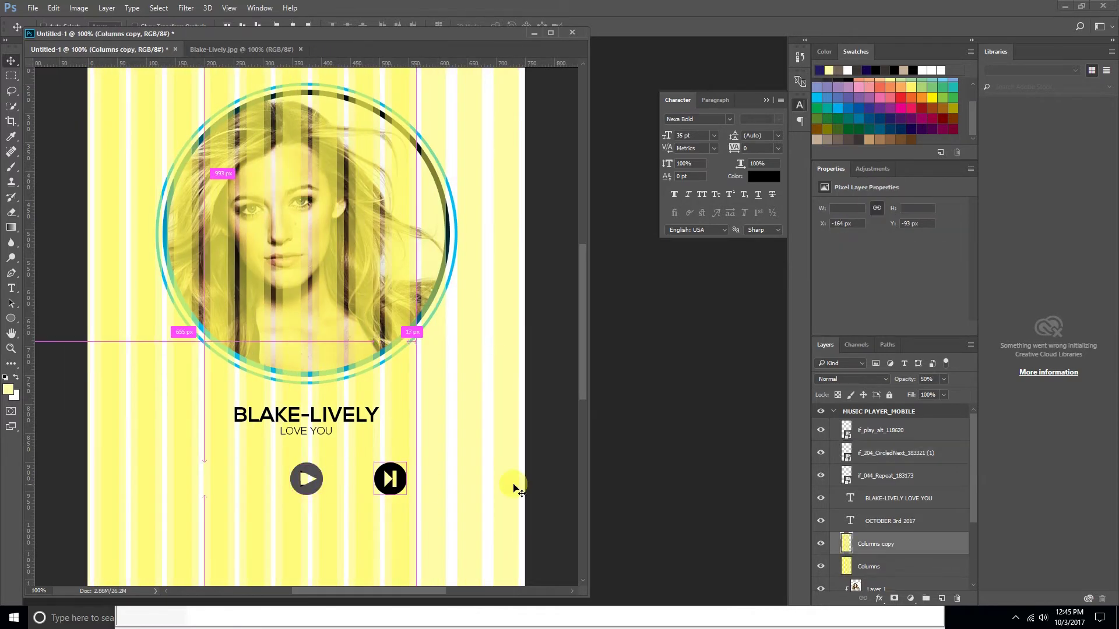
- Duplicate the CircledNext icon layer
click(876, 450)
click(821, 453)
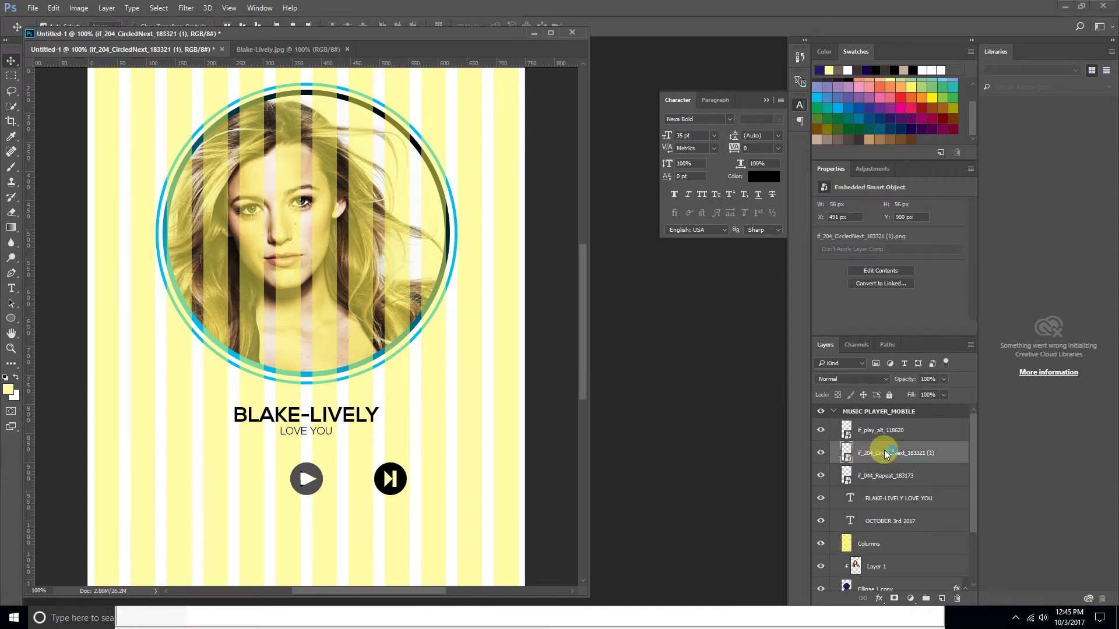
right_click(884, 453)
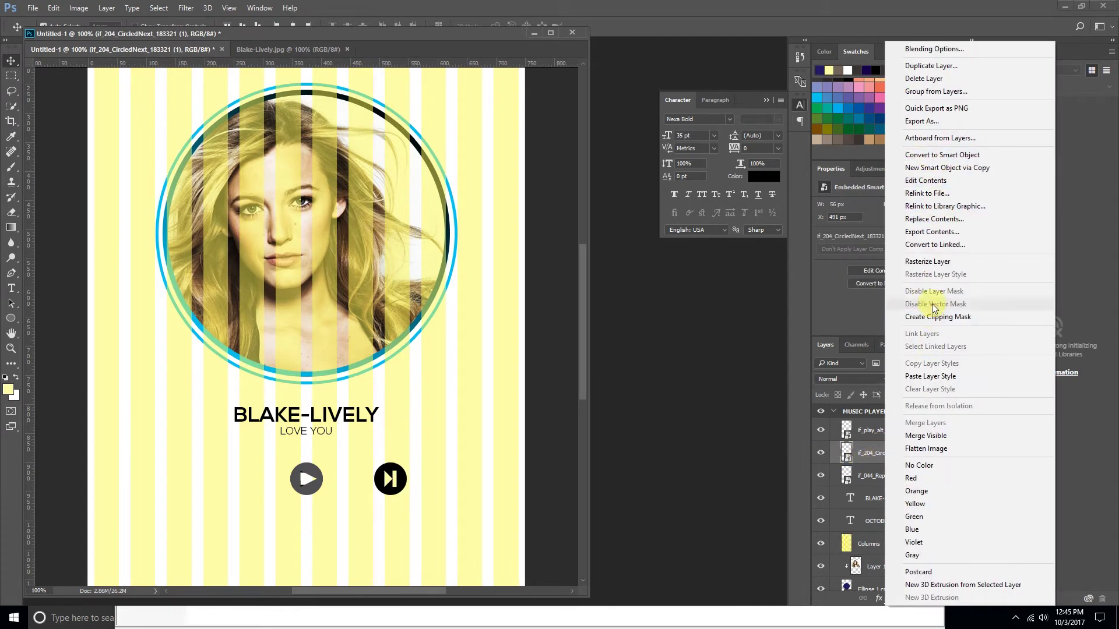
click(861, 461)
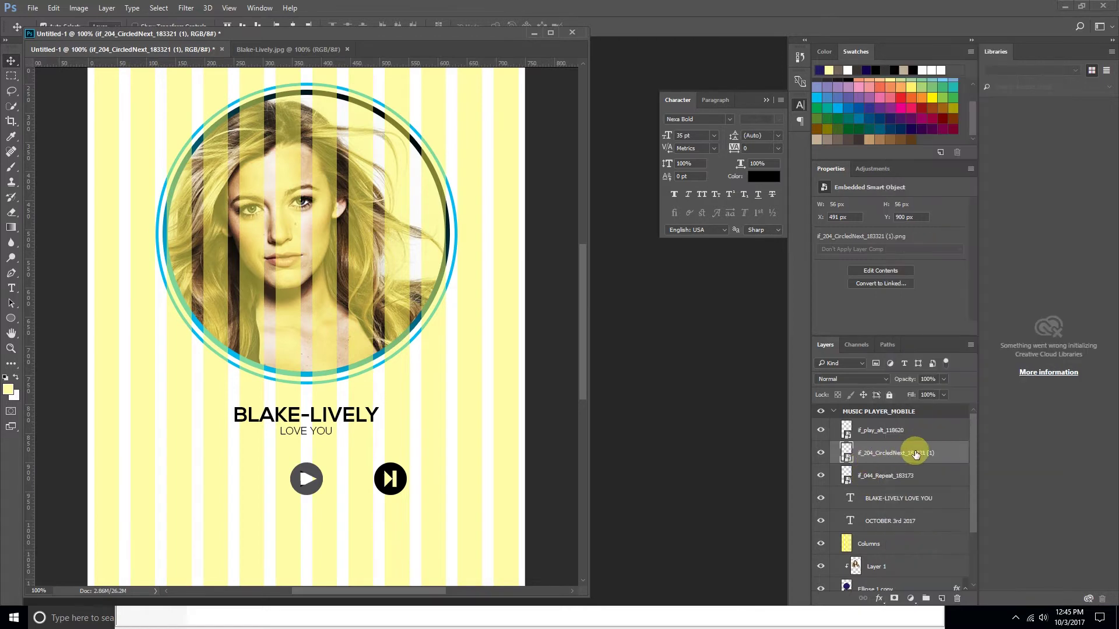
right_click(908, 454)
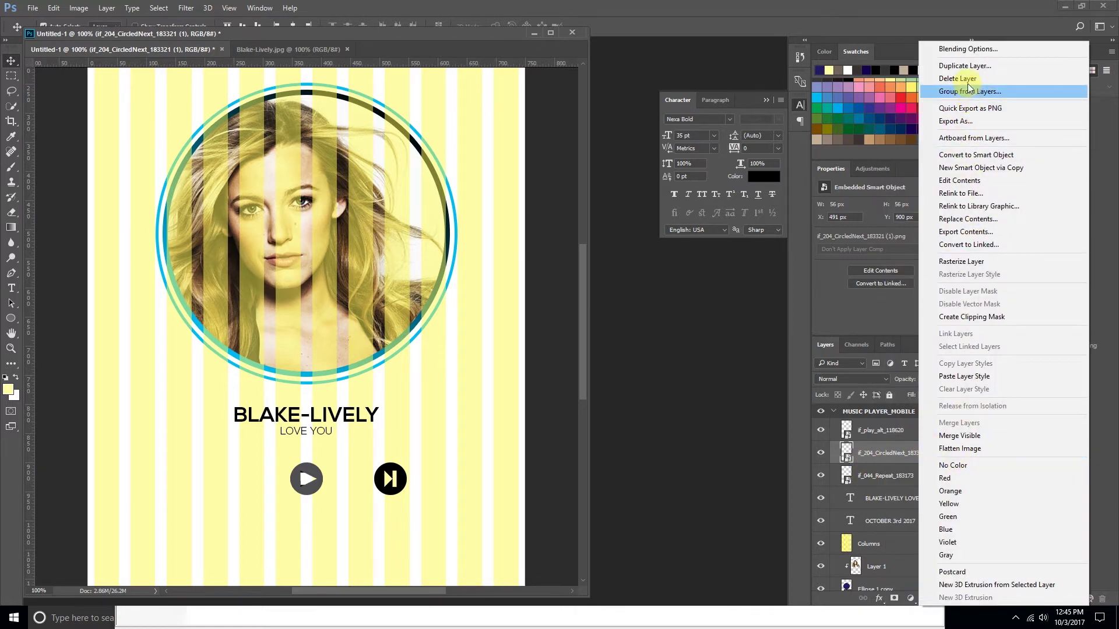
click(967, 67)
click(660, 186)
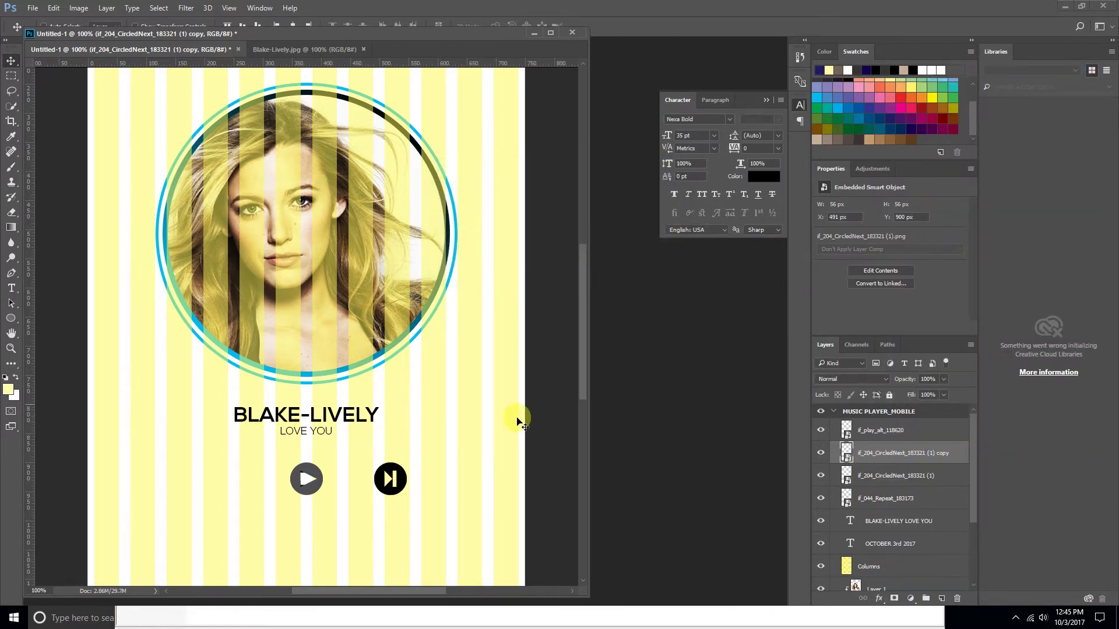
- Flip the copy horizontally and place it 144 px left of play as a previous button
key(ctrl+t)
right_click(399, 482)
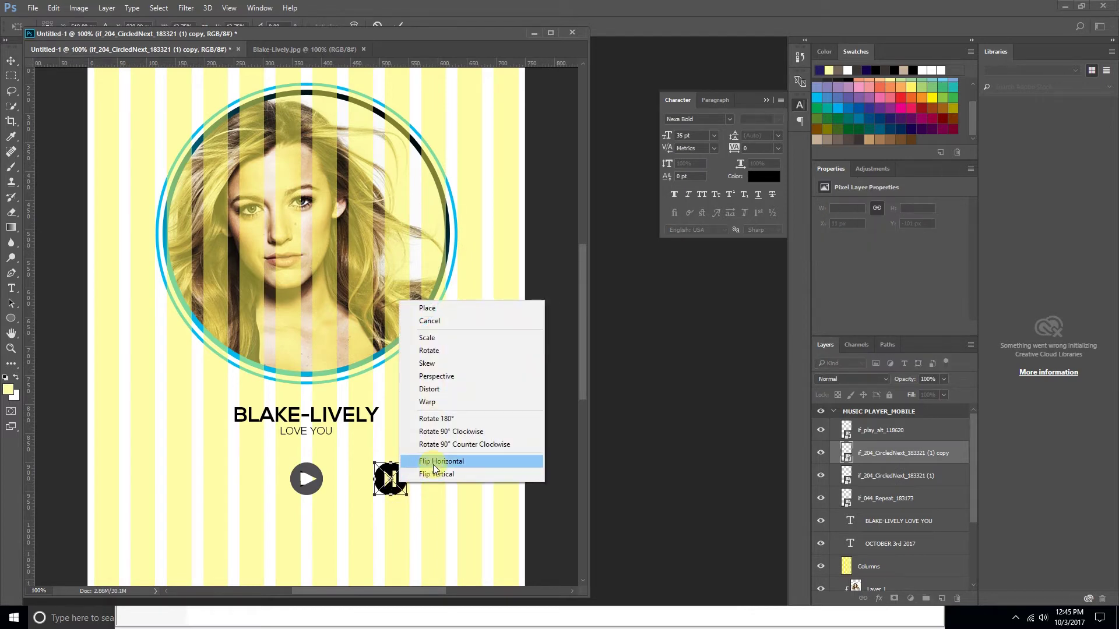
click(433, 462)
drag(389, 479, 232, 491)
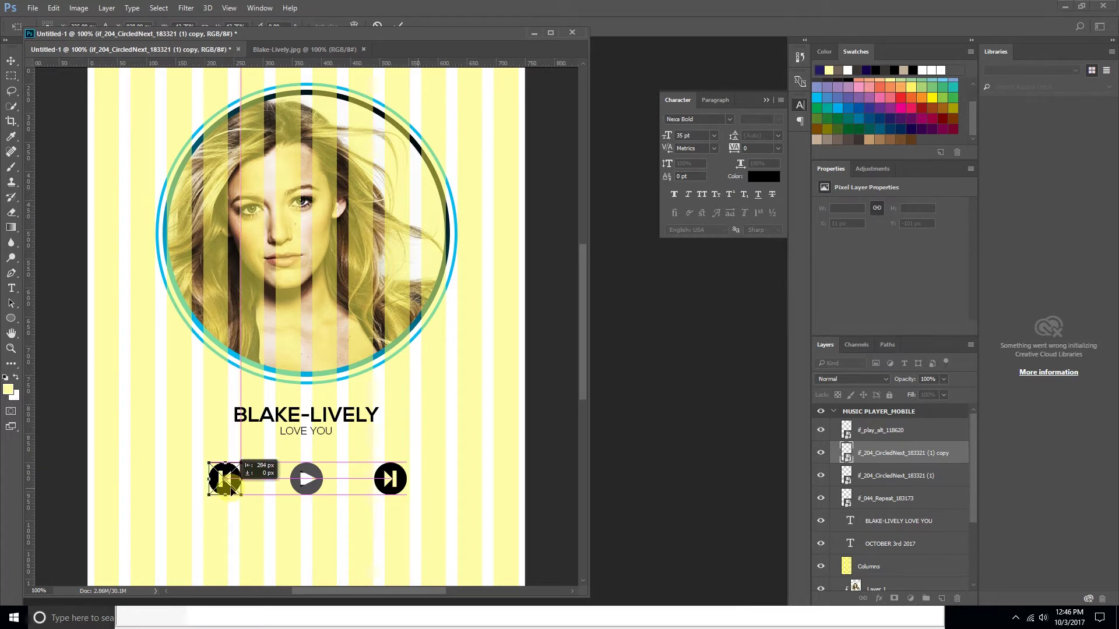
drag(231, 491, 232, 491)
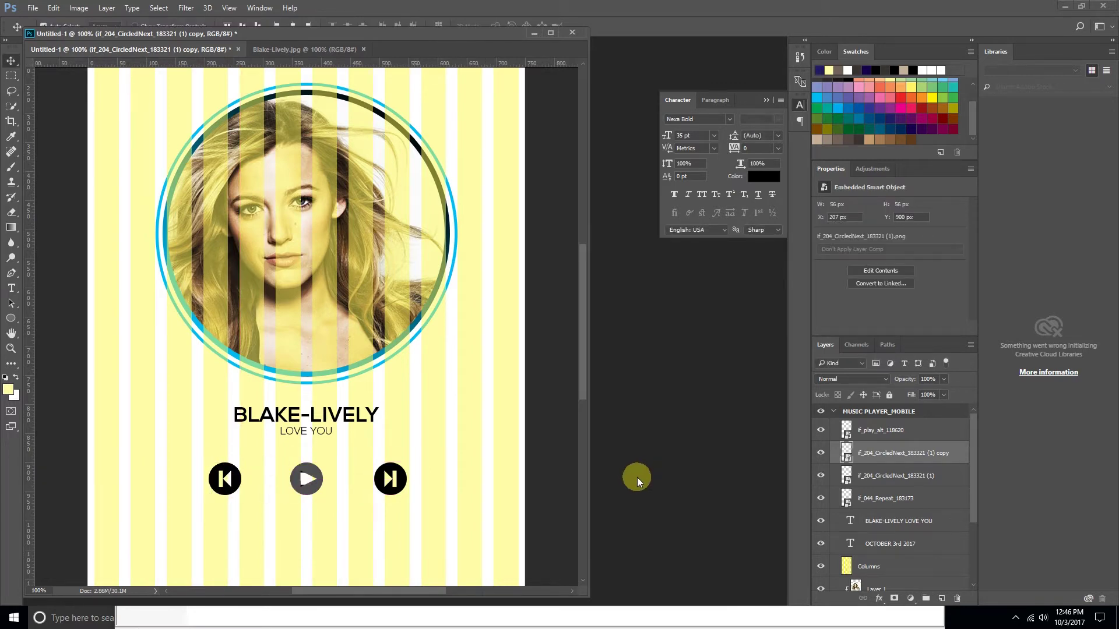
click(821, 430)
- Hide the repeat icon and distribute the previous, play and next buttons' horizontal centres evenly
click(821, 498)
click(878, 500)
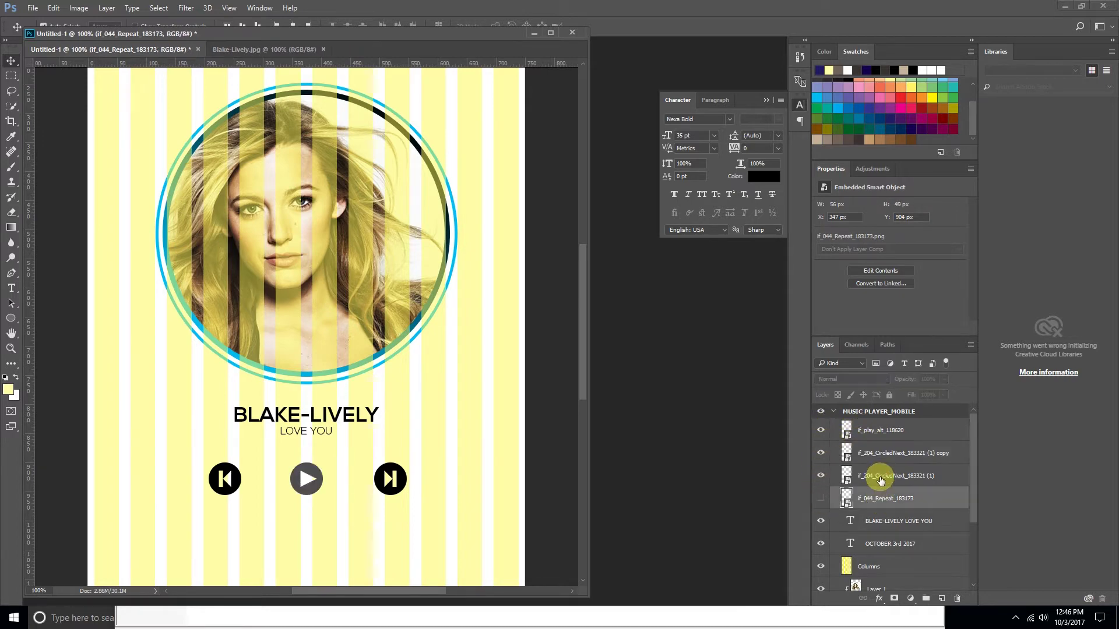
click(880, 475)
shift+click(883, 436)
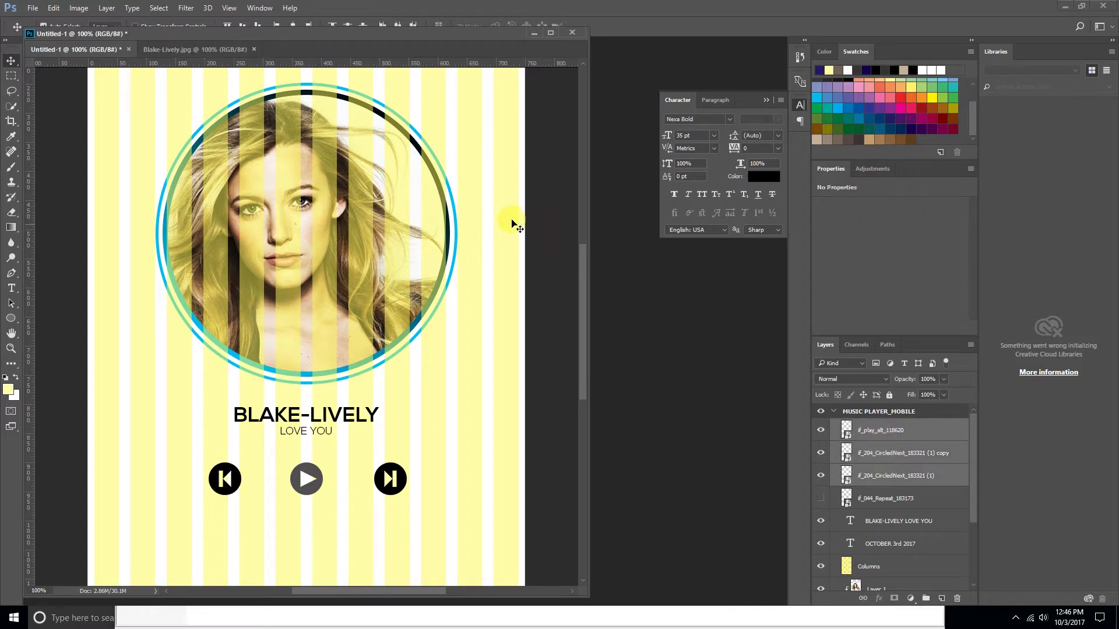
drag(365, 36, 372, 65)
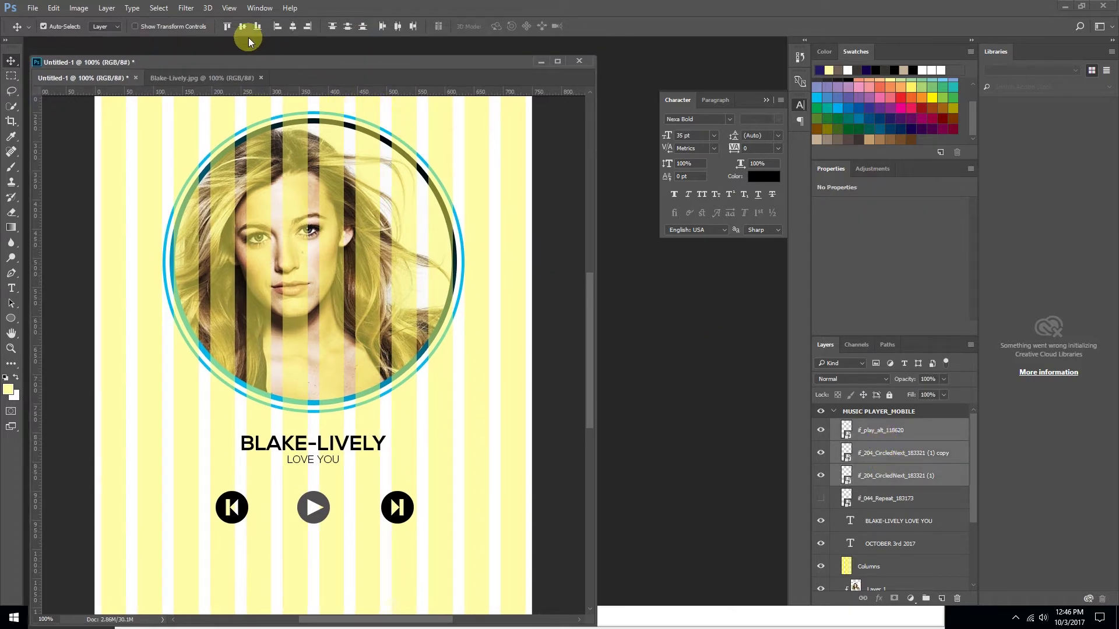
click(350, 27)
key(ctrl+minus)
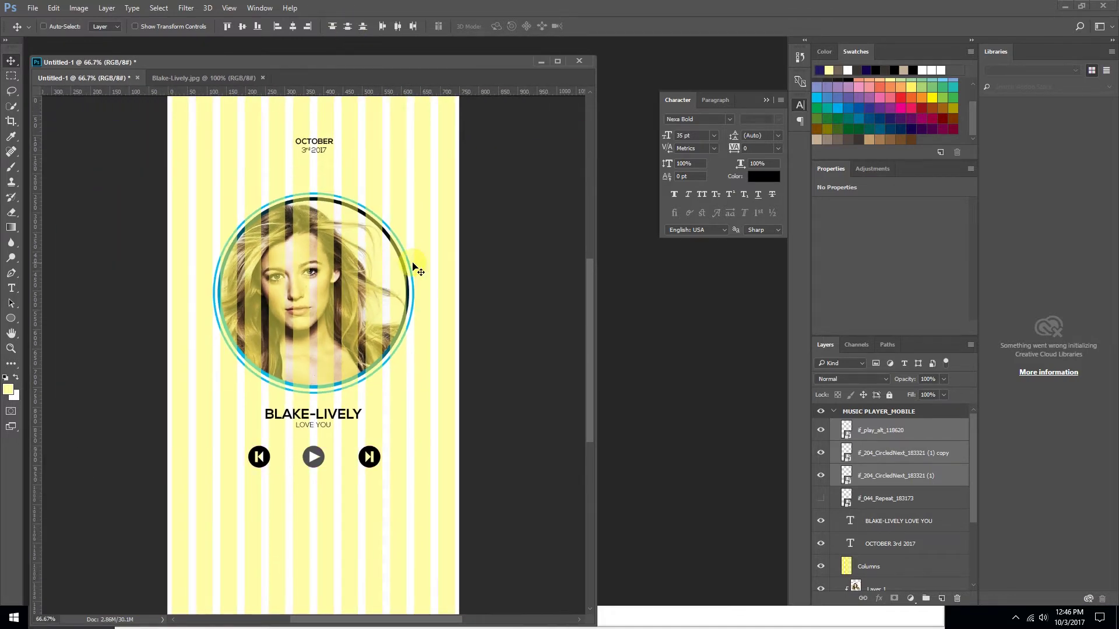
key(ctrl+minus)
key(ctrl+plus)
- Switch to the Rectangle Tool
click(13, 320)
right_click(14, 325)
click(41, 317)
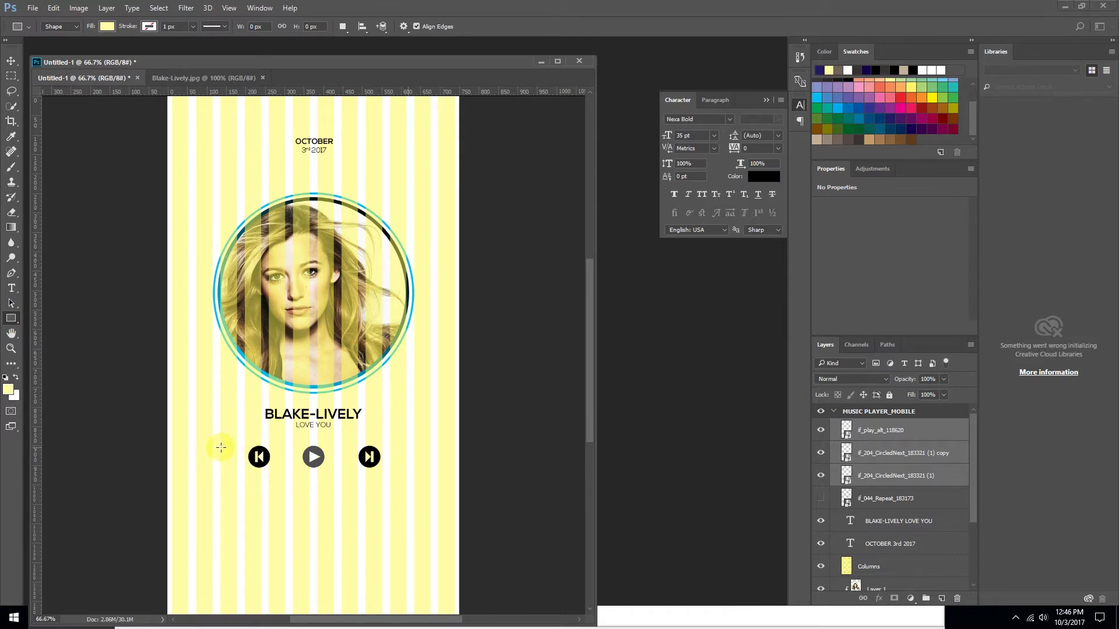
- Draw a rectangle across the button row with 10 px corners, layered beneath the icons
drag(221, 447, 406, 465)
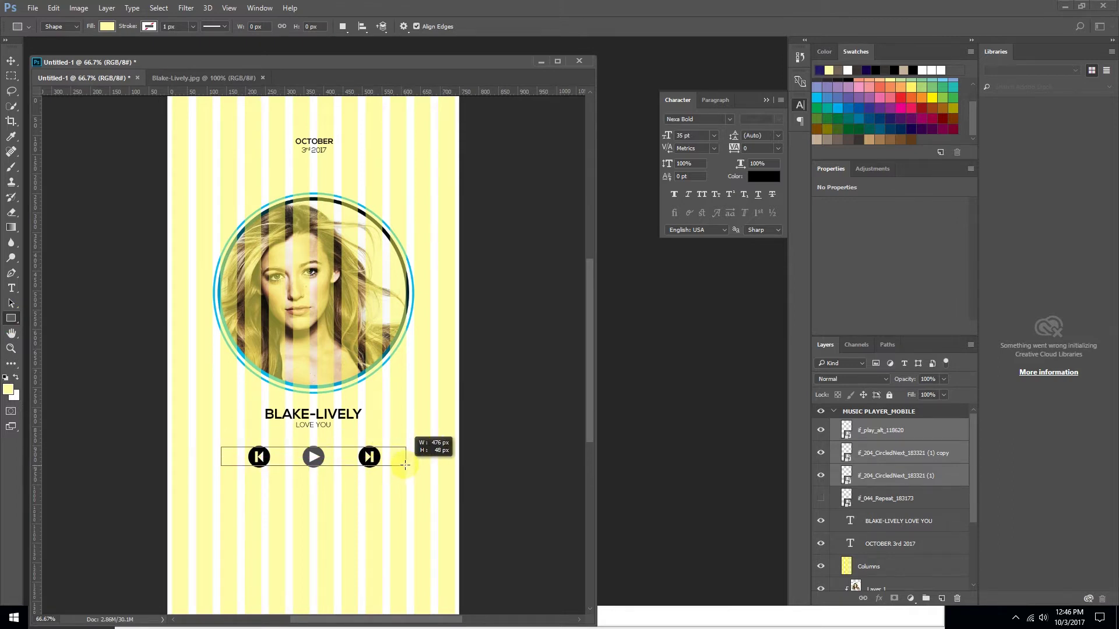
drag(406, 465, 406, 468)
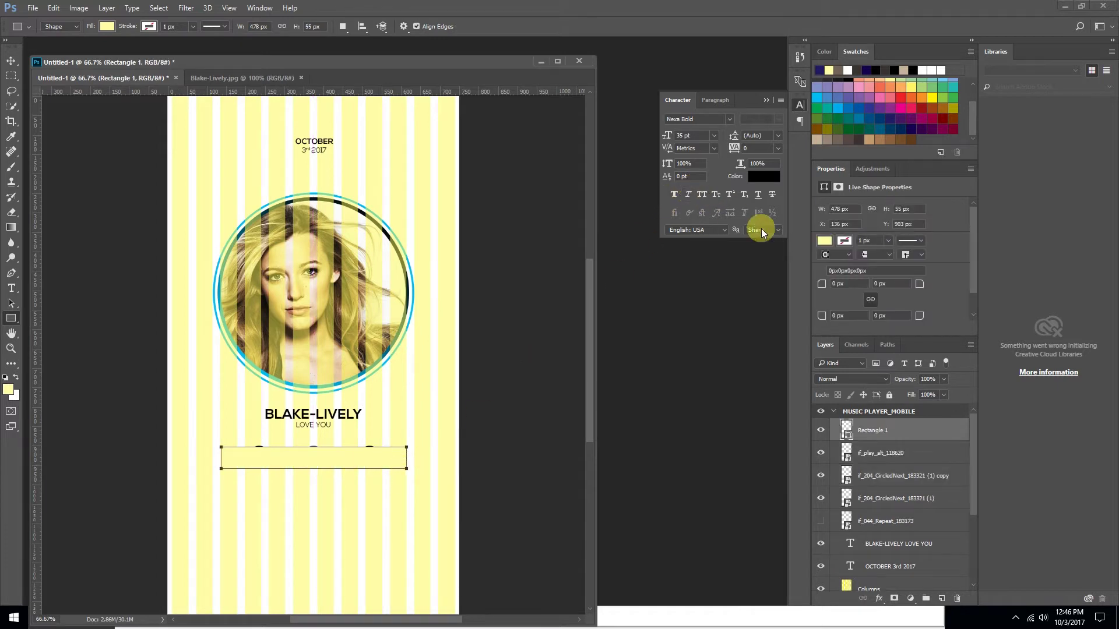
click(845, 288)
text(10)
drag(849, 432, 864, 523)
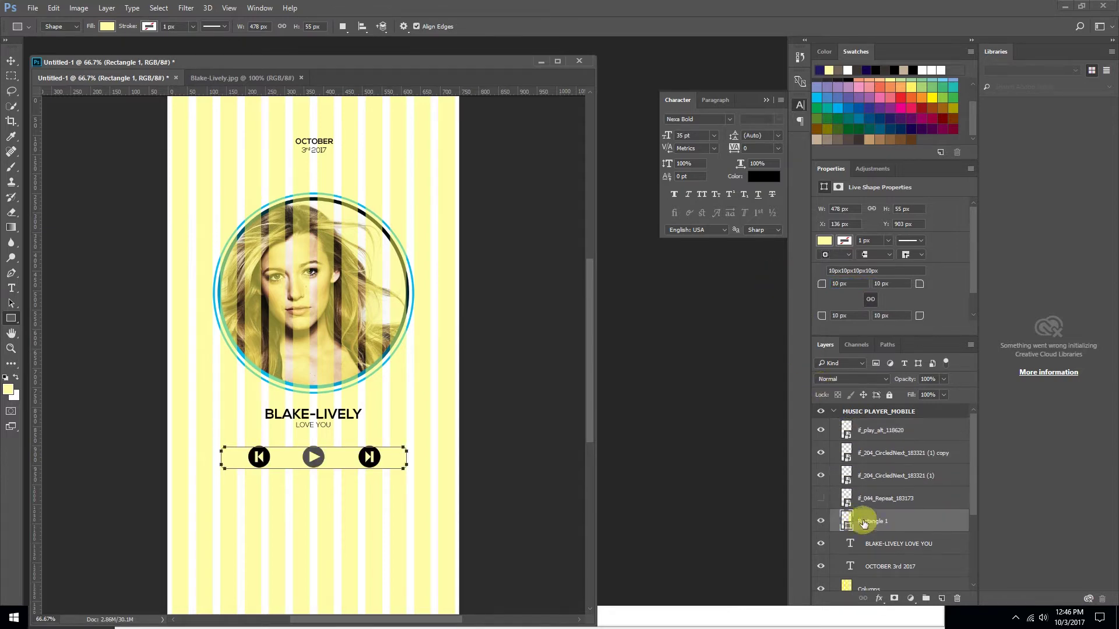
- Stretch the bar to 478 × 66 px around the buttons and move the repeat layer below it
key(ctrl+plus)
key(ctrl+plus)
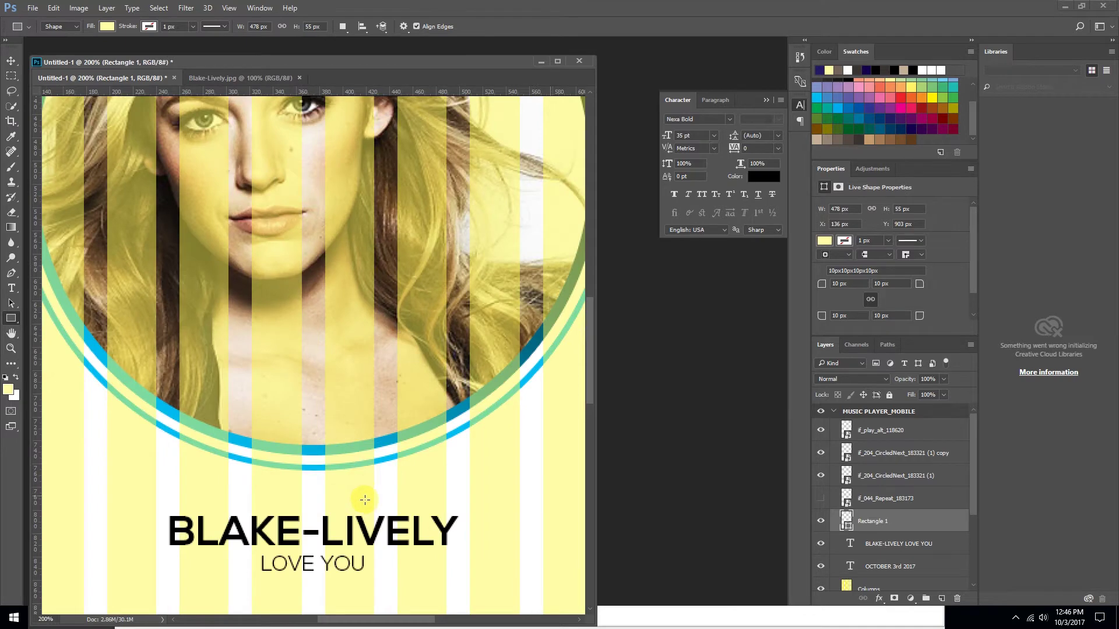
drag(365, 500, 347, 316)
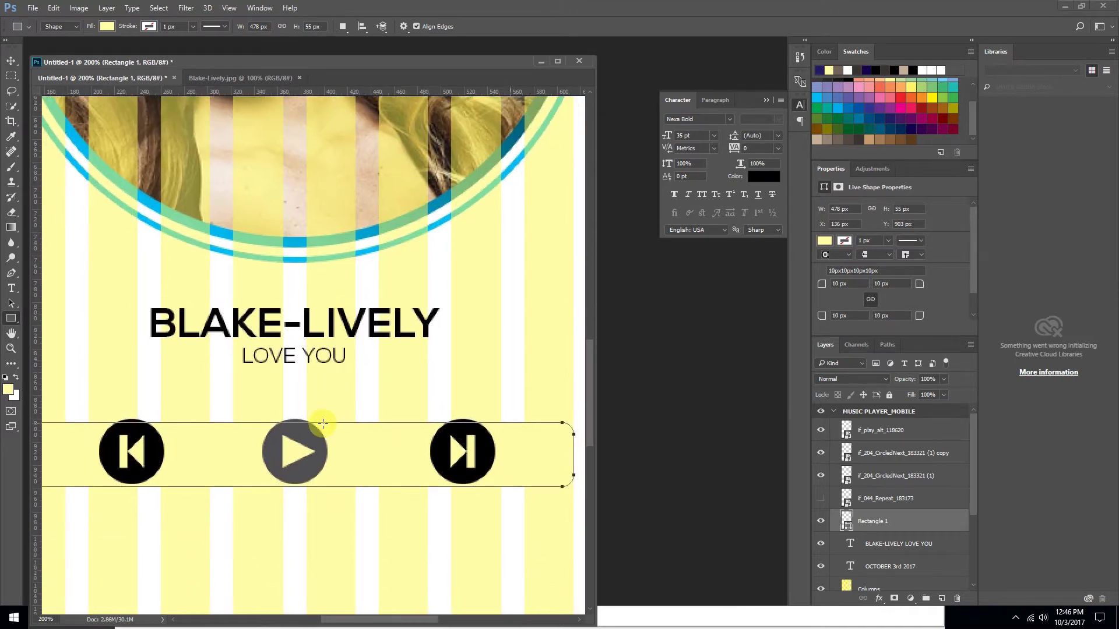
key(ctrl+minus)
key(ctrl+t)
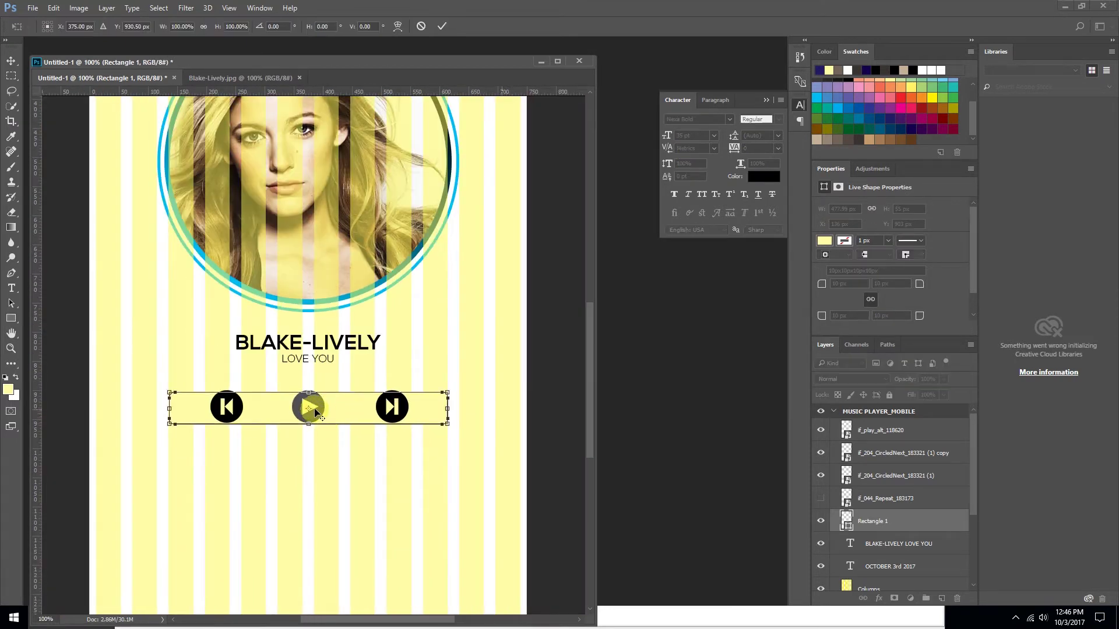
drag(308, 393, 309, 387)
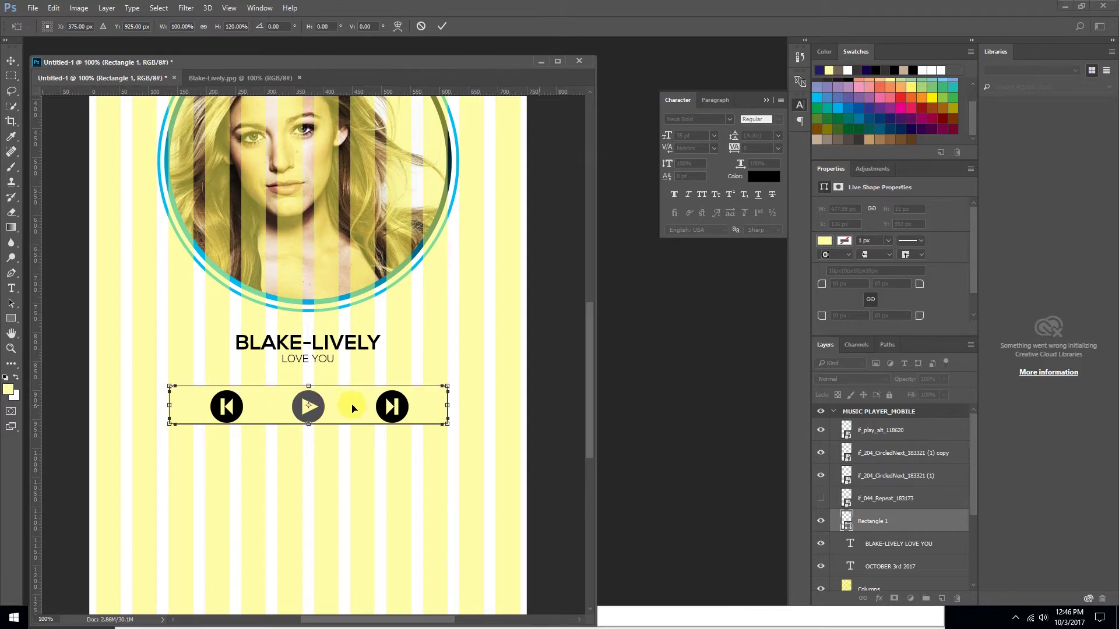
key(Down)
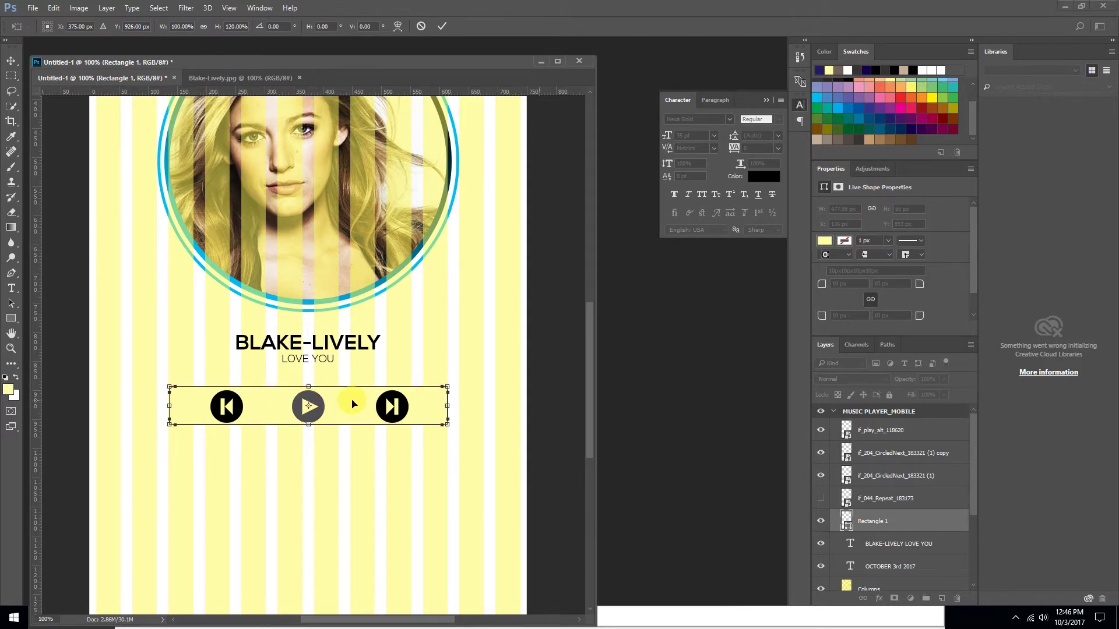
key(Return)
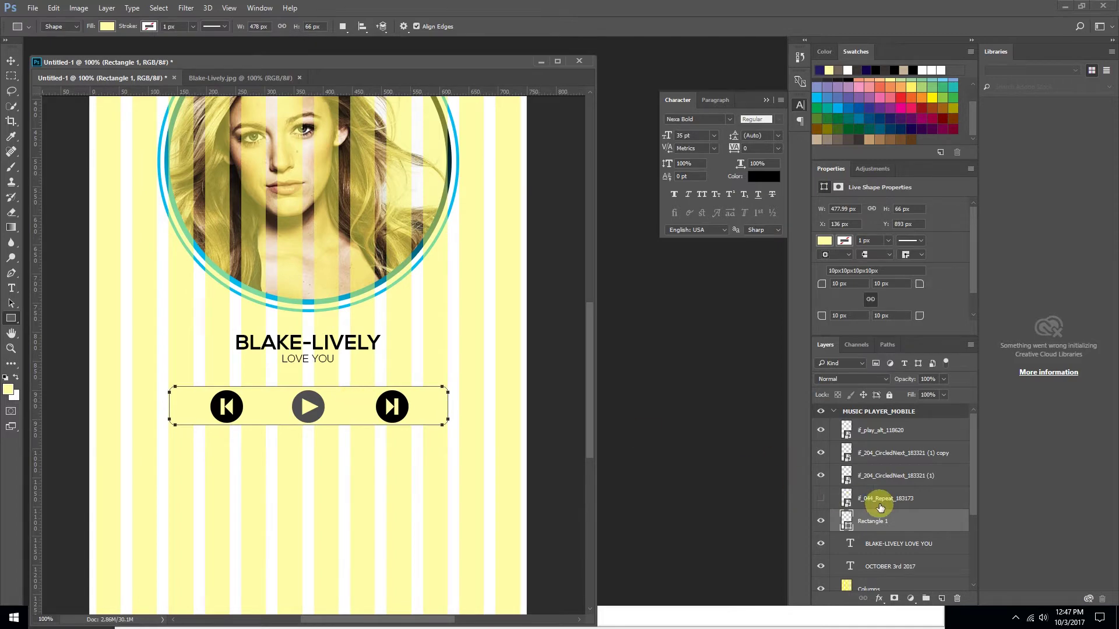
click(881, 504)
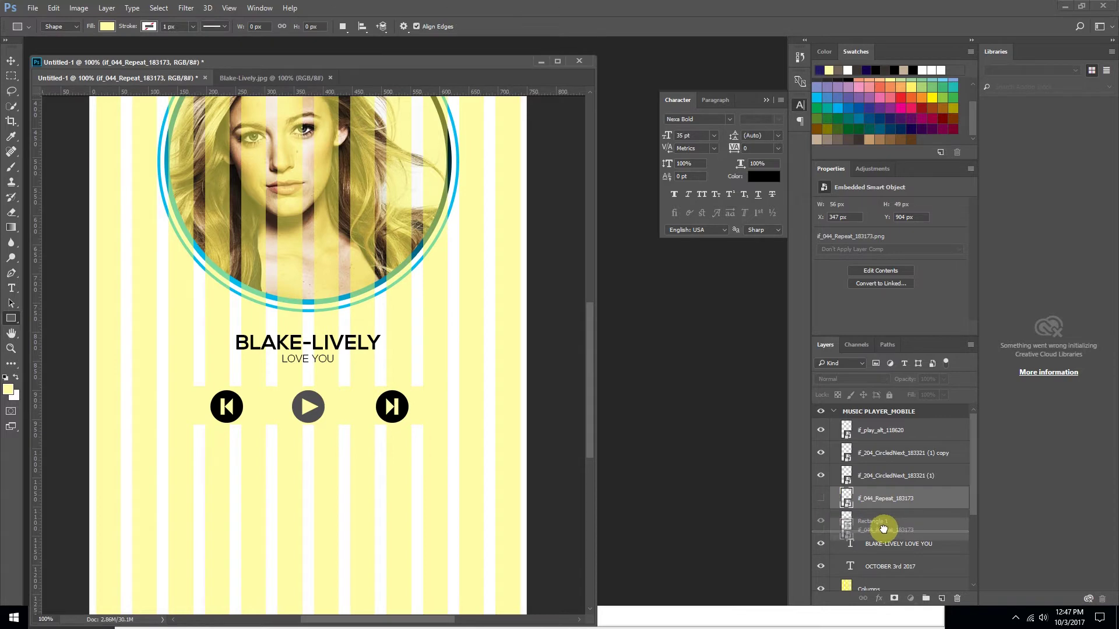
drag(879, 500, 886, 533)
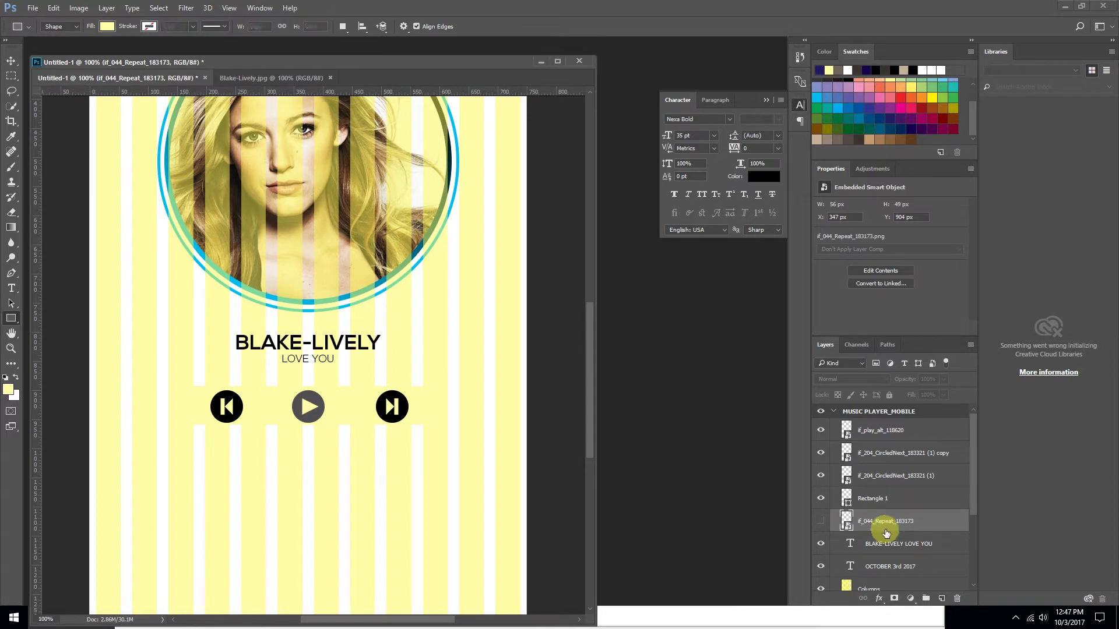
- Hide the yellow Columns stripes and give Rectangle 1 a blue Color Overlay
click(821, 522)
double_click(921, 499)
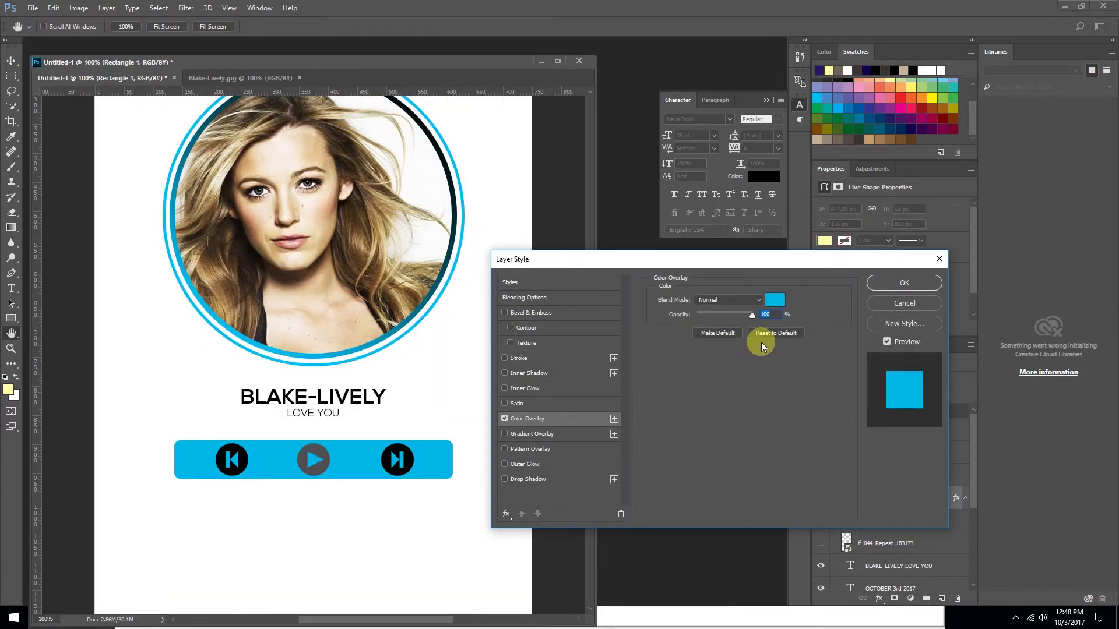
click(775, 299)
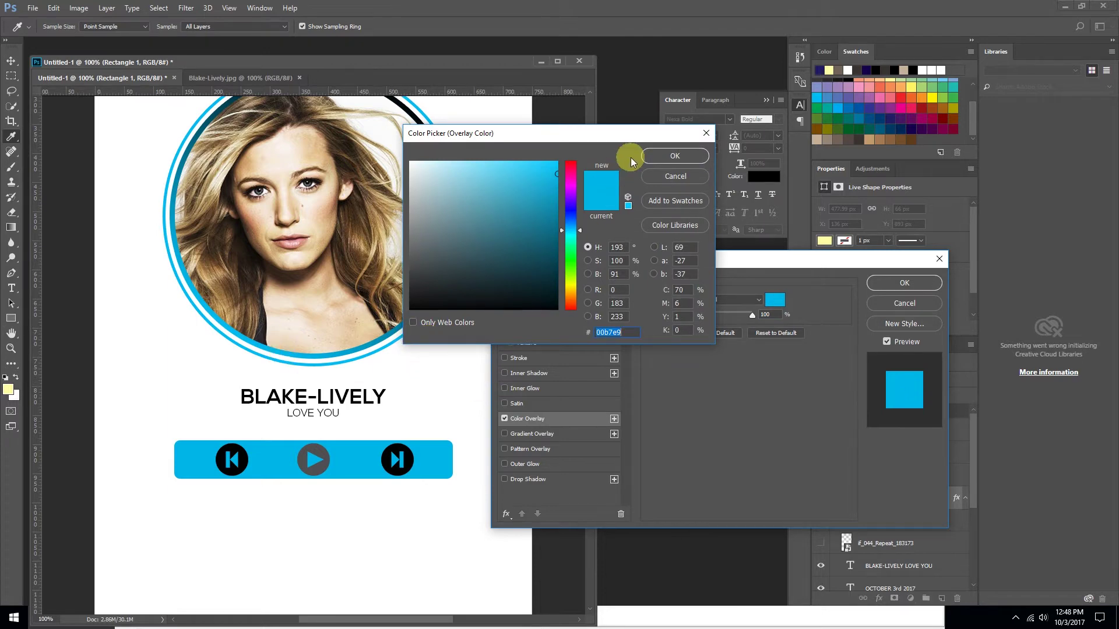
click(649, 160)
click(873, 286)
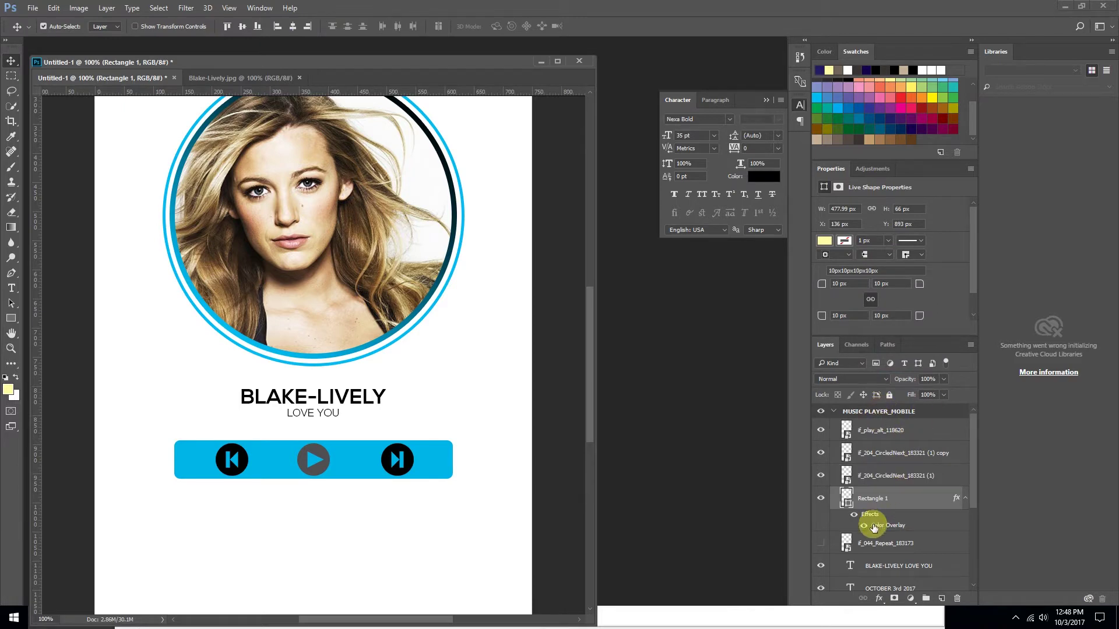
- Add a white Color Overlay to the next-button icon
click(878, 475)
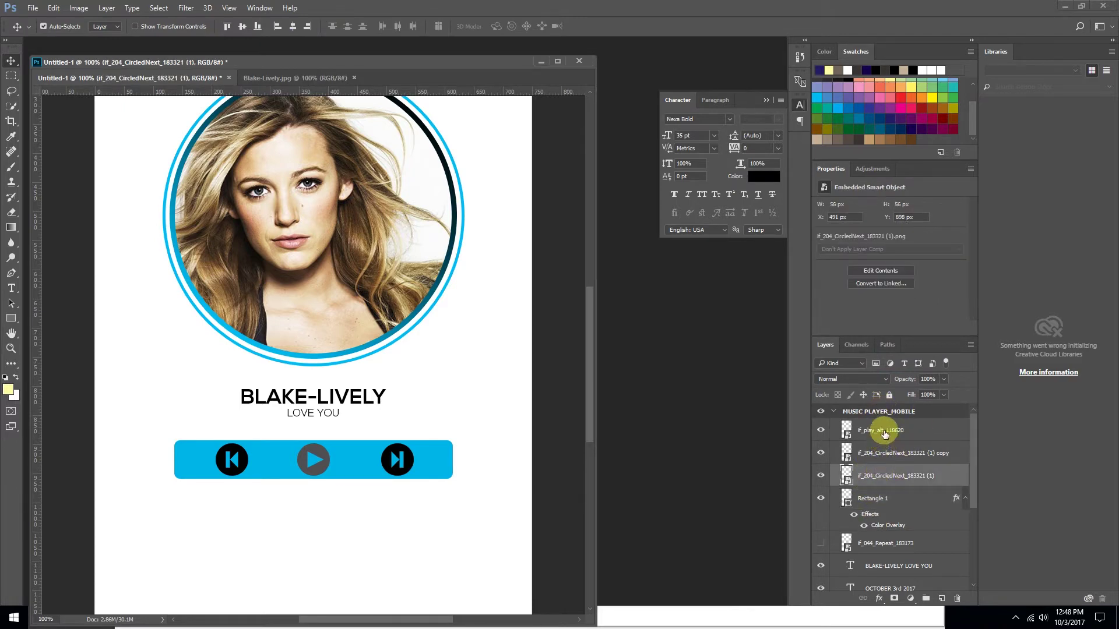
click(881, 598)
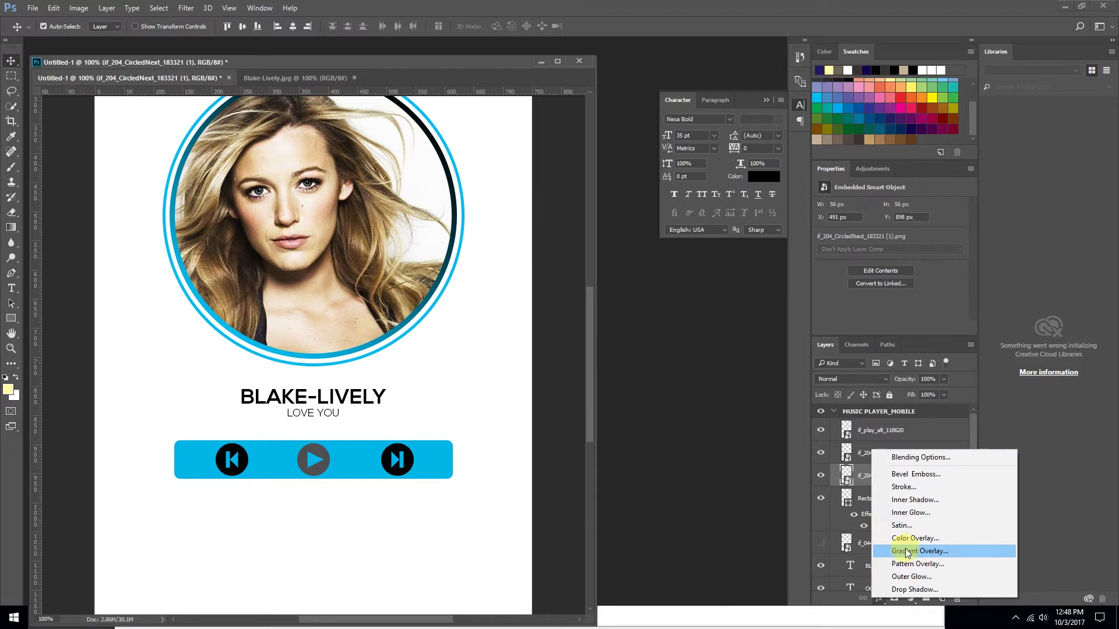
click(918, 538)
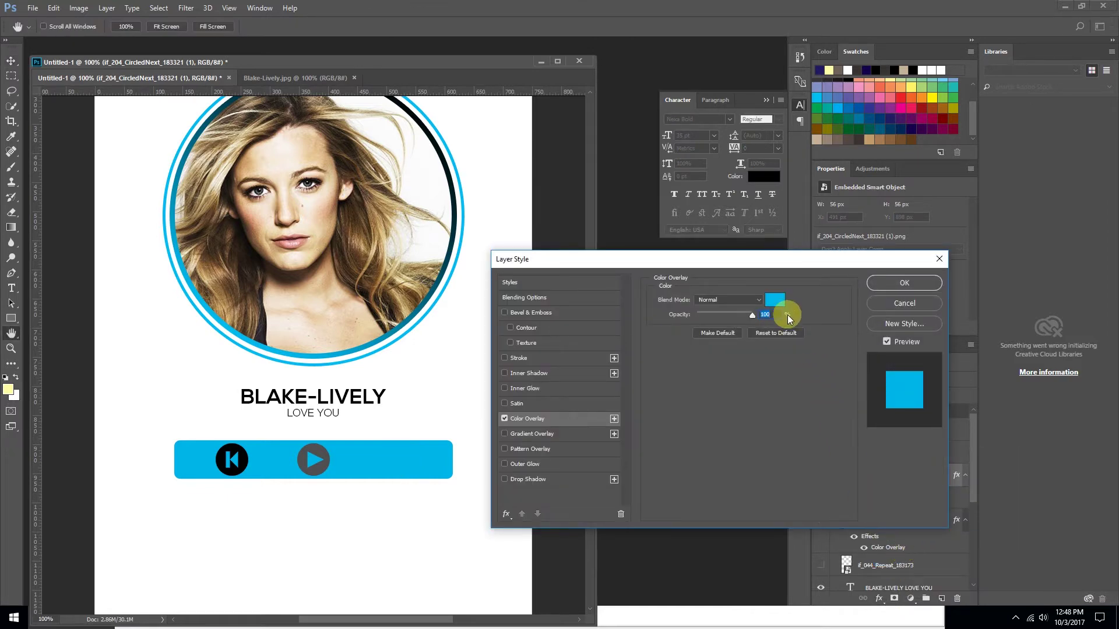
click(775, 301)
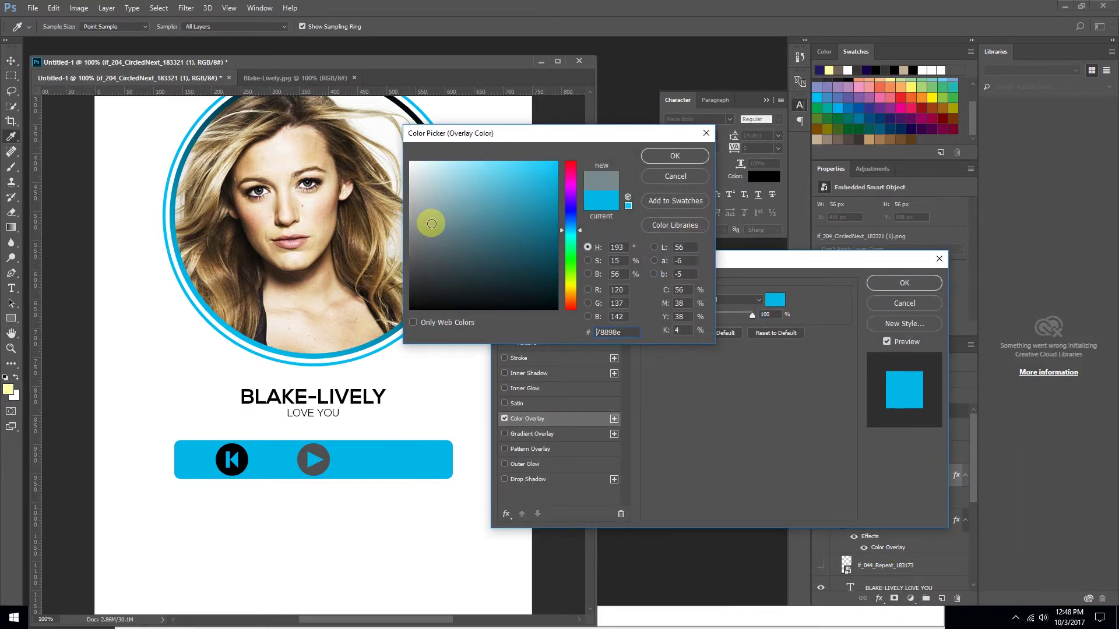
click(387, 106)
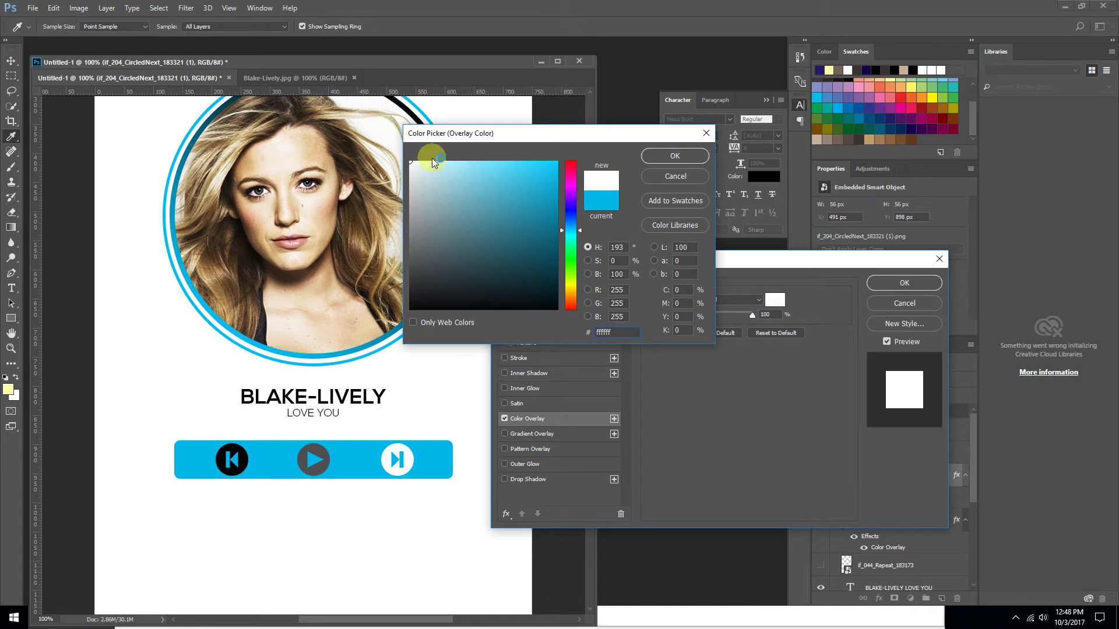
click(674, 156)
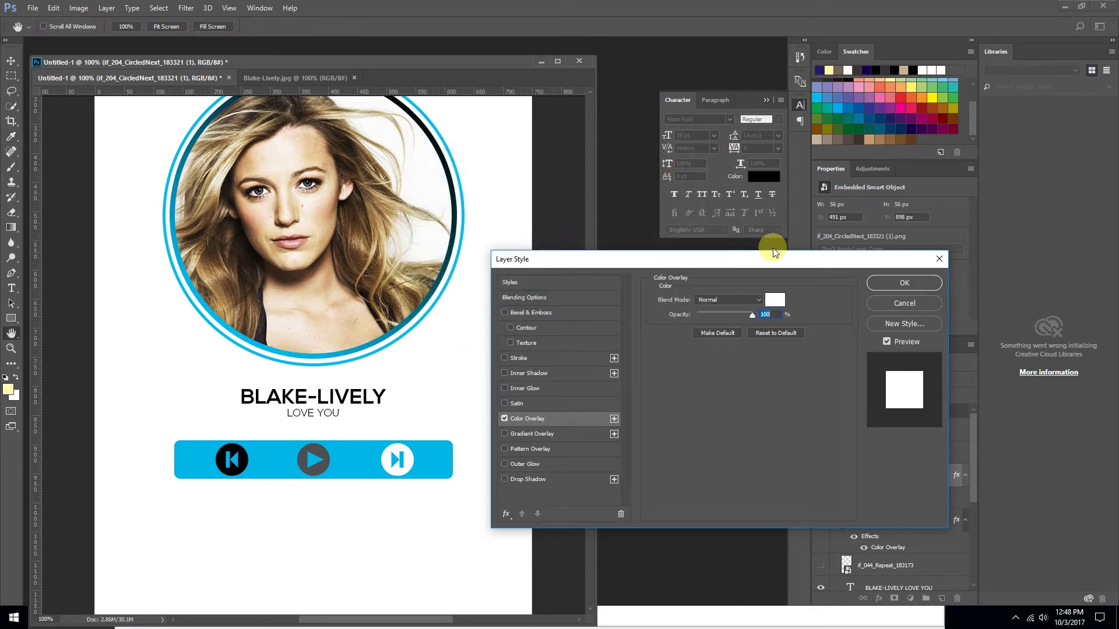
click(903, 284)
- Apply white Color Overlays to the back icon and then the play icon
click(832, 458)
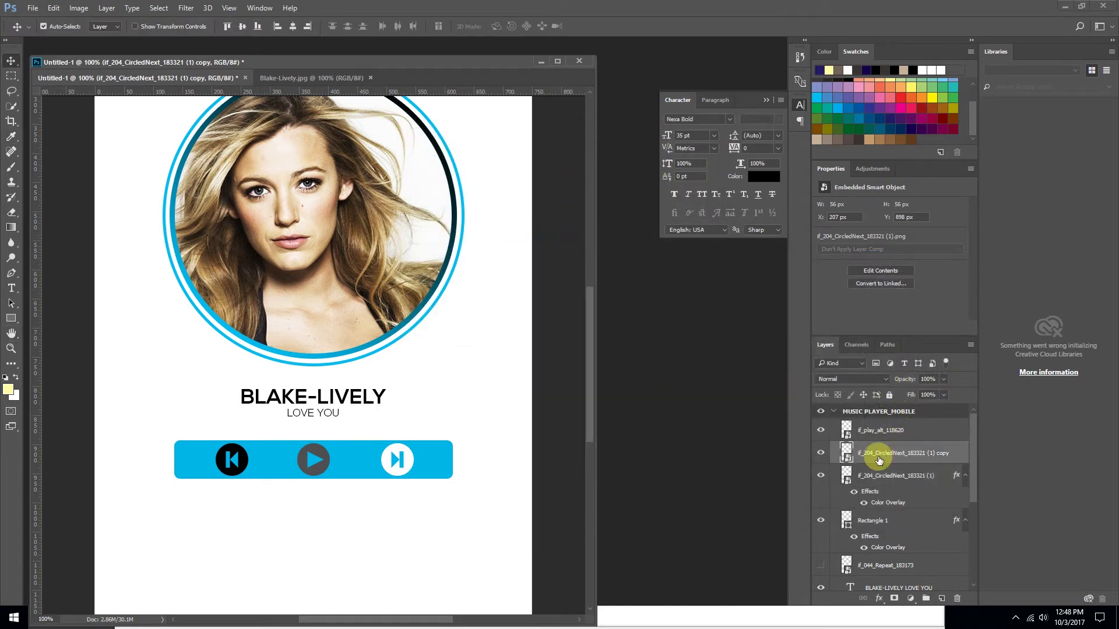
click(822, 453)
click(881, 599)
click(899, 544)
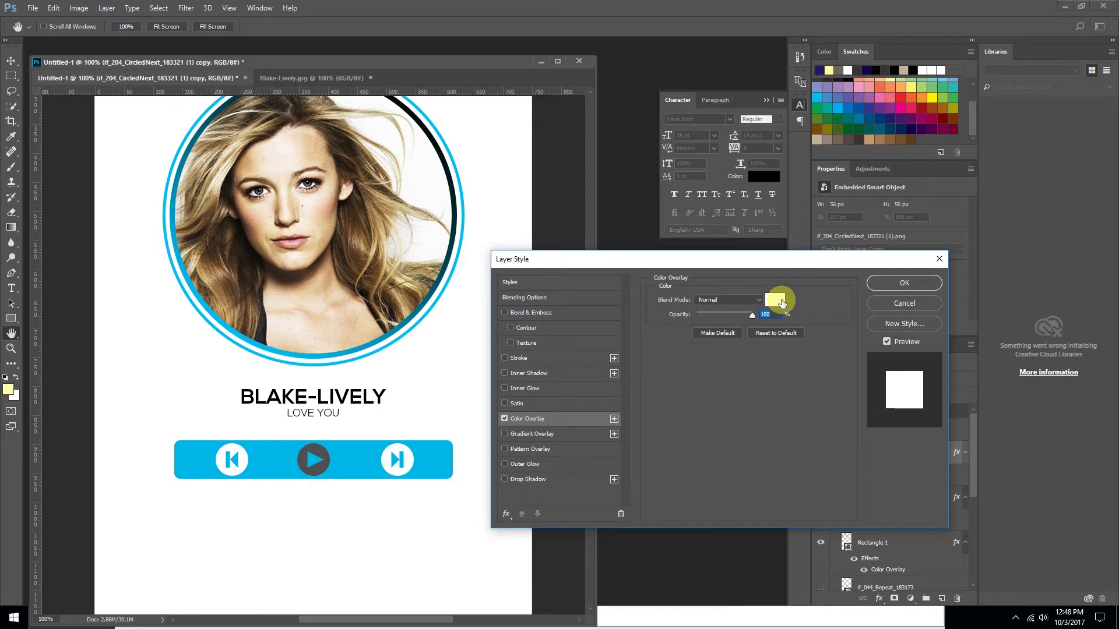
click(885, 282)
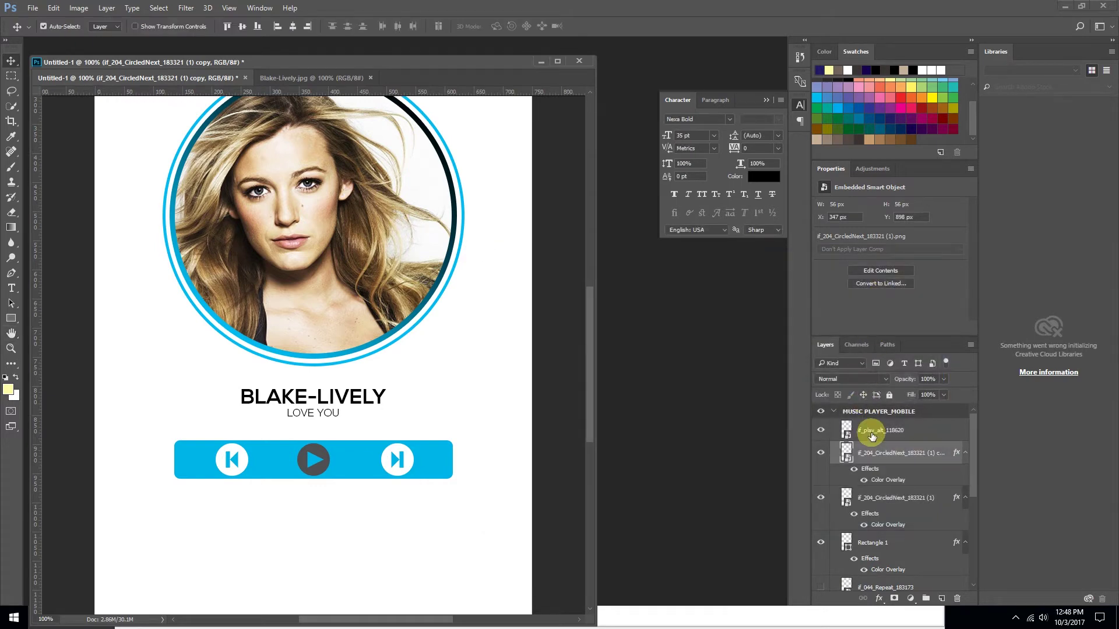
click(872, 436)
click(881, 601)
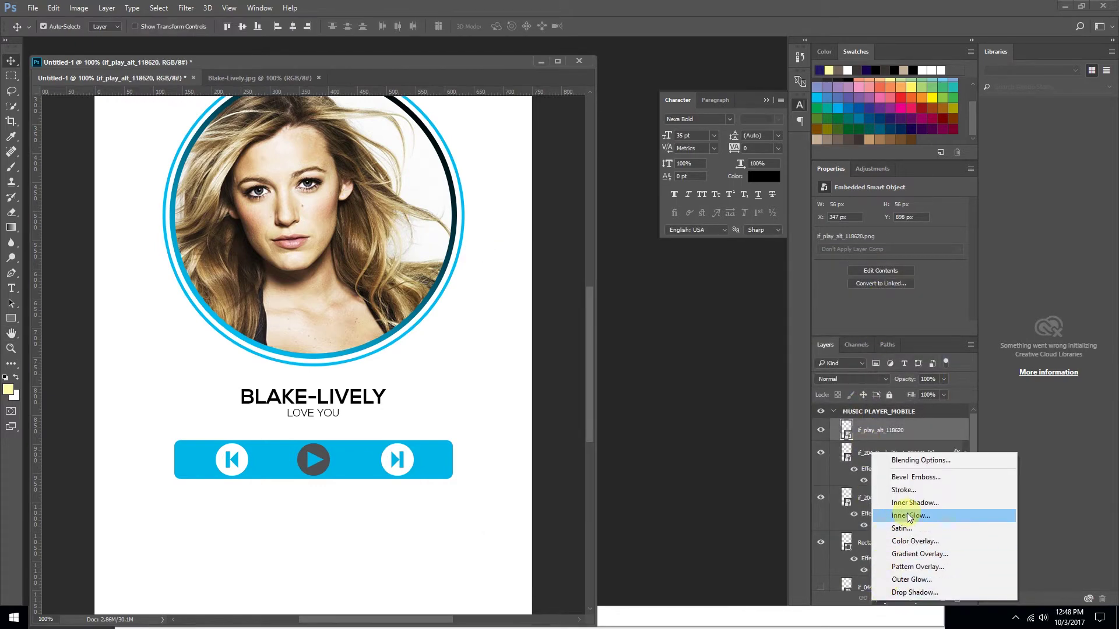
click(900, 541)
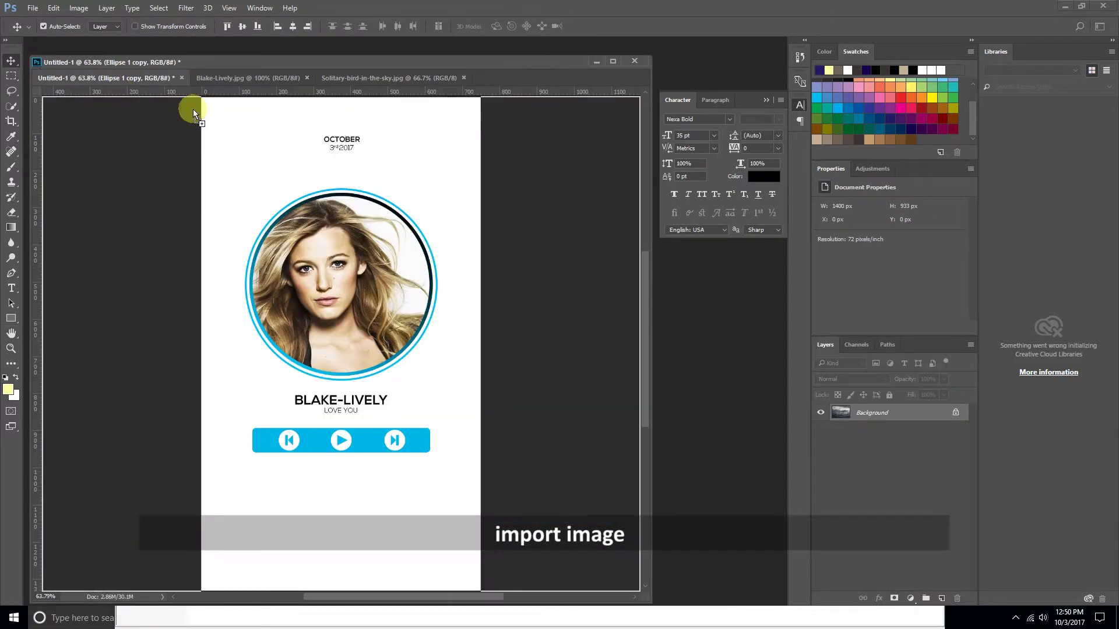
- Bring the sky photo into the design as the bottom layer
drag(127, 109, 321, 195)
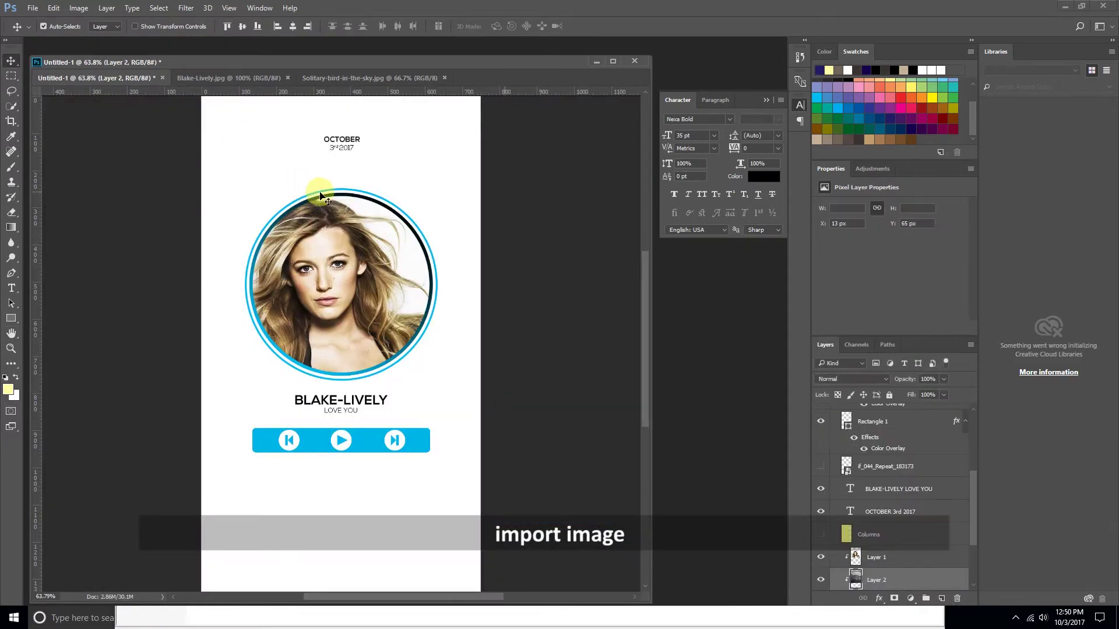
scroll(892, 525, down, 3)
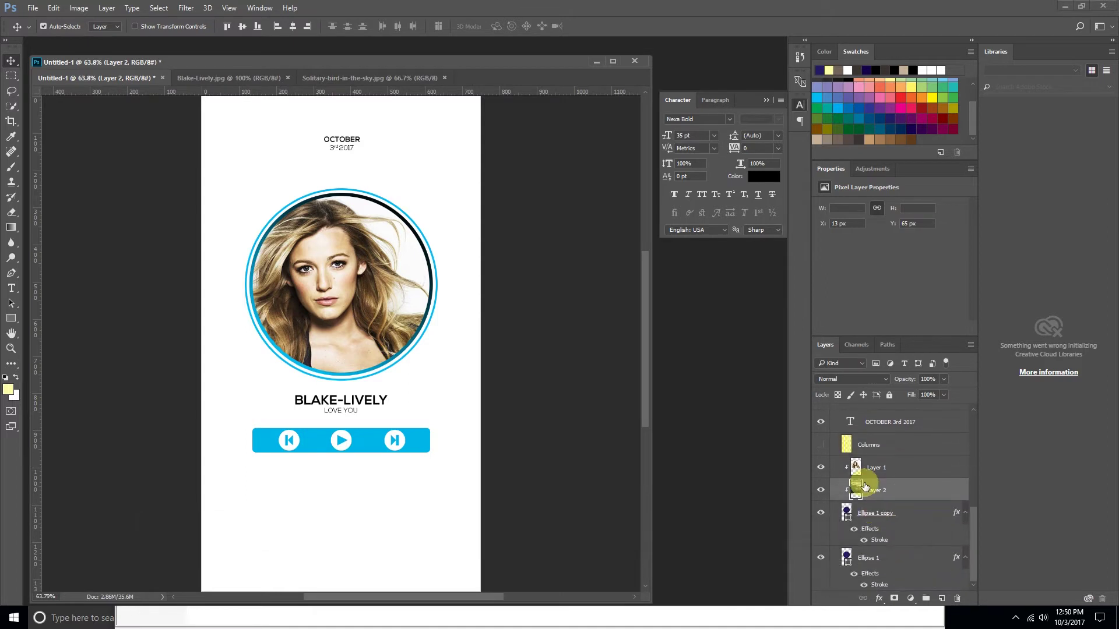
drag(861, 494, 861, 580)
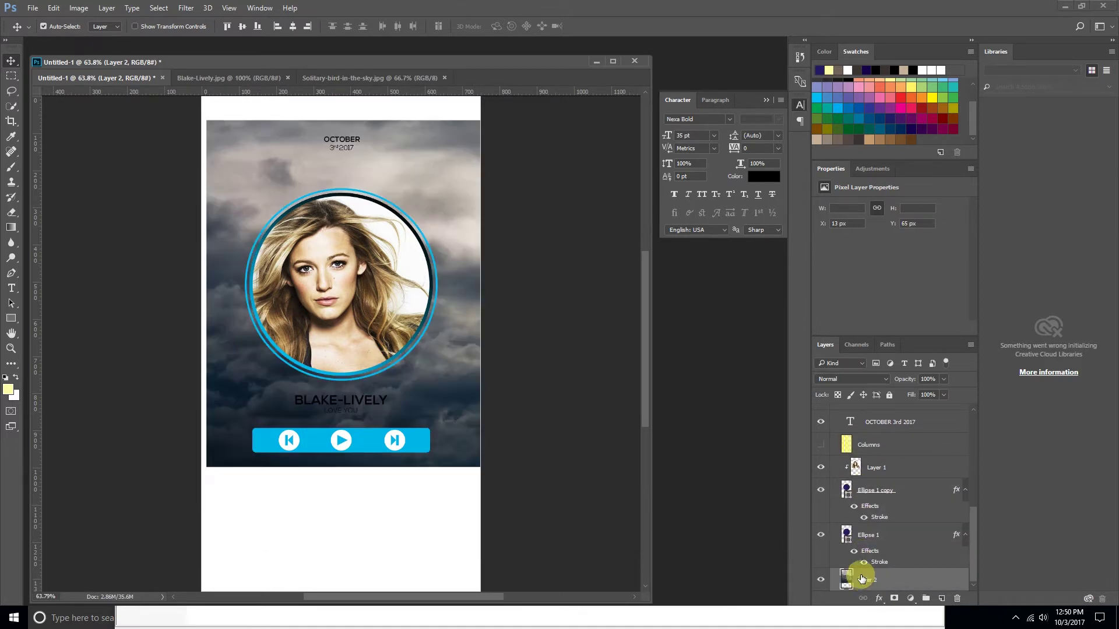
- Rotate and enlarge the cloud photo past the canvas edges to fill the background
key(ctrl+t)
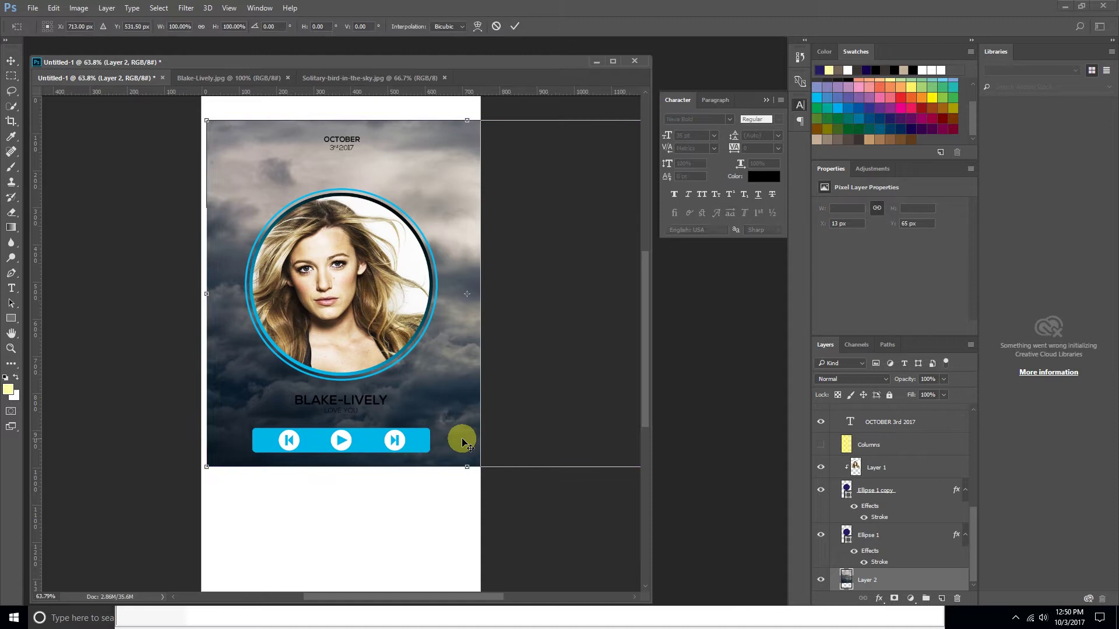
key(ctrl+minus)
key(ctrl+minus)
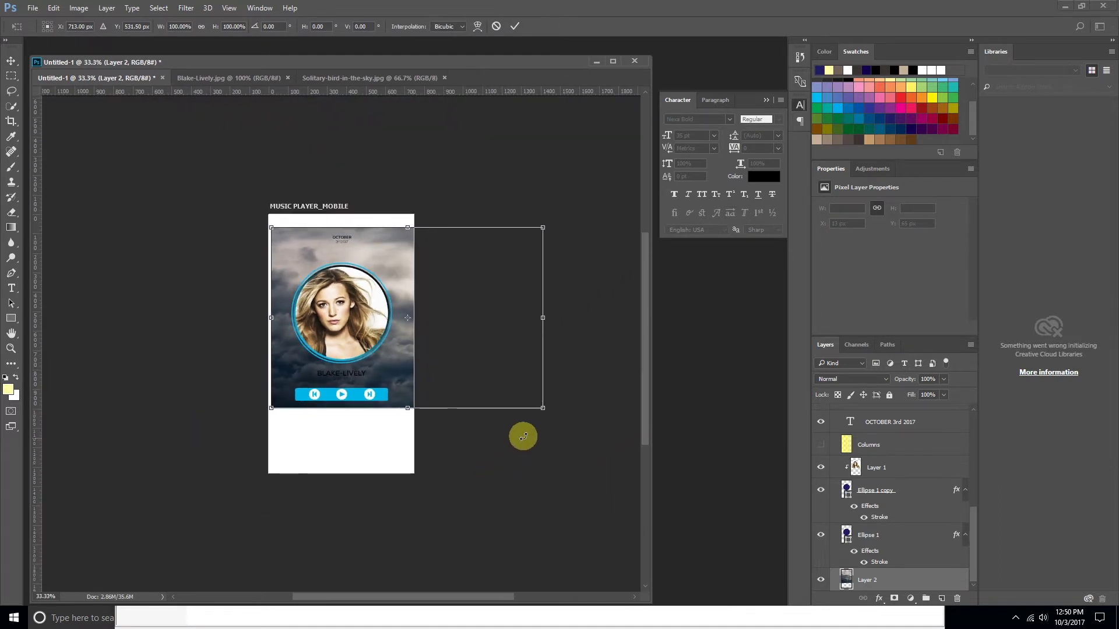
mouse_move(560, 411)
mouse_down()
mouse_move(489, 263)
mouse_move(445, 235)
mouse_up()
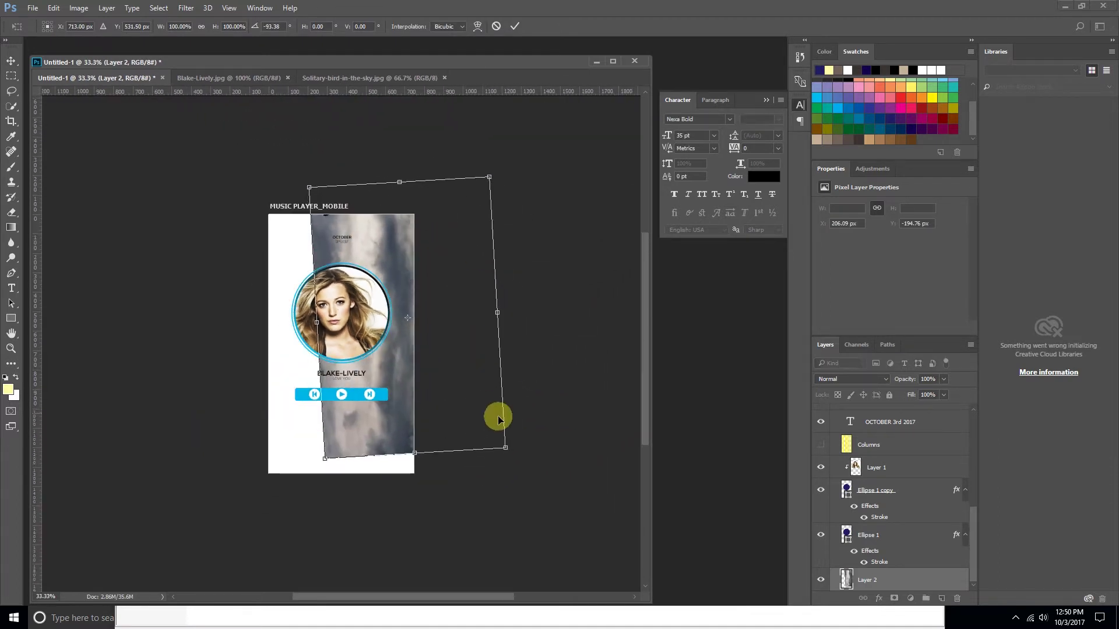
drag(505, 452, 620, 508)
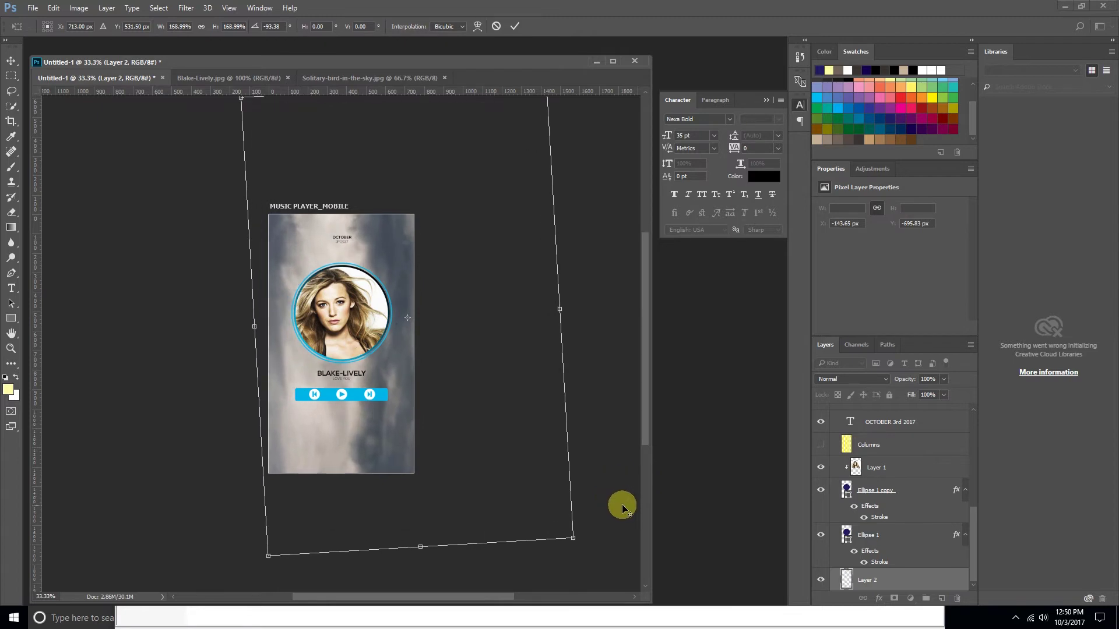
mouse_move(512, 449)
mouse_down()
mouse_move(422, 486)
mouse_move(535, 421)
mouse_up()
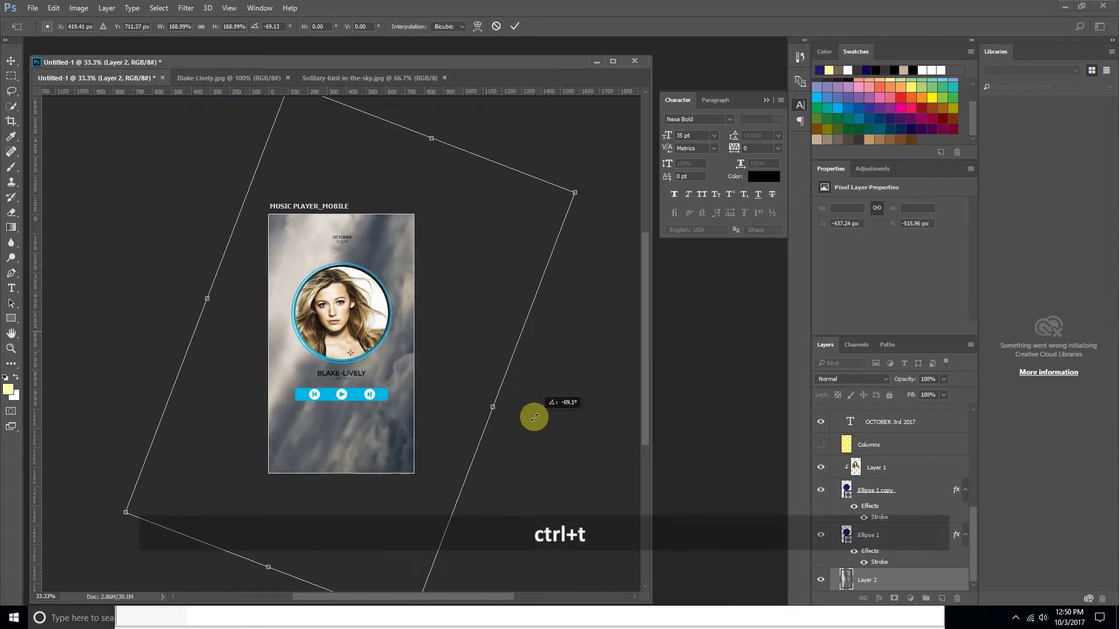
key(Return)
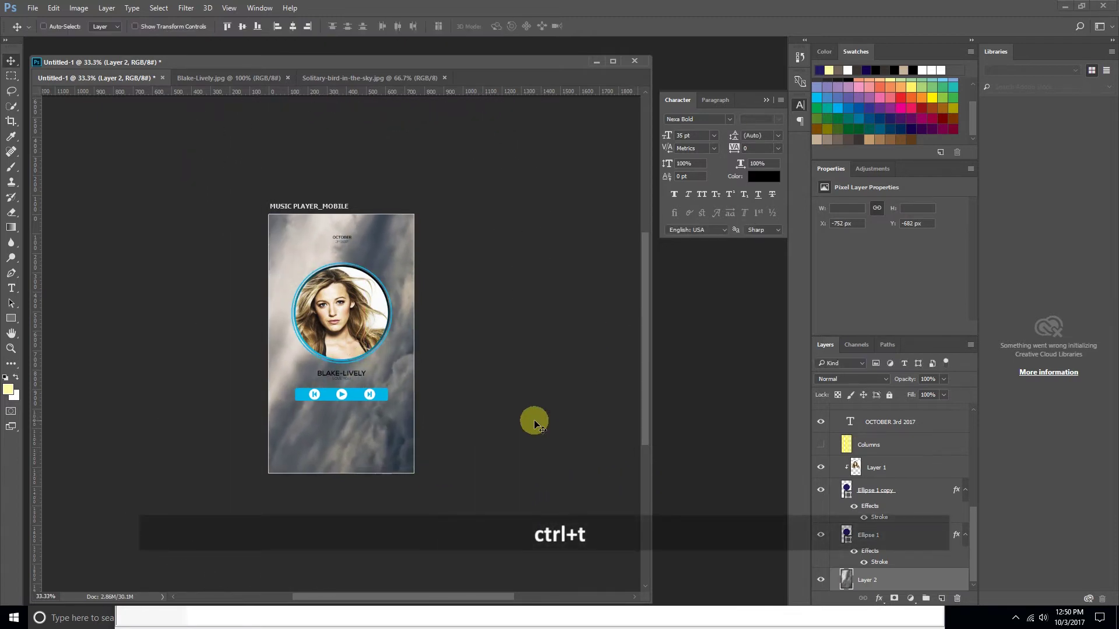
key(ctrl+plus)
key(ctrl+plus)
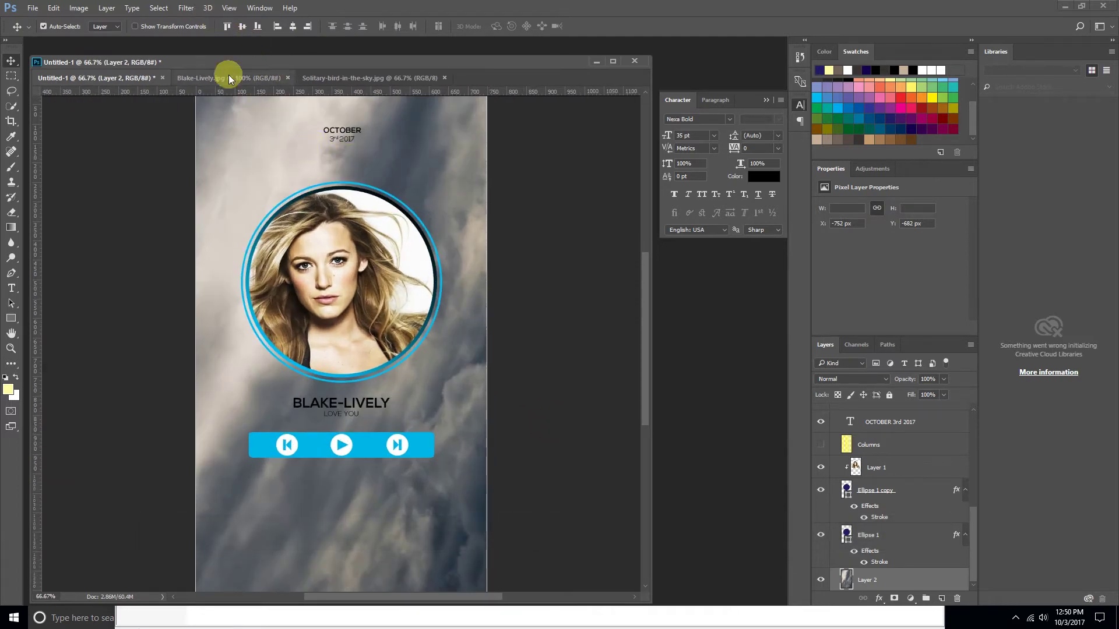
click(190, 9)
mouse_move(210, 136)
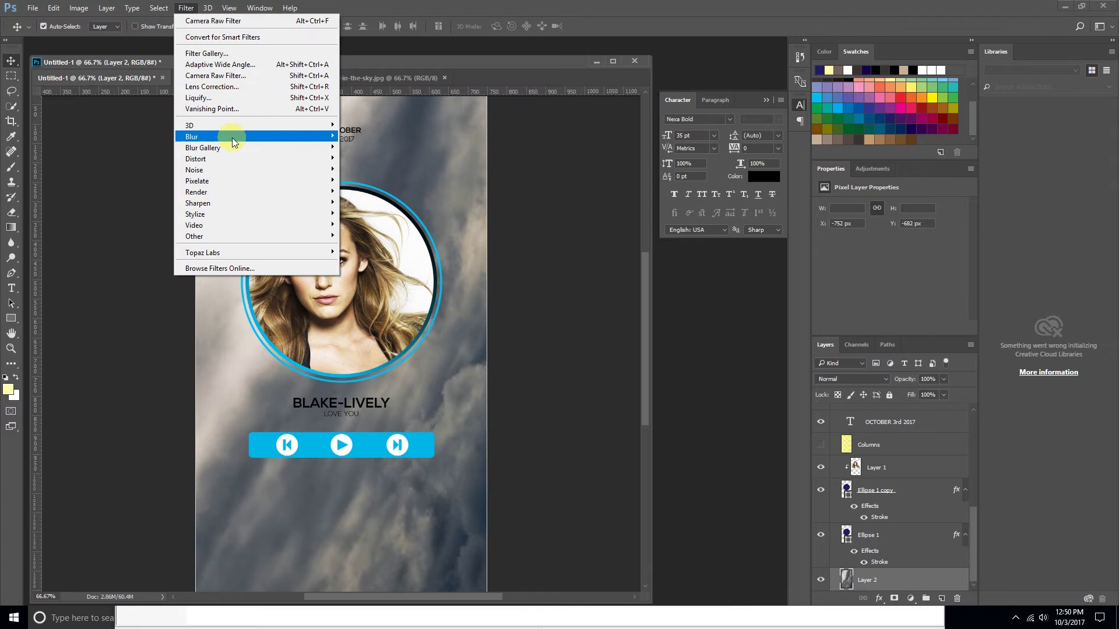
- Apply a 150.3 px Gaussian Blur to the clouds and hide the blue Rectangle 1 bar
click(367, 180)
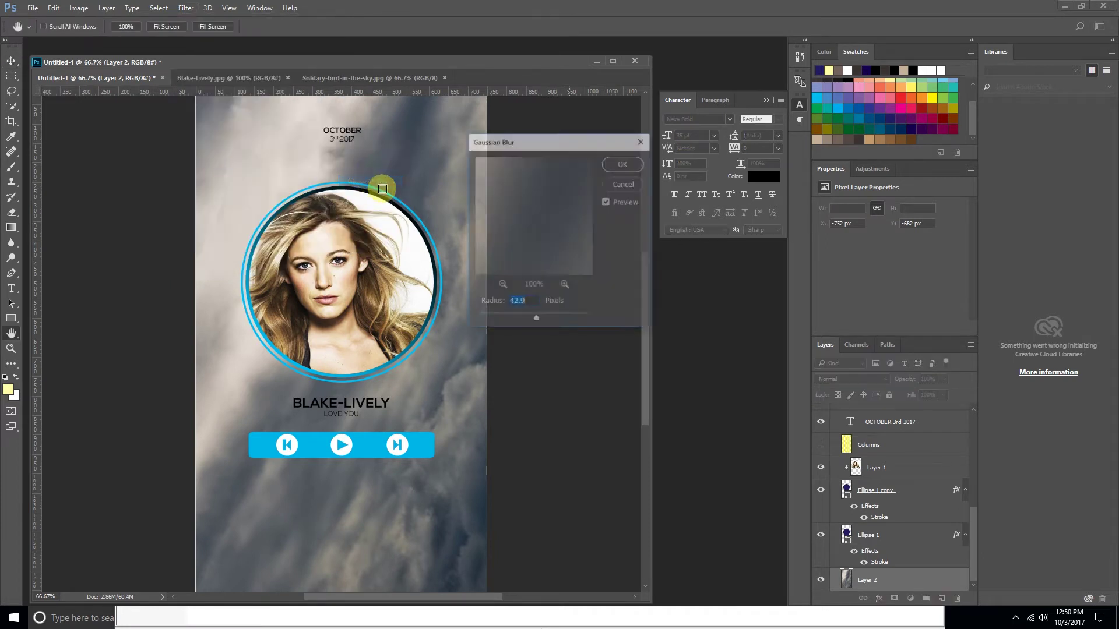
drag(524, 319, 560, 320)
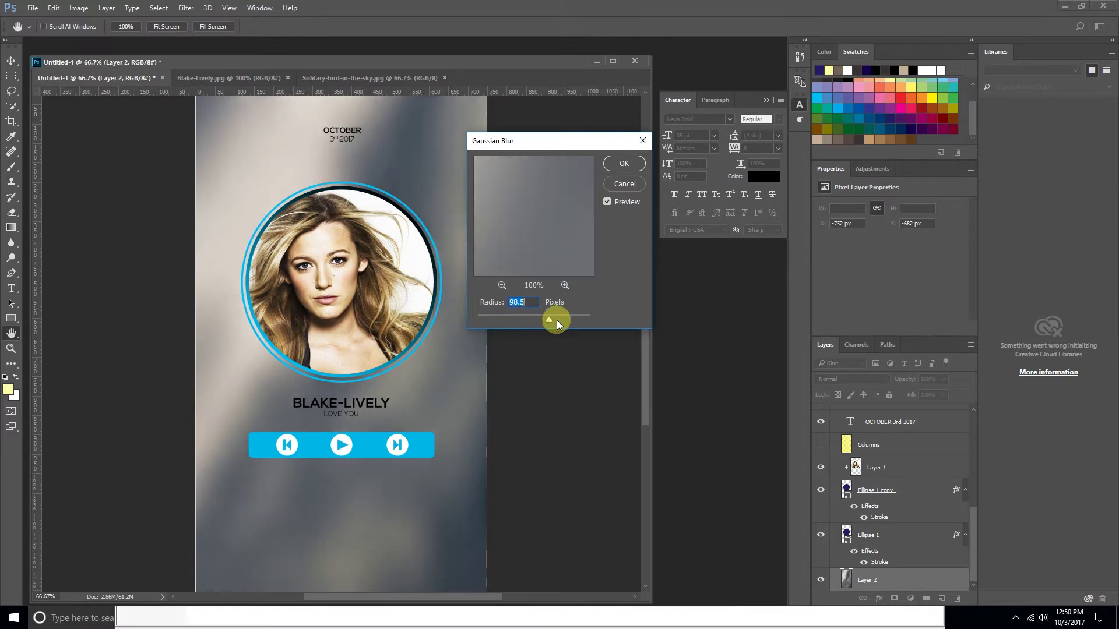
click(625, 165)
scroll(823, 525, up, 3)
click(821, 456)
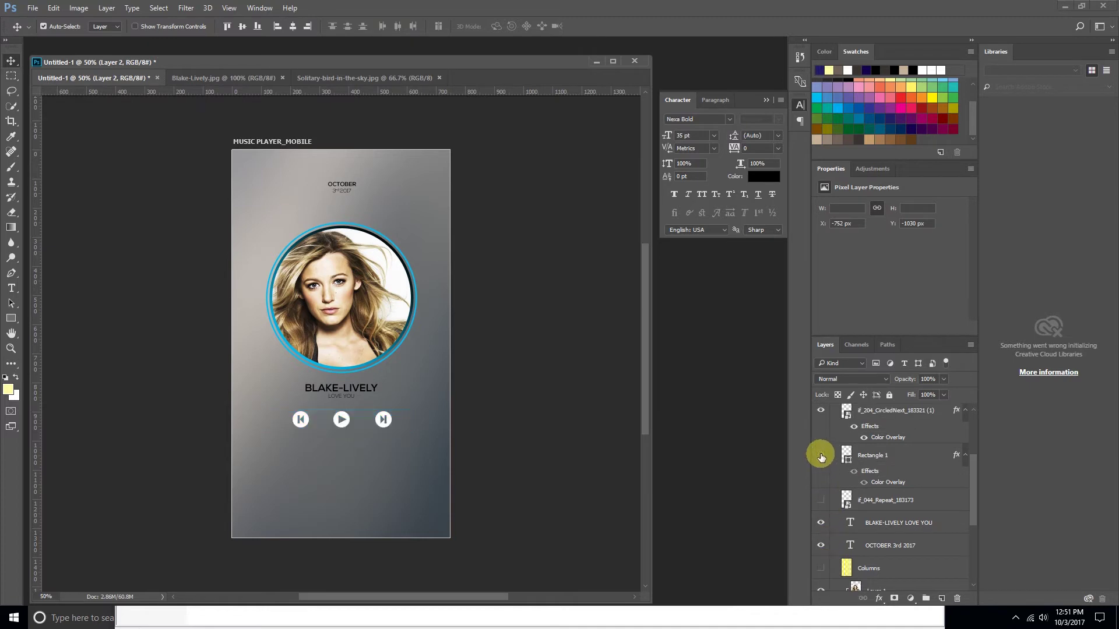
click(821, 457)
key(ctrl+minus)
key(ctrl+minus)
key(ctrl+plus)
key(ctrl+plus)
key(ctrl+plus)
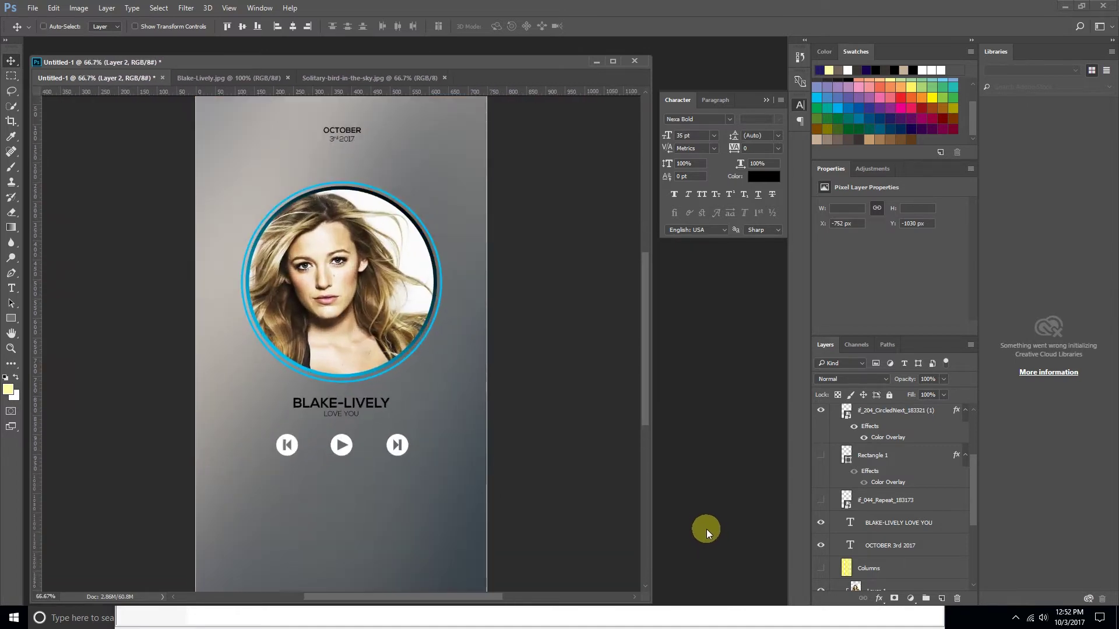
key(ctrl+minus)
key(ctrl+minus)
key(ctrl+plus)
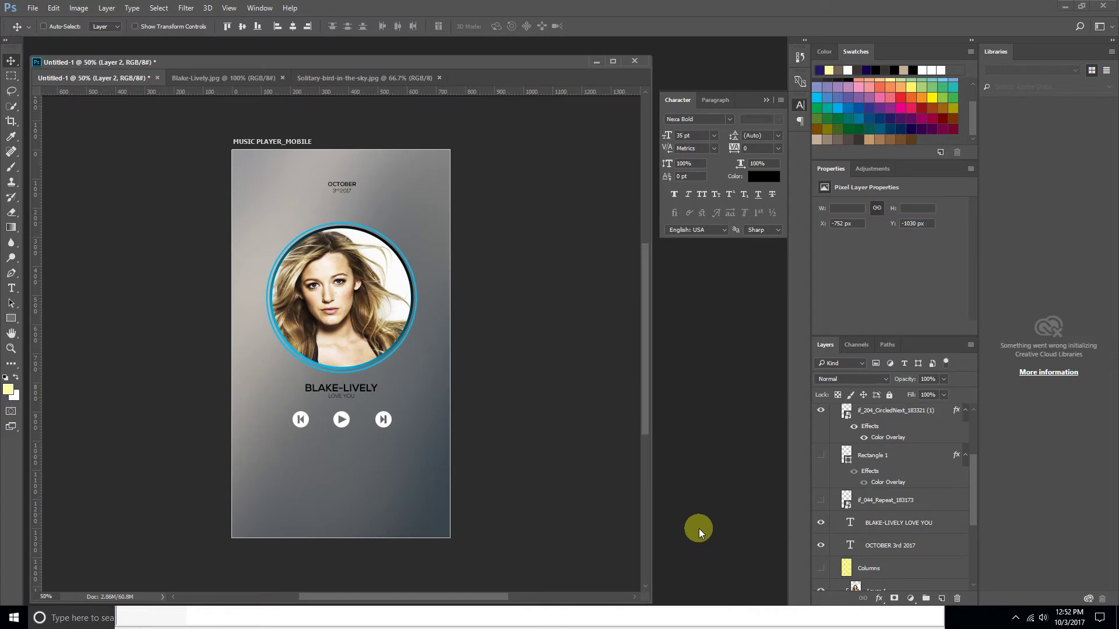
key(ctrl+plus)
key(ctrl+minus)
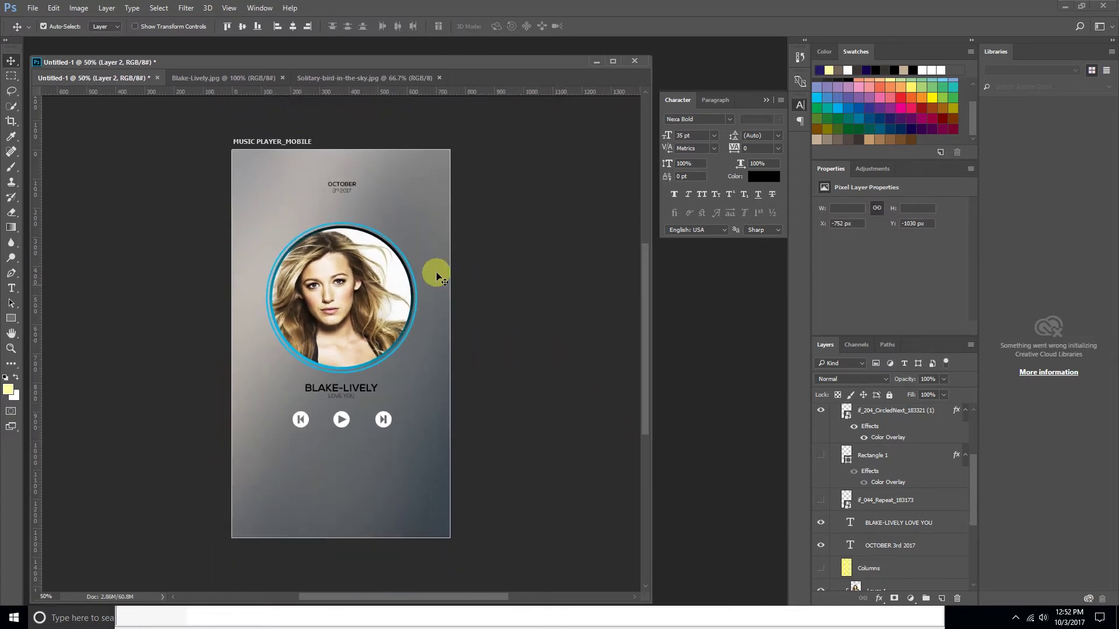
right_click(350, 188)
click(358, 202)
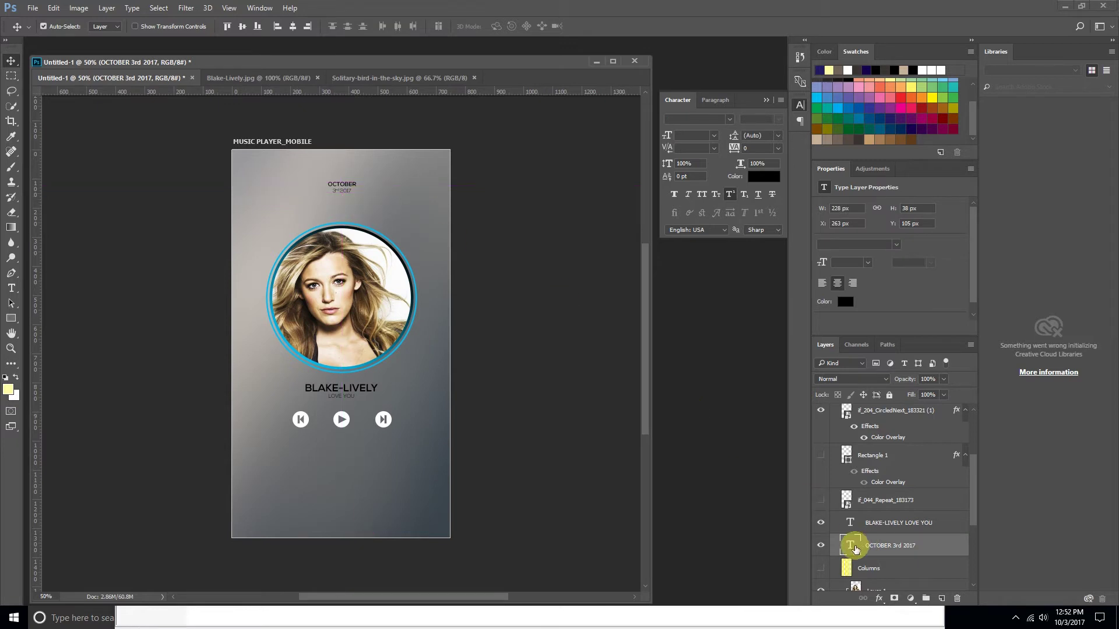
- Start editing the OCTOBER 3rd 2017 text and extend its text box downward
double_click(849, 545)
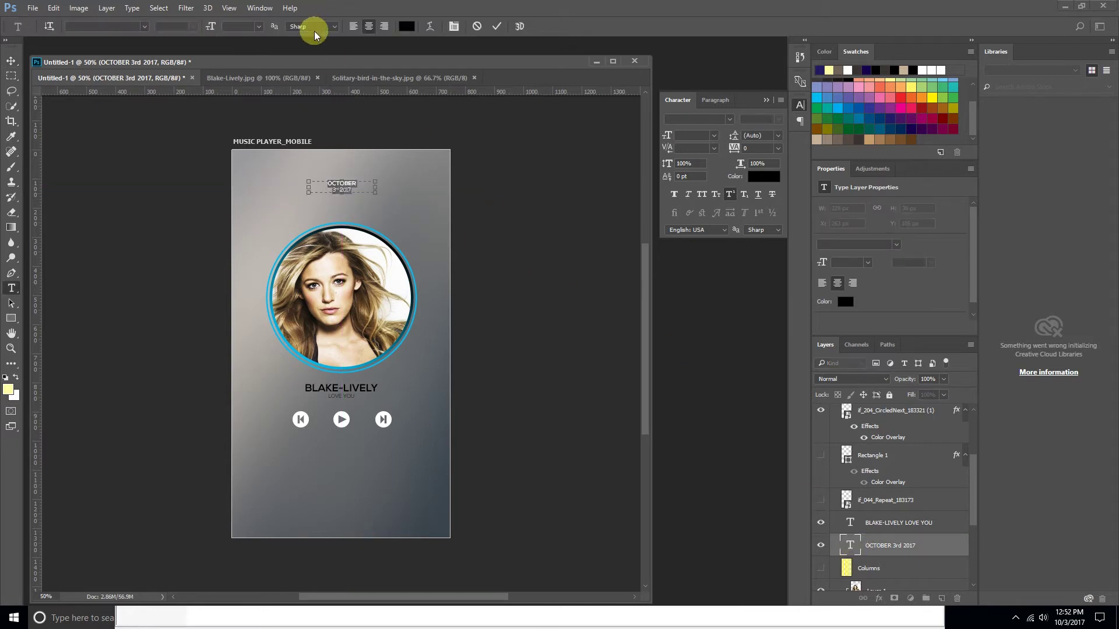
drag(375, 193, 376, 206)
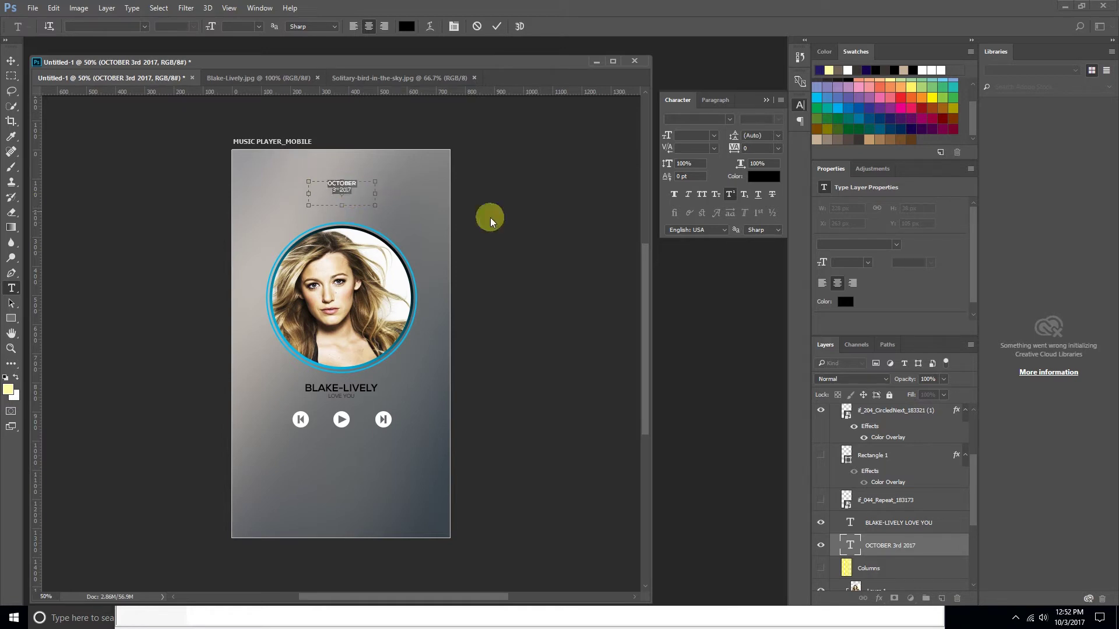
click(717, 118)
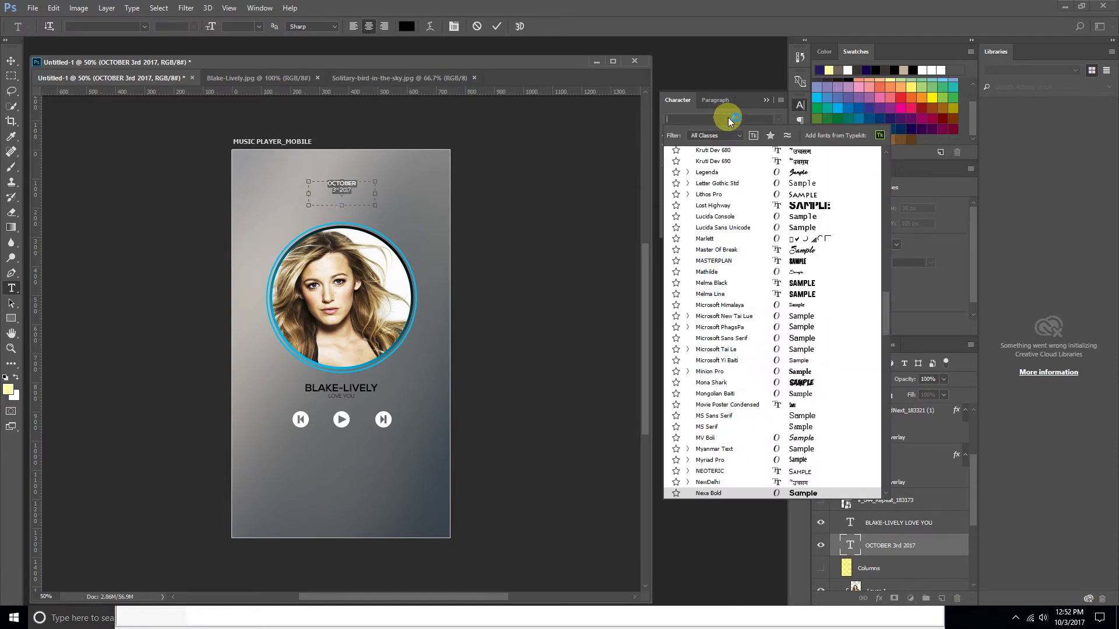
click(170, 22)
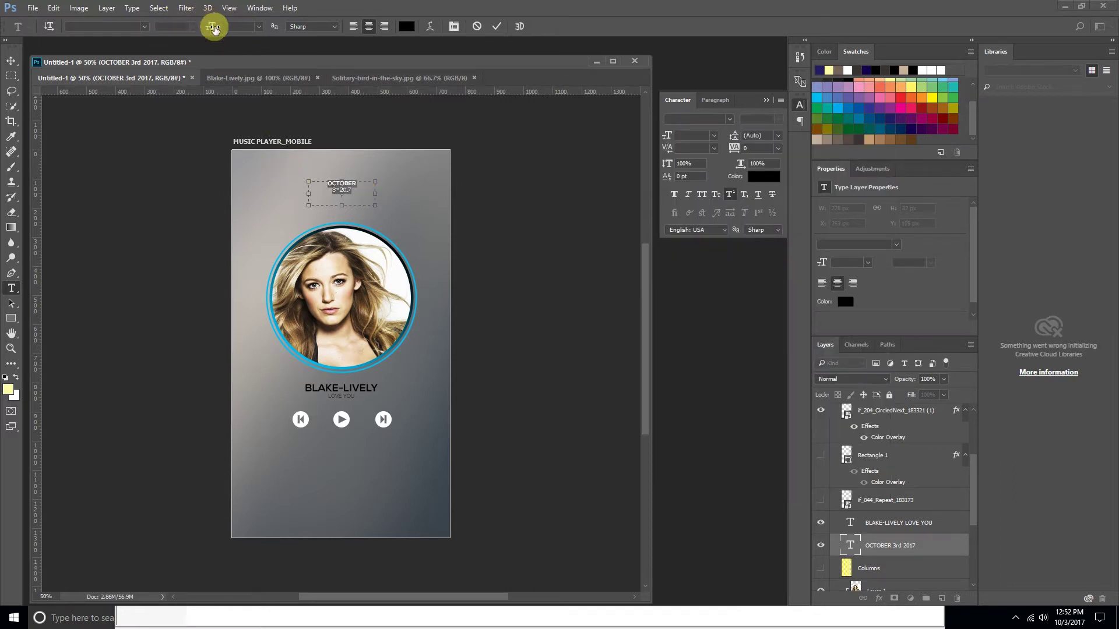
- Enlarge the word OCTOBER, set 3rd 2017 to Nexa Light 20 pt, and commit
double_click(367, 185)
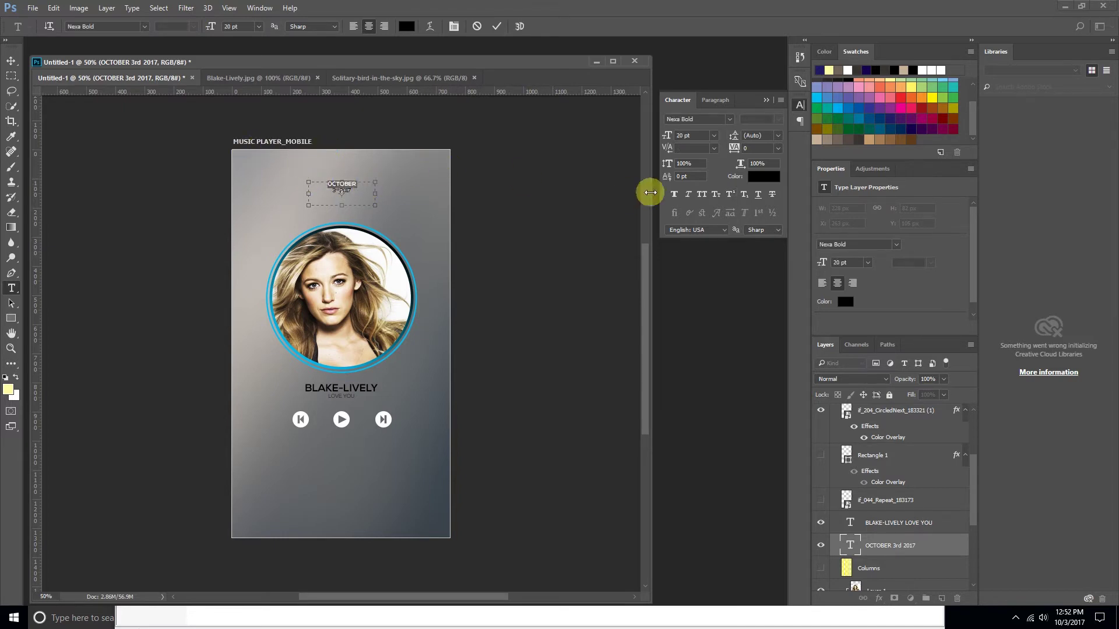
click(693, 135)
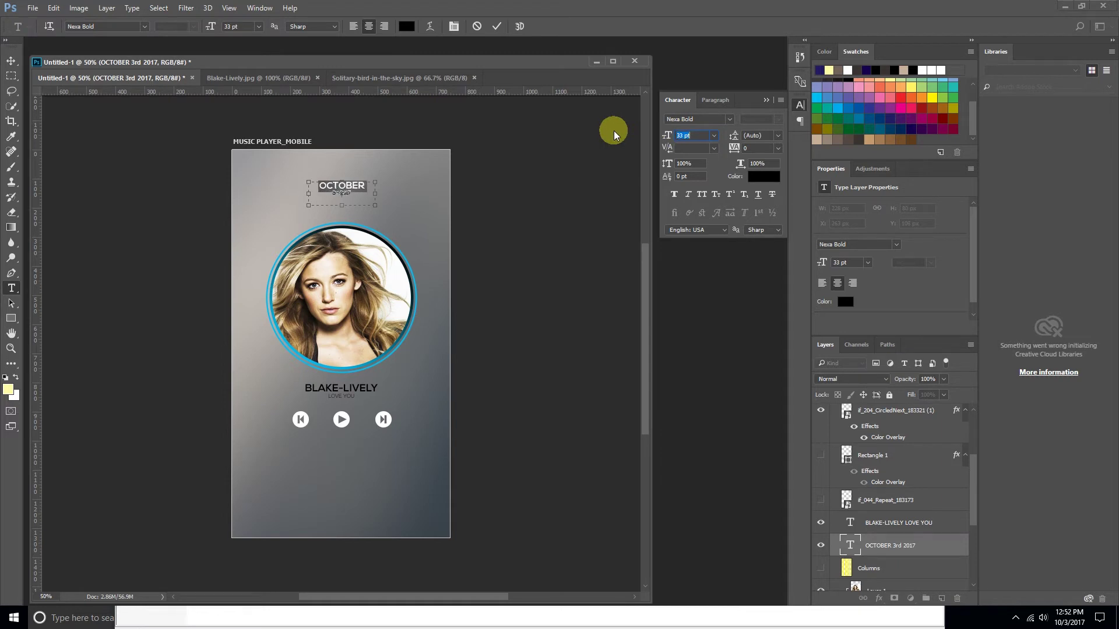
key(Up)
key(Up)
key(Up)
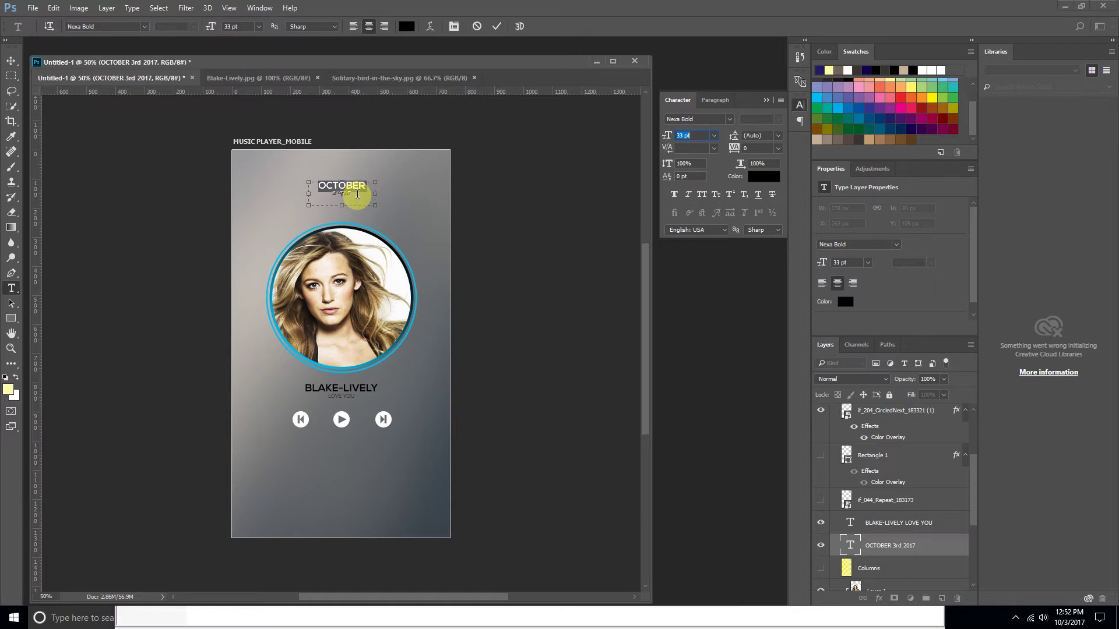
drag(357, 195, 295, 194)
click(682, 135)
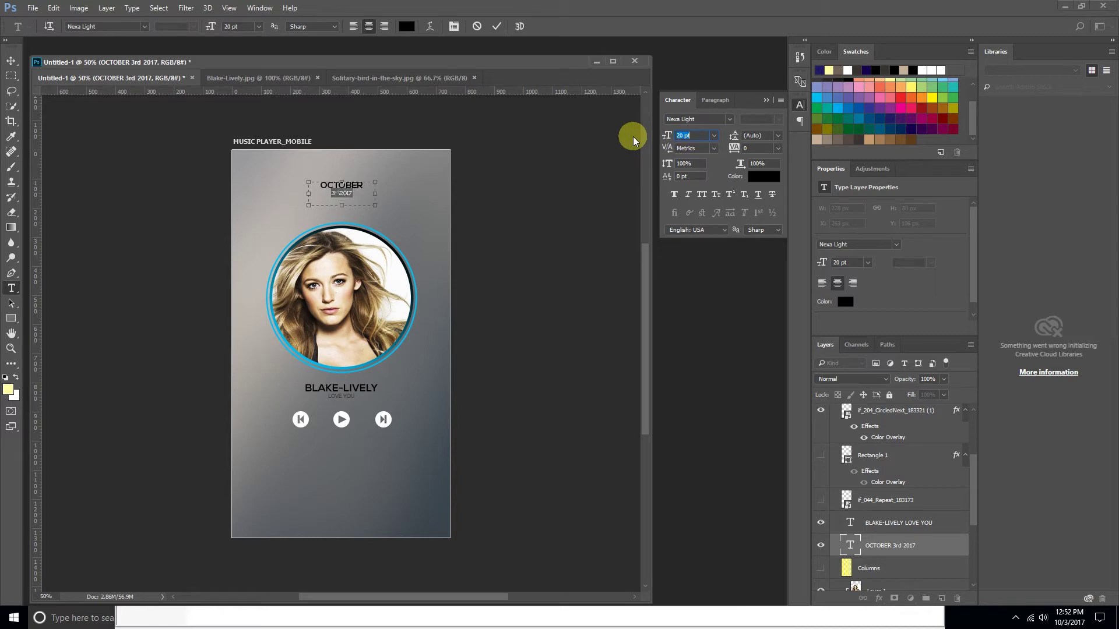
click(11, 61)
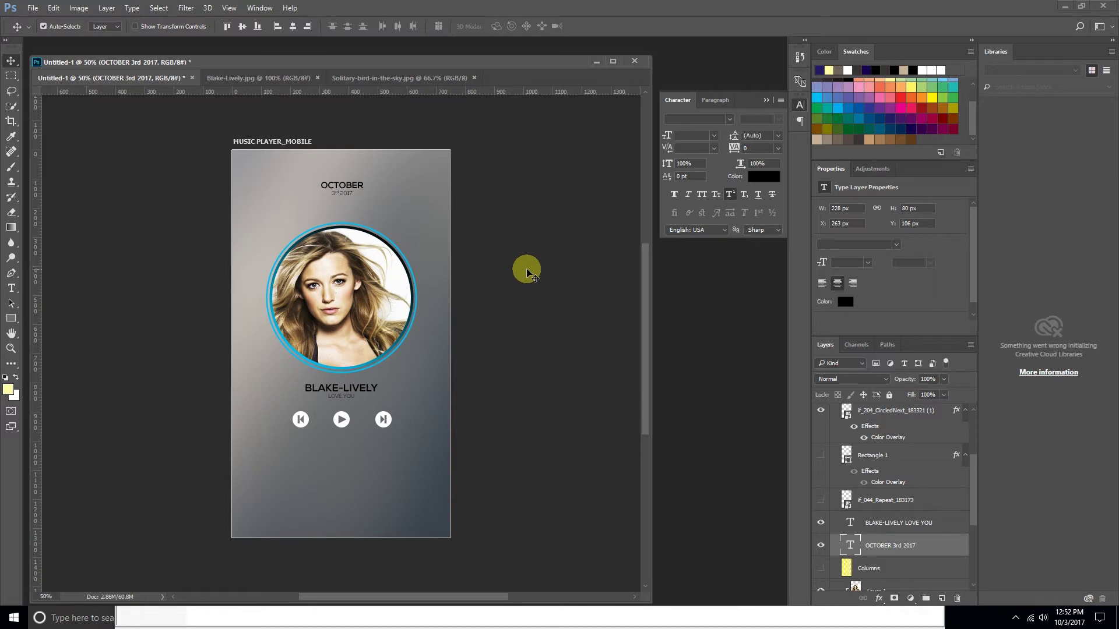
key(ctrl+plus)
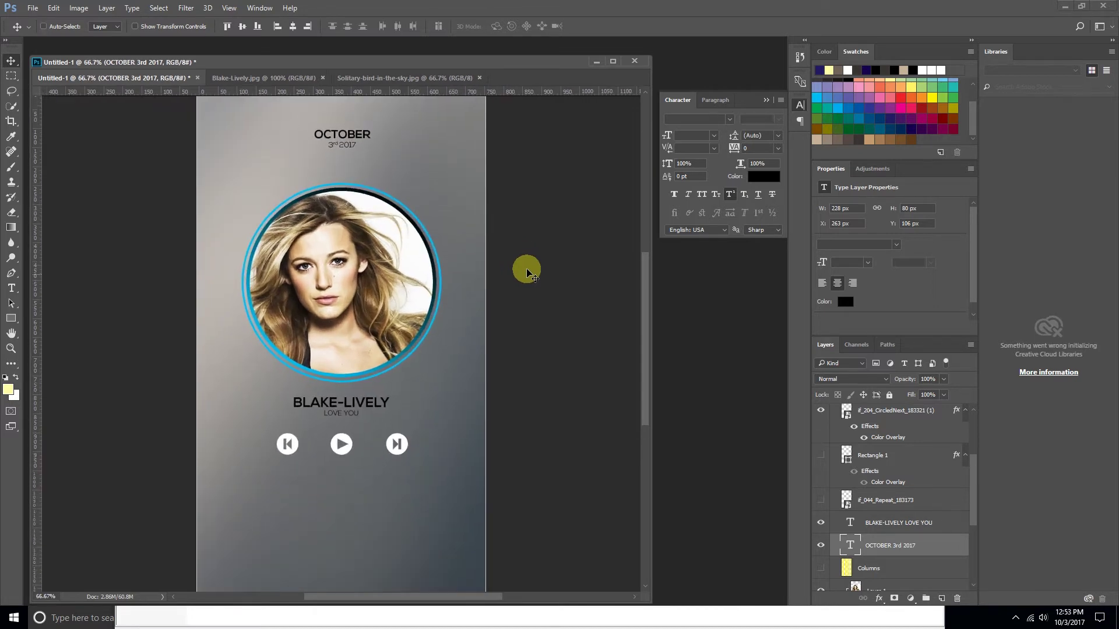
key(ctrl+minus)
key(ctrl+minus)
key(ctrl+plus)
key(ctrl+plus)
key(ctrl+minus)
key(ctrl+minus)
key(ctrl+minus)
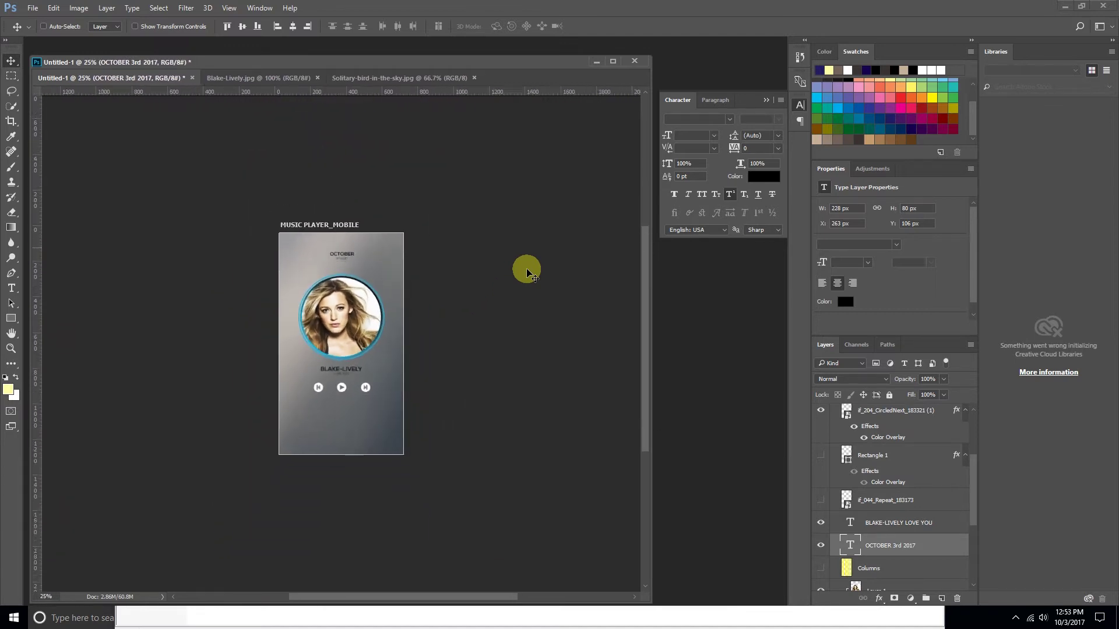
key(ctrl+plus)
key(ctrl+plus)
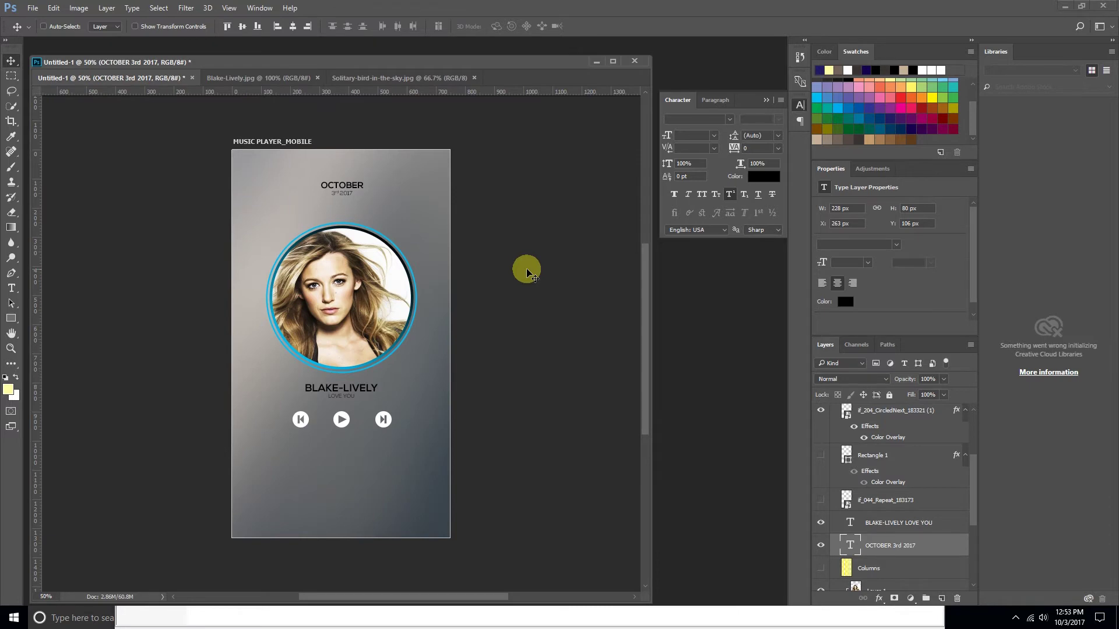
key(ctrl+plus)
key(ctrl+minus)
key(ctrl+plus)
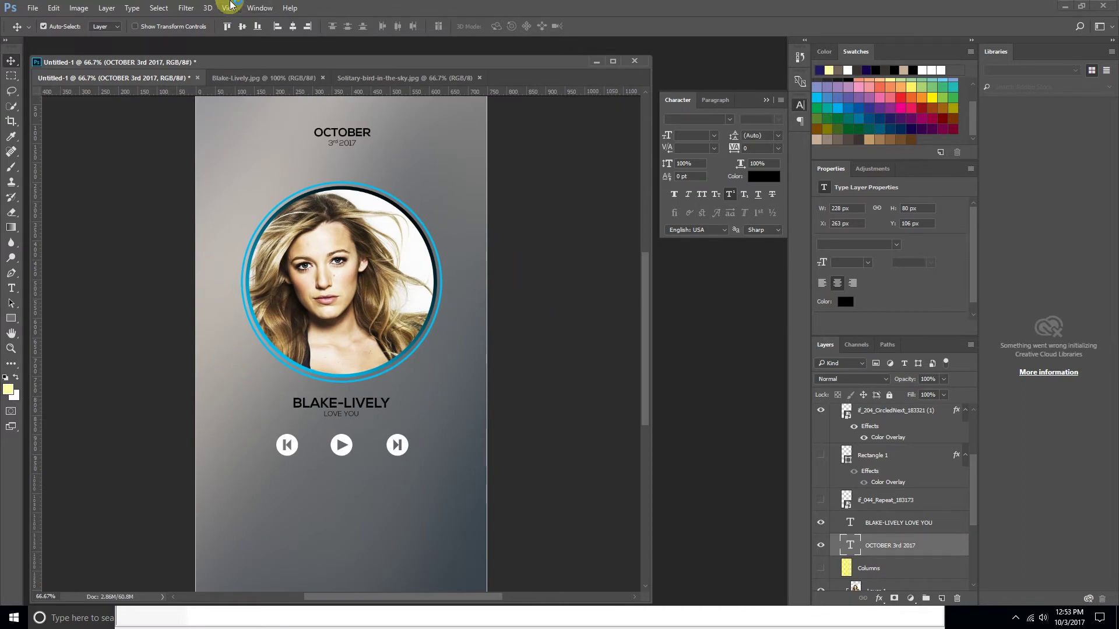
key(ctrl)
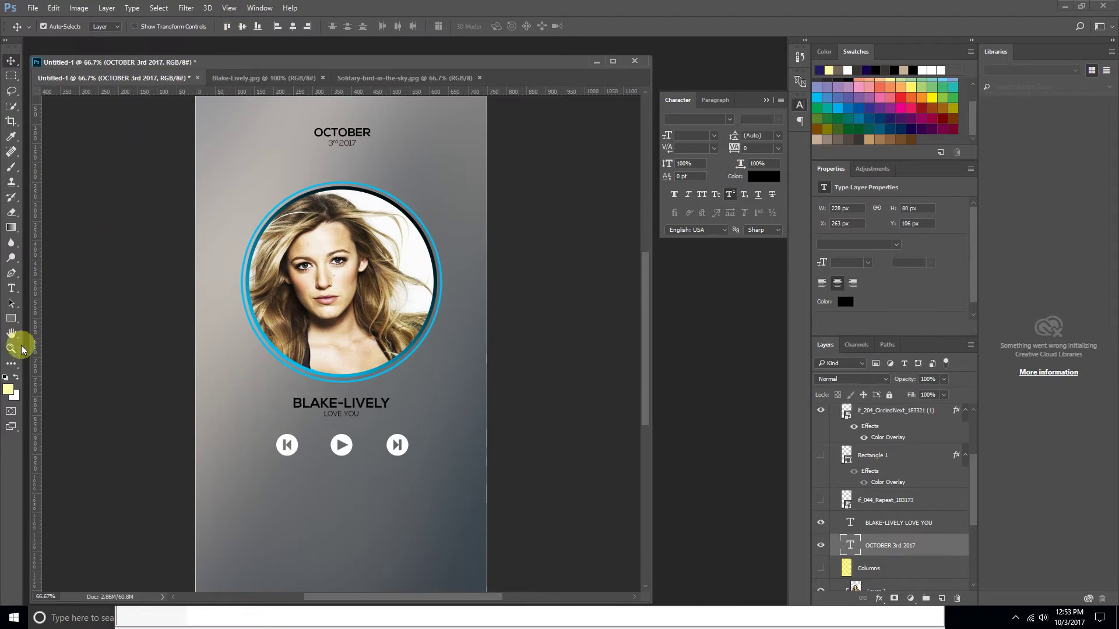
- Draw a small speaker custom shape below the next button
click(12, 341)
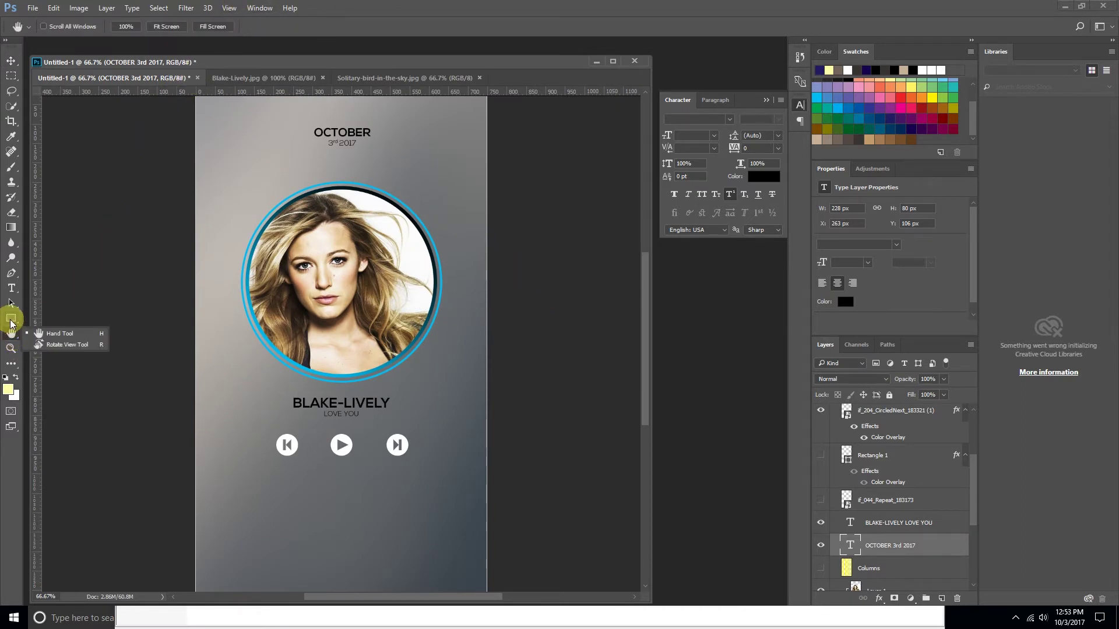
click(11, 318)
click(54, 376)
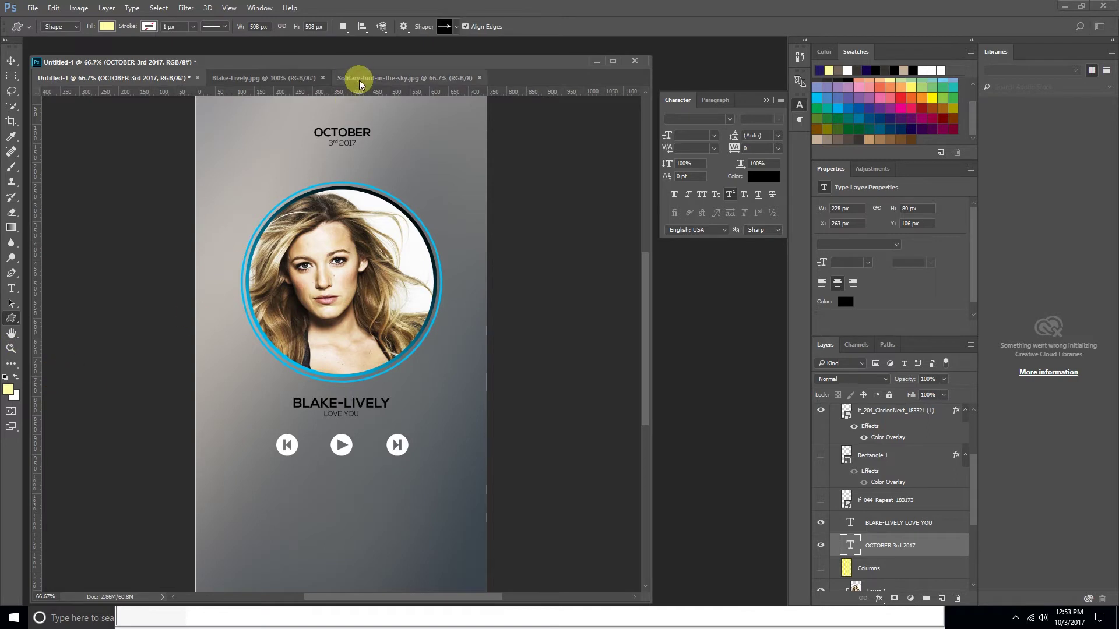
click(458, 27)
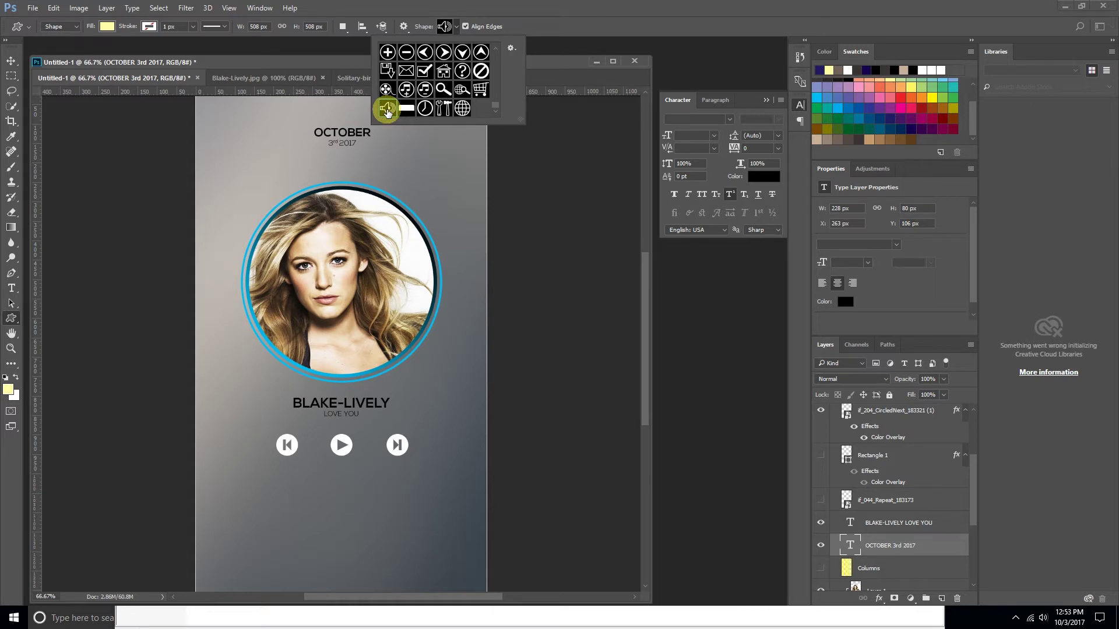
double_click(387, 111)
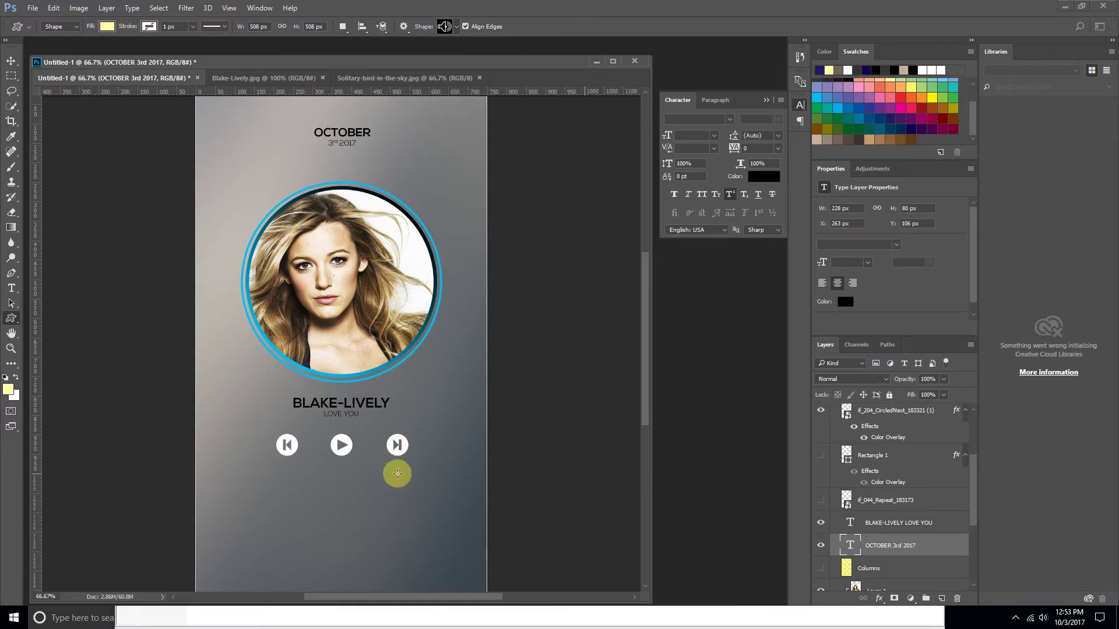
drag(398, 474, 414, 487)
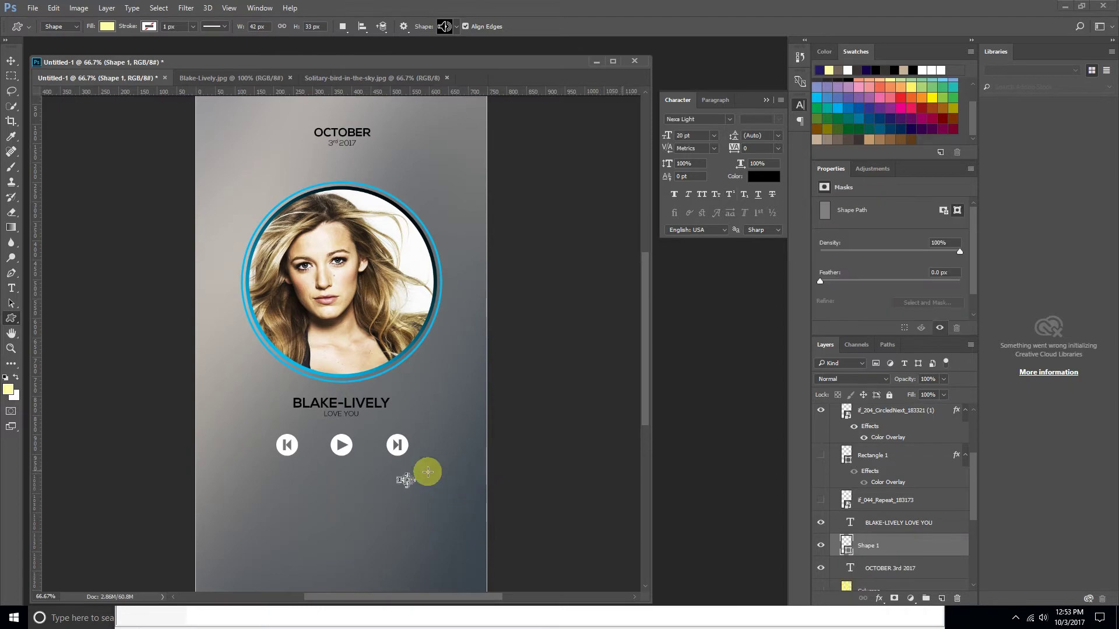
- Turn the Columns layout stripes back on and select the Shape 1 speaker layer
click(11, 60)
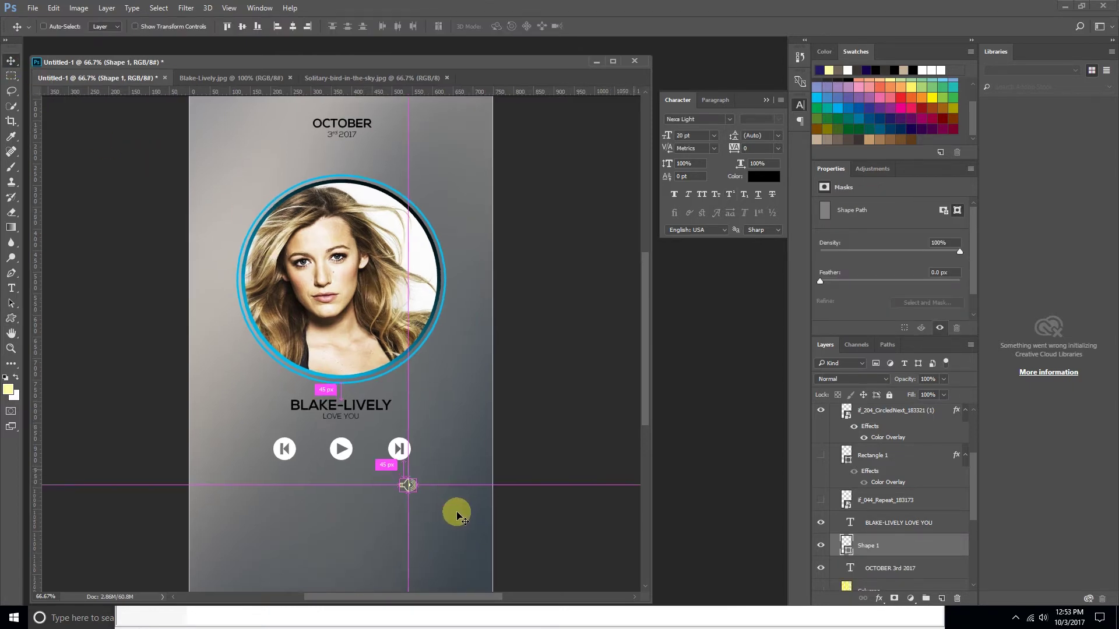
key(ctrl+plus)
key(ctrl+plus)
mouse_move(507, 519)
mouse_down()
mouse_move(439, 291)
mouse_move(431, 222)
mouse_up()
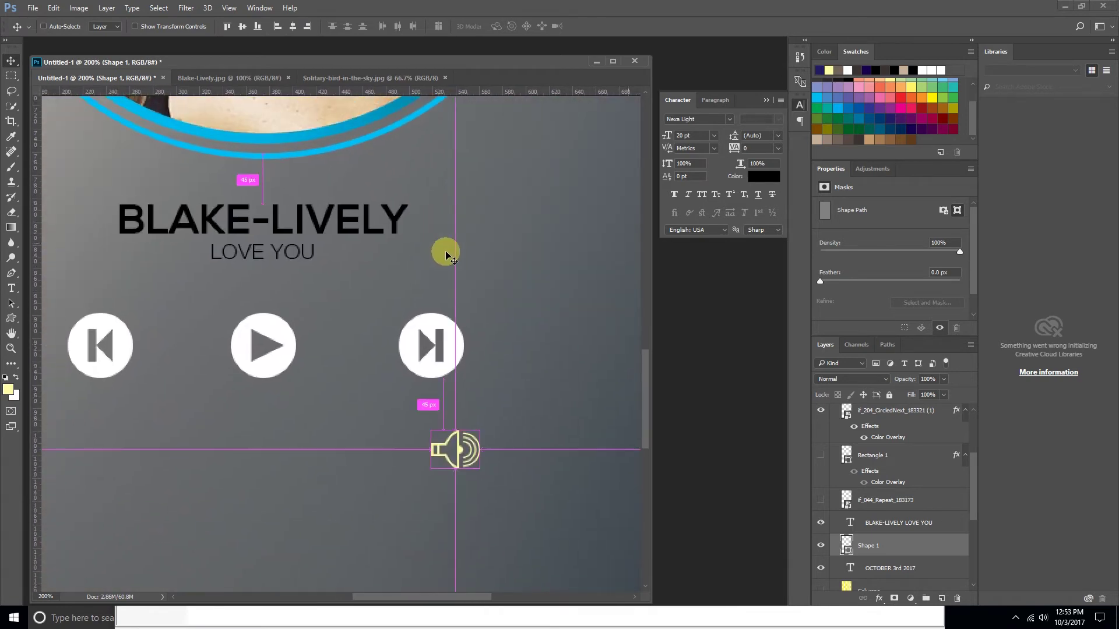
key(ctrl+minus)
key(ctrl+minus)
scroll(824, 577, down, 2)
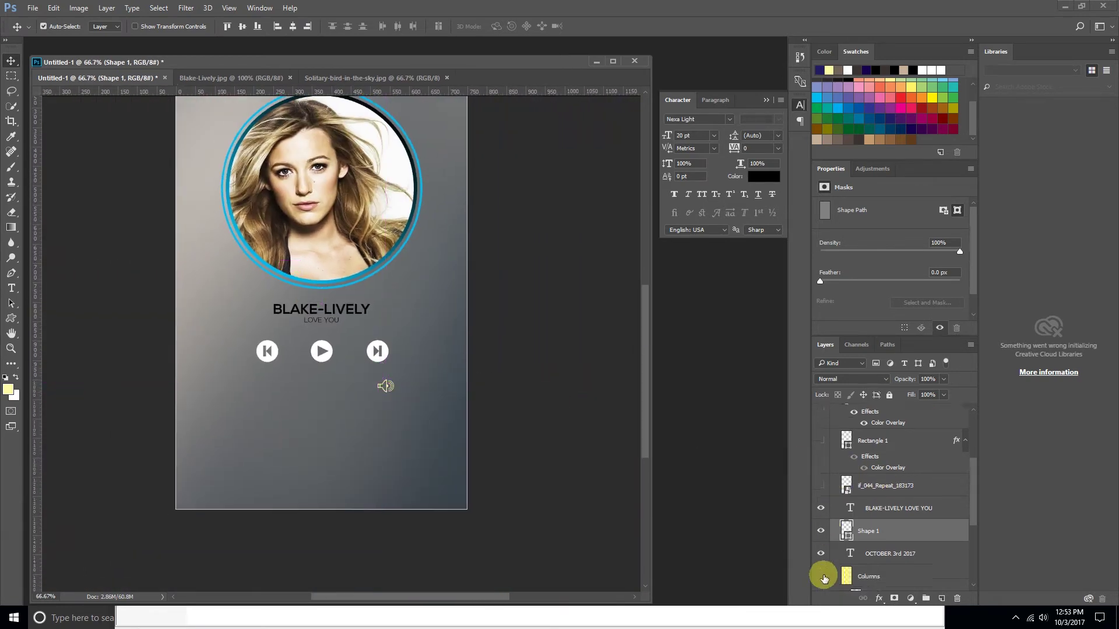
click(821, 547)
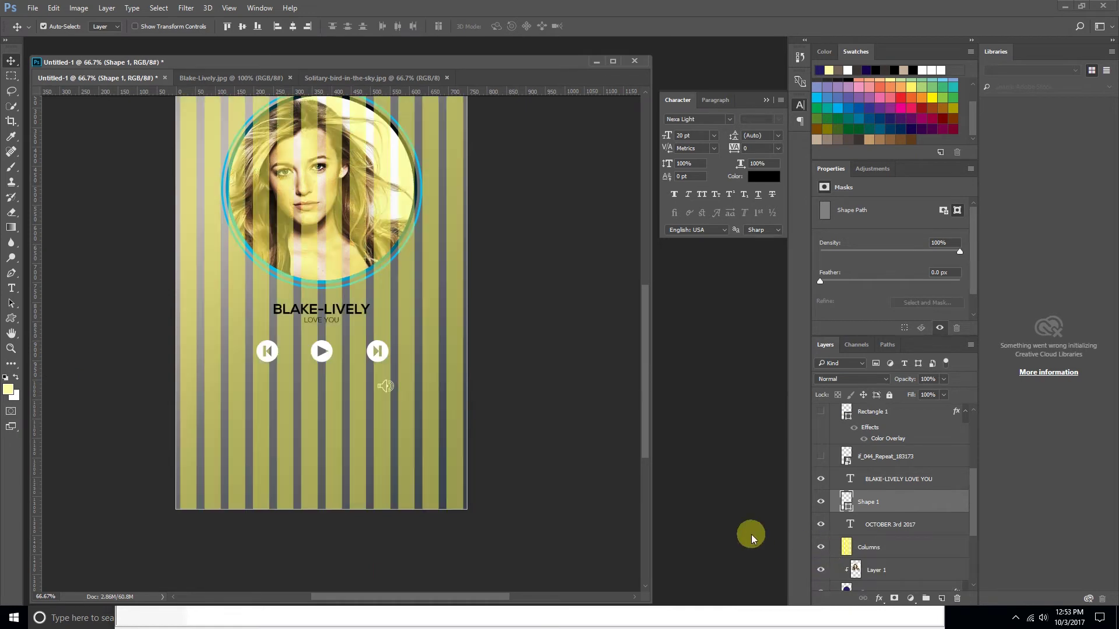
right_click(389, 389)
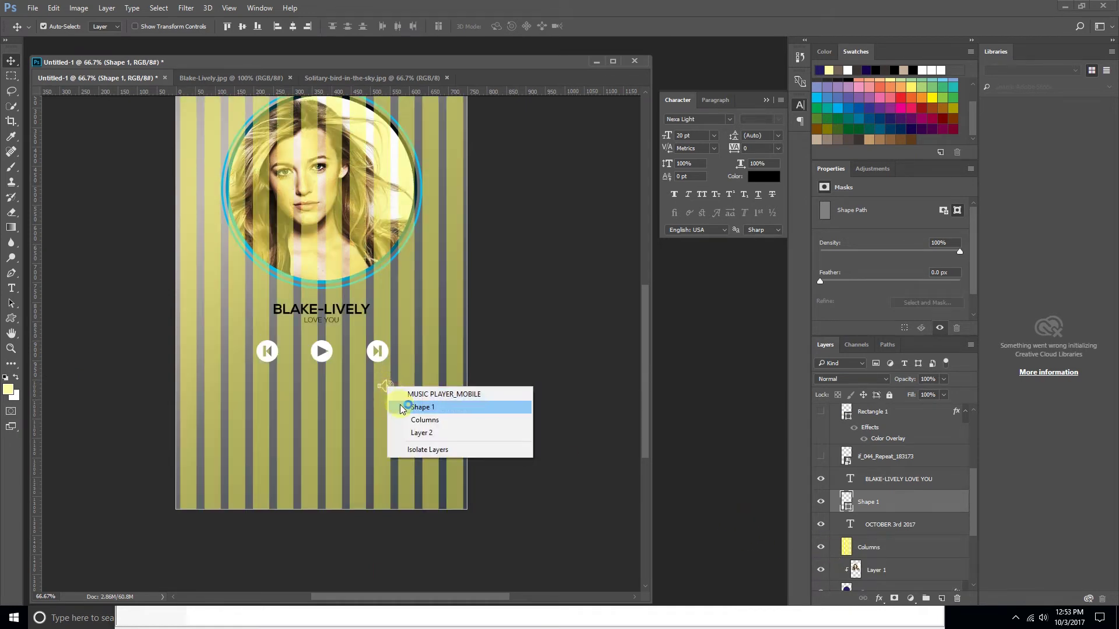
right_click(423, 391)
click(852, 500)
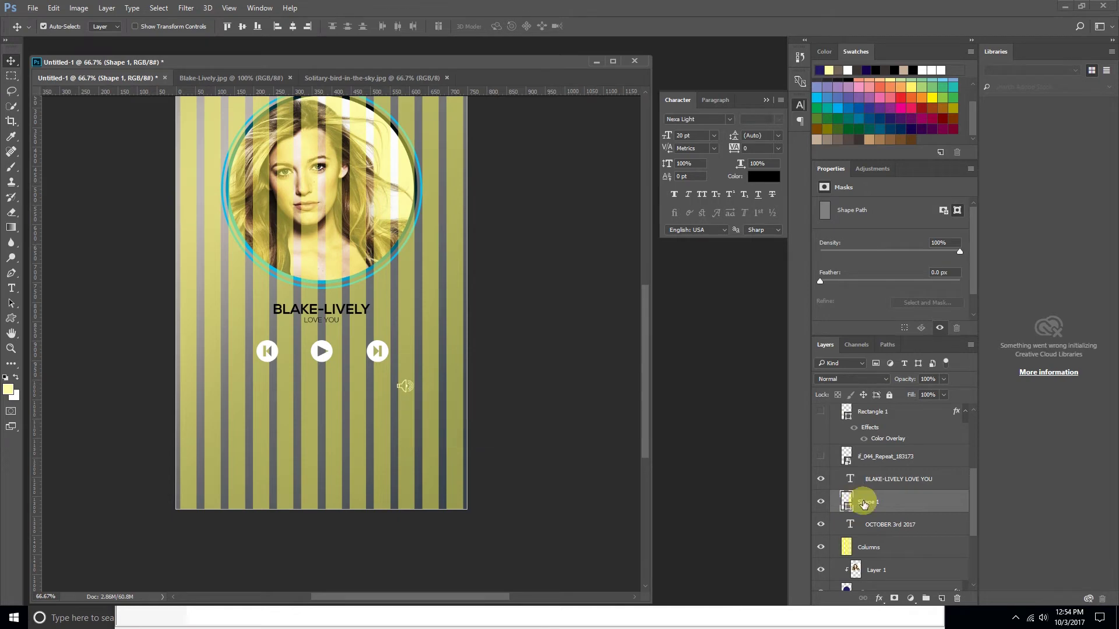
- Duplicate the Shape 1 speaker layer as Shape 1 copy
right_click(863, 501)
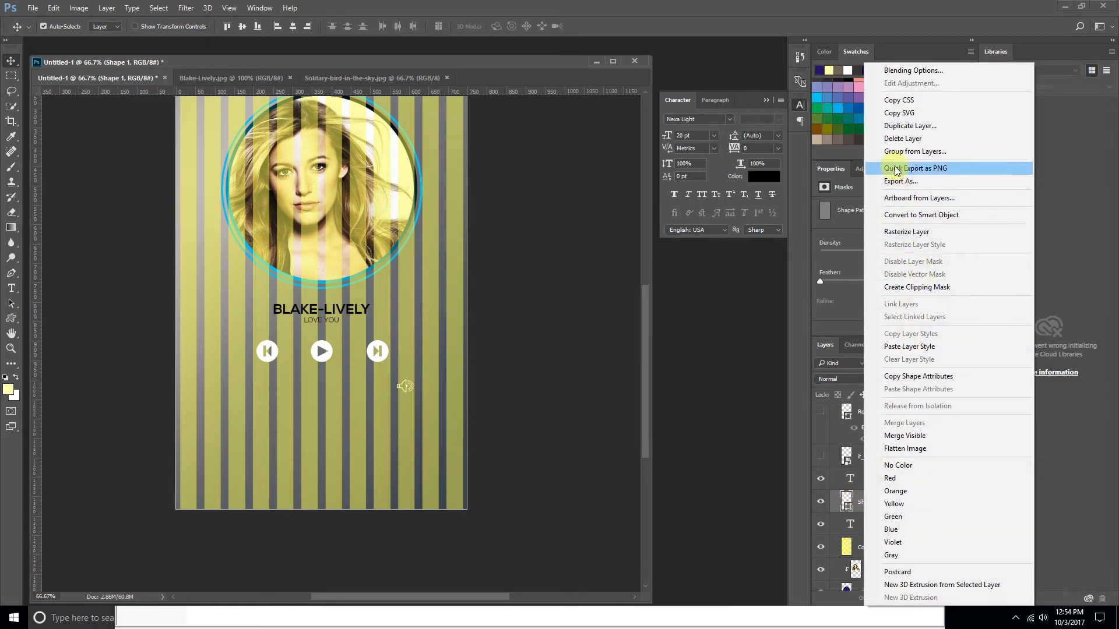
click(909, 126)
click(655, 188)
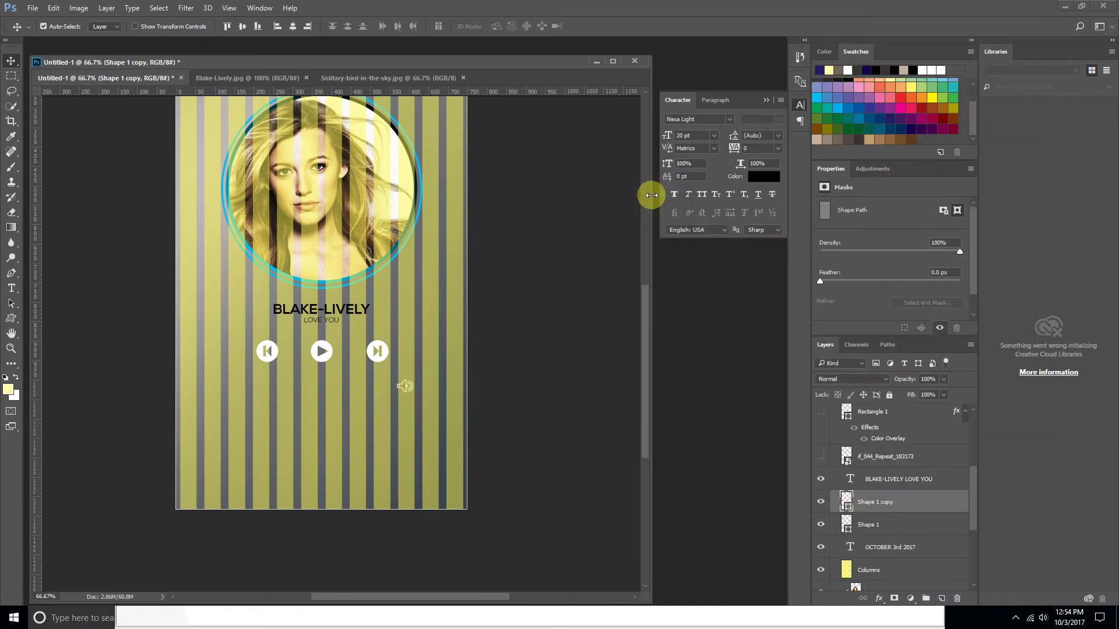
drag(407, 378, 409, 375)
- Flip the speaker copy horizontally
key(ctrl+t)
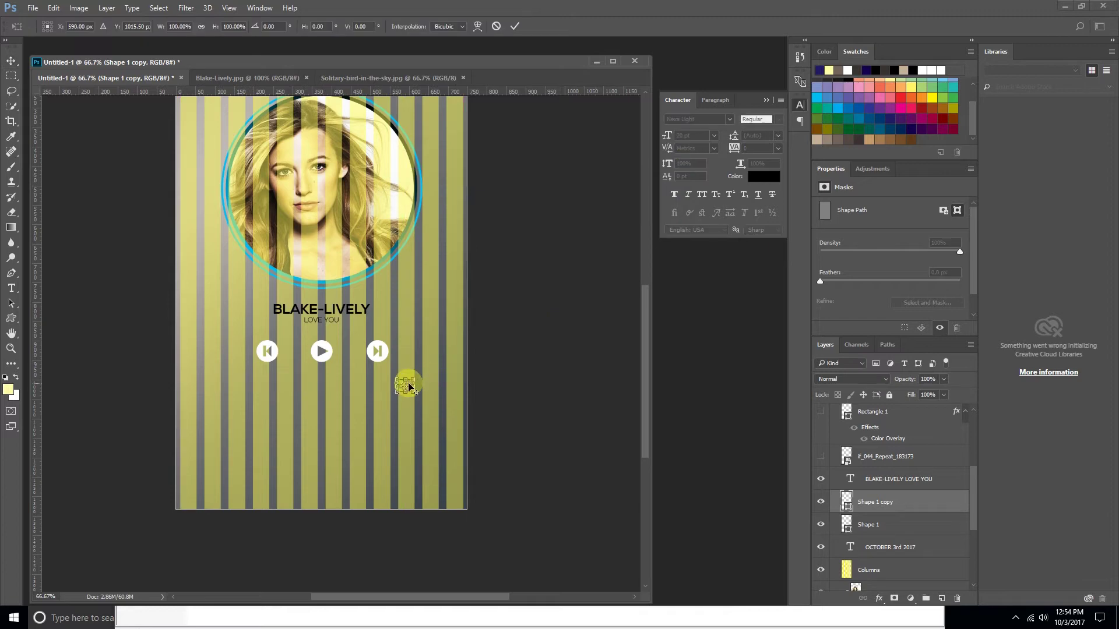
right_click(408, 384)
click(457, 558)
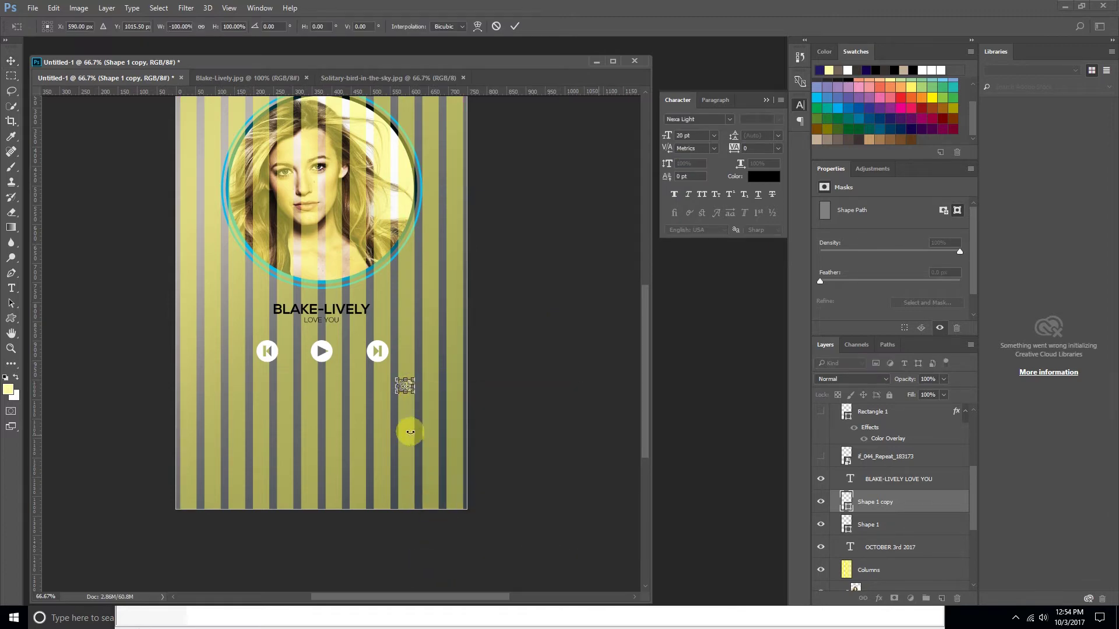
key(ctrl+plus)
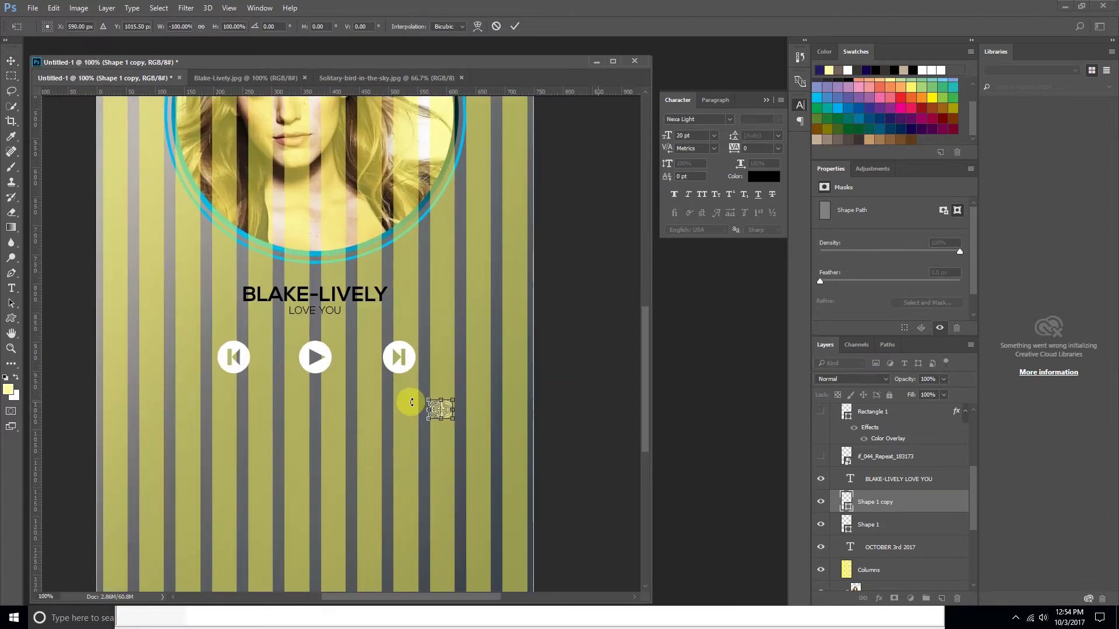
mouse_move(441, 410)
mouse_down()
mouse_move(353, 412)
mouse_move(444, 416)
mouse_move(415, 417)
mouse_up()
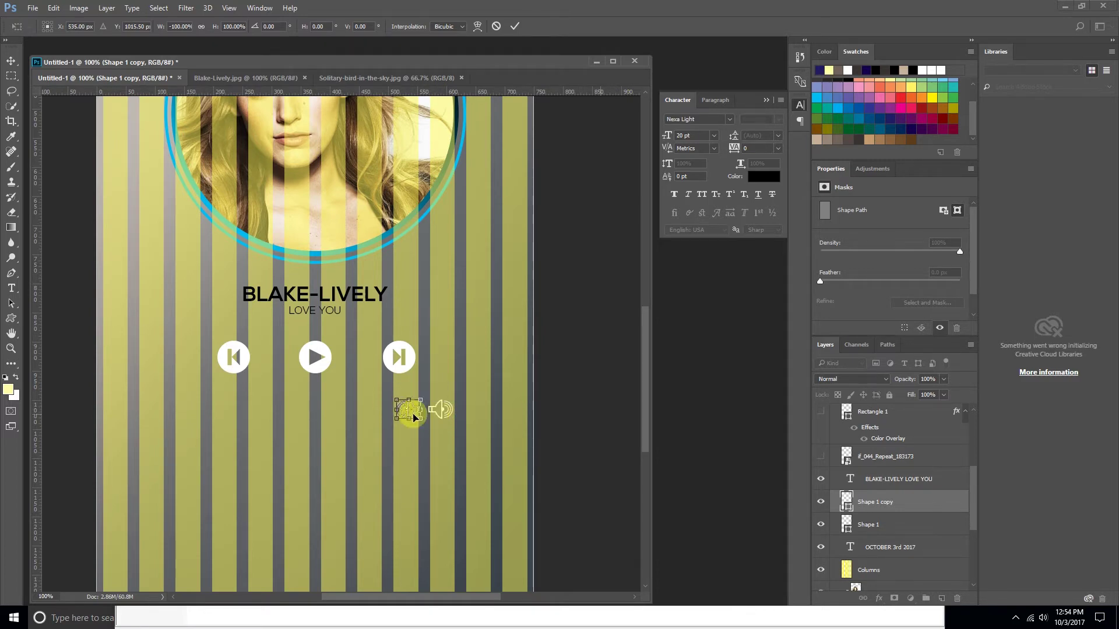
- Move the mirrored speaker to the left side, level with the original, and hide guides
key(ctrl+plus)
drag(492, 481, 66, 481)
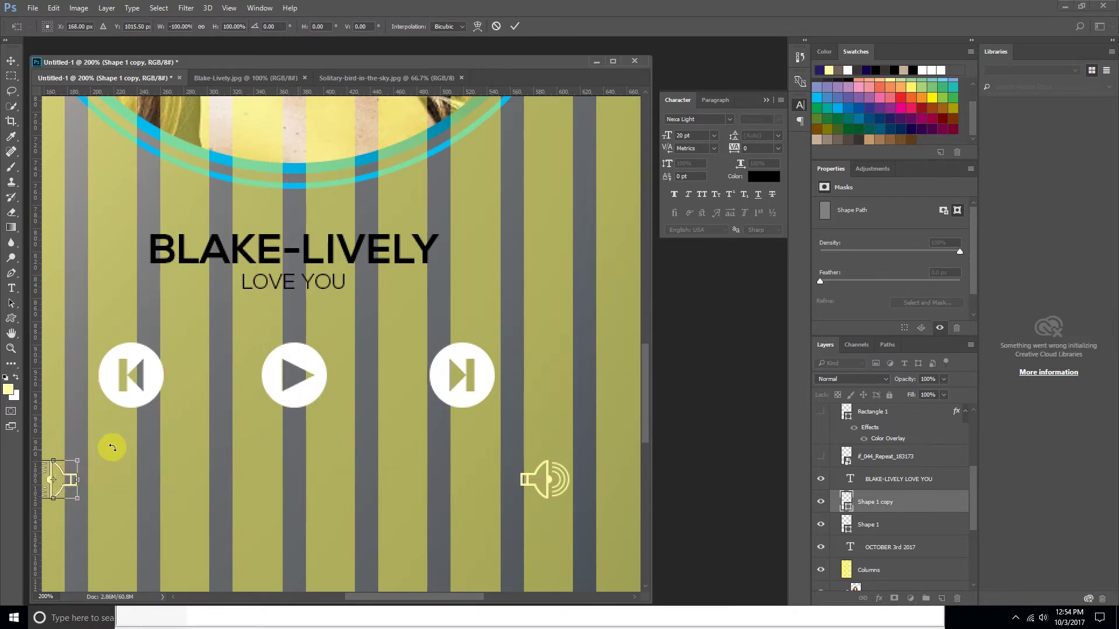
drag(170, 444, 247, 443)
key(Left)
key(Left)
key(Left)
key(Left)
key(Left)
key(Left)
key(Left)
key(Left)
key(Left)
key(Return)
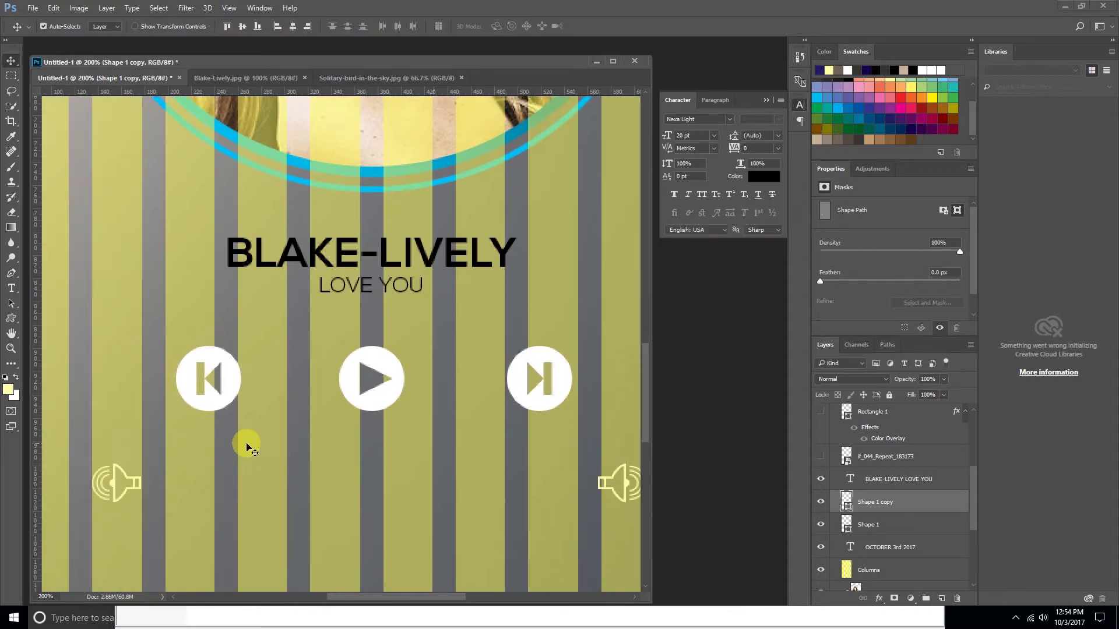
key(ctrl+minus)
key(ctrl+plus)
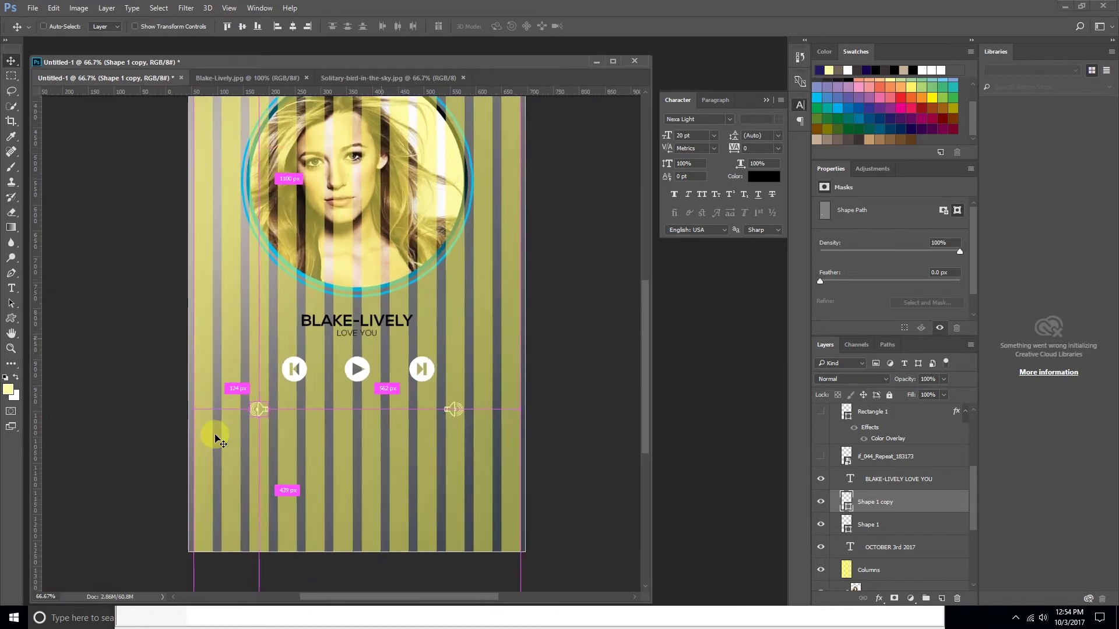
key(ctrl+semicolon)
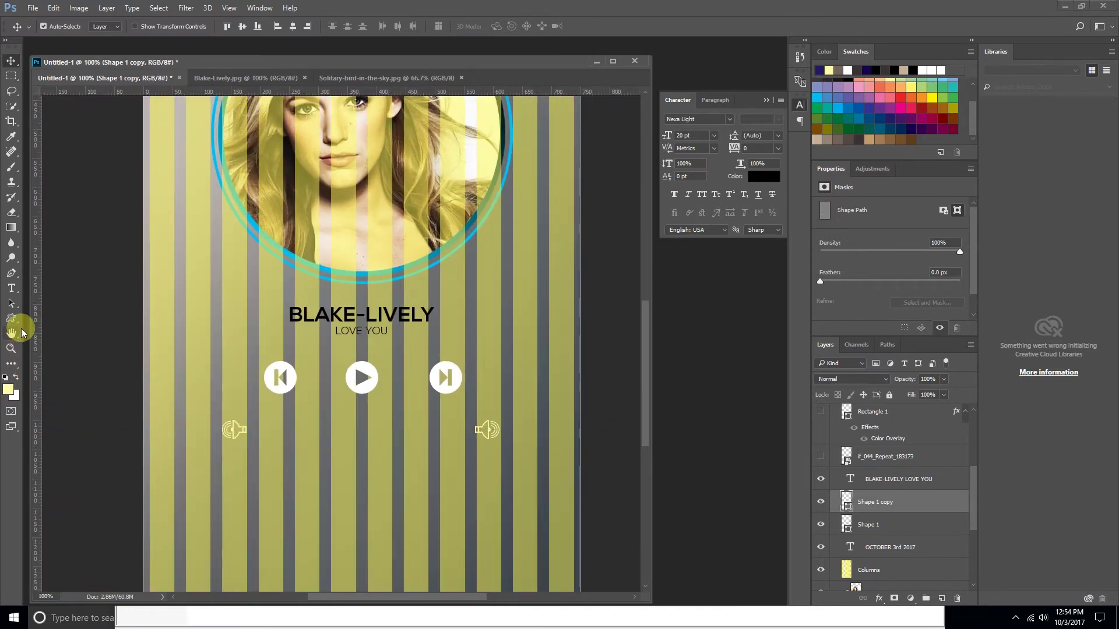
- Draw a thin 2x36 px rectangle bar over the left speaker icon
click(17, 320)
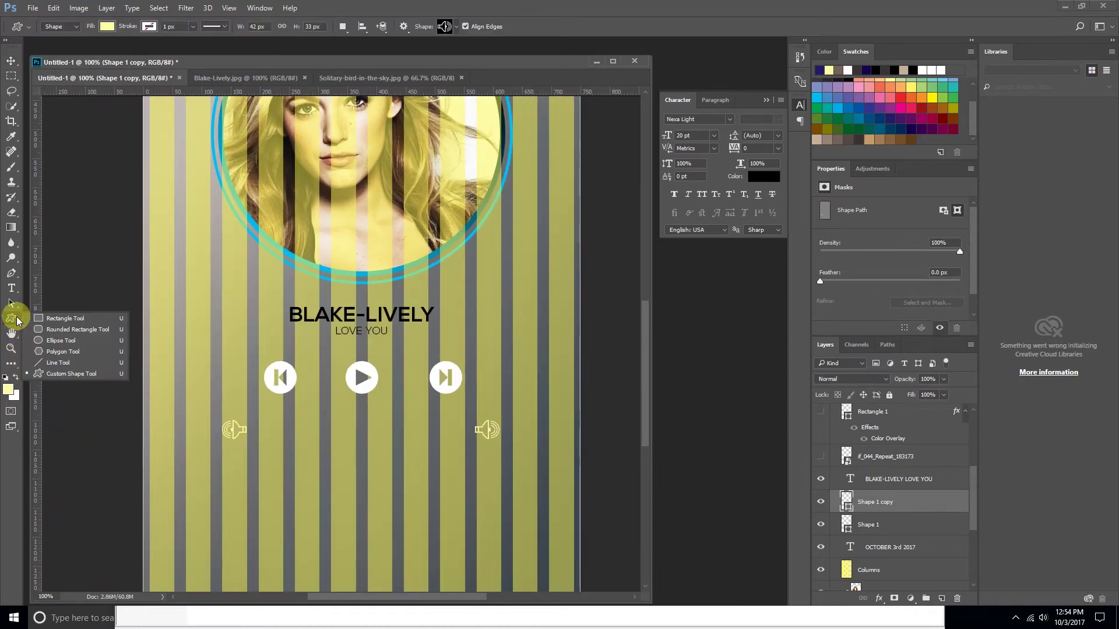
click(59, 318)
drag(240, 415, 241, 436)
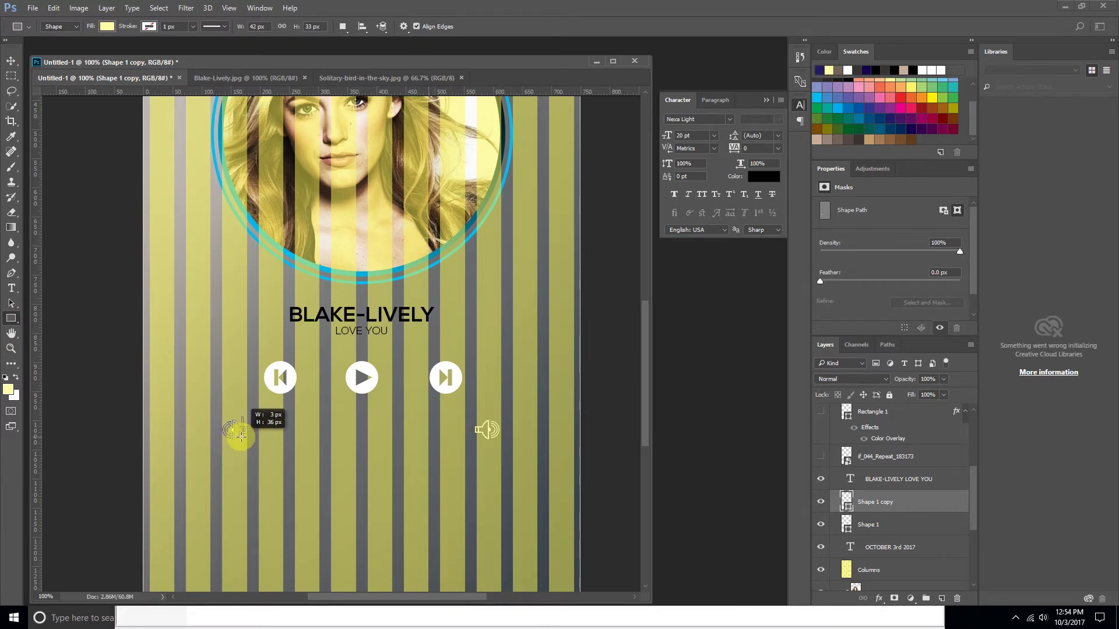
drag(241, 436, 282, 439)
- Rotate the bar about 37° and stretch it diagonally across the left speaker
key(ctrl+t)
key(ctrl+plus)
key(ctrl+plus)
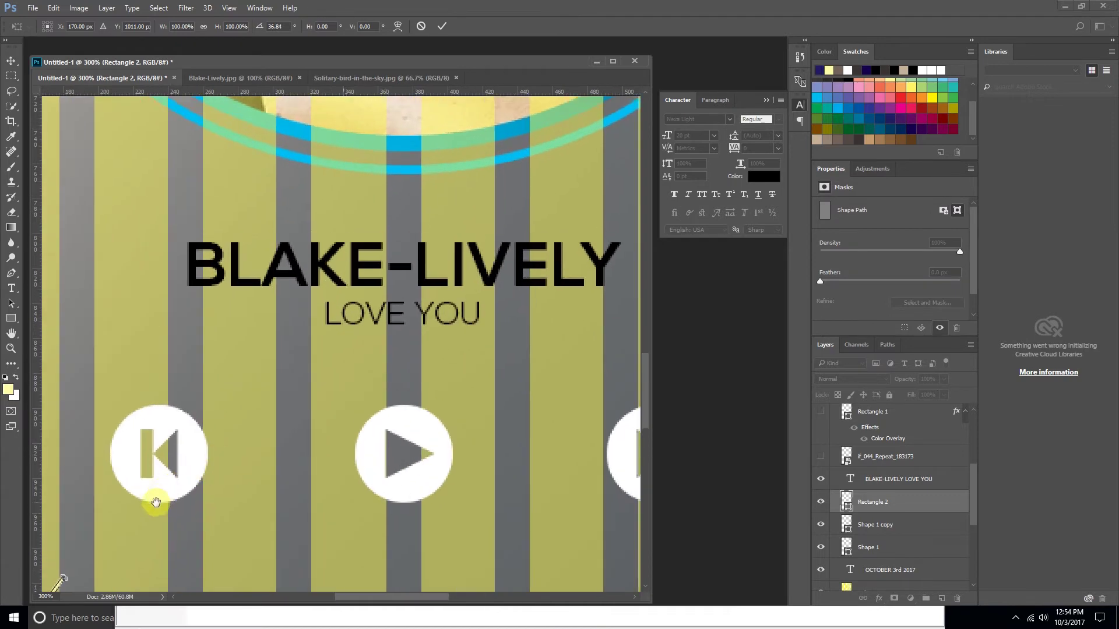
drag(375, 349, 380, 341)
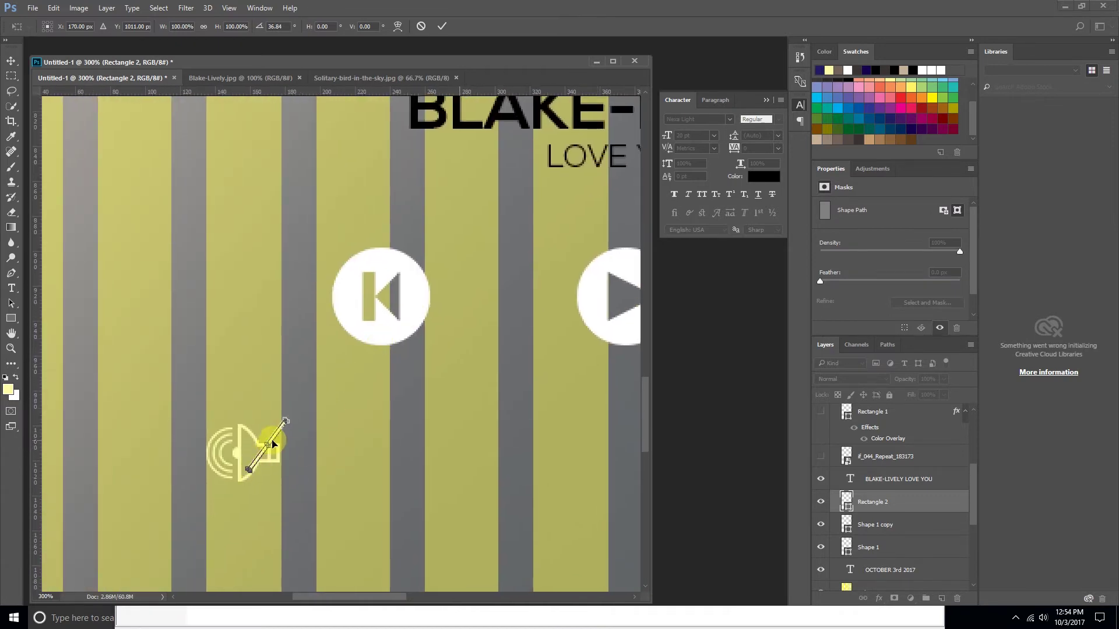
drag(270, 443, 238, 452)
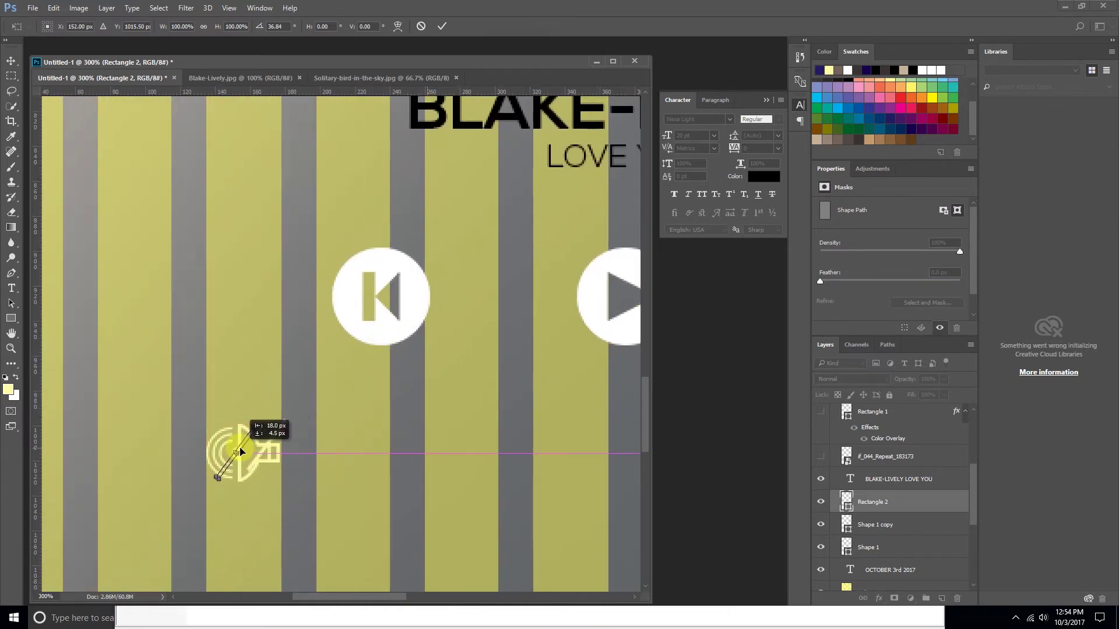
drag(257, 428, 270, 413)
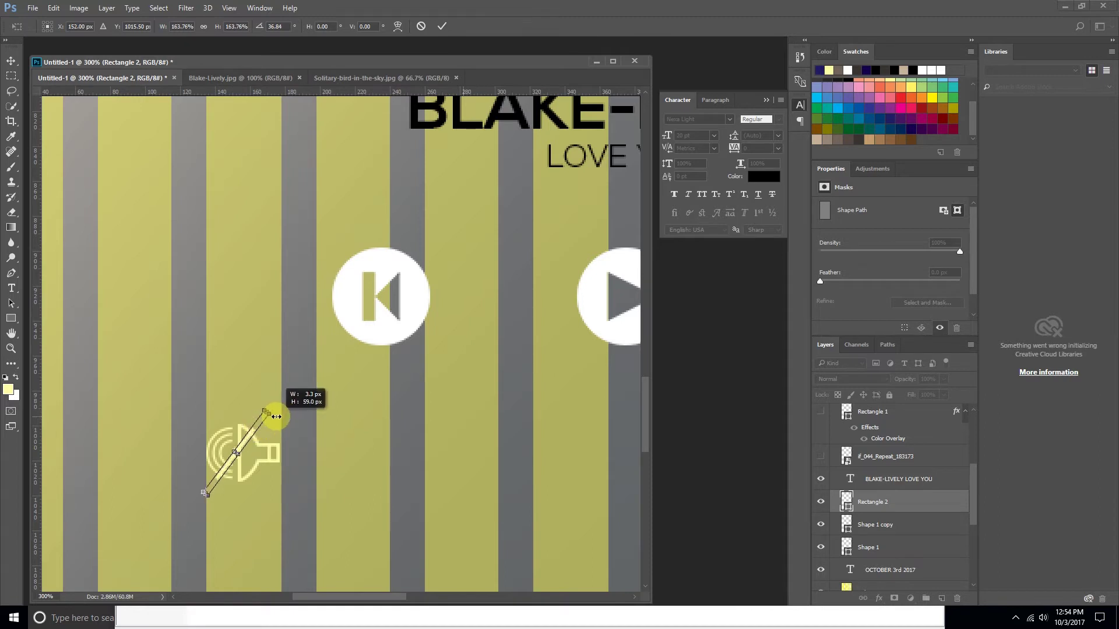
key(Return)
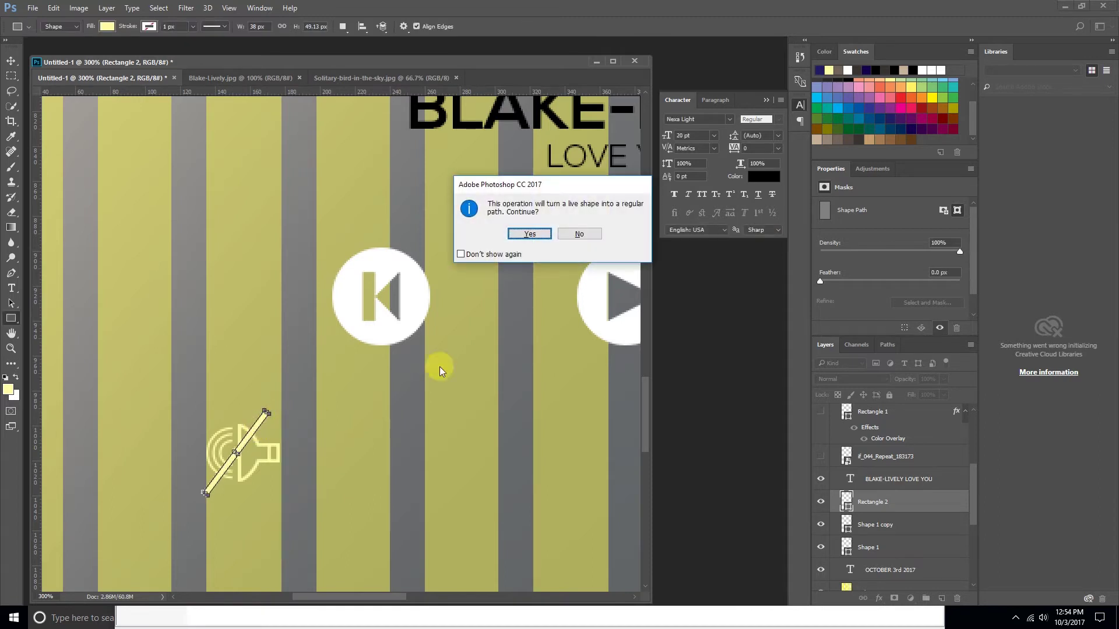
- Accept converting the live shape to a path and dismiss the new rectangle prompt
click(509, 239)
click(392, 415)
click(609, 241)
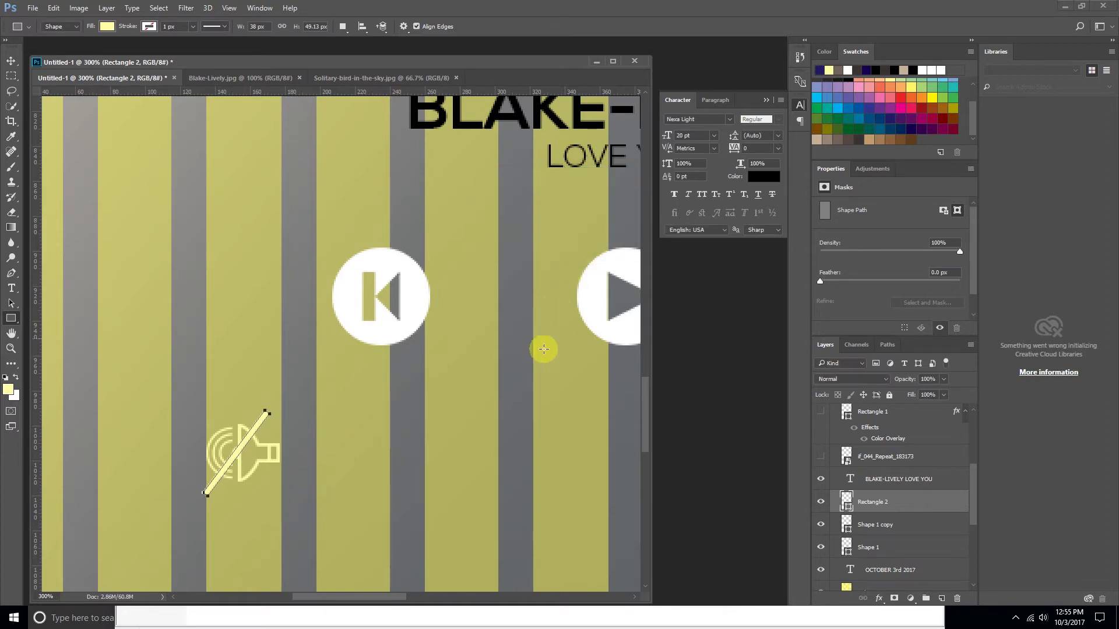
click(883, 479)
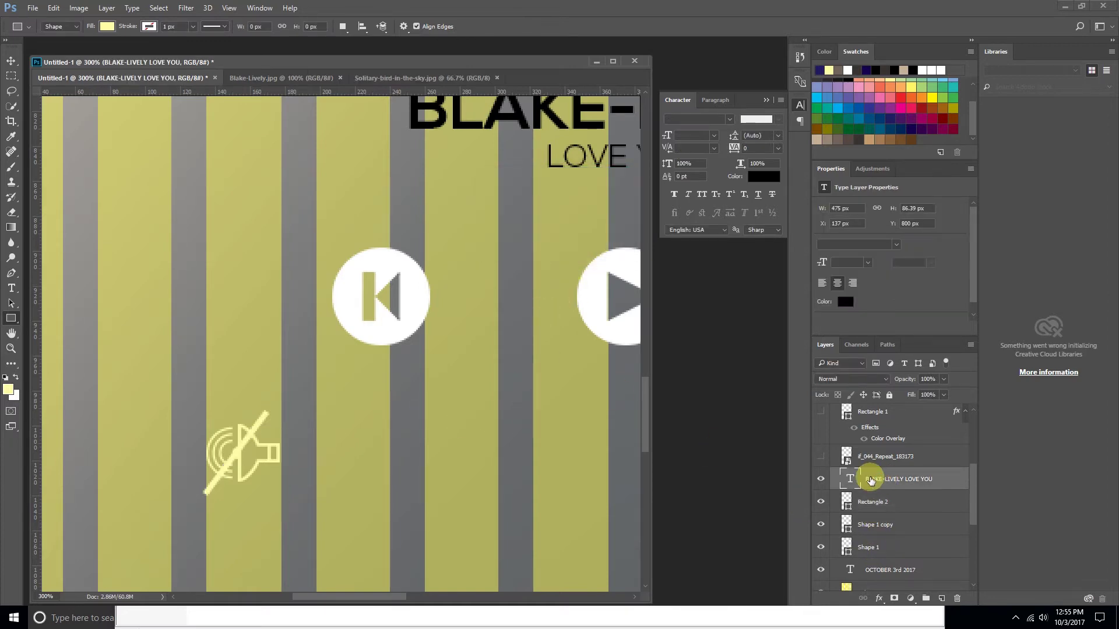
- Dismiss the exact-size rectangle options and make Rectangle 2 the active layer
scroll(607, 509, down, 2)
scroll(606, 510, down, 2)
scroll(619, 496, down, 1)
scroll(619, 496, up, 1)
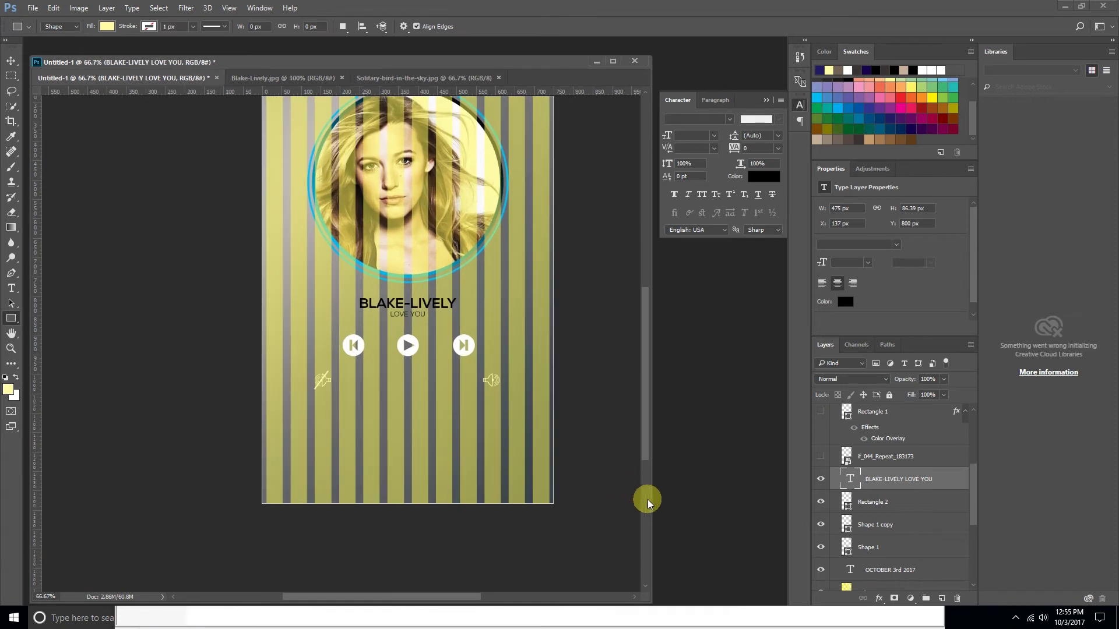
scroll(582, 473, up, 1)
drag(407, 462, 310, 447)
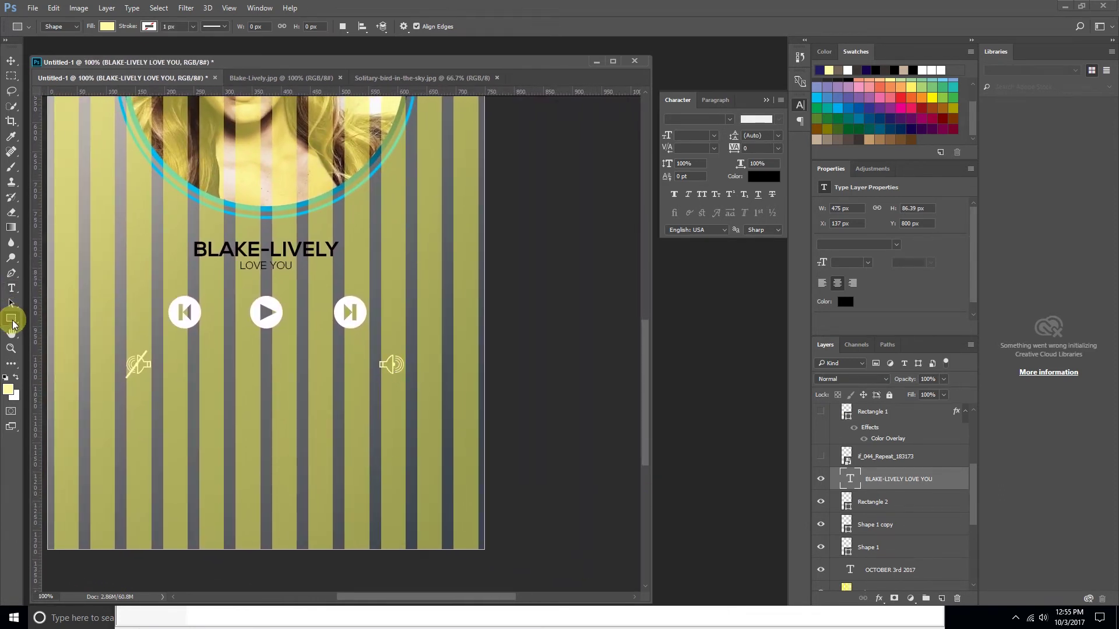
click(153, 368)
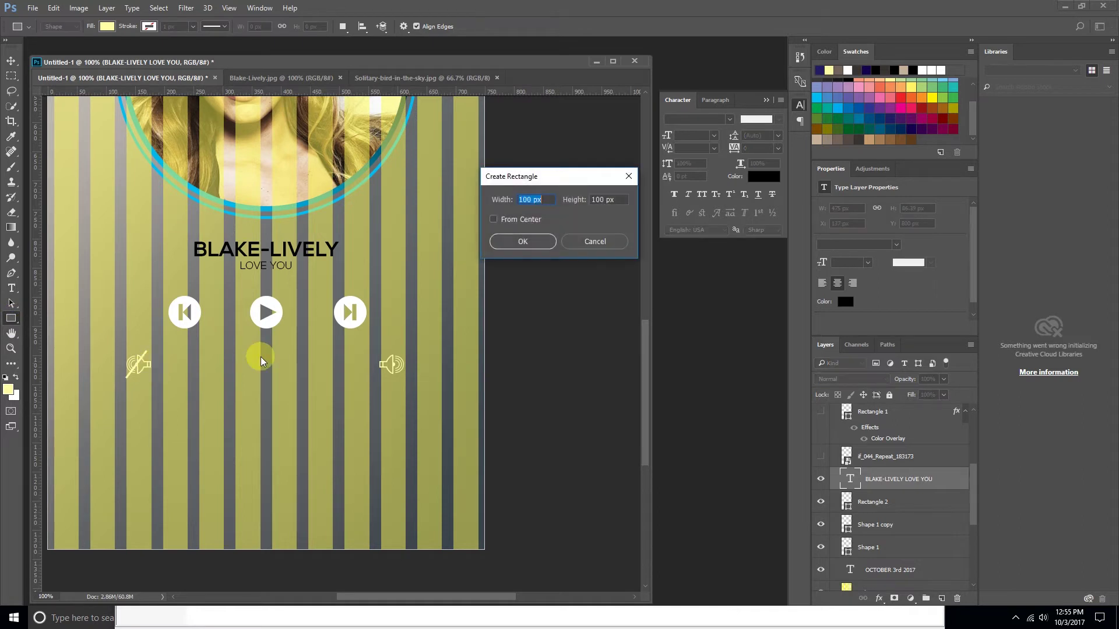
click(591, 240)
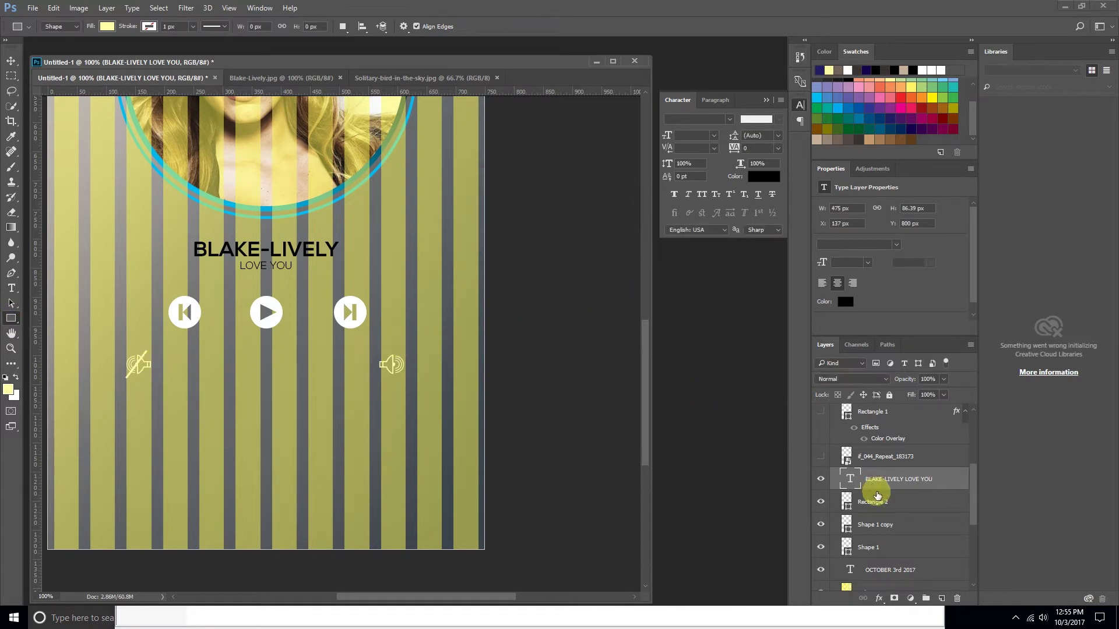
click(875, 502)
- Draw a 384×4 px slider line from the mute to the speaker icon, nudged up 2 px
drag(149, 365, 378, 365)
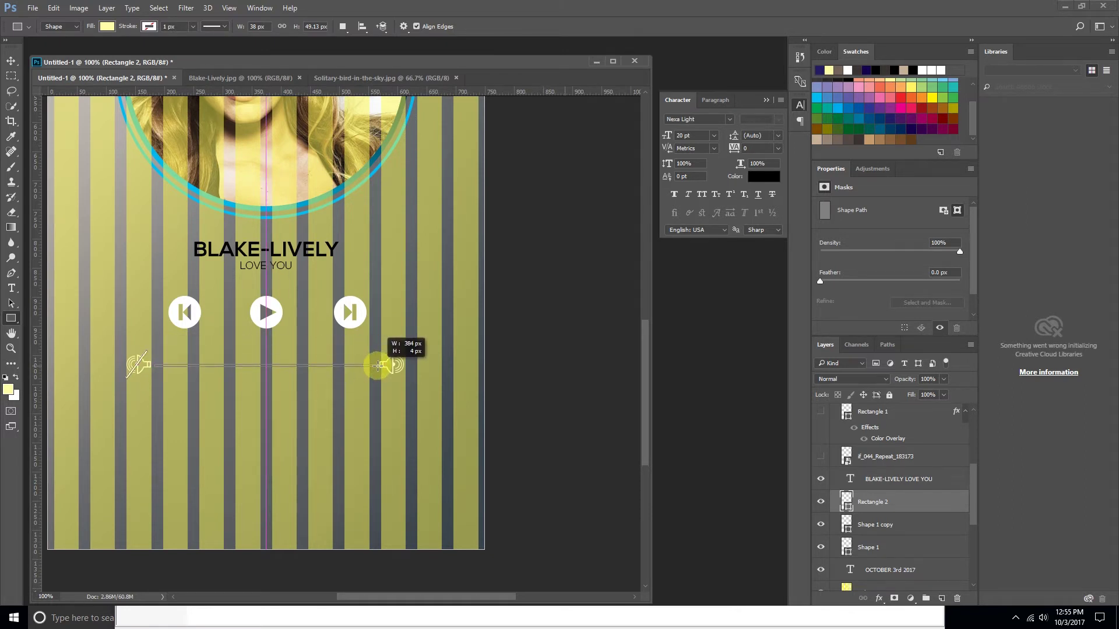
drag(378, 365, 379, 366)
click(11, 61)
click(271, 334)
key(Up)
key(Up)
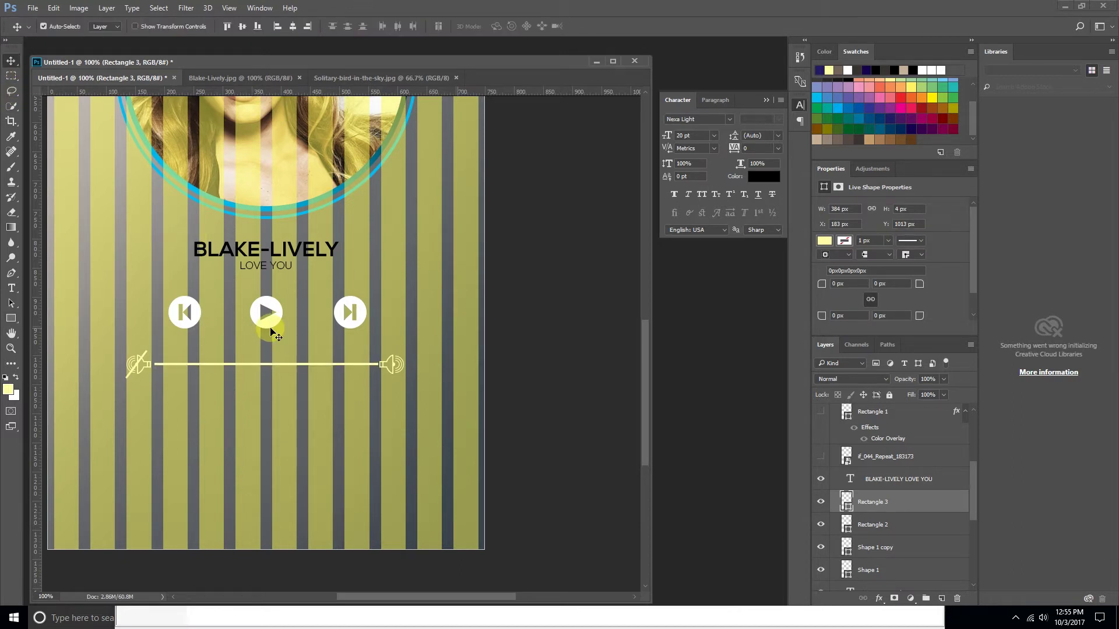
right_click(882, 501)
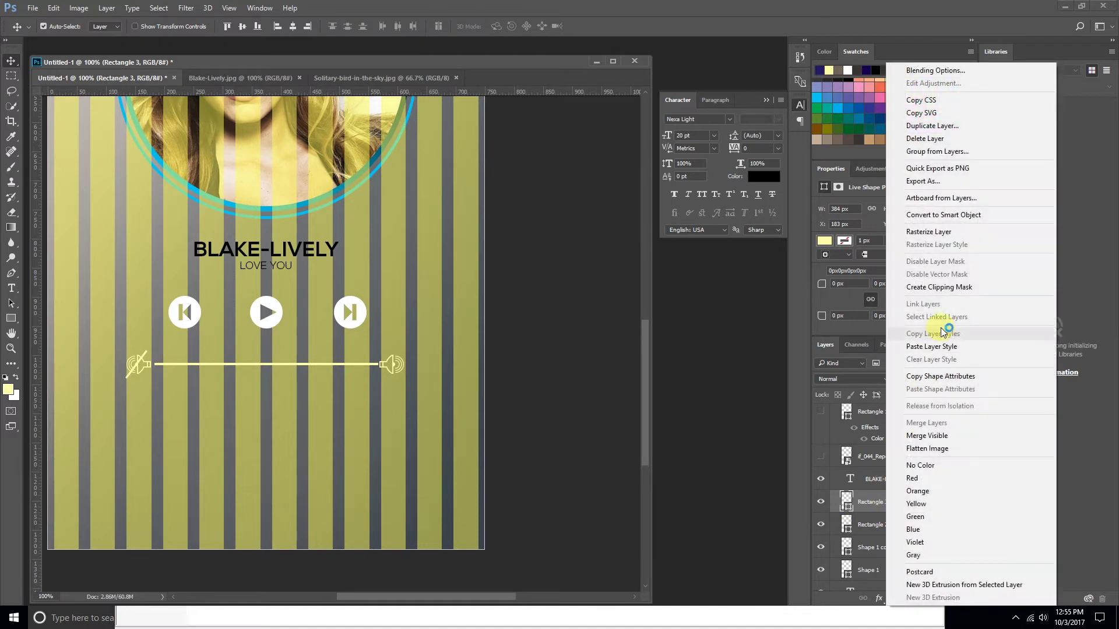
- Duplicate Rectangle 3 and shorten the copy to about 299 px
click(941, 134)
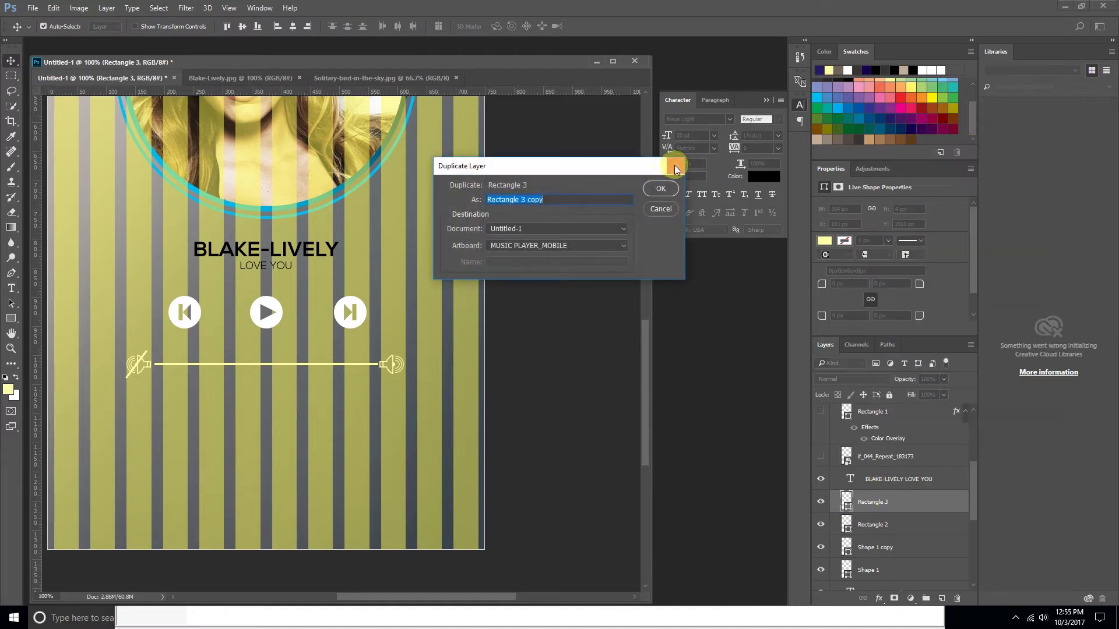
click(647, 187)
drag(417, 375, 418, 383)
key(ctrl+t)
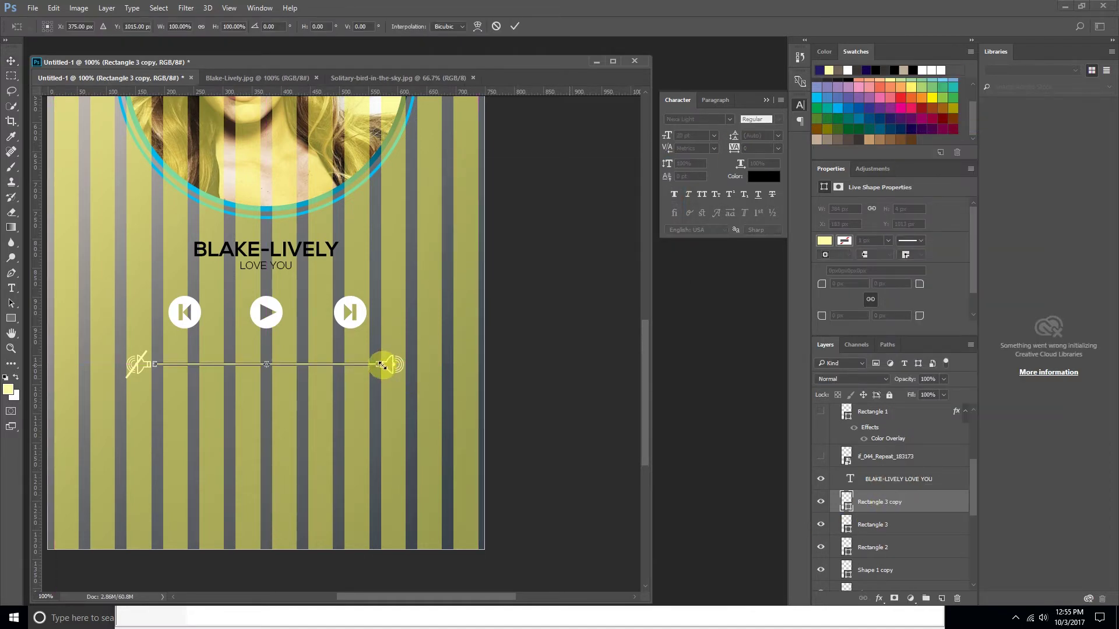
drag(380, 364, 325, 380)
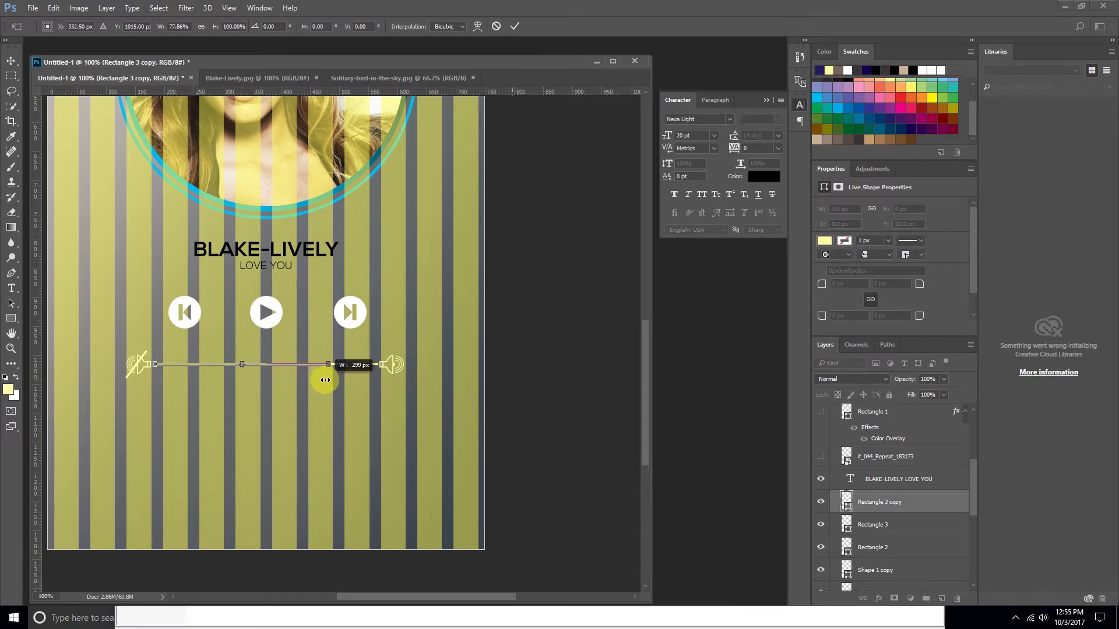
key(Escape)
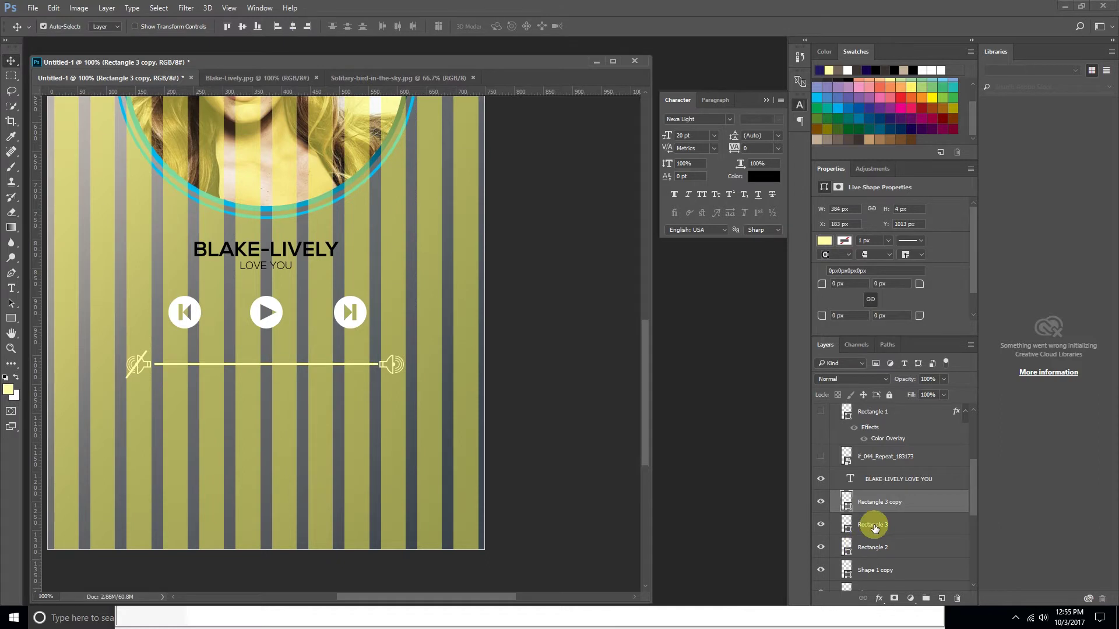
- Add a Color Overlay to Rectangle 3 to make the track white
click(874, 528)
click(879, 599)
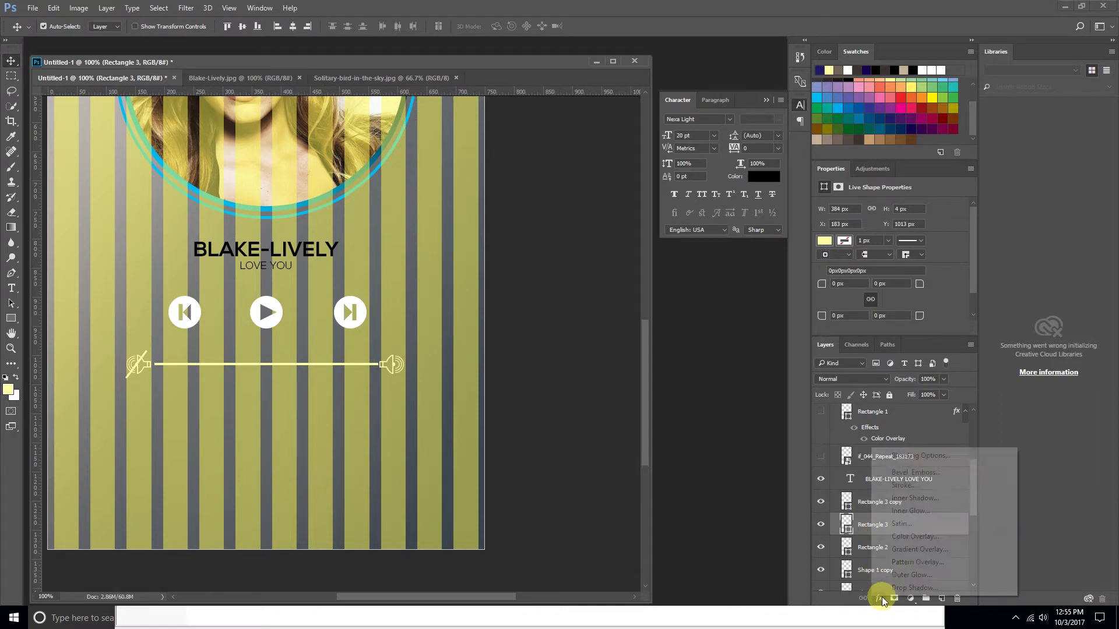
click(911, 536)
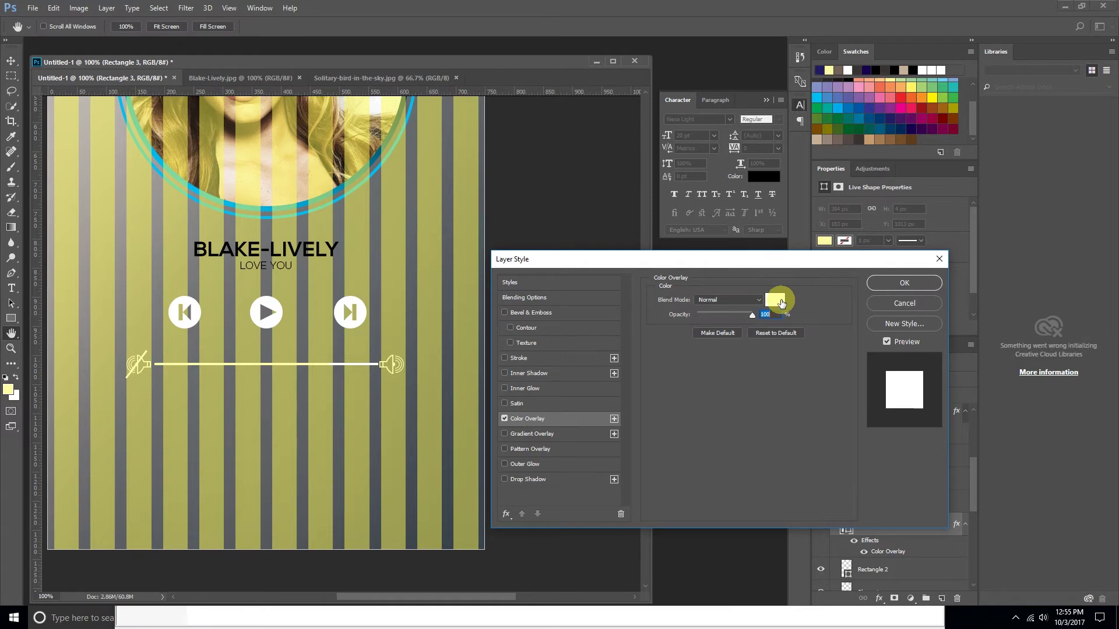
click(909, 283)
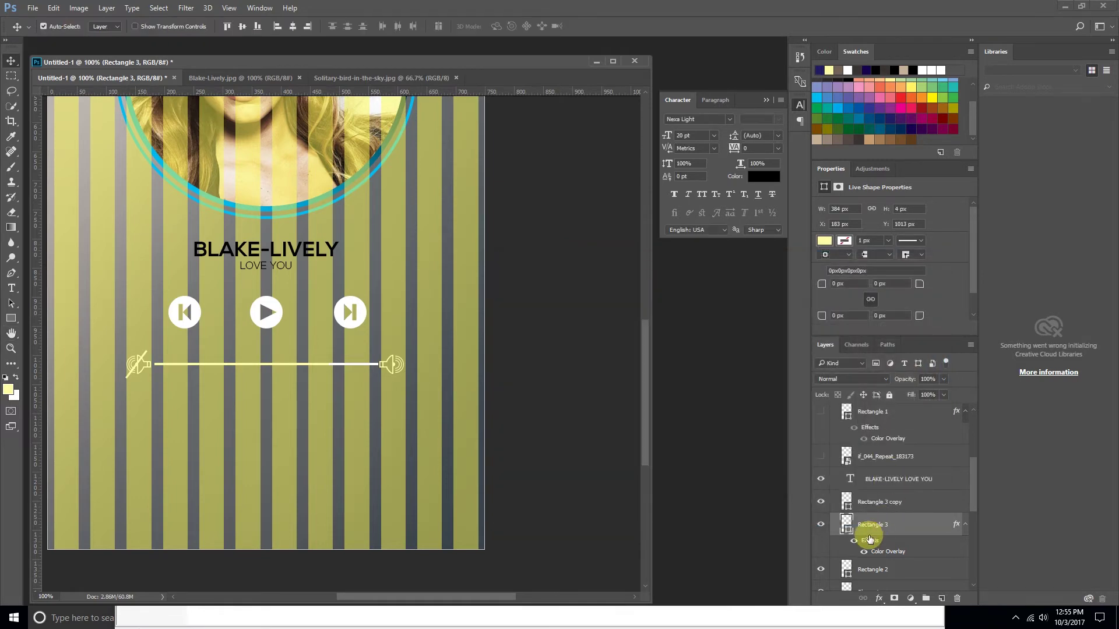
- Give the copy a cyan Color Overlay sampled from the photo ring, and hide the Columns layer
click(875, 502)
click(879, 598)
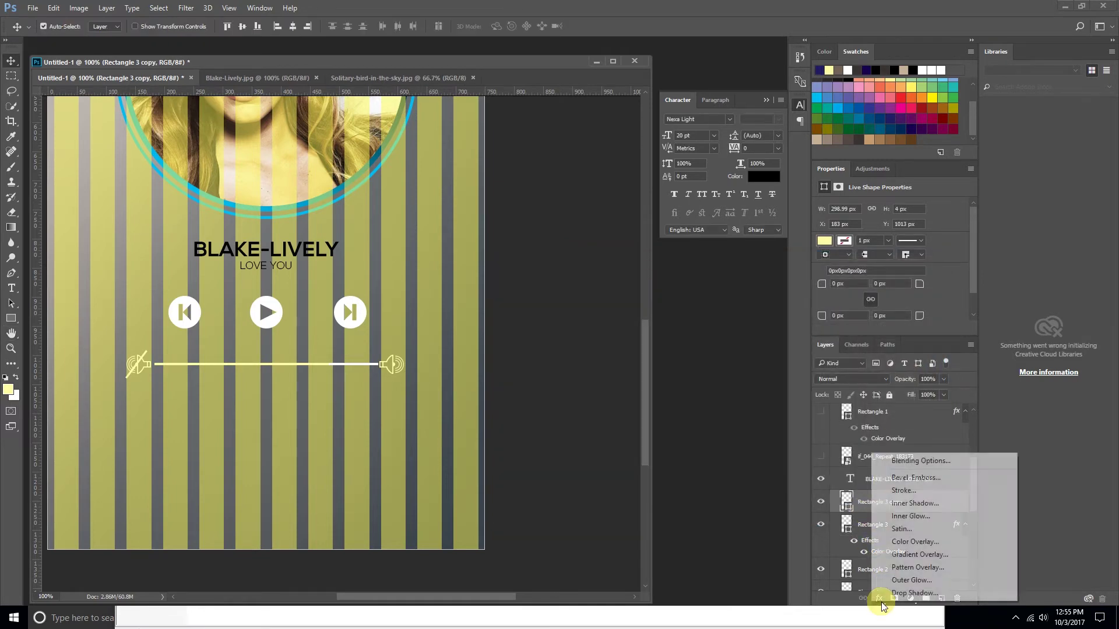
click(901, 542)
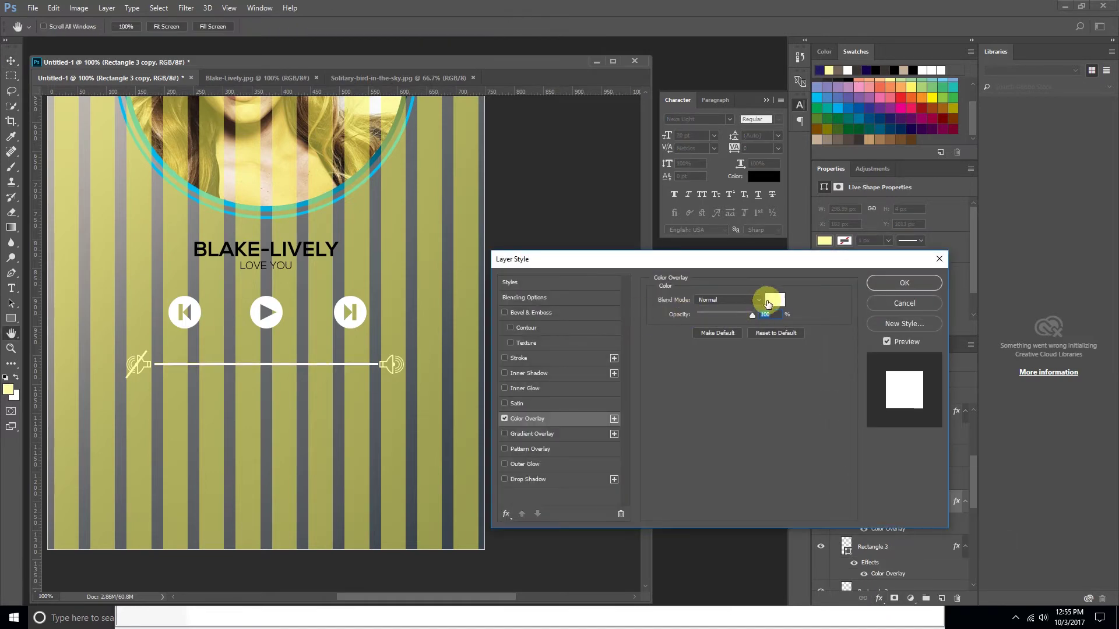
click(775, 300)
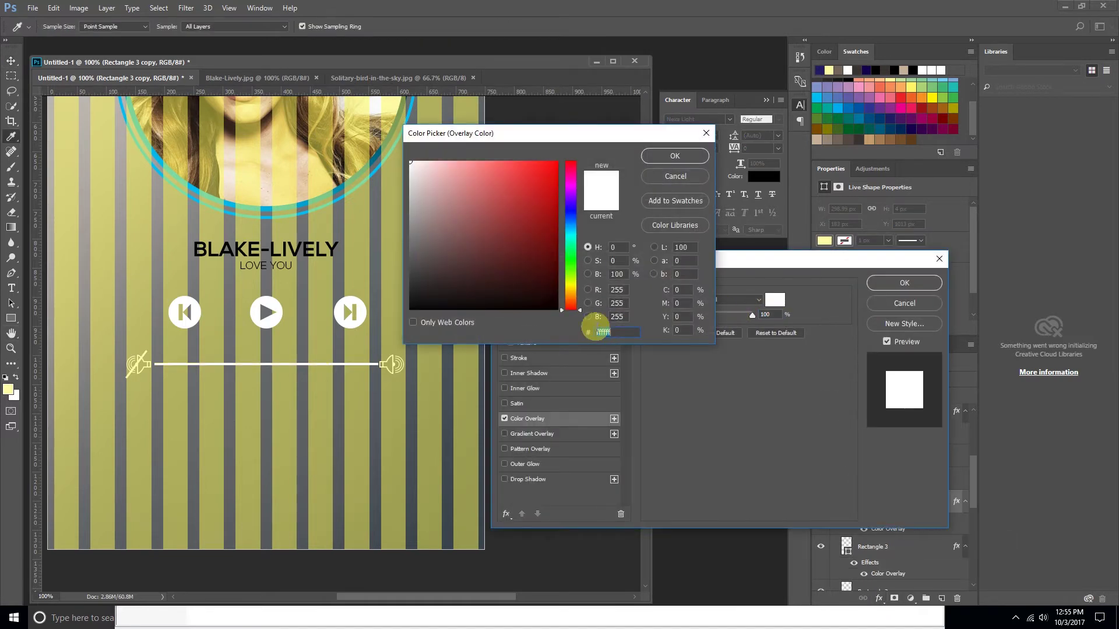
click(229, 204)
click(652, 156)
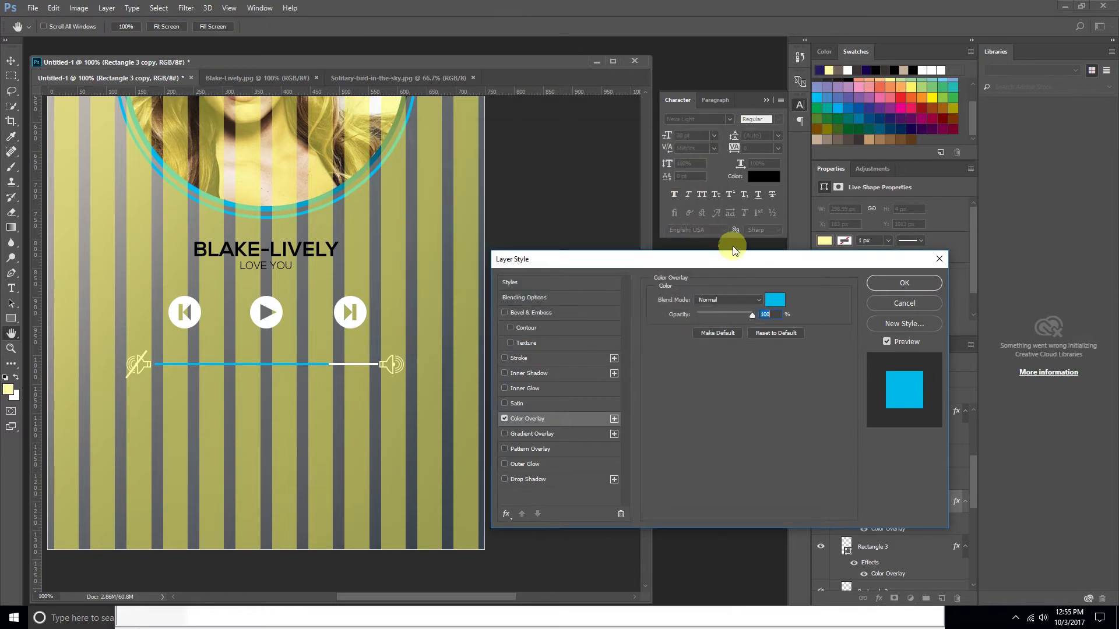
click(890, 290)
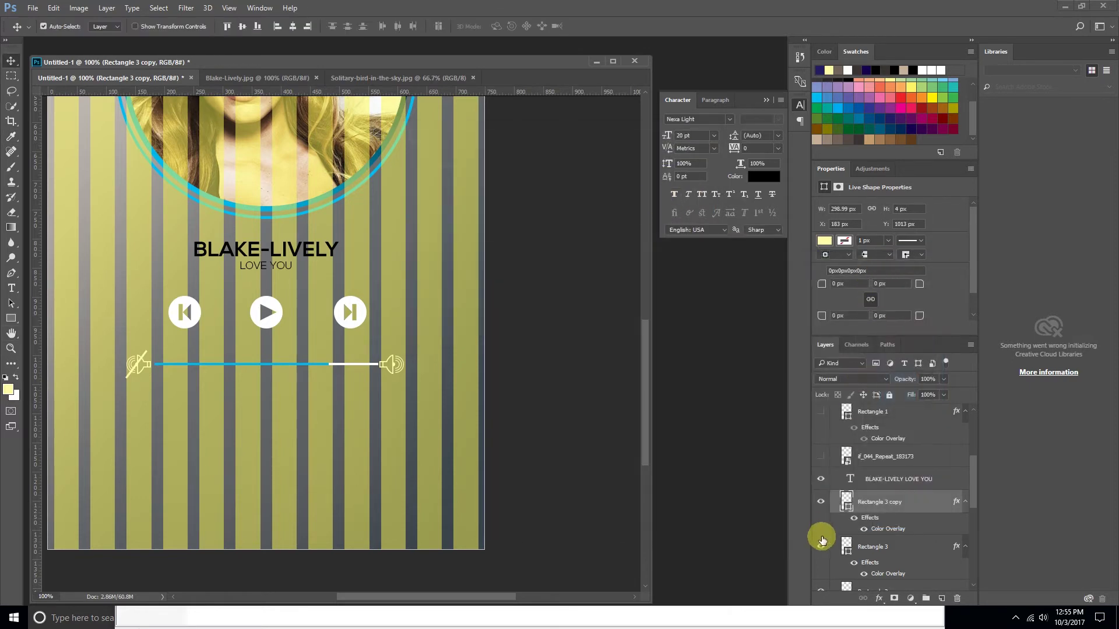
scroll(822, 539, down, 3)
scroll(821, 539, down, 2)
click(821, 522)
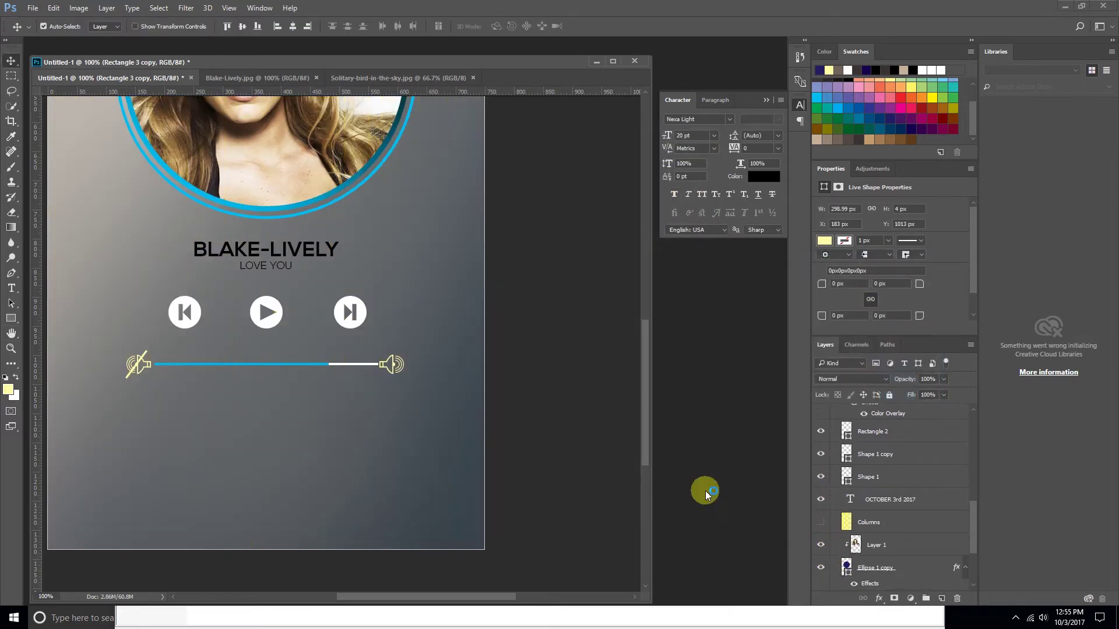
scroll(379, 365, down, 2)
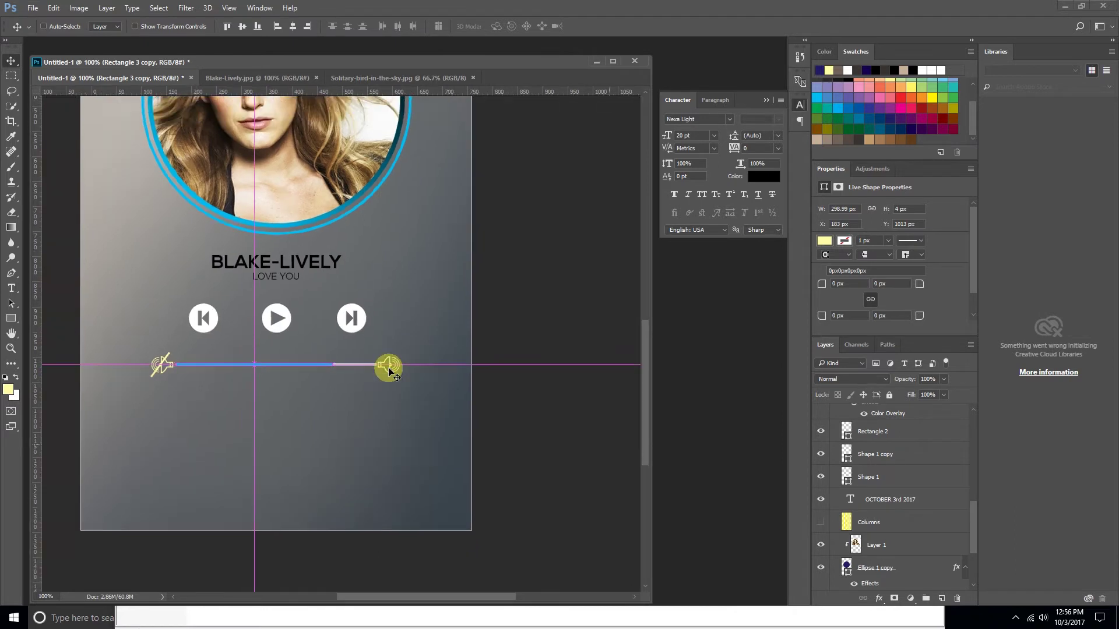
scroll(408, 379, up, 2)
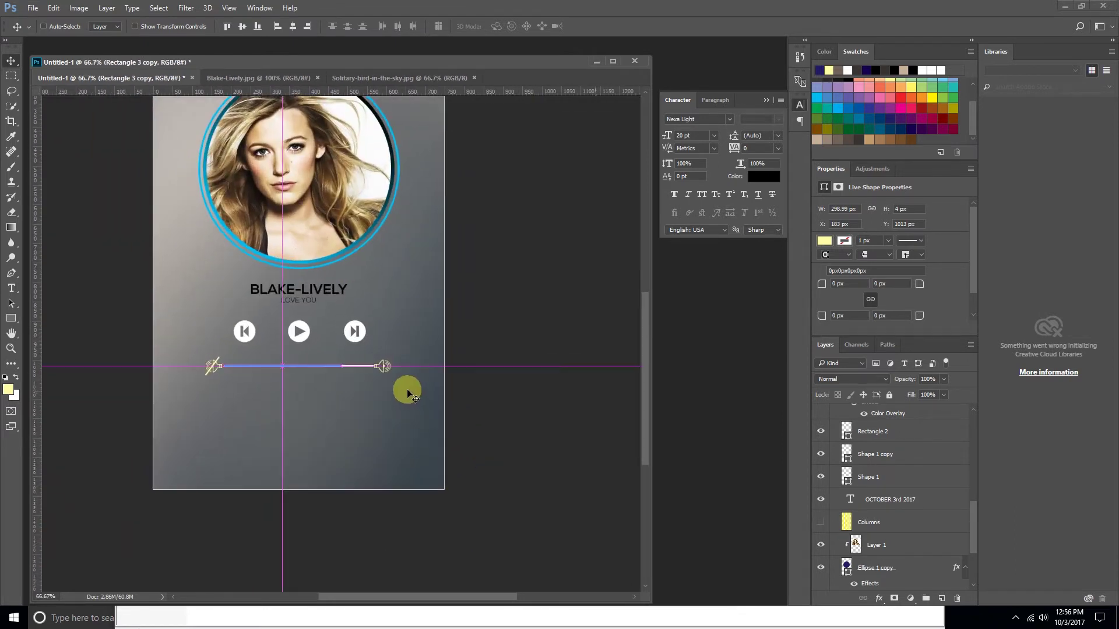
right_click(408, 381)
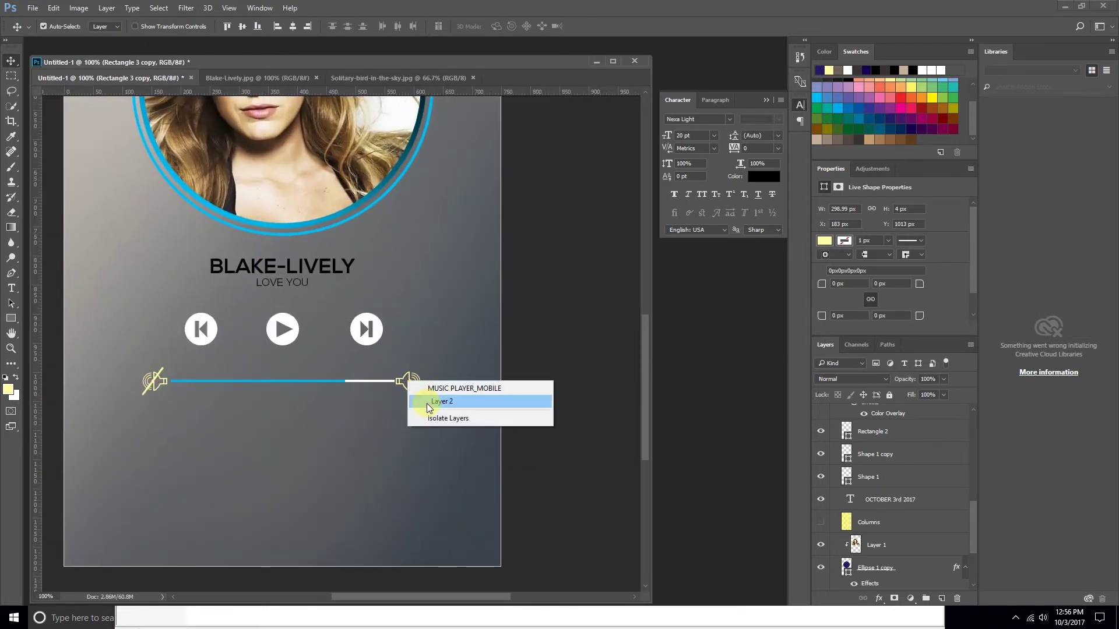
click(435, 402)
scroll(854, 453, up, 3)
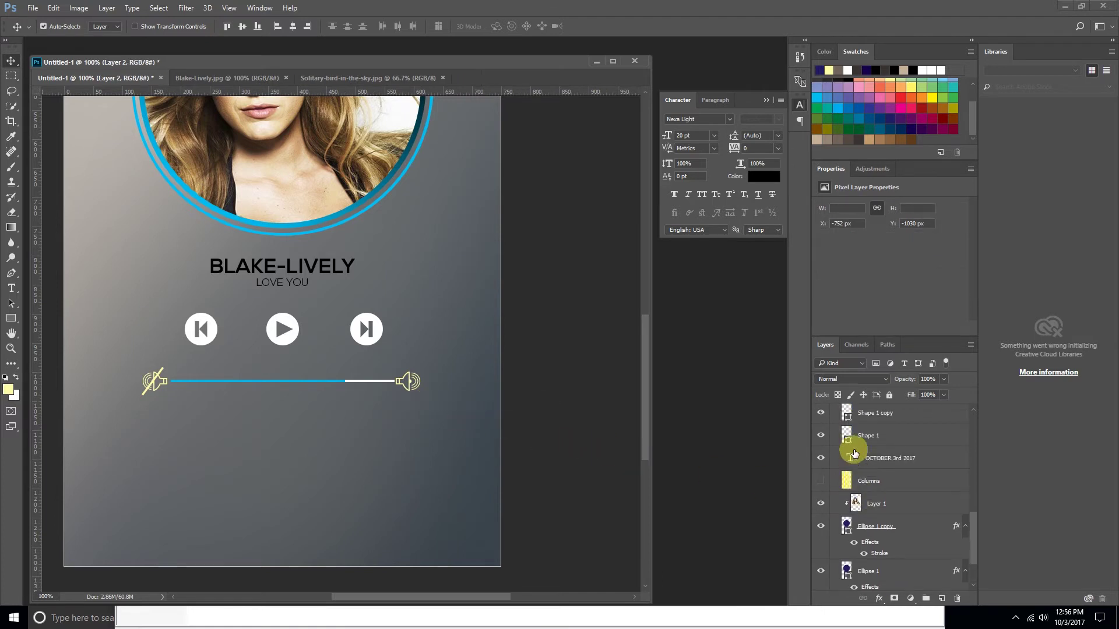
click(853, 464)
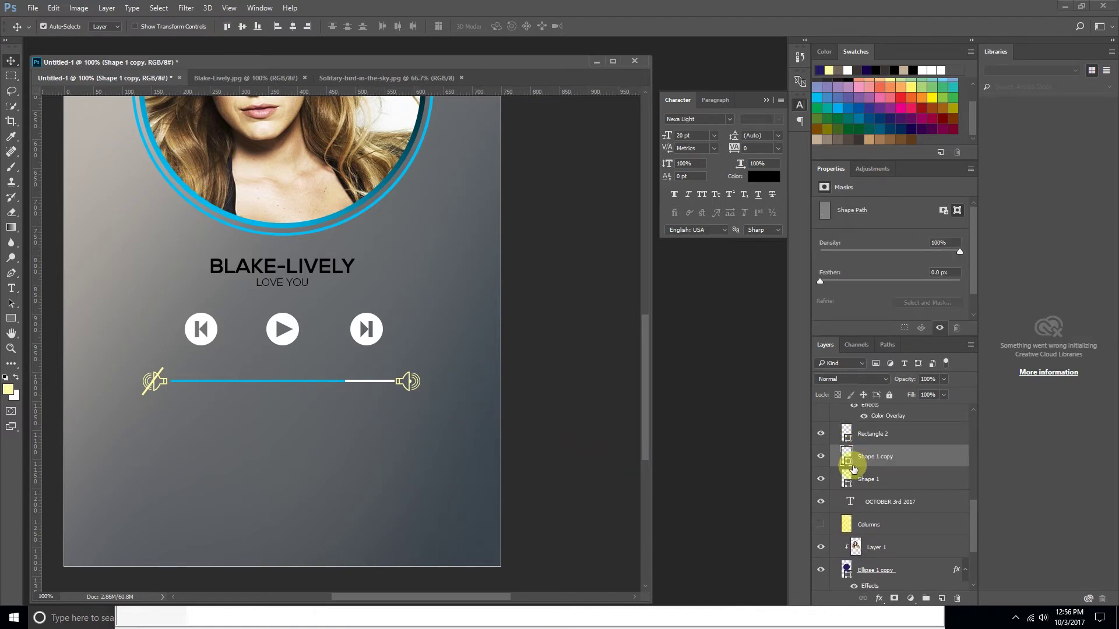
key(ctrl+minus)
key(ctrl+minus)
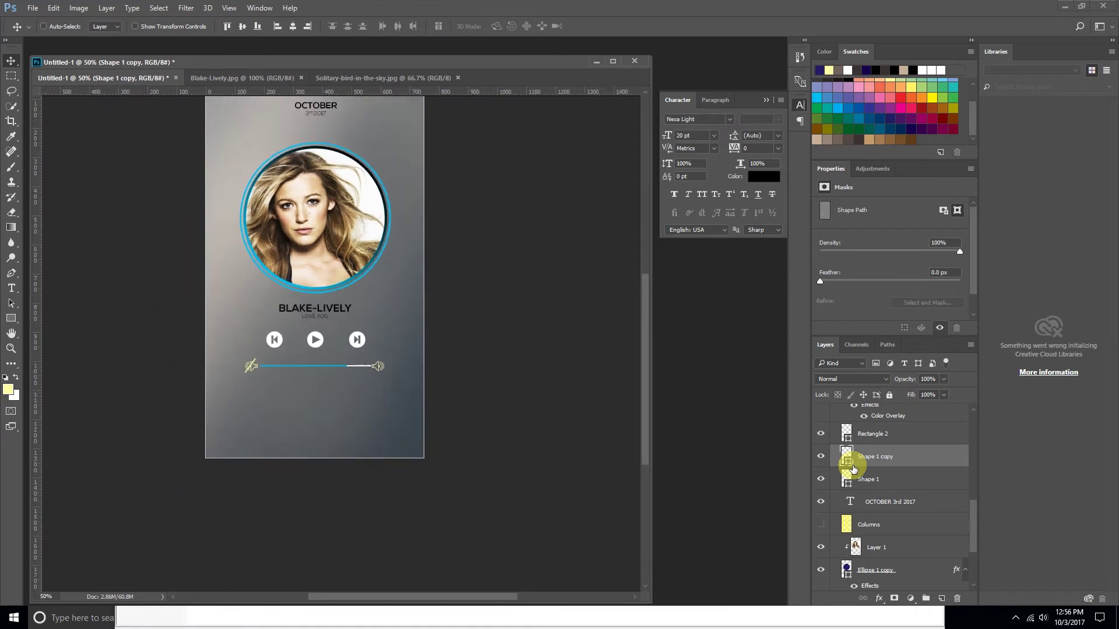
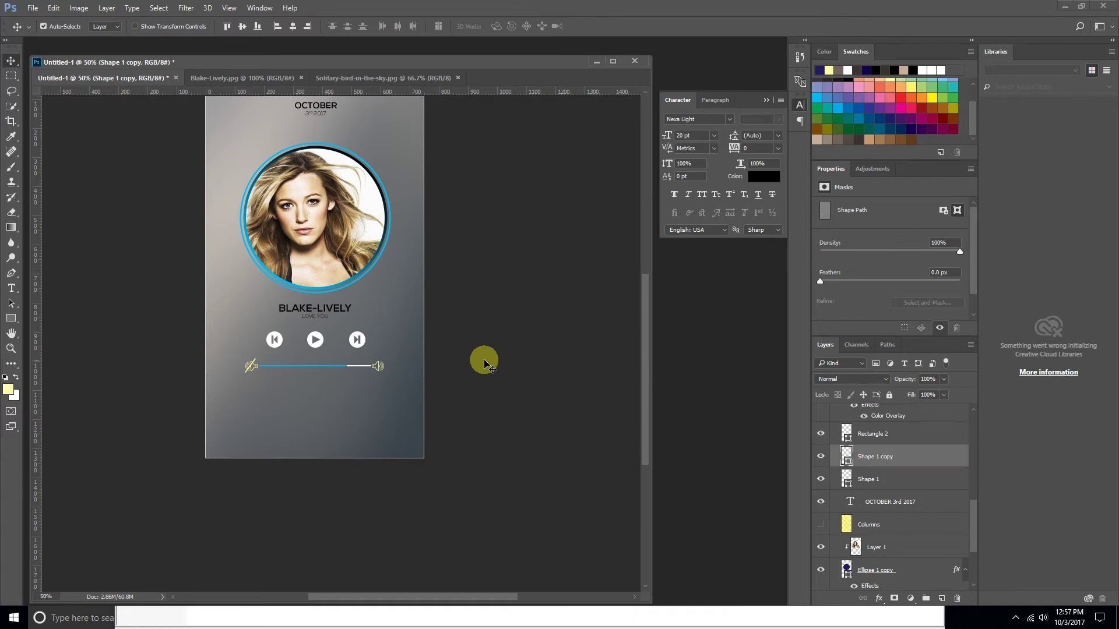
- Inspect the layers under the volume icon and widen the document window to show the whole artboard
key(ctrl+plus)
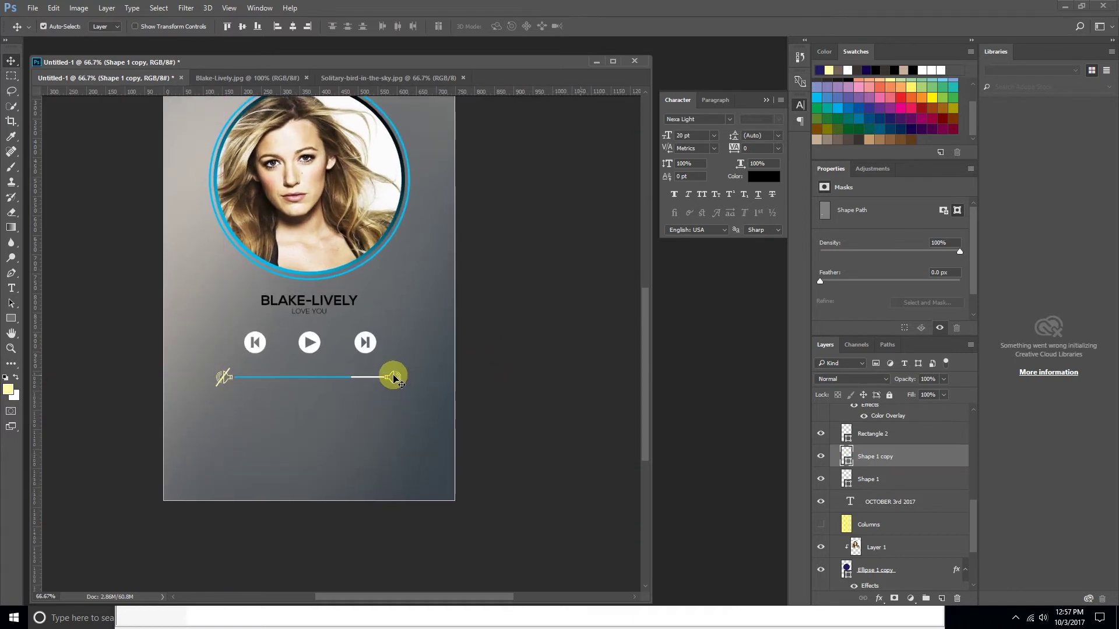
right_click(398, 380)
click(393, 371)
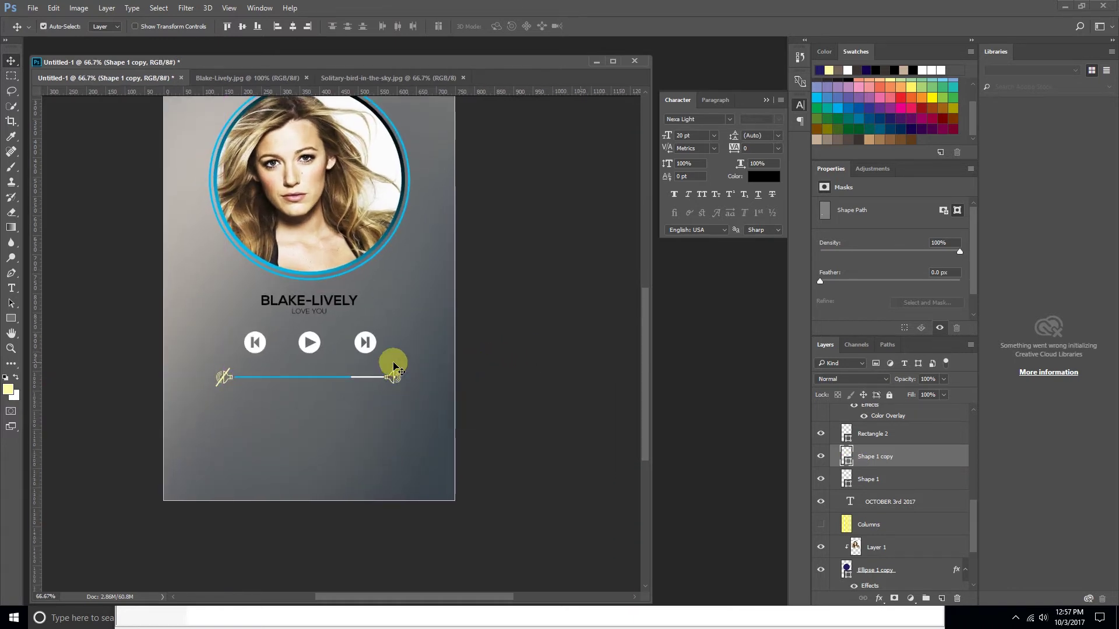
right_click(400, 379)
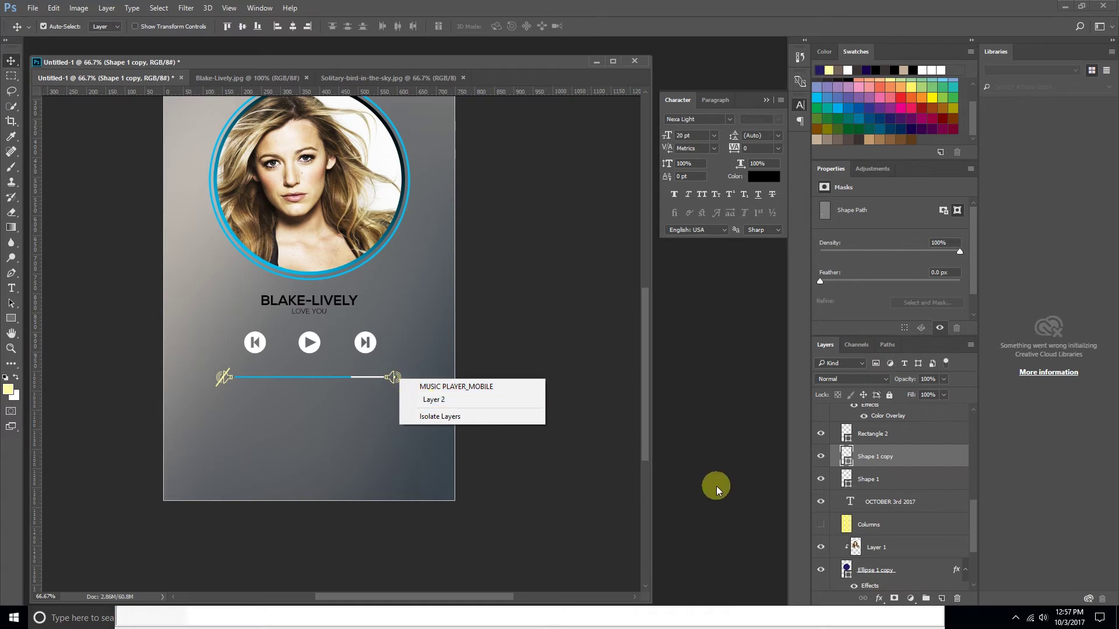
click(865, 496)
click(868, 505)
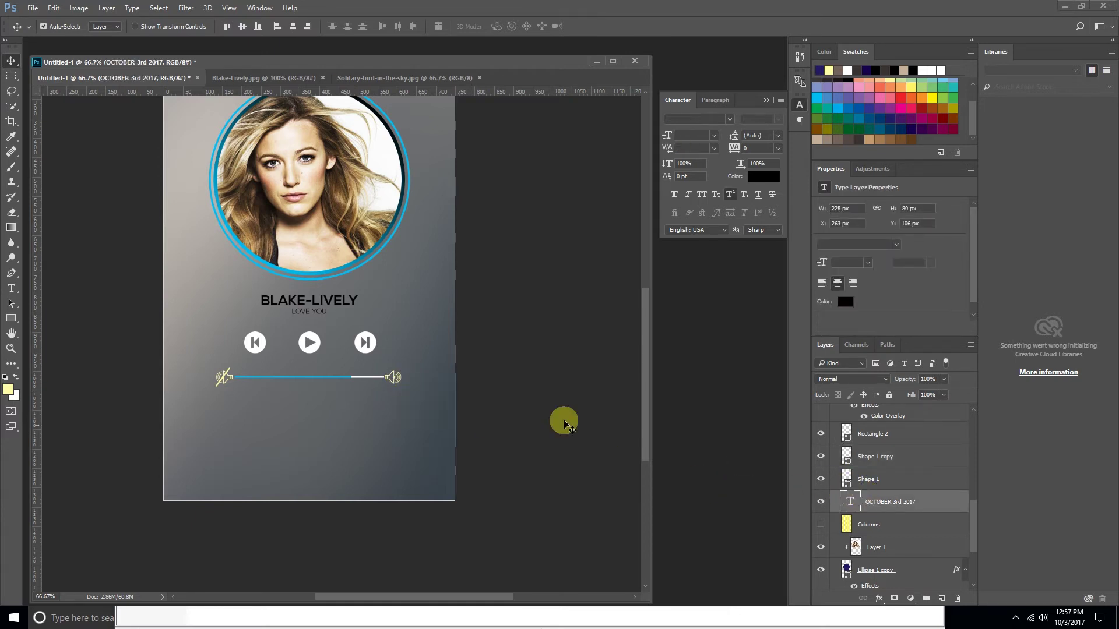
right_click(398, 381)
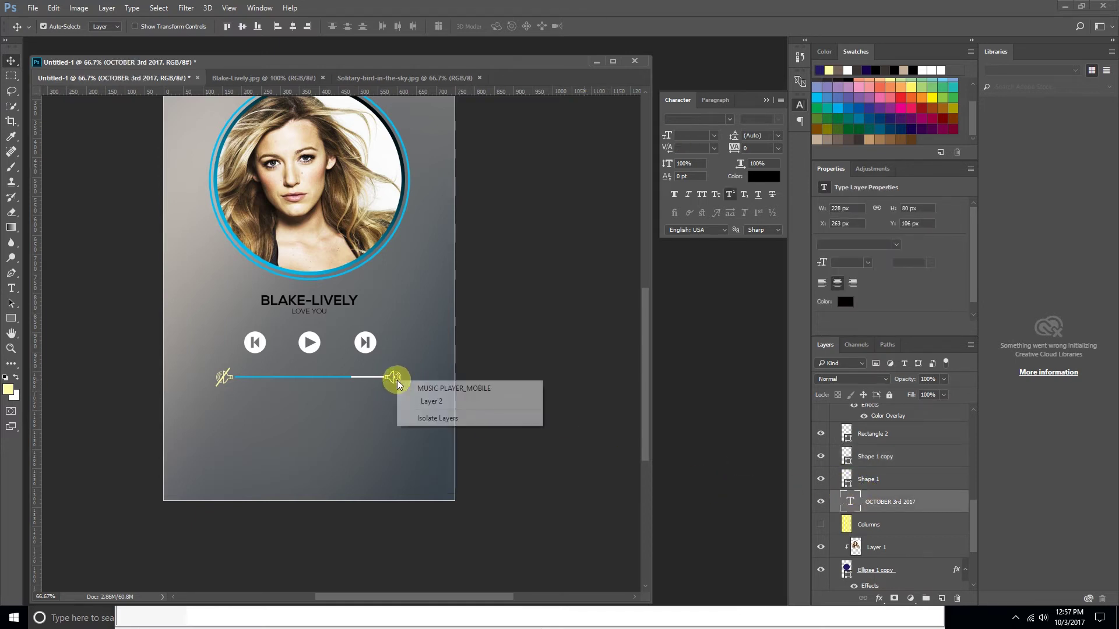
click(403, 386)
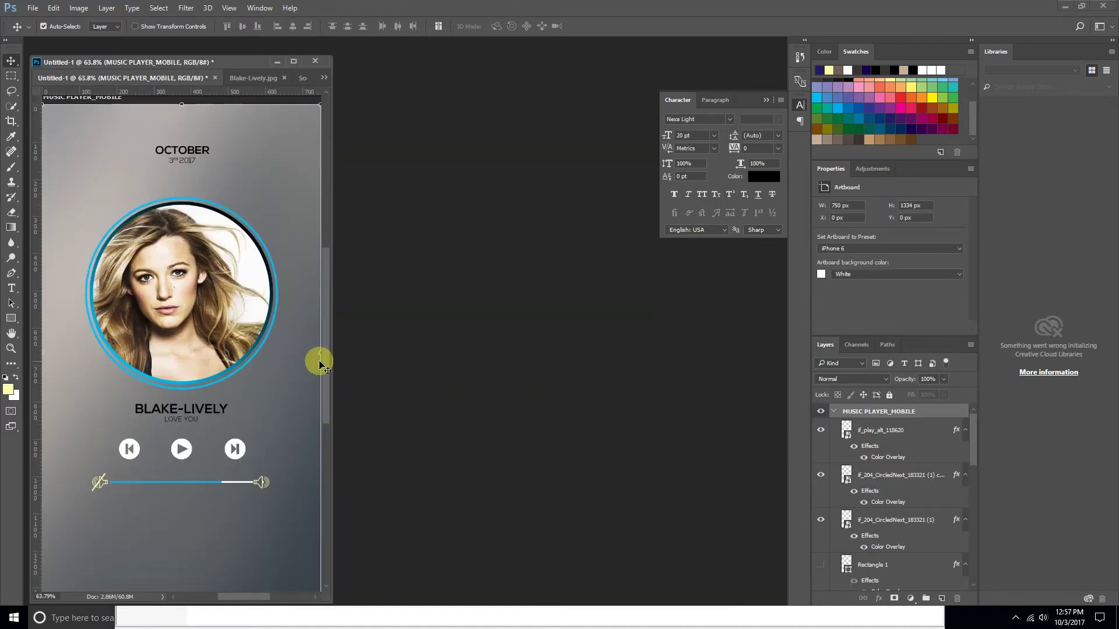
drag(332, 343, 577, 358)
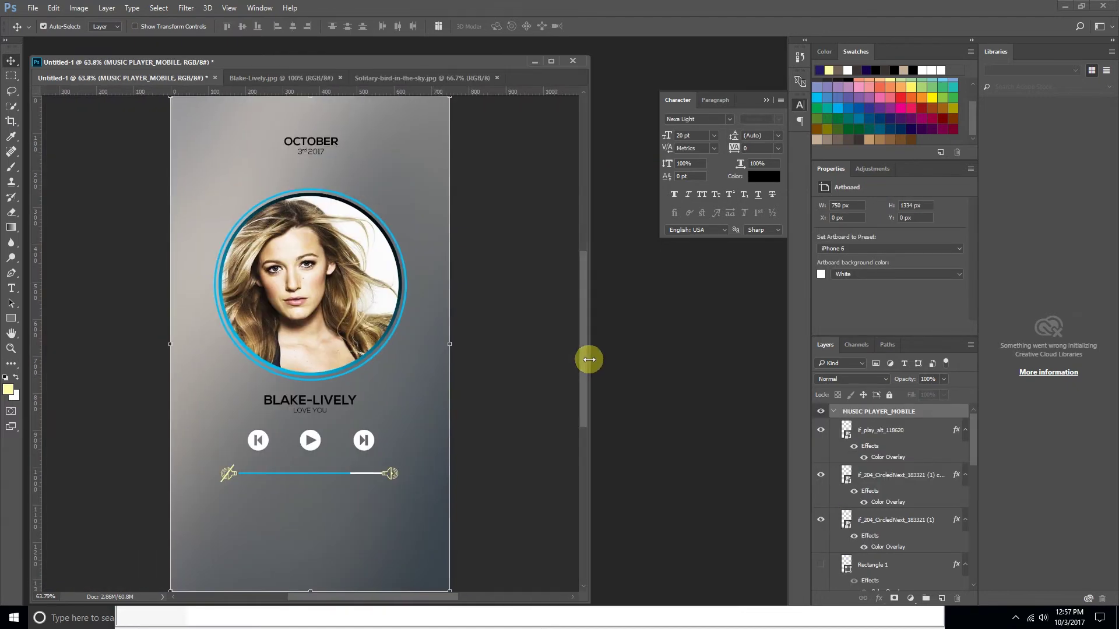
key(ctrl+minus)
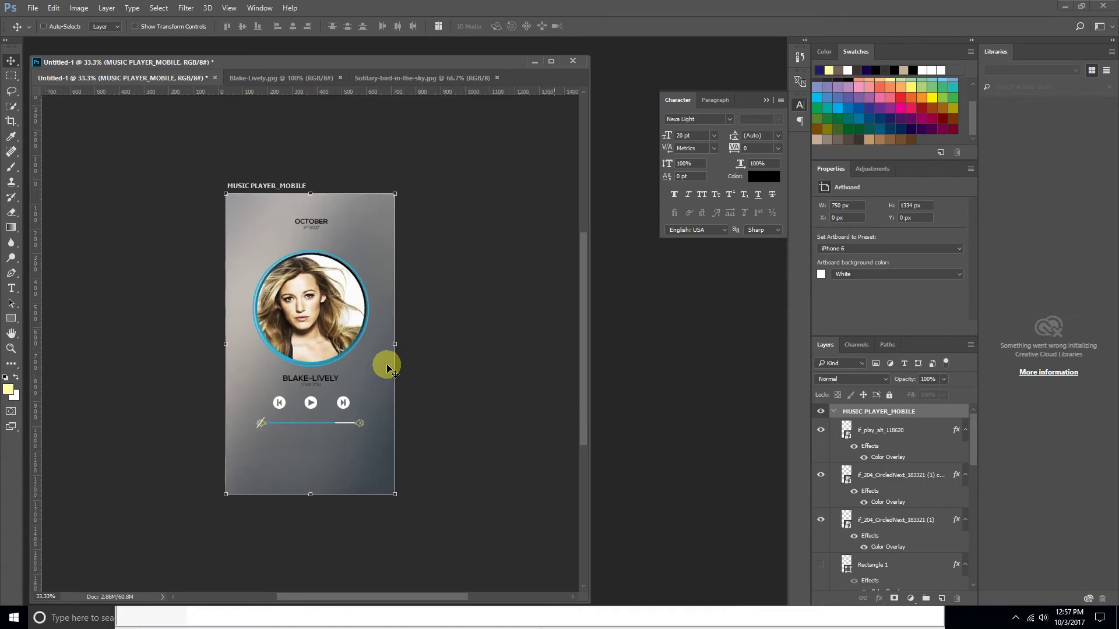
click(523, 422)
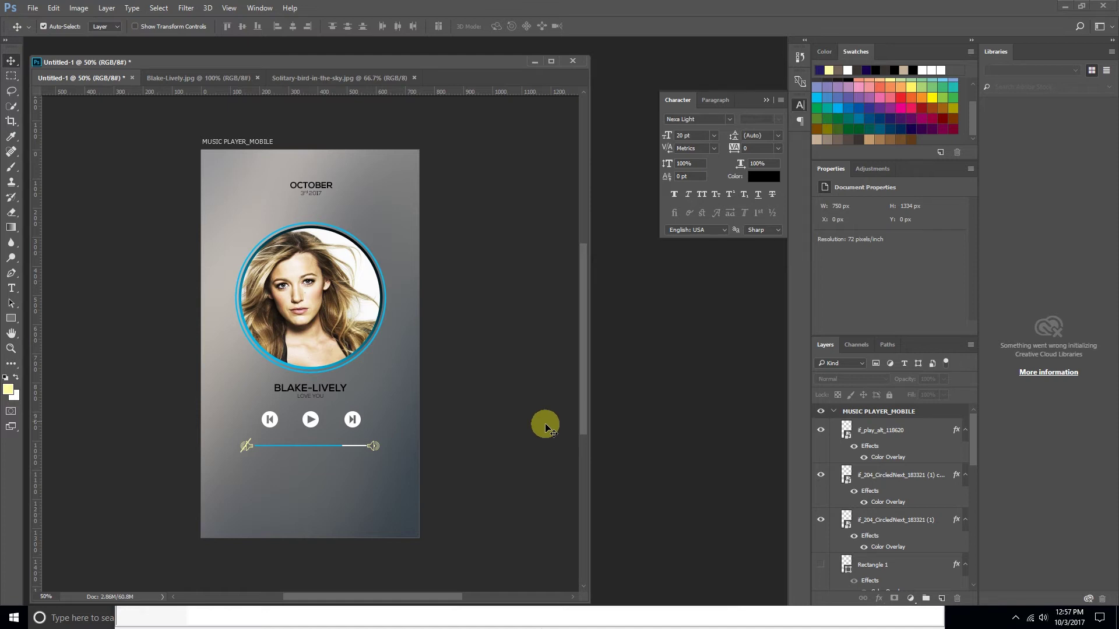
- Give the Shape 1 copy layer a white (#ffffff) Color Overlay
scroll(879, 526, down, 3)
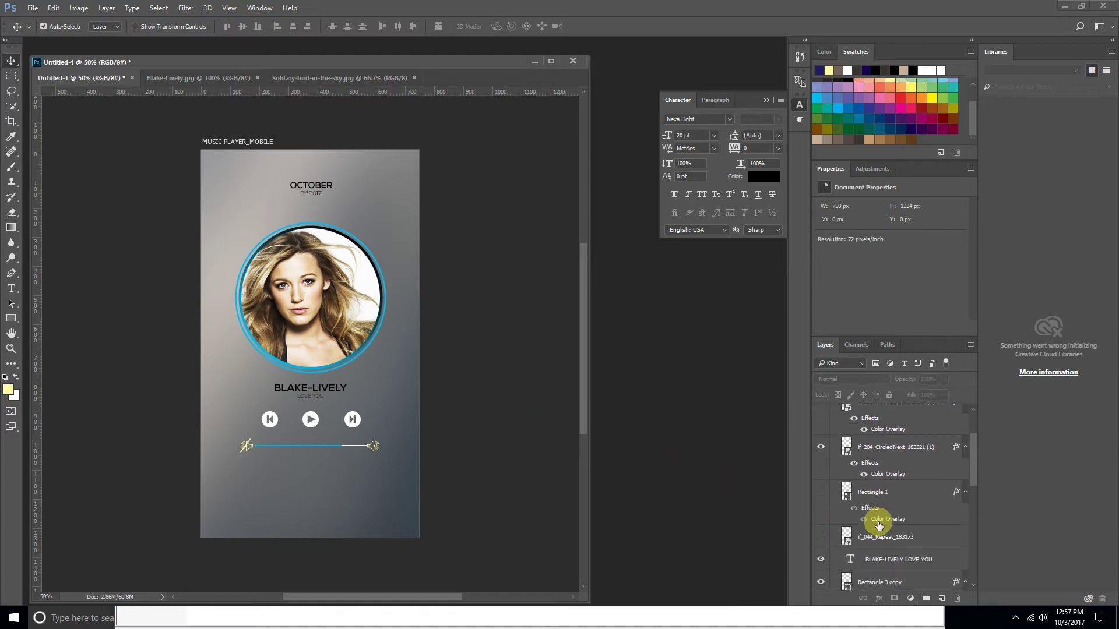
scroll(879, 525, down, 1)
scroll(879, 525, down, 1)
scroll(879, 526, down, 1)
scroll(879, 526, down, 1)
scroll(879, 526, down, 1)
scroll(879, 525, down, 1)
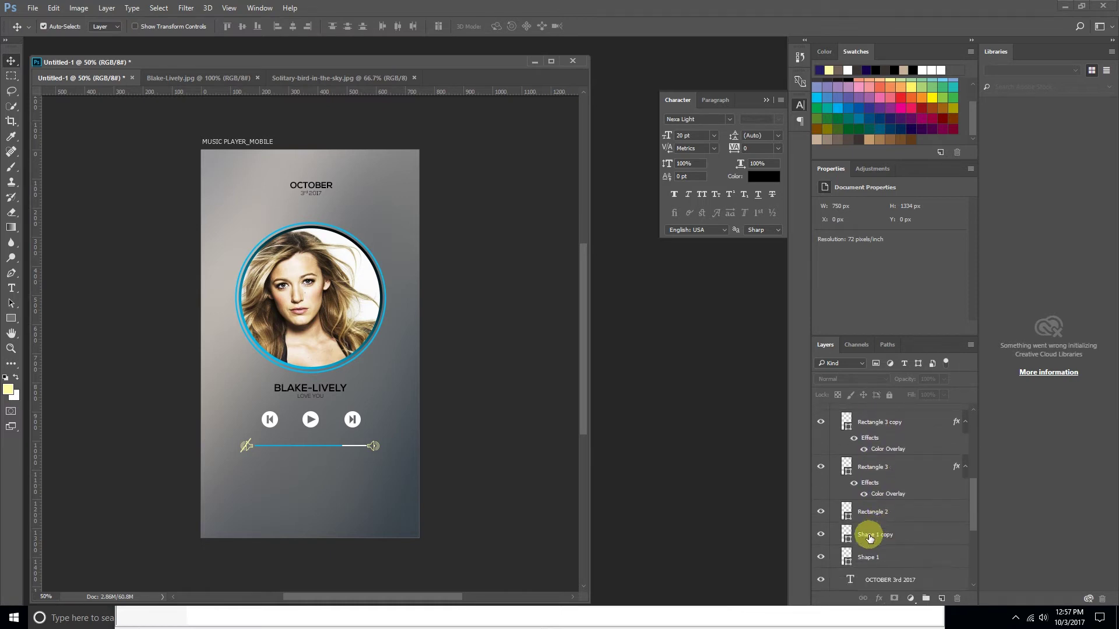
click(830, 541)
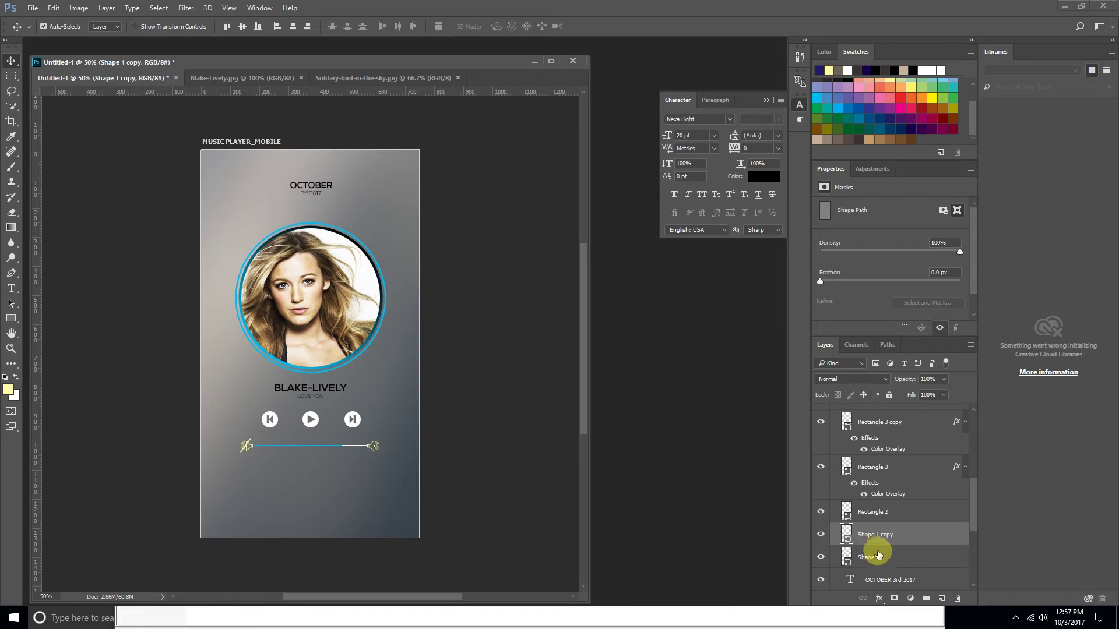
click(879, 598)
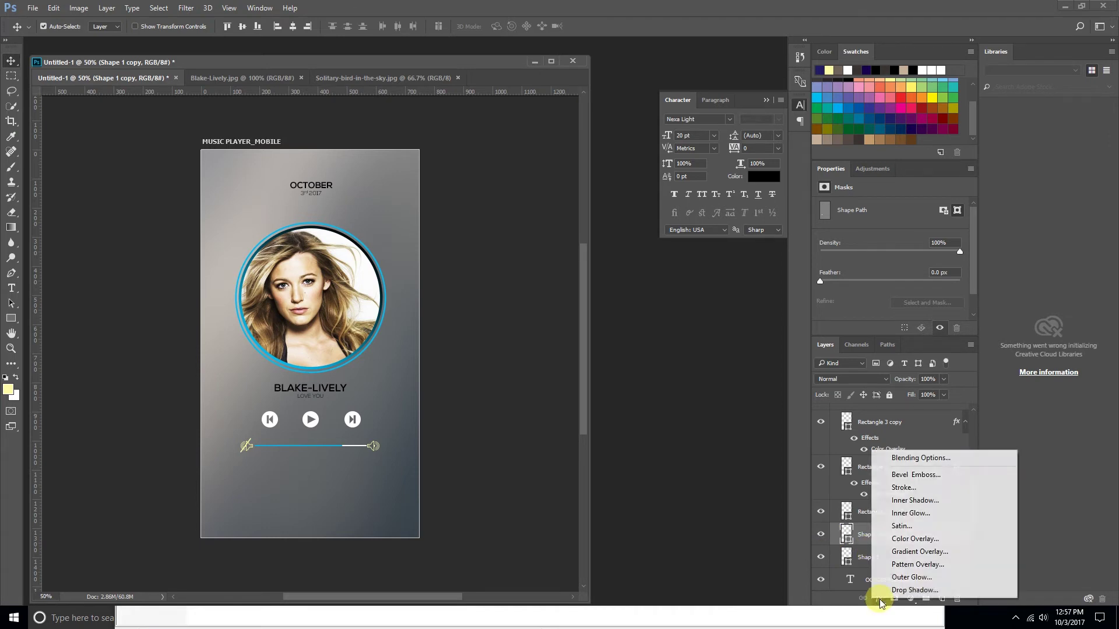
click(912, 538)
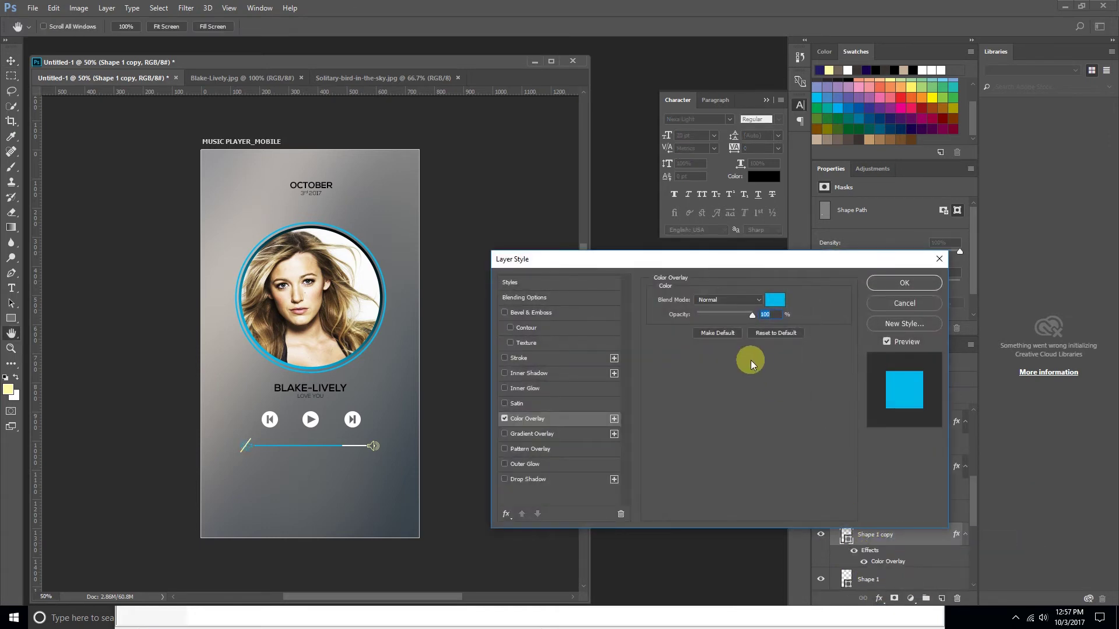
click(774, 301)
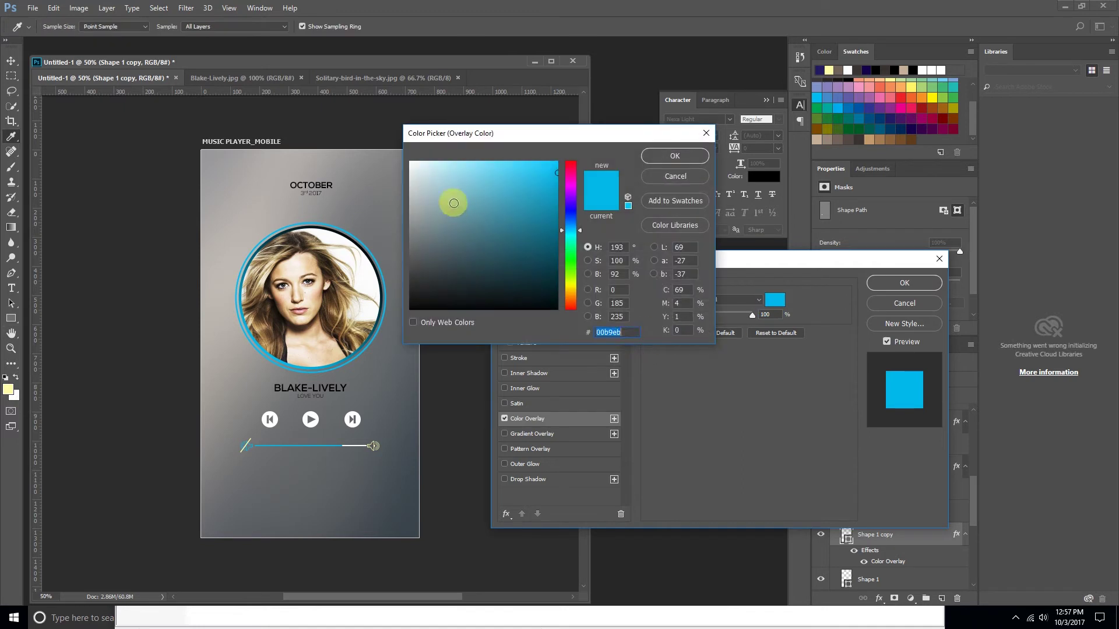
drag(453, 202, 351, 111)
click(670, 156)
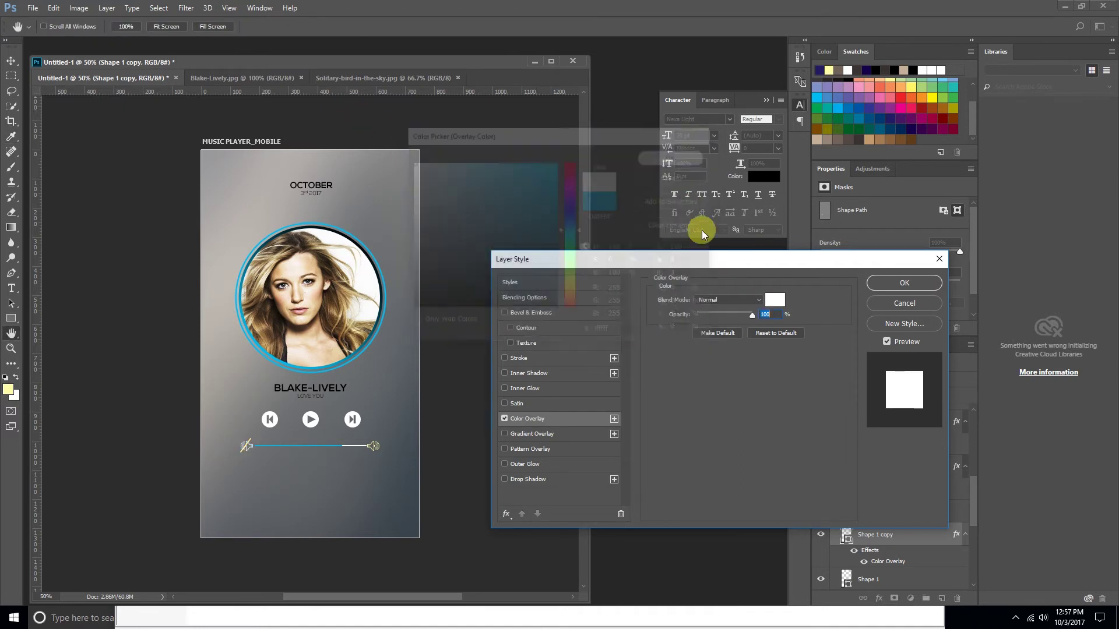
click(874, 283)
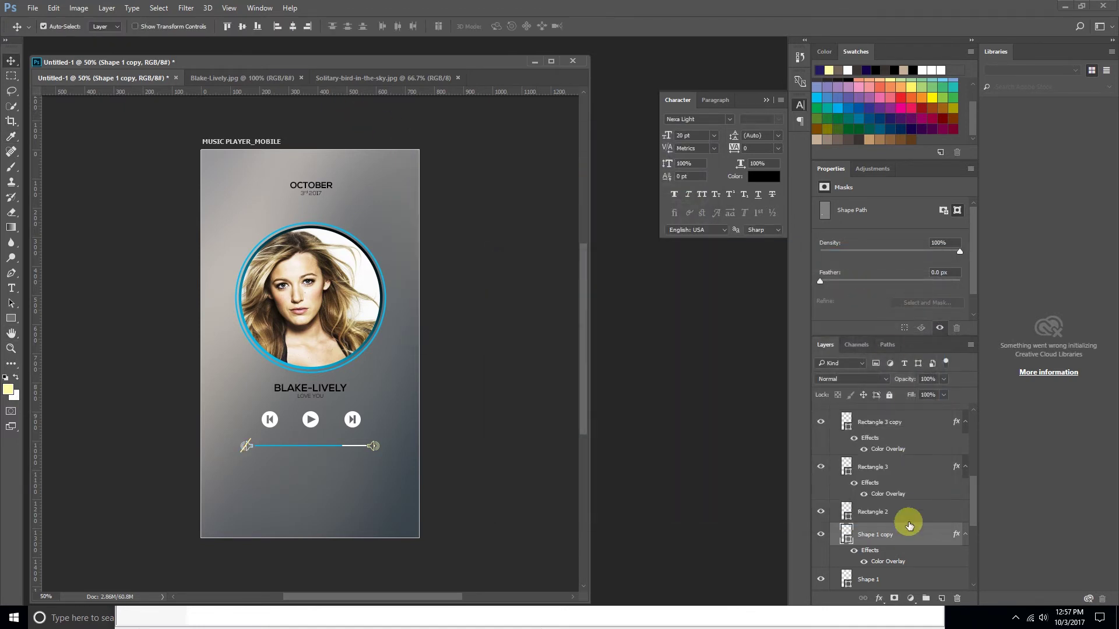
- Add a Color Overlay effect to the Rectangle 2 layer
click(881, 512)
click(821, 512)
click(822, 512)
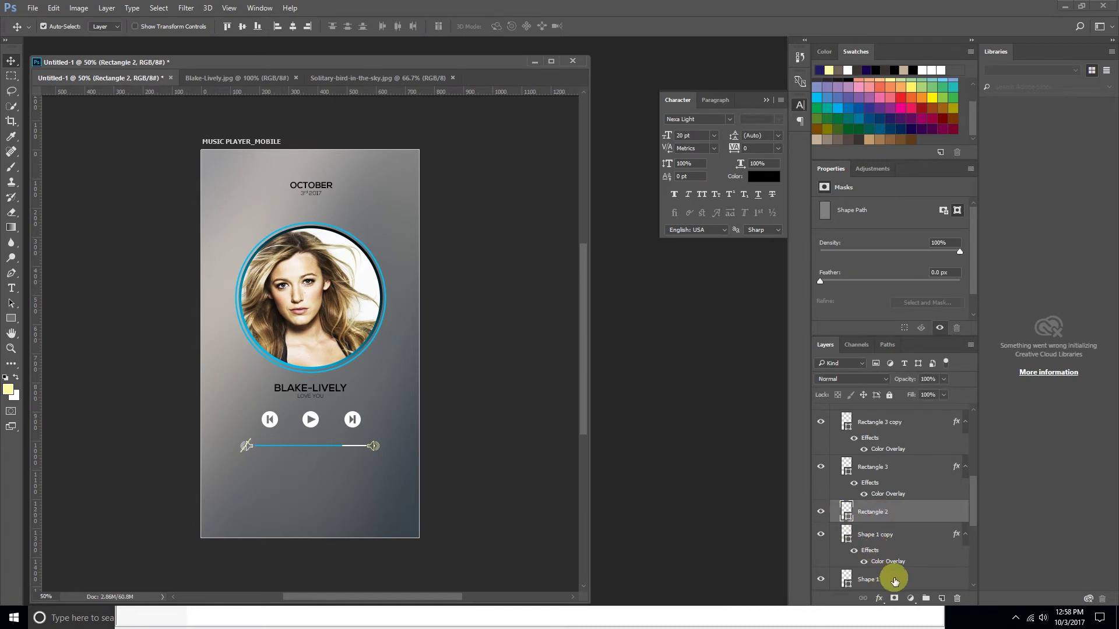
click(879, 599)
click(902, 539)
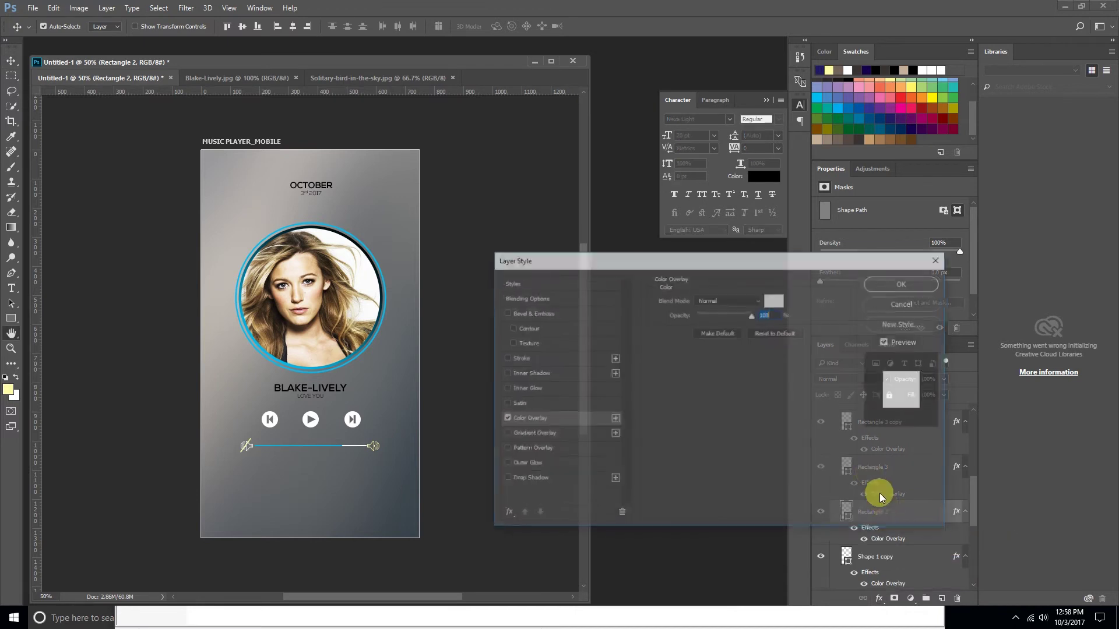
click(904, 283)
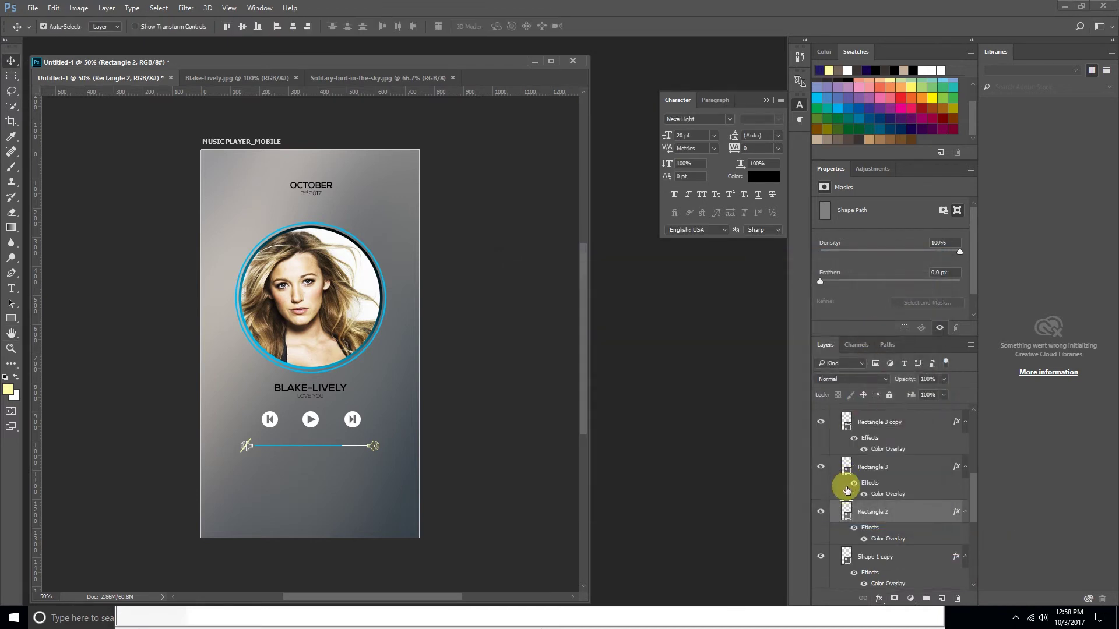
- Add a white Color Overlay at 100% opacity to the Shape 1 layer
scroll(847, 486, down, 1)
click(862, 541)
scroll(862, 542, down, 1)
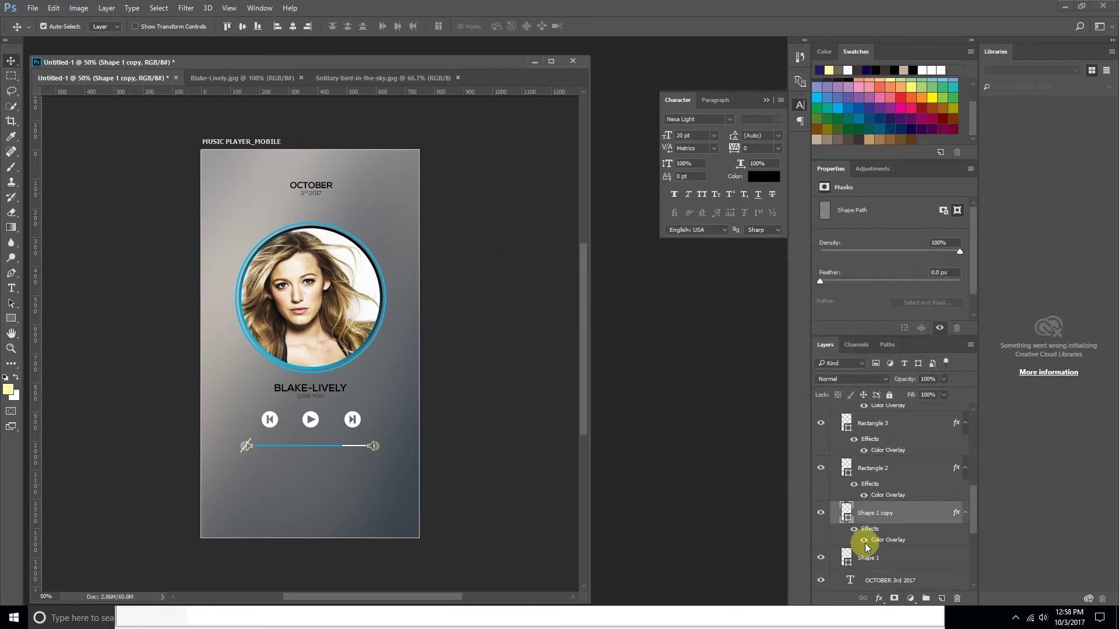
click(864, 556)
click(881, 599)
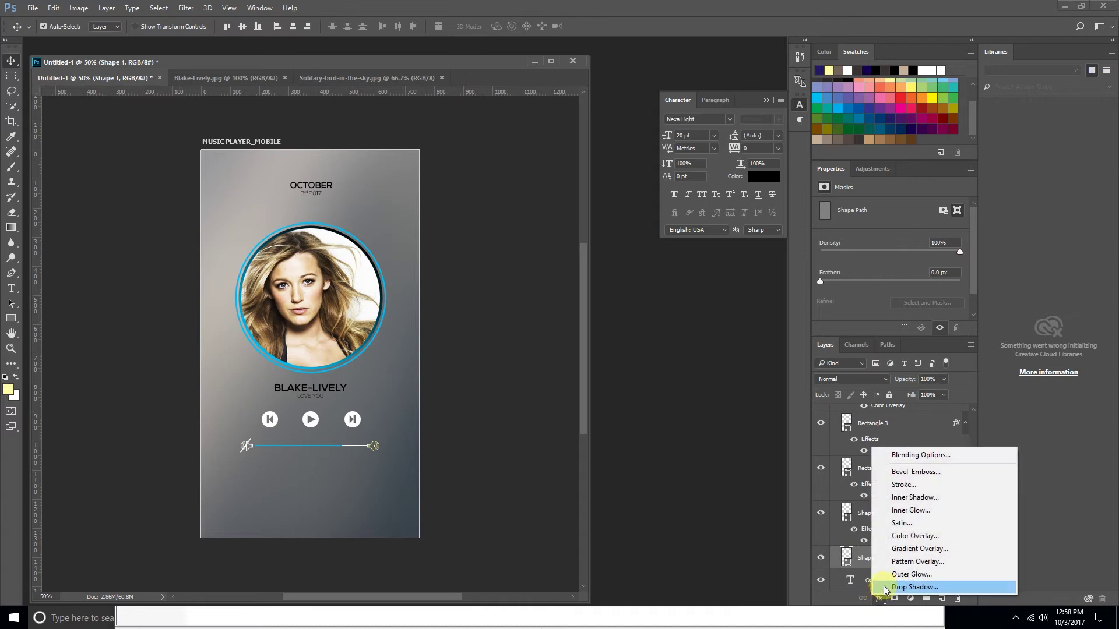
click(901, 535)
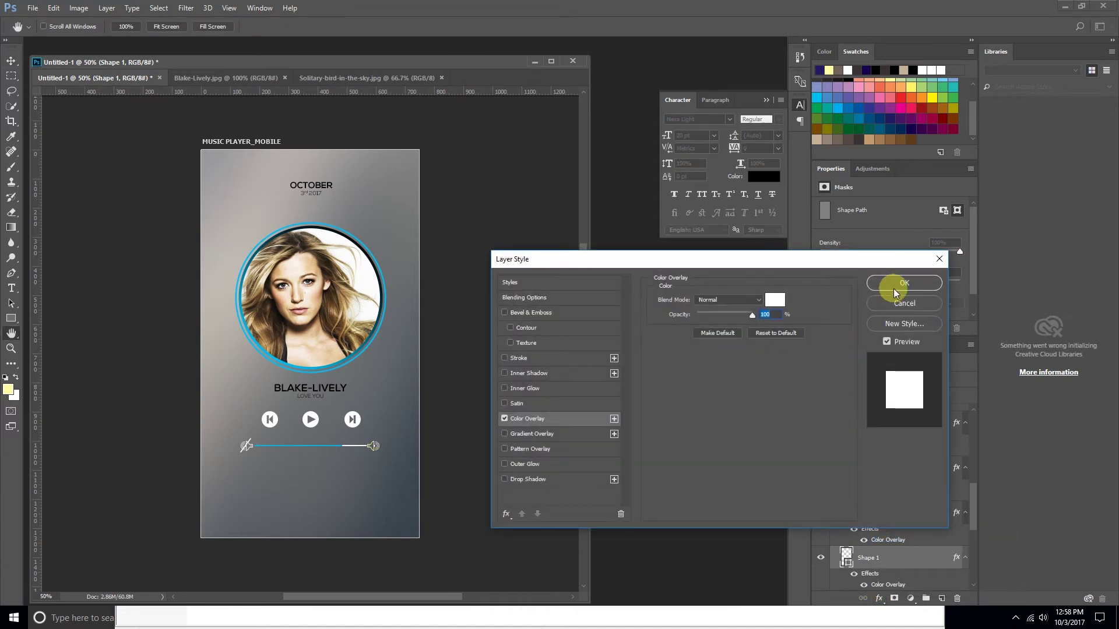
click(895, 286)
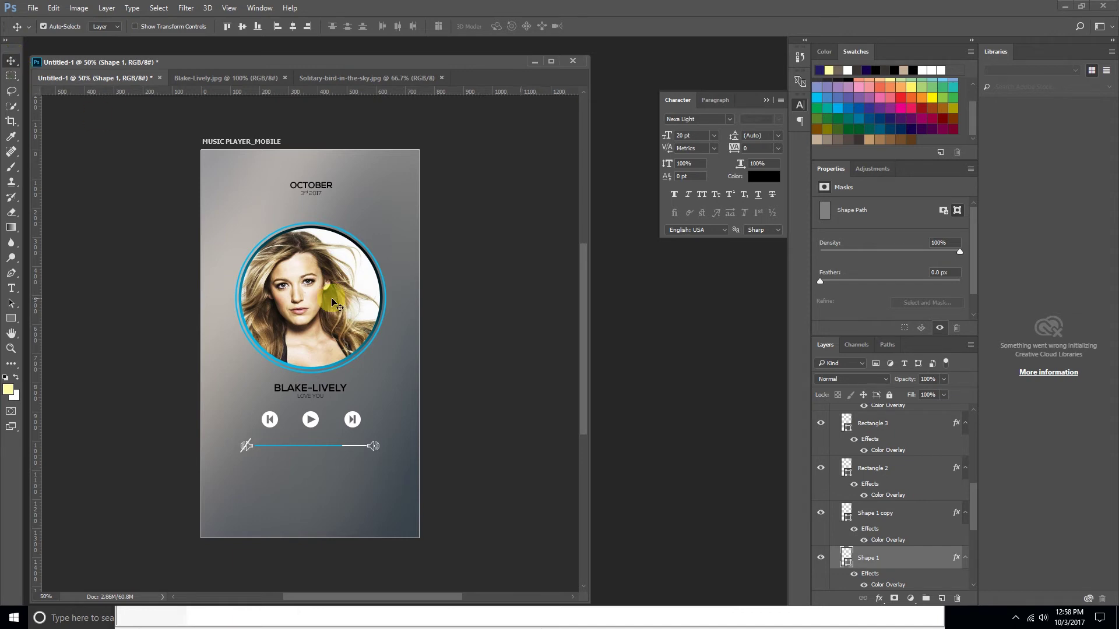
- Select the portrait photo (Layer 1) and shift it slightly left inside the circle
key(ctrl)
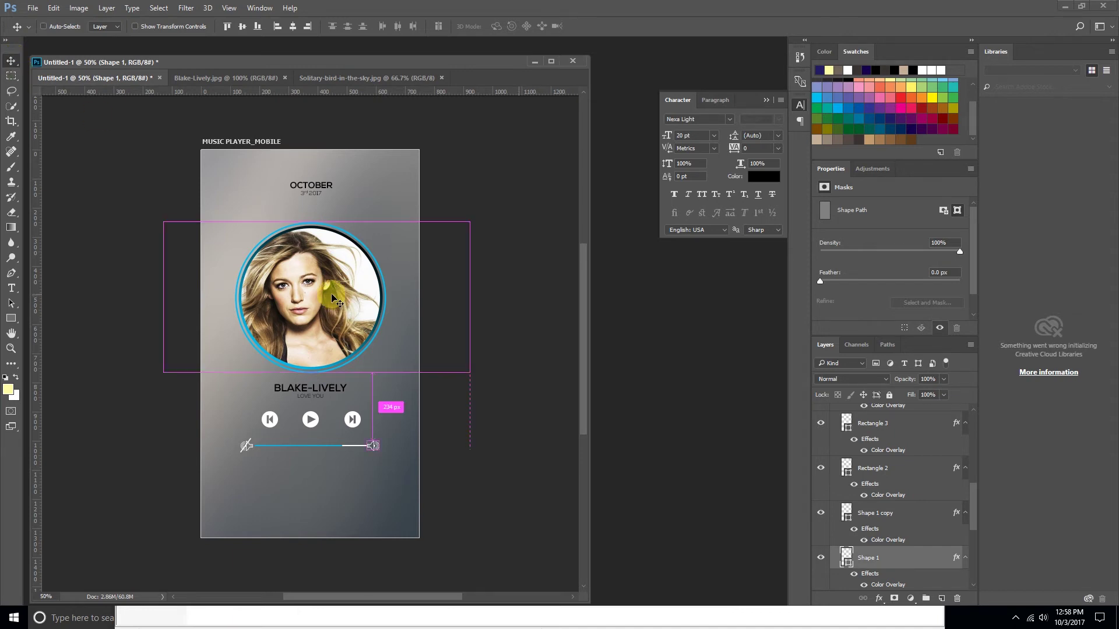
scroll(340, 302, down, 1)
scroll(340, 301, up, 1)
scroll(341, 300, down, 1)
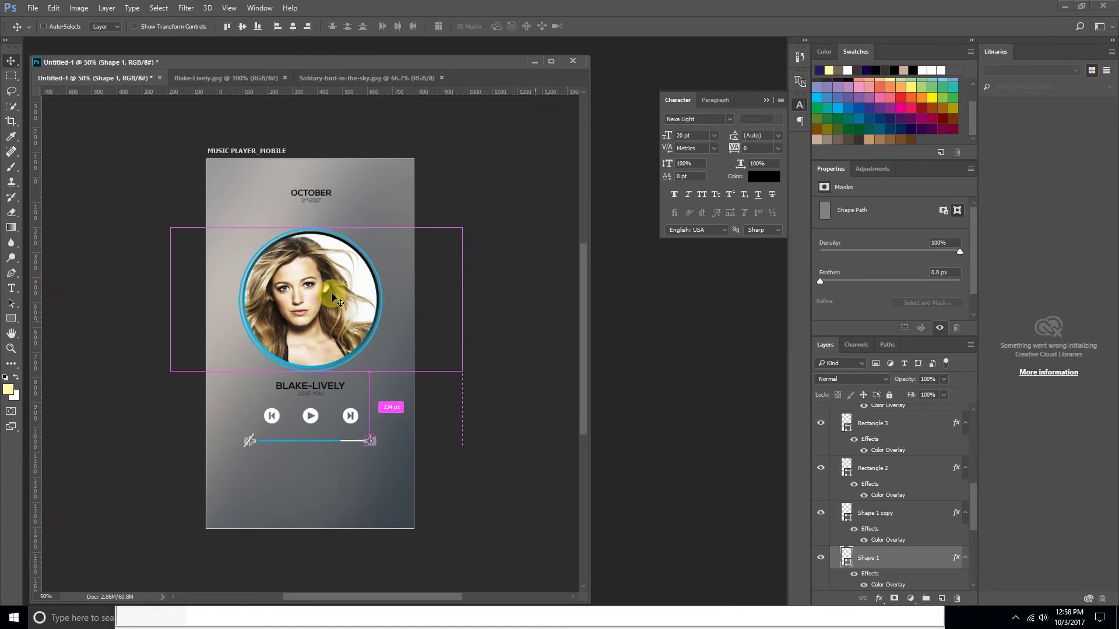
scroll(342, 299, down, 1)
scroll(338, 291, down, 1)
scroll(362, 268, up, 1)
scroll(387, 242, up, 1)
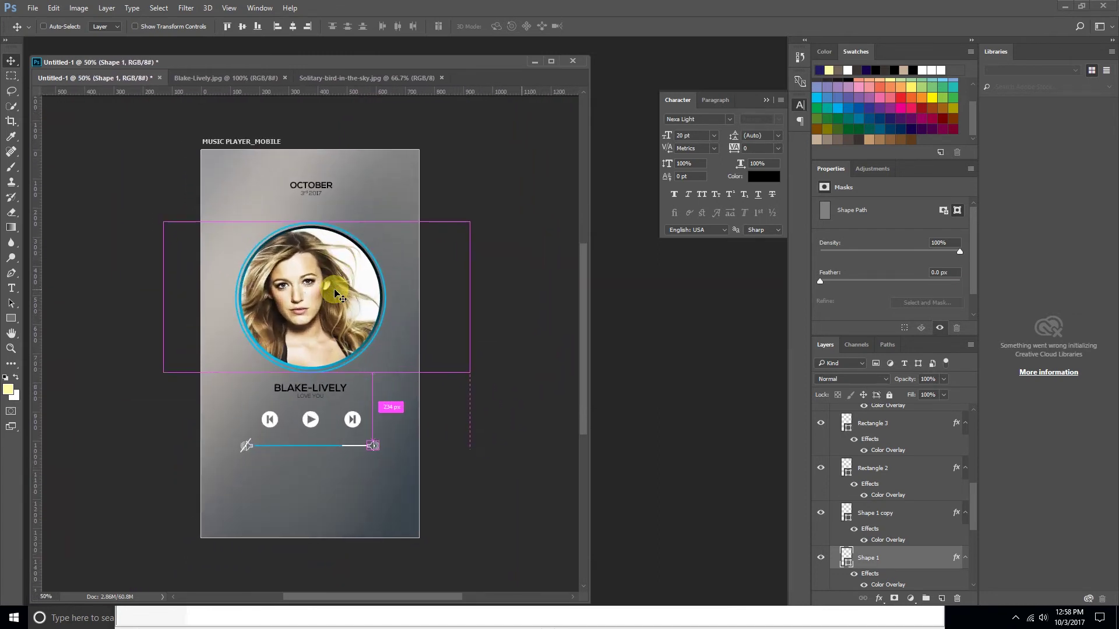
click(489, 192)
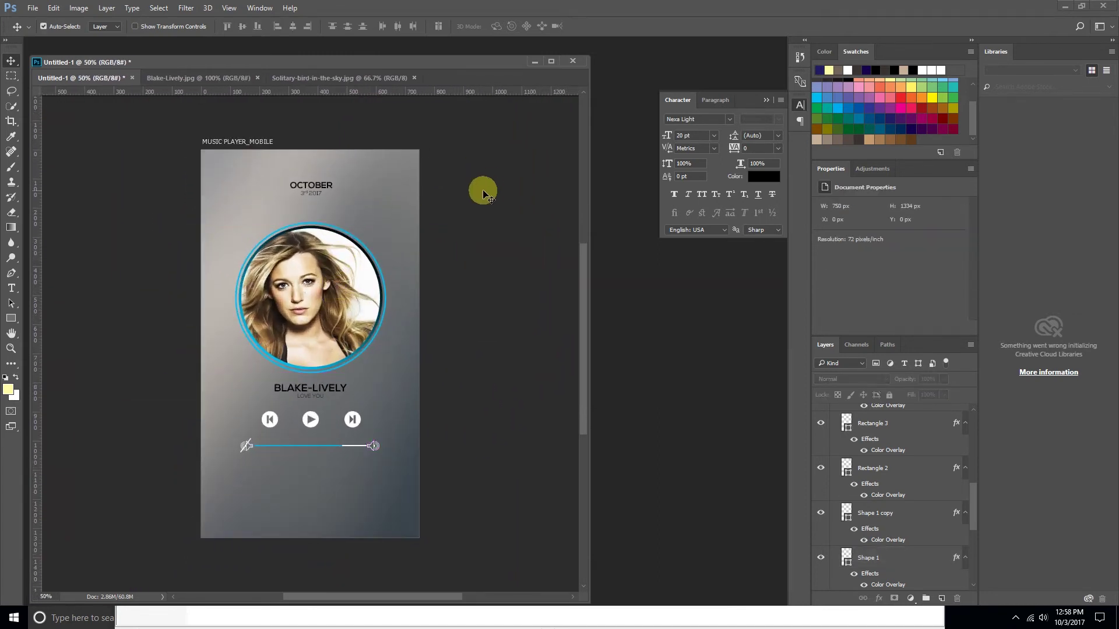
right_click(367, 291)
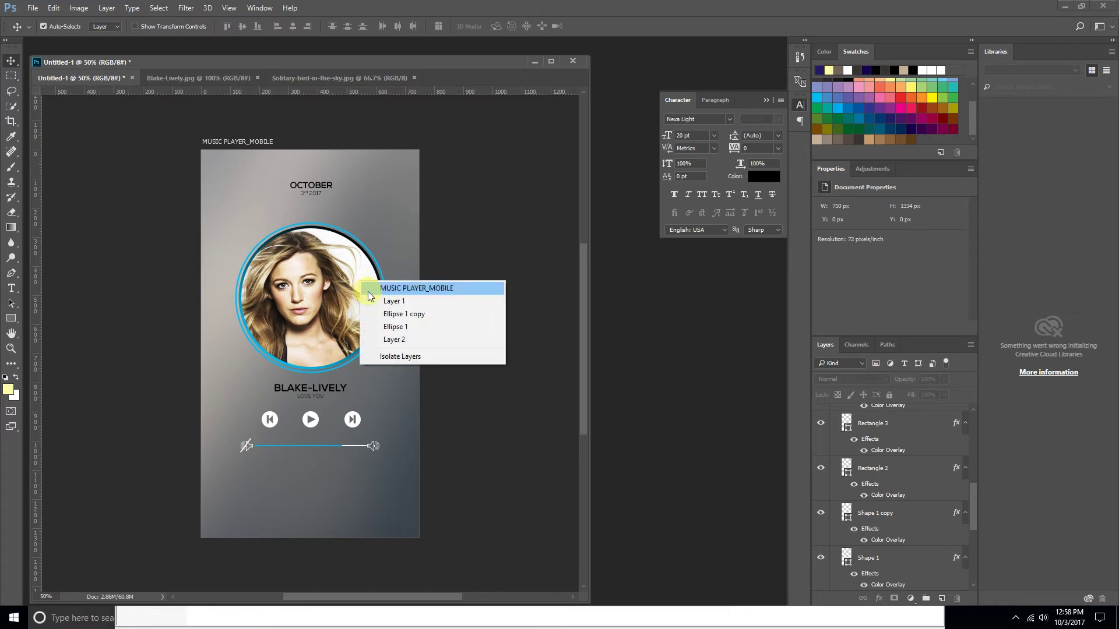
click(376, 302)
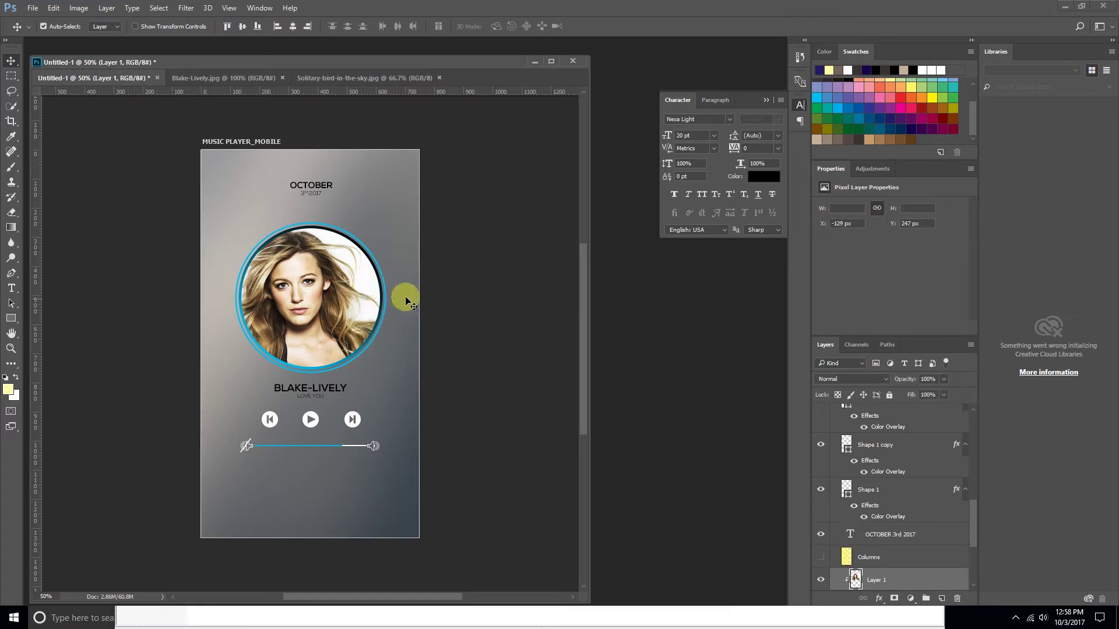
key(ctrl+t)
drag(376, 299, 373, 301)
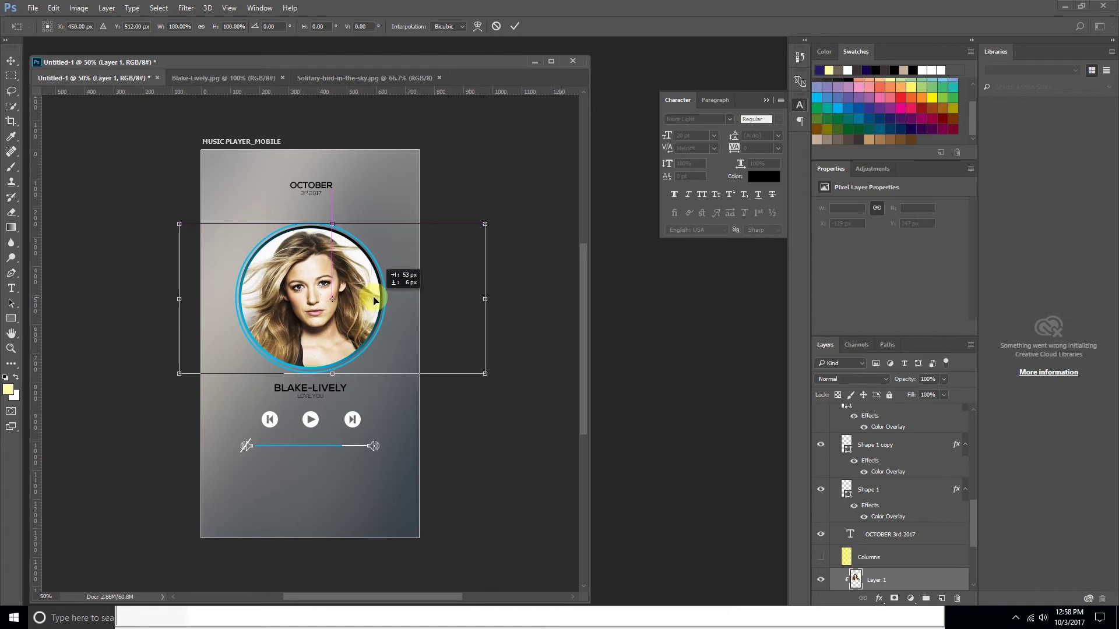
key(Return)
- Desaturate the portrait with Hue/Saturation at Saturation -100
key(ctrl+u)
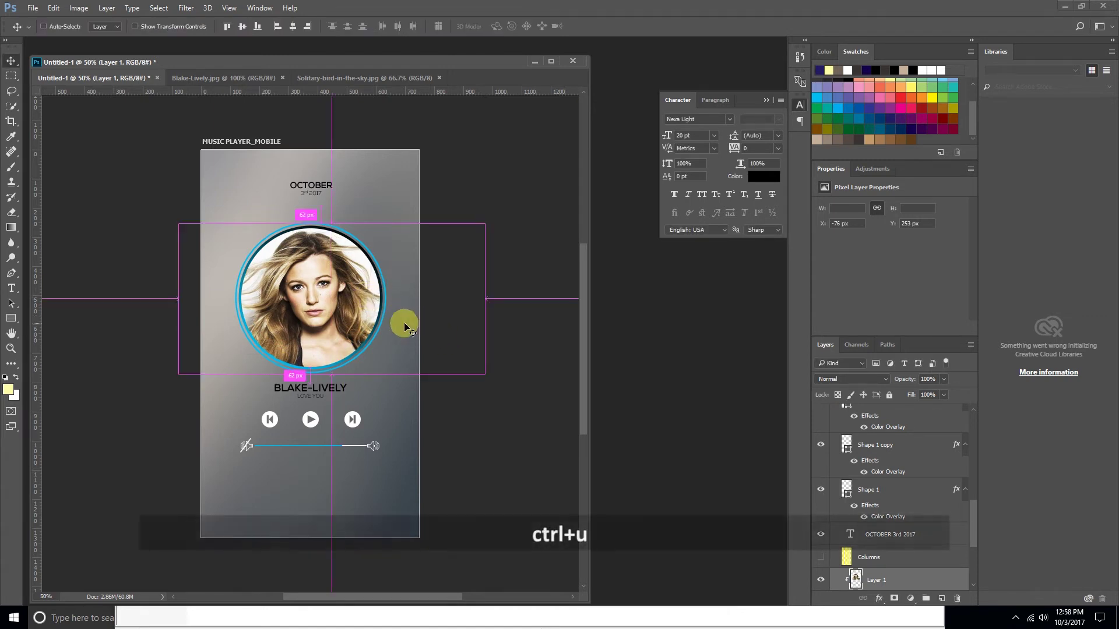
drag(531, 245, 440, 255)
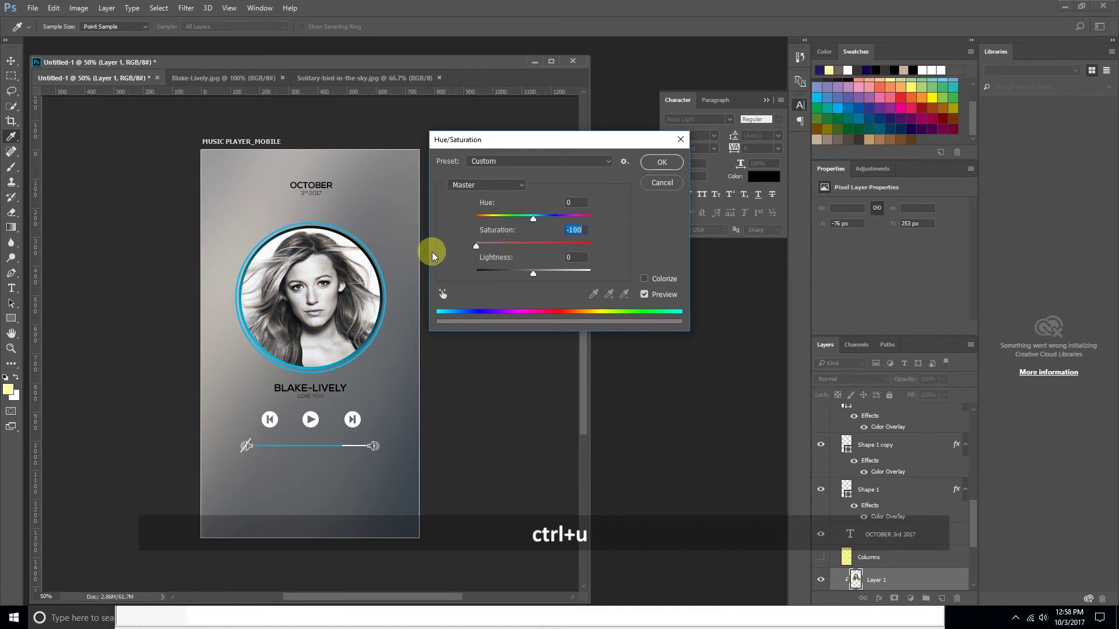
click(662, 162)
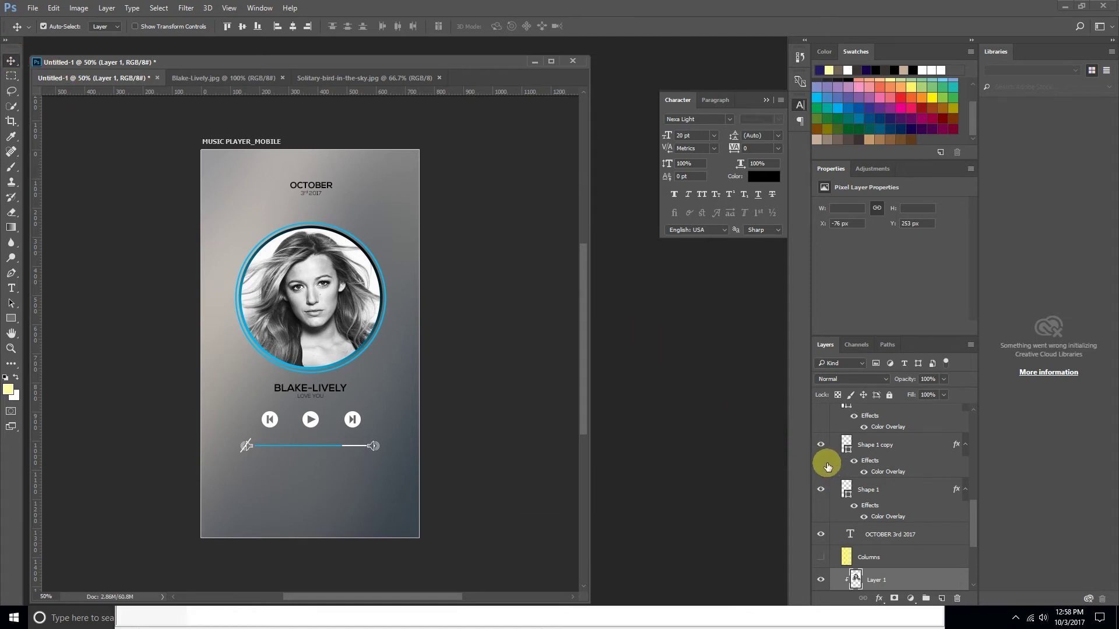
right_click(319, 389)
- Make the two-line BLAKE-LIVELY LOVE YOU title text white (#ffffff)
click(335, 407)
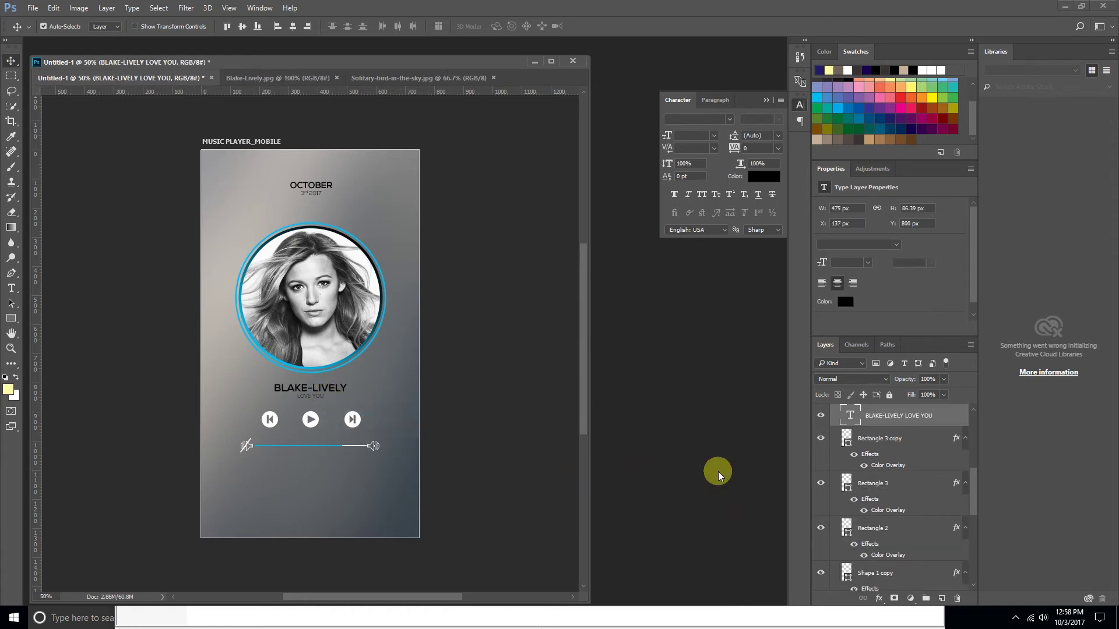
double_click(851, 415)
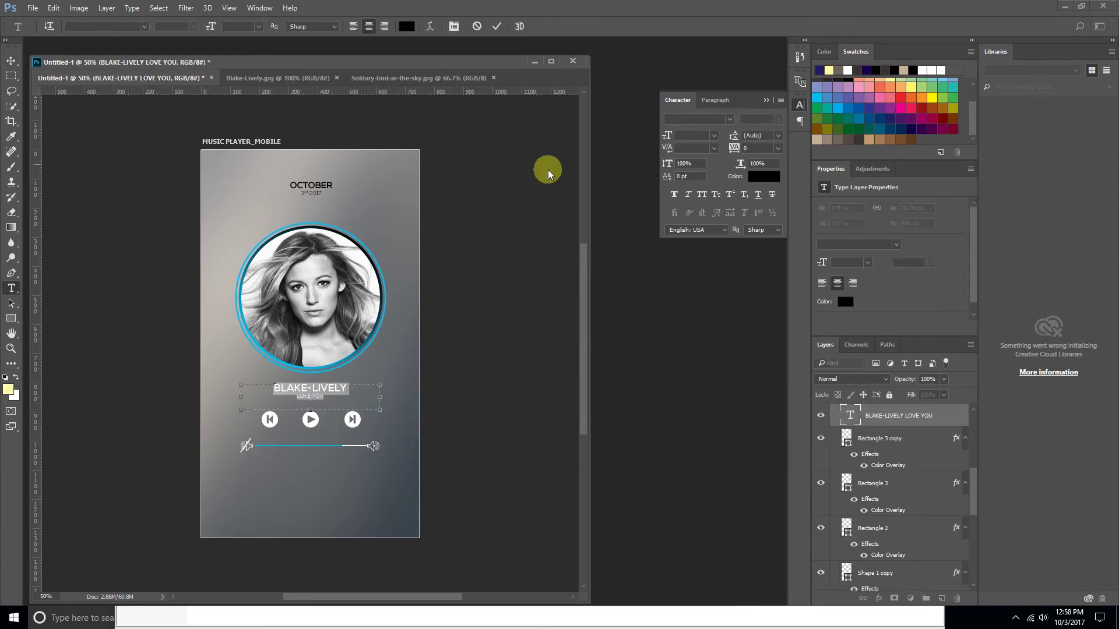
click(407, 26)
mouse_move(506, 268)
mouse_down()
mouse_move(392, 169)
mouse_move(330, 82)
mouse_up()
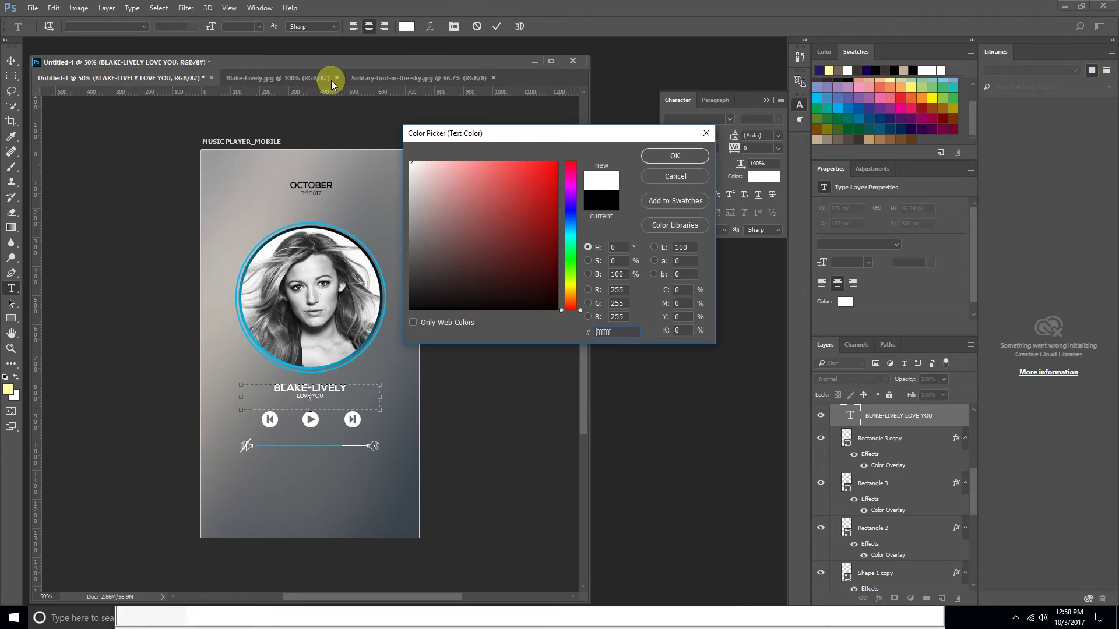
click(663, 157)
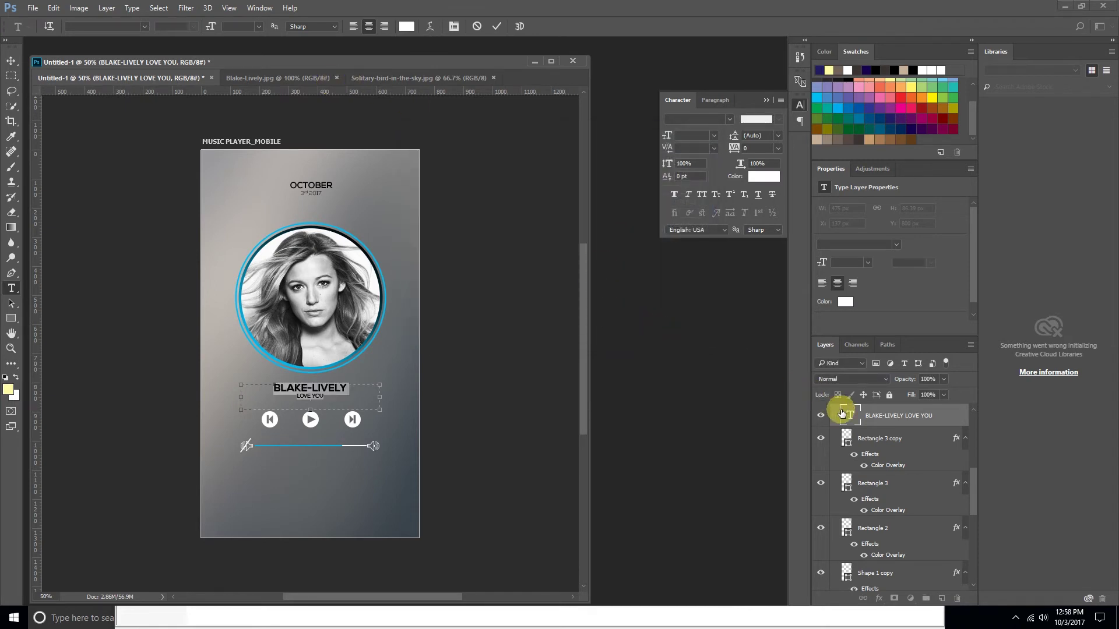
scroll(843, 402, up, 2)
scroll(857, 431, up, 2)
scroll(857, 432, up, 2)
scroll(858, 432, up, 2)
scroll(855, 430, up, 1)
key(ctrl+Return)
key(v)
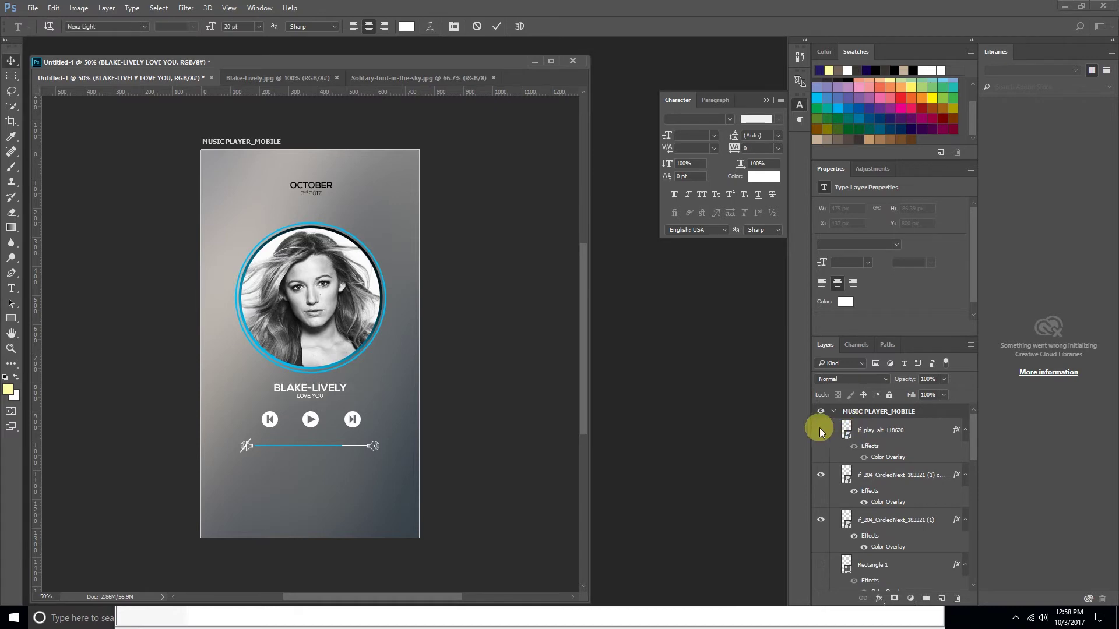
- Recolour the OCTOBER date text dark grey (4a5457)
scroll(854, 458, down, 2)
scroll(866, 484, down, 2)
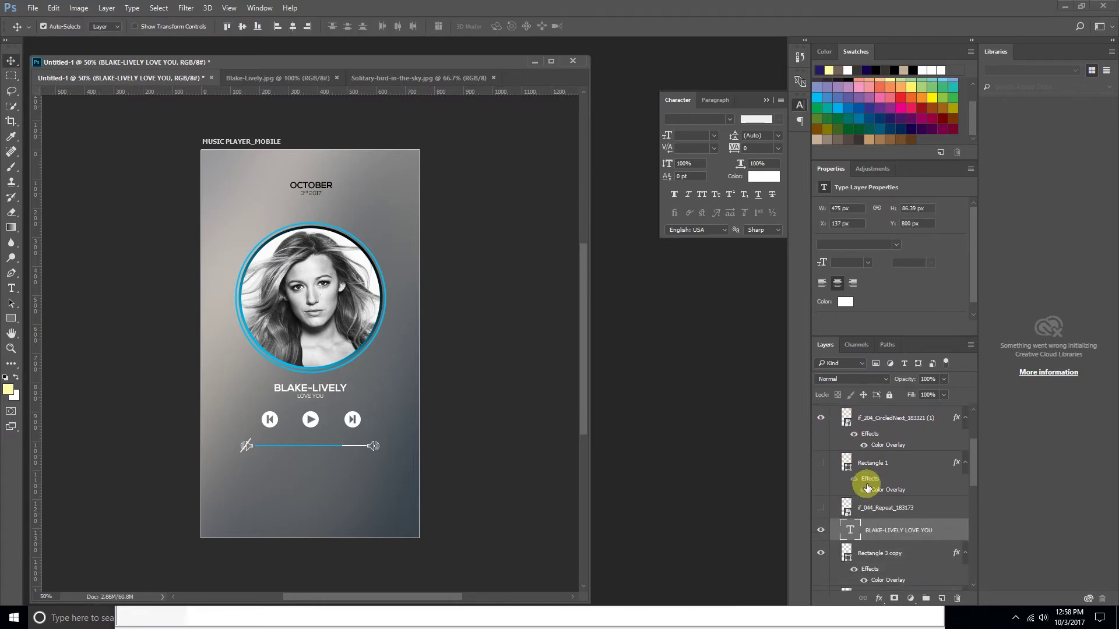
scroll(867, 488, down, 1)
scroll(867, 487, down, 1)
scroll(868, 487, down, 2)
scroll(867, 487, down, 1)
scroll(867, 490, down, 2)
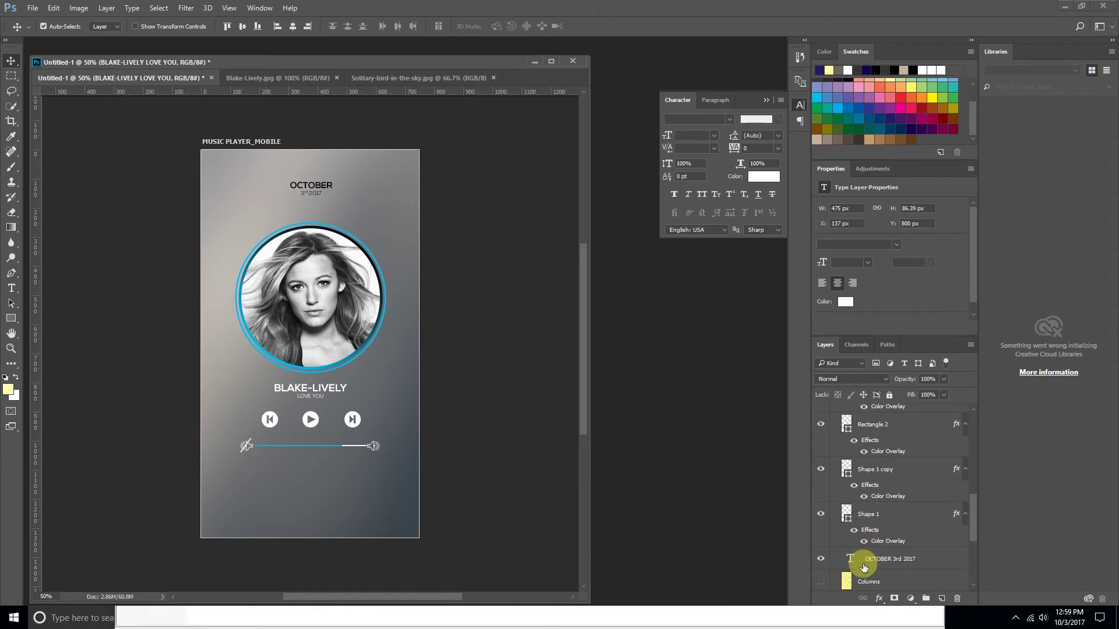
double_click(850, 559)
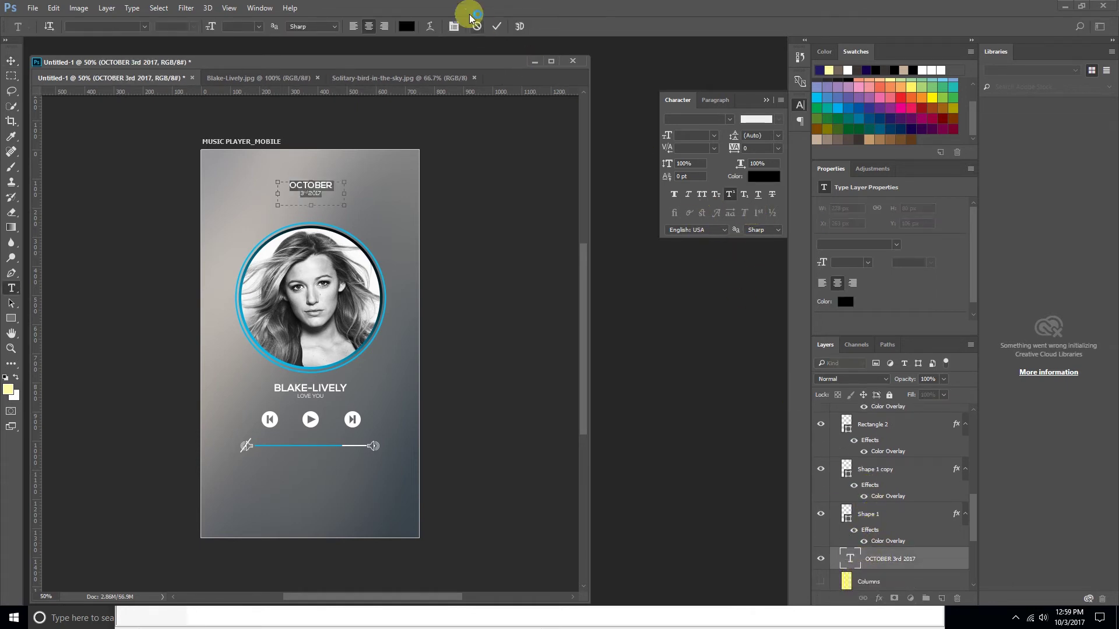
click(405, 27)
drag(550, 257, 379, 130)
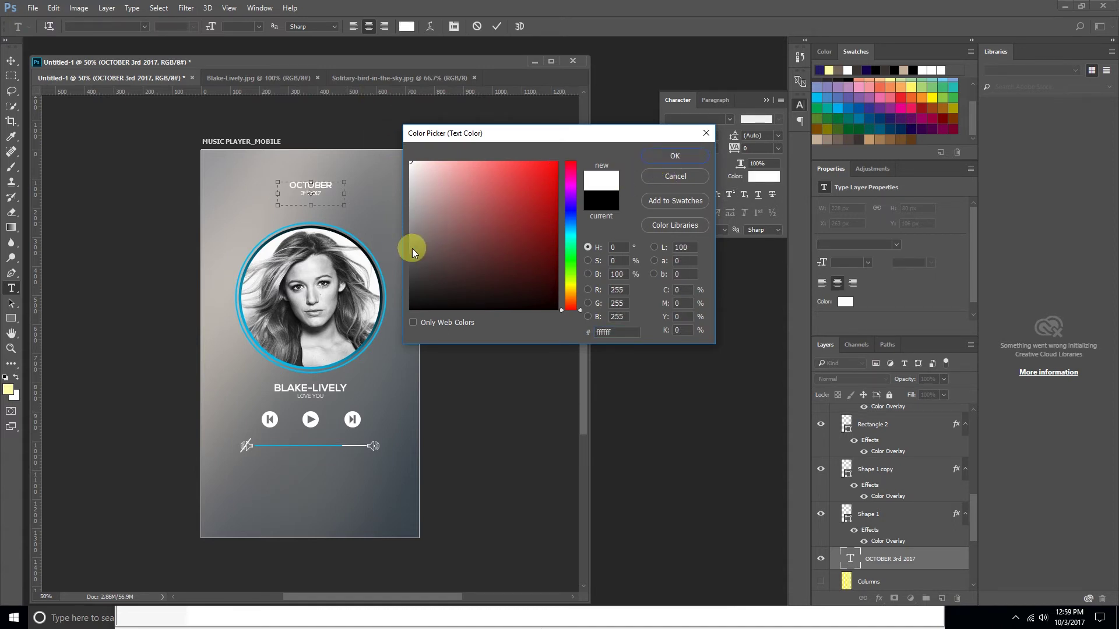
click(381, 270)
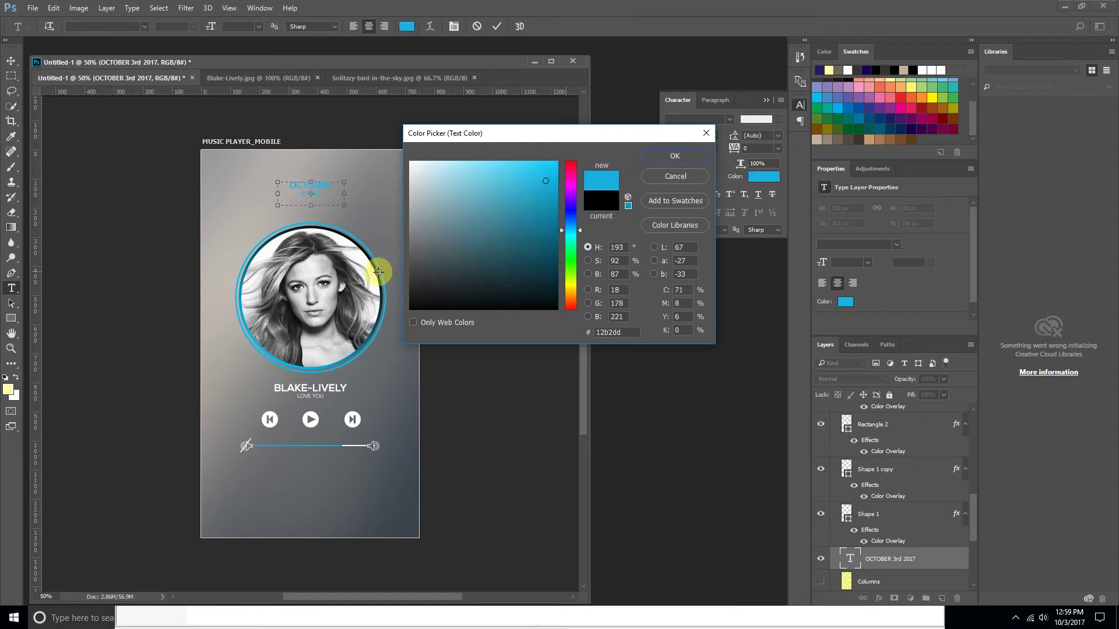
click(343, 352)
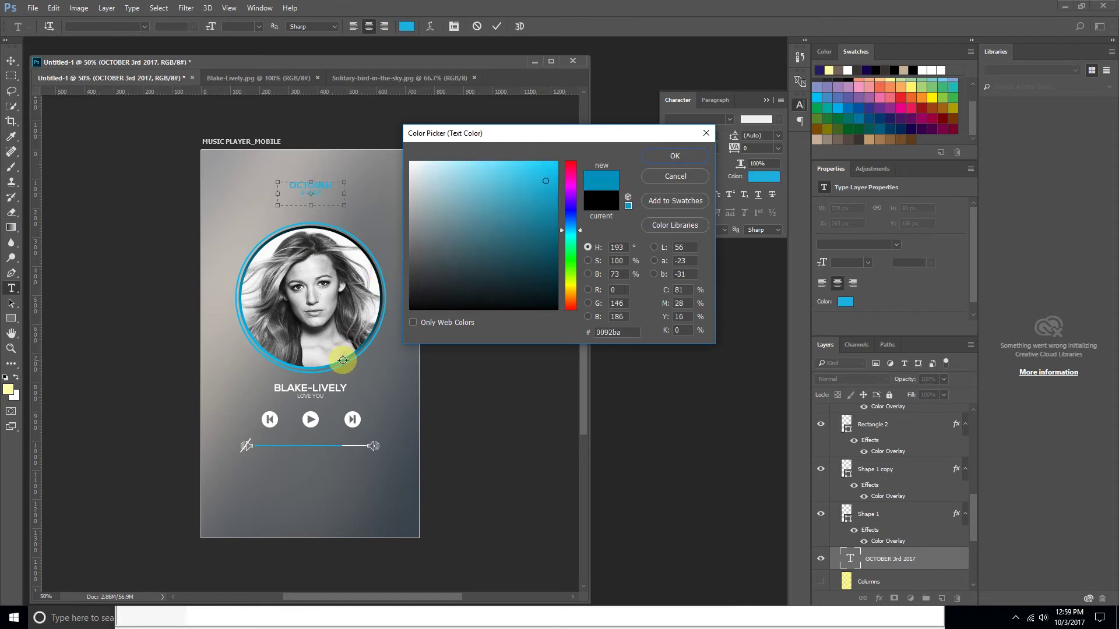
click(432, 259)
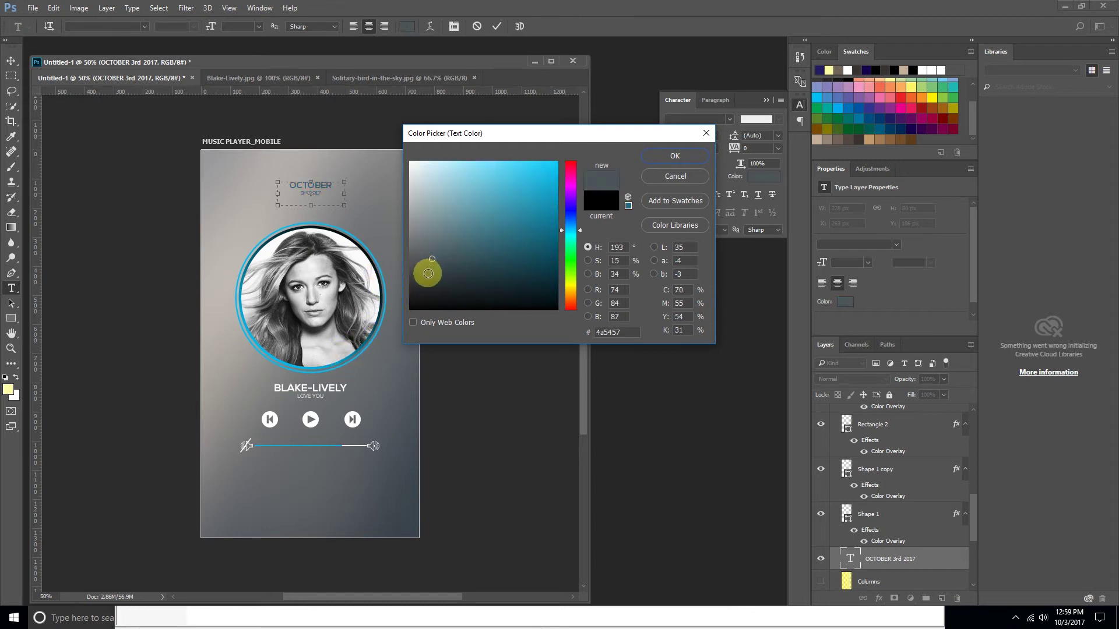
click(662, 163)
click(11, 60)
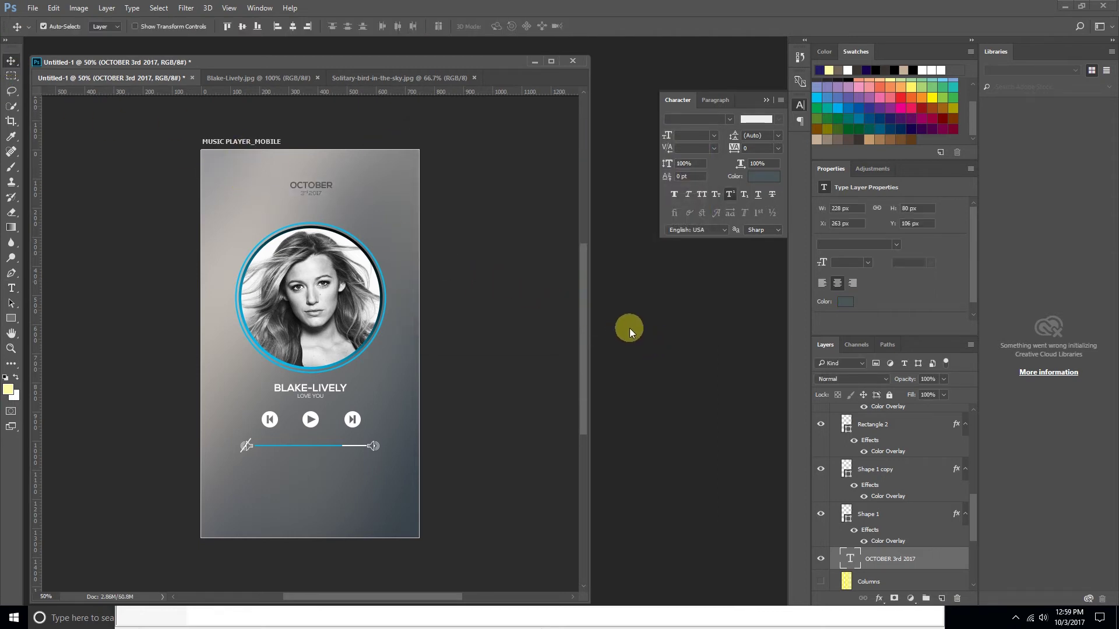
- Zoom out and back in to review the whole mockup at 50%
key(ctrl+minus)
key(ctrl+minus)
key(ctrl+plus)
key(ctrl+plus)
key(ctrl+plus)
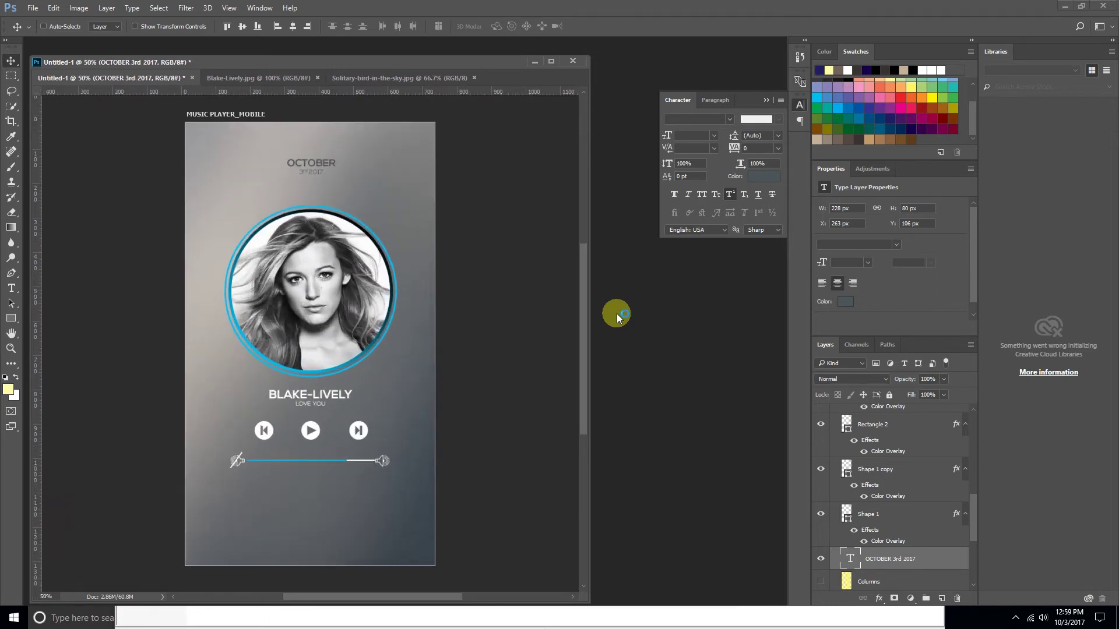
key(ctrl+minus)
key(ctrl+minus)
key(ctrl+minus)
key(ctrl+plus)
key(ctrl+plus)
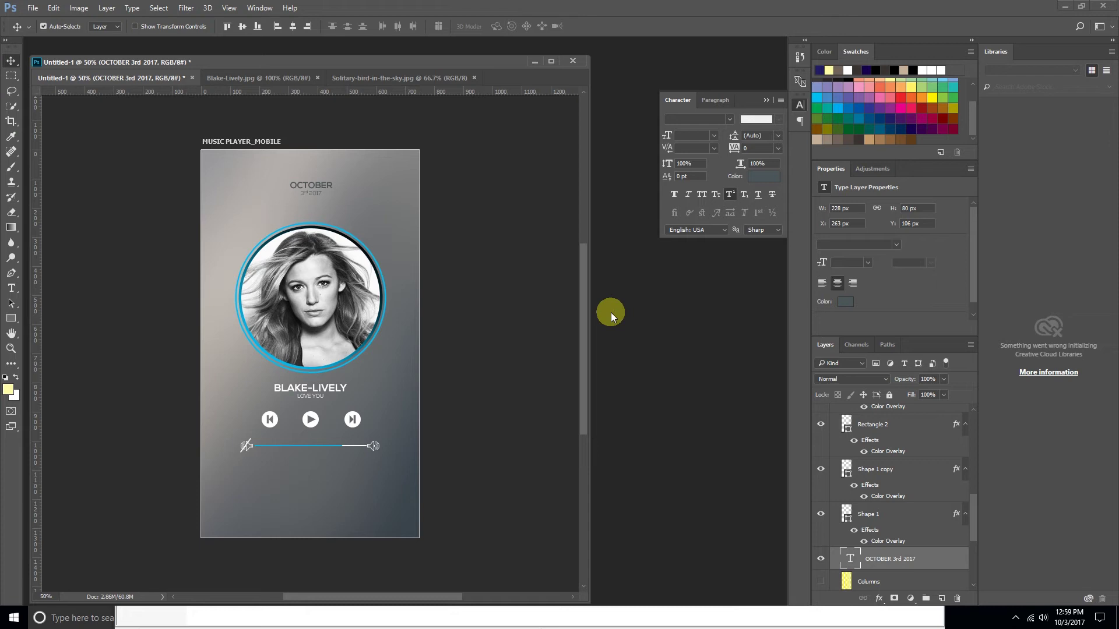
right_click(336, 394)
- Copy the title text below the volume slider and retype it as 2:30
click(358, 411)
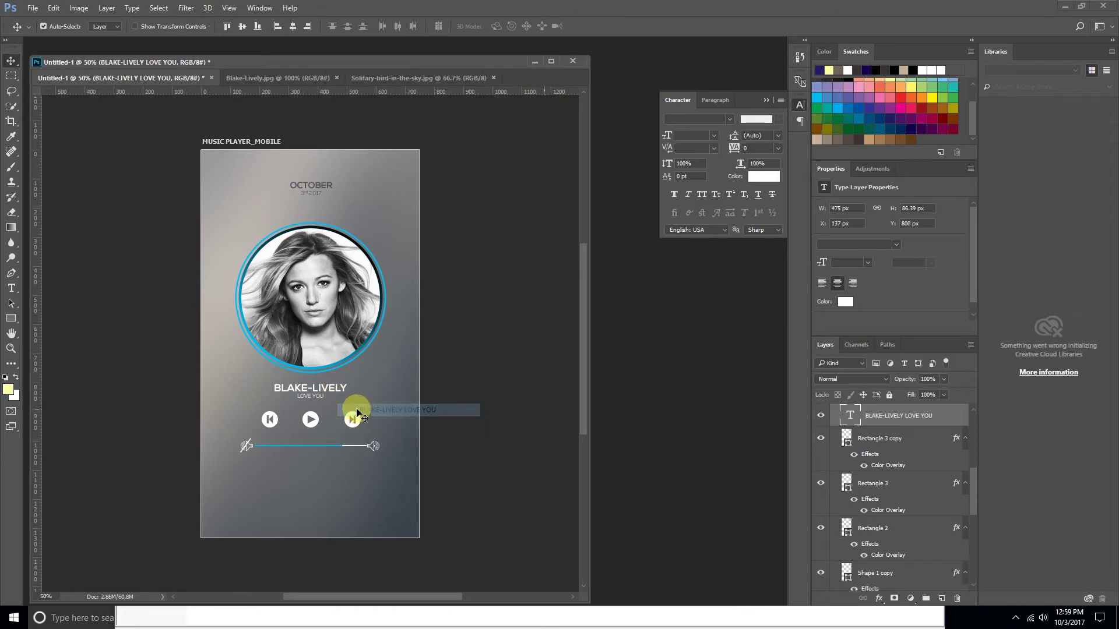
drag(332, 386, 322, 466)
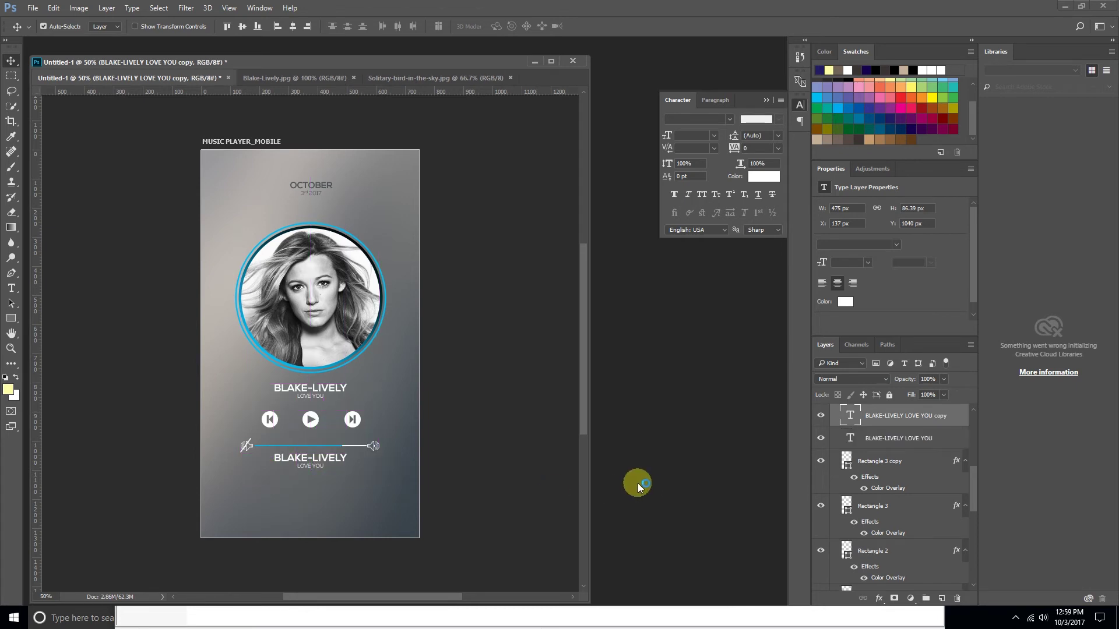
double_click(851, 416)
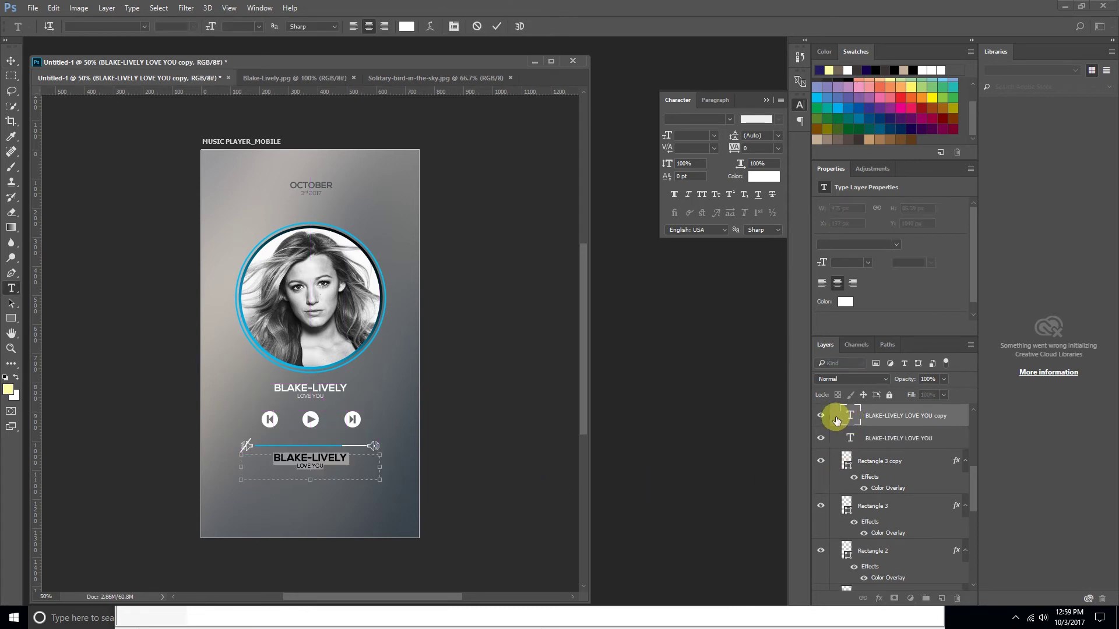
text(2:30)
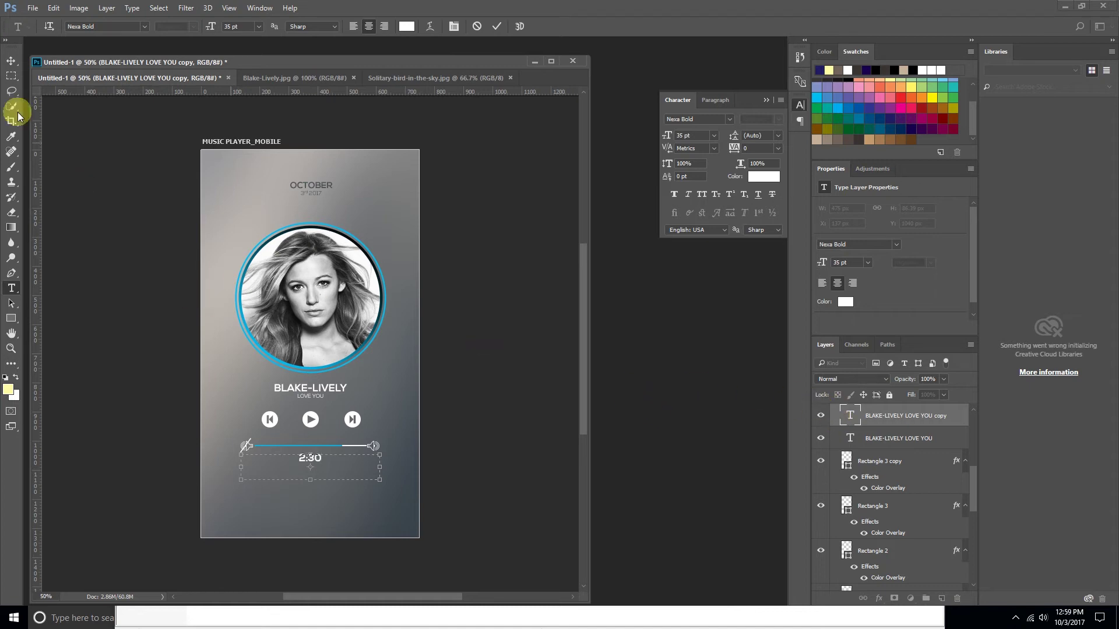
click(11, 60)
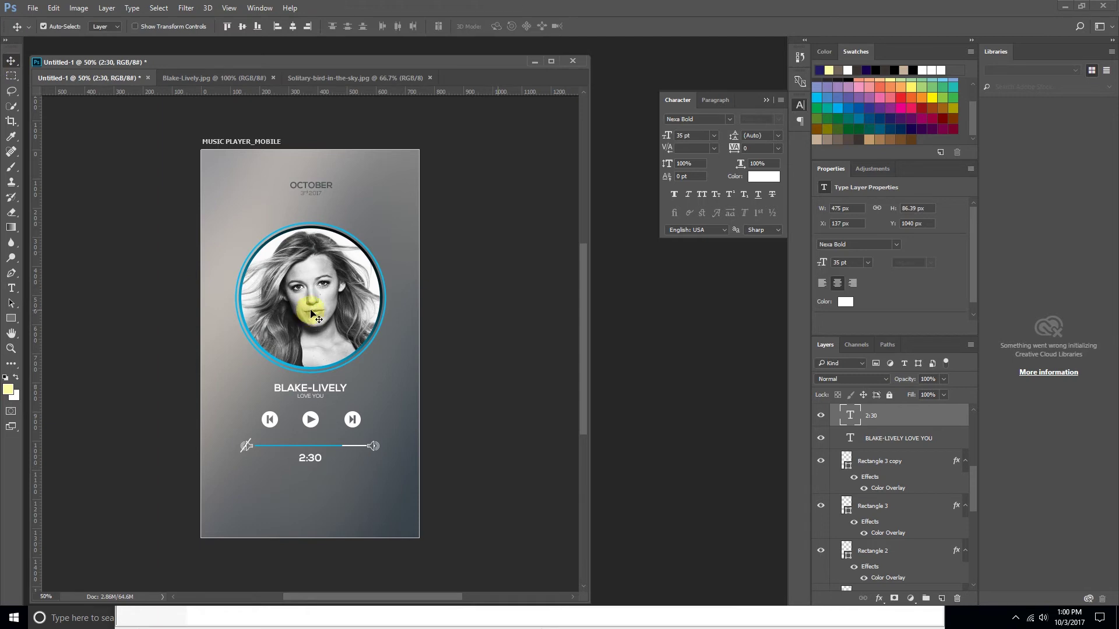
key(Up)
key(Up)
key(Up)
key(Up)
key(Up)
key(Up)
key(Up)
key(Up)
key(Up)
- Set the 2:30 label to 24 pt and nudge it to sit centred under the slider
double_click(847, 416)
click(682, 135)
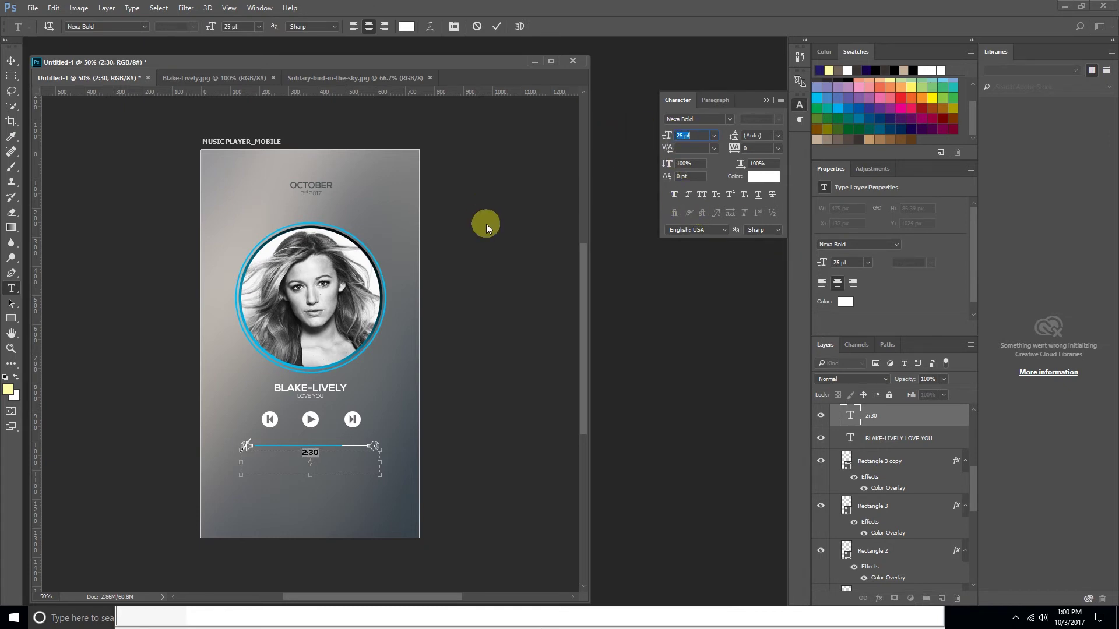
text(24)
click(11, 60)
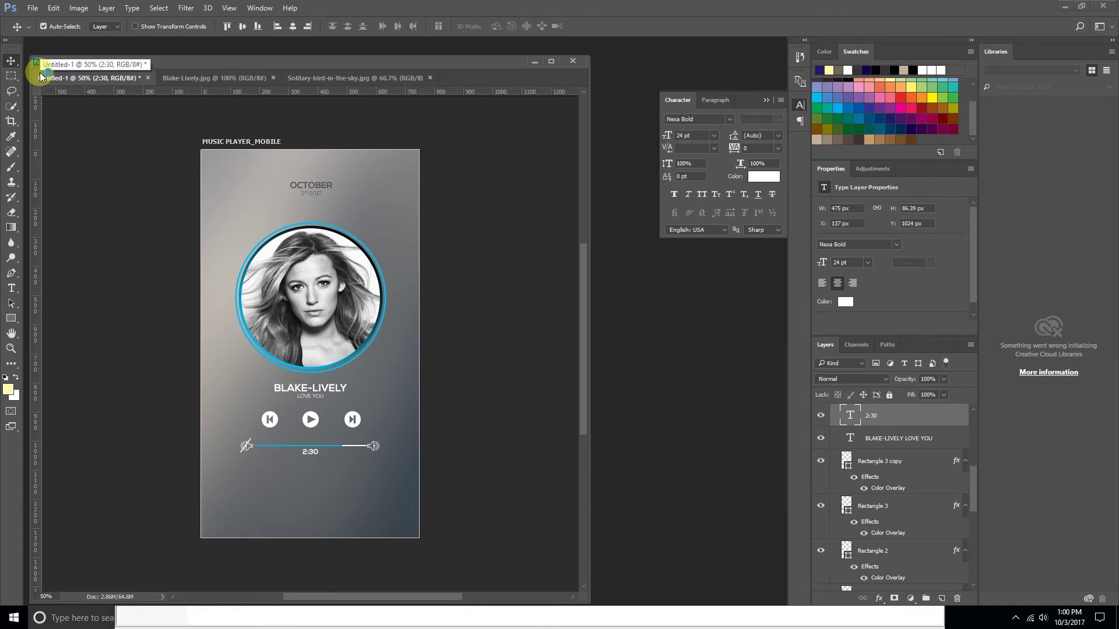
key(Down)
key(Down)
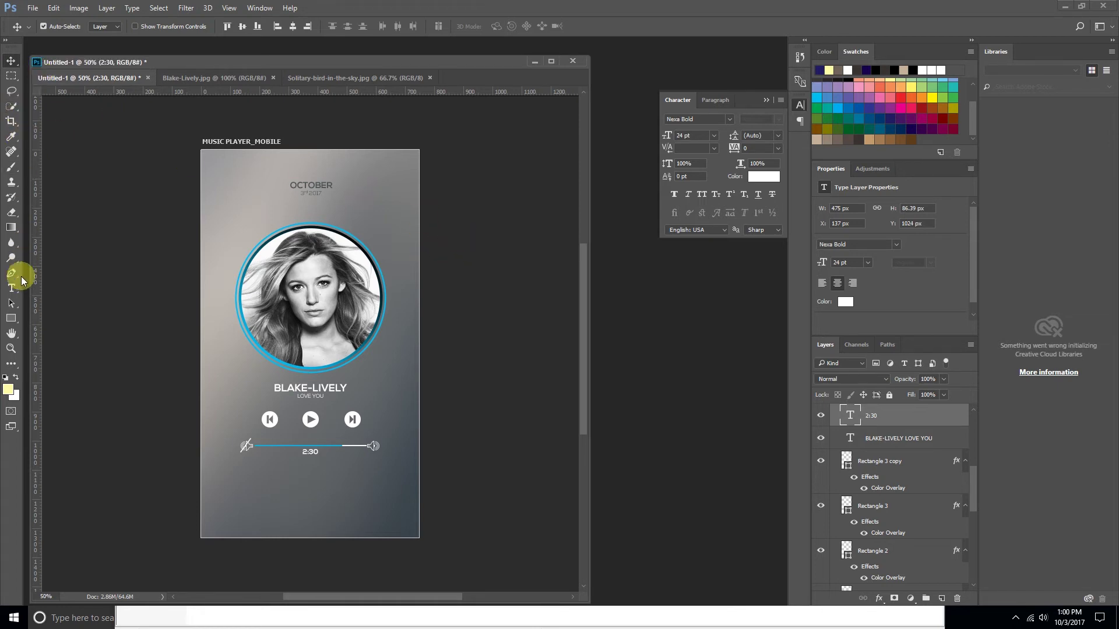
drag(11, 318, 37, 320)
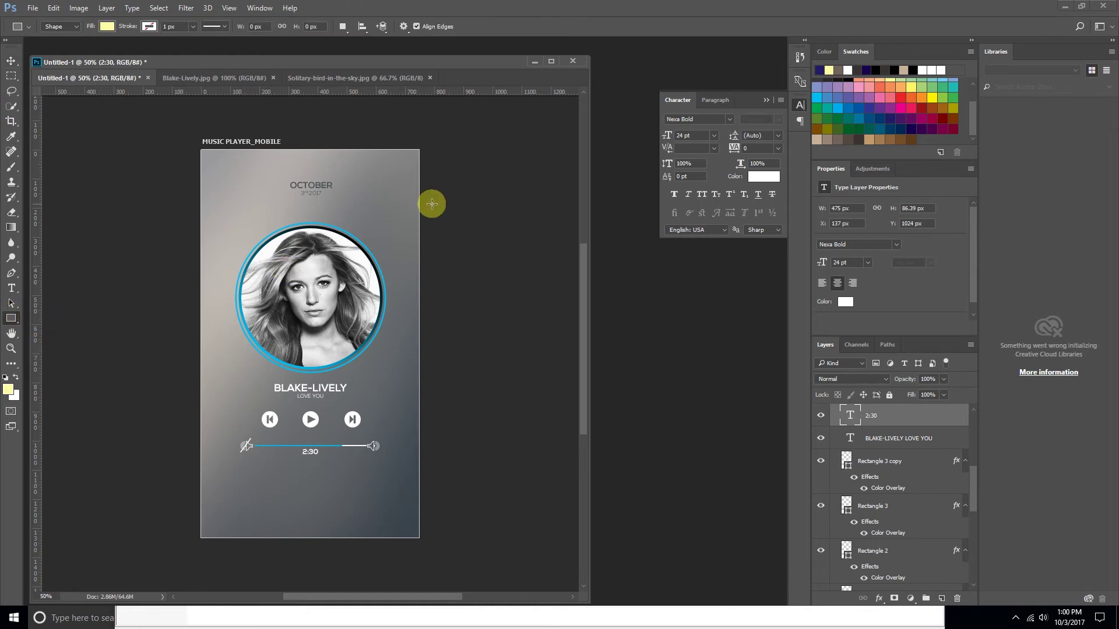
- Zoom to 100%, show the Columns stripes and draw a thin bar near the top-right corner
key(ctrl+plus)
key(ctrl+plus)
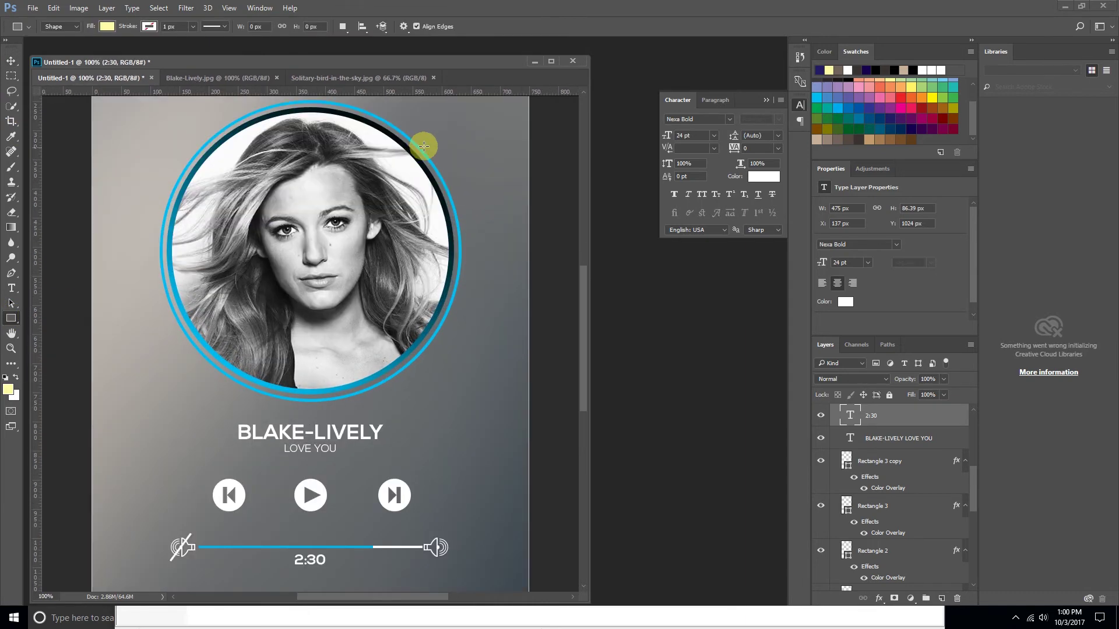
key(ctrl+plus)
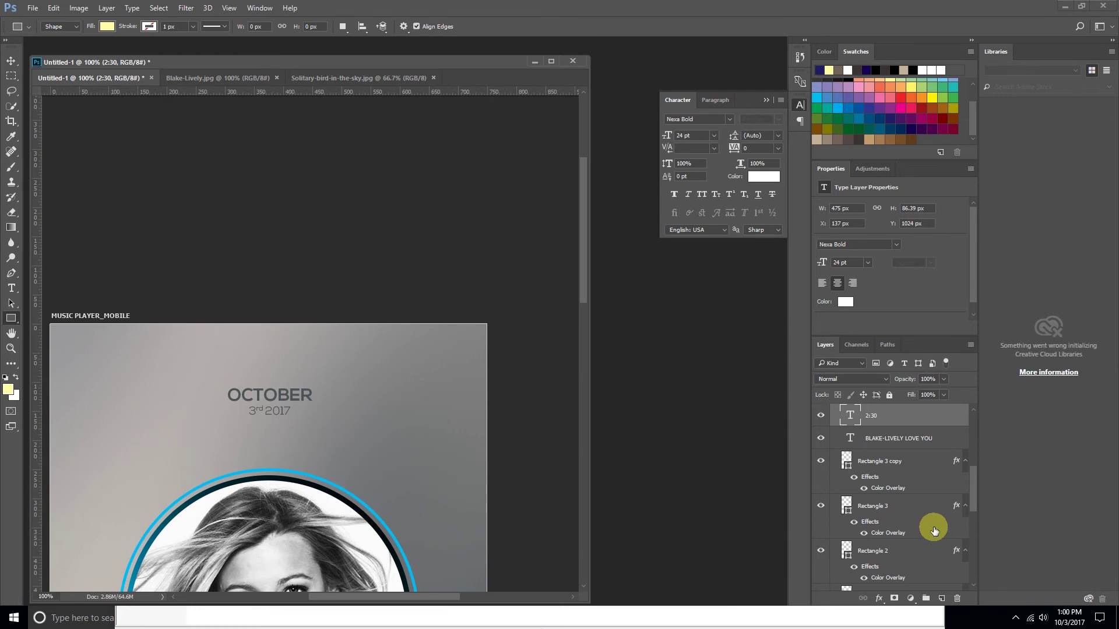
scroll(886, 536, down, 3)
click(821, 505)
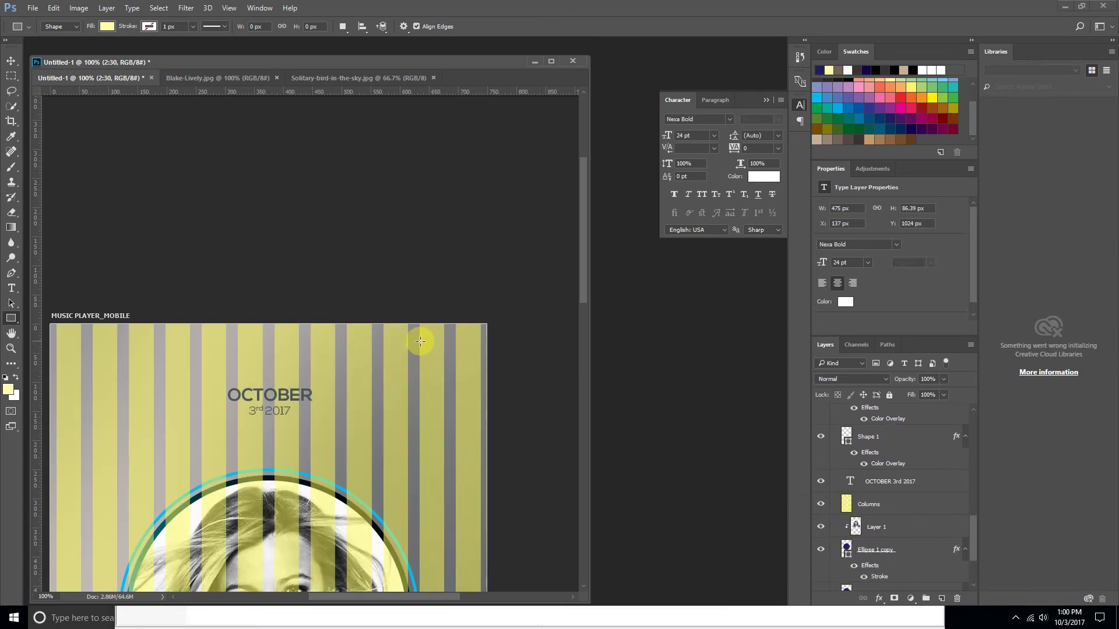
drag(457, 343, 478, 344)
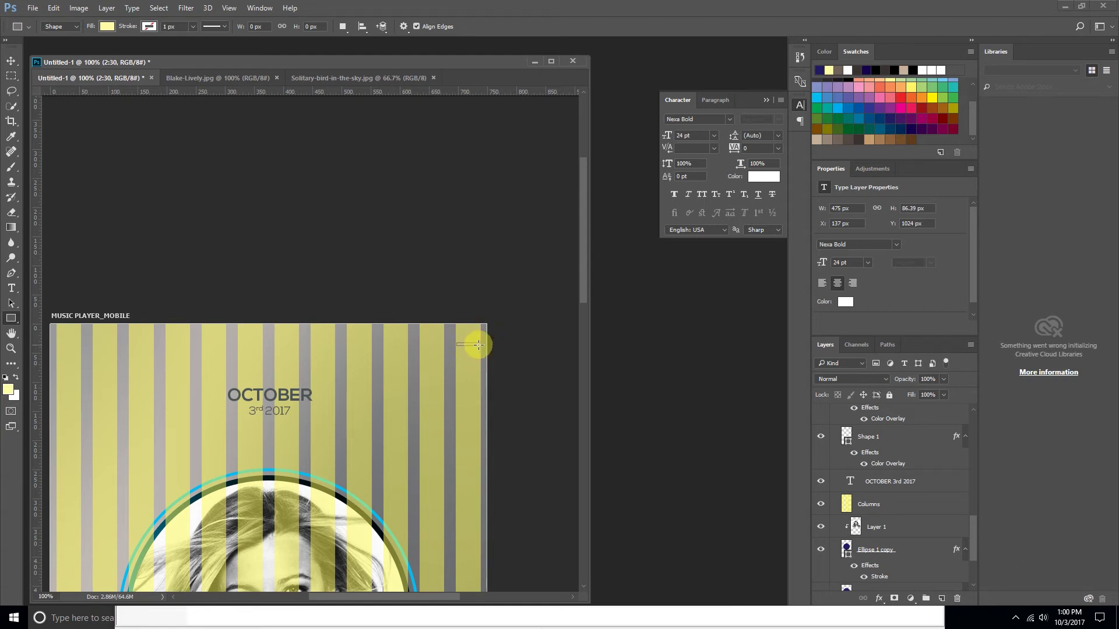
- Duplicate the Rectangle 4 bar twice downward and select all three bar layers
click(11, 64)
right_click(468, 344)
click(475, 366)
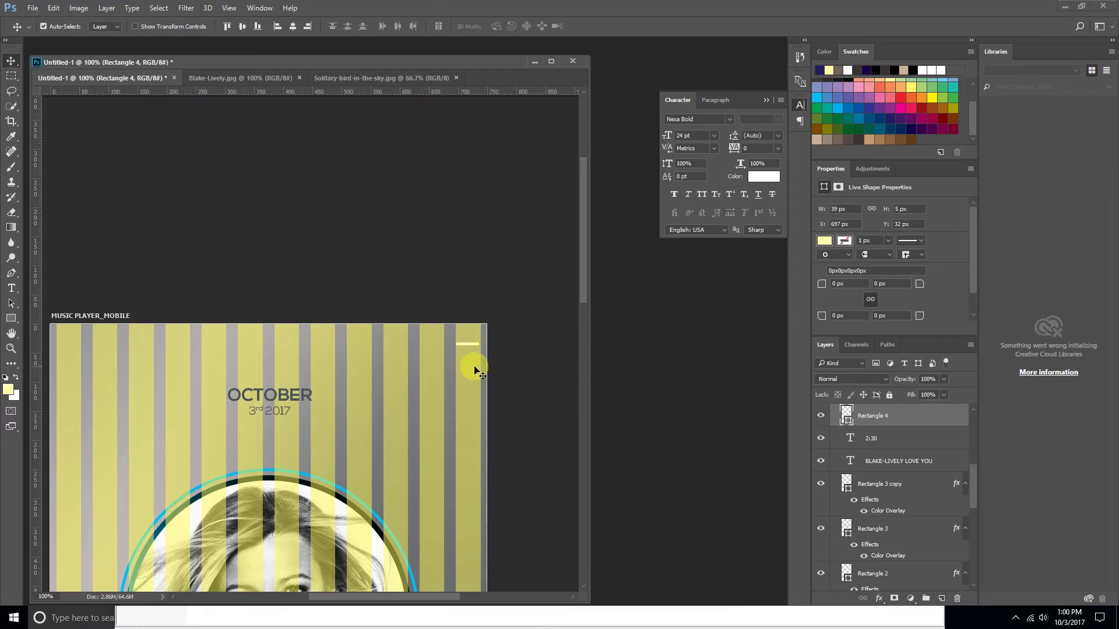
right_click(468, 347)
click(476, 366)
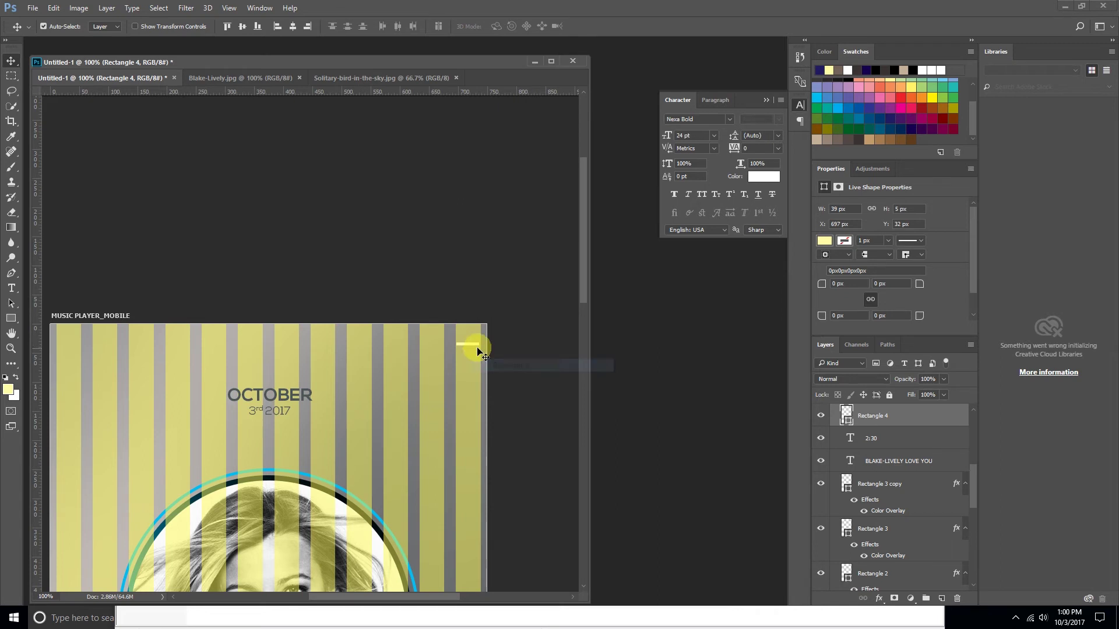
drag(474, 346, 475, 354)
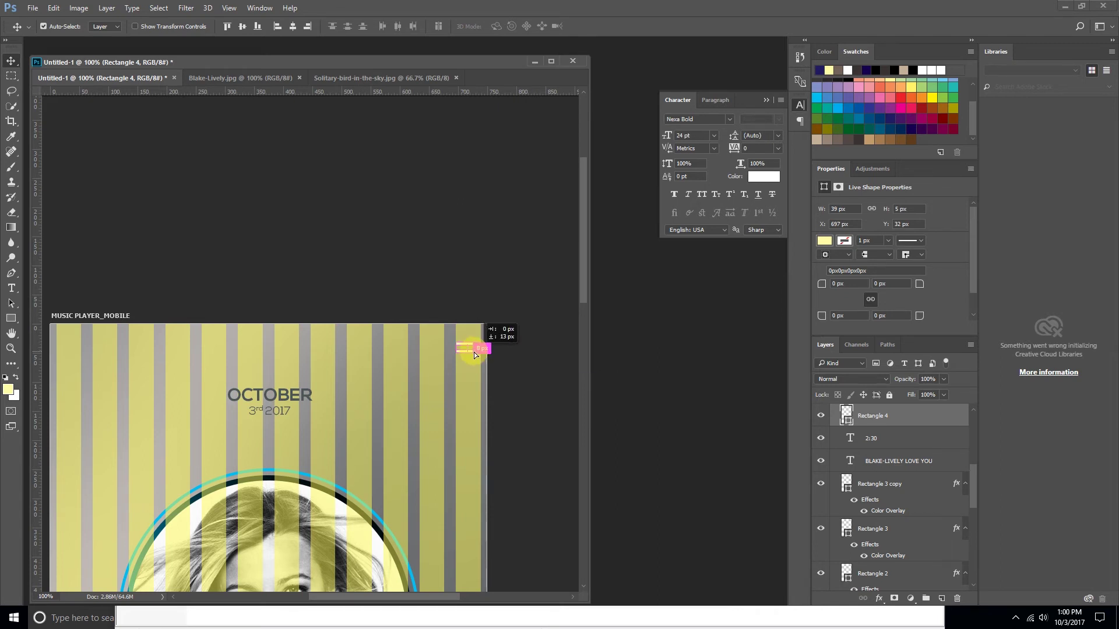
drag(474, 353, 473, 362)
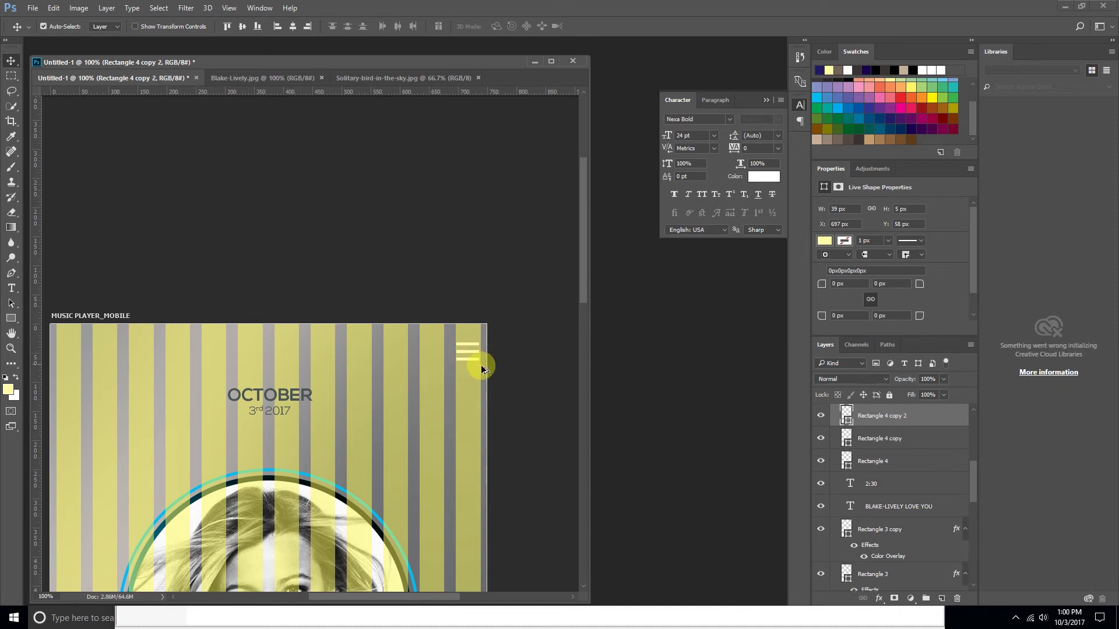
click(854, 439)
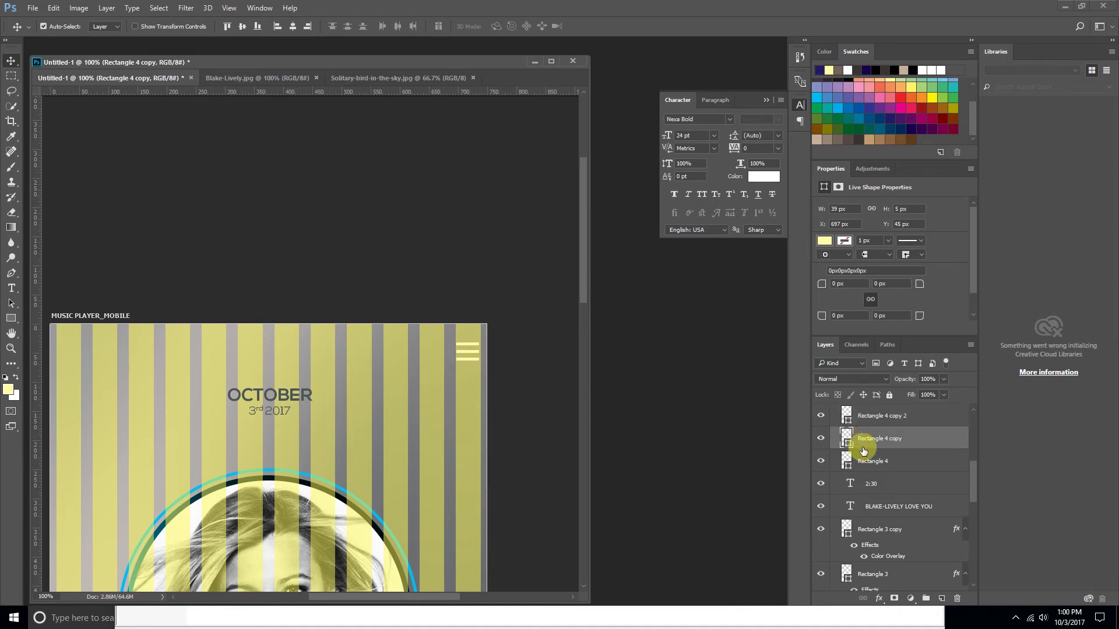
shift+click(865, 461)
shift+click(863, 421)
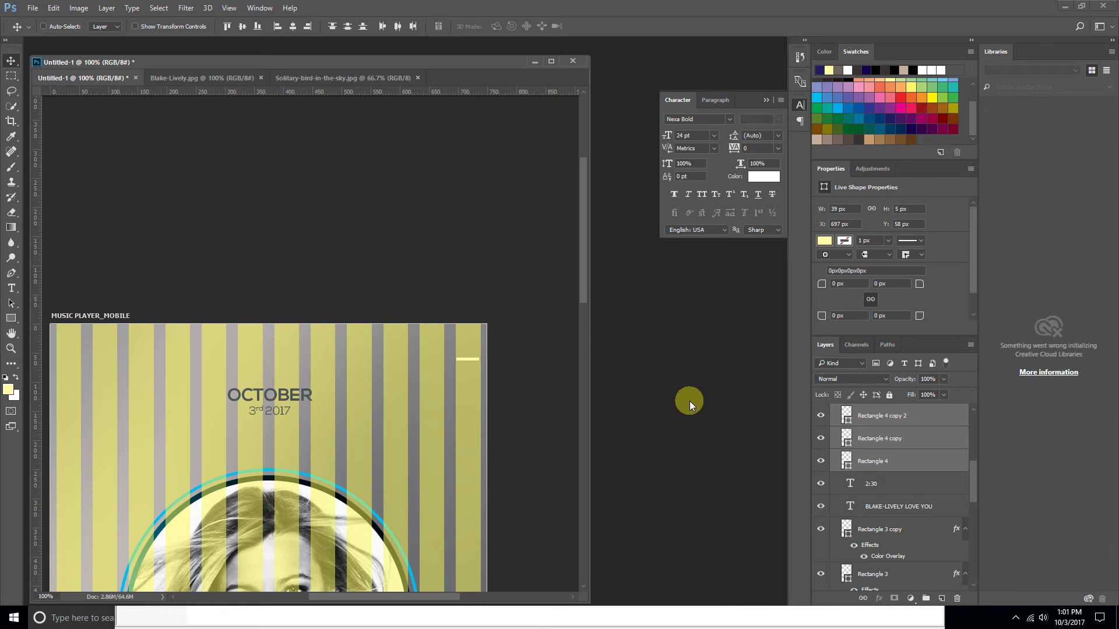
- Nudge Rectangle 4 copy 2 down 2 px and hide the Columns stripes layer
click(859, 439)
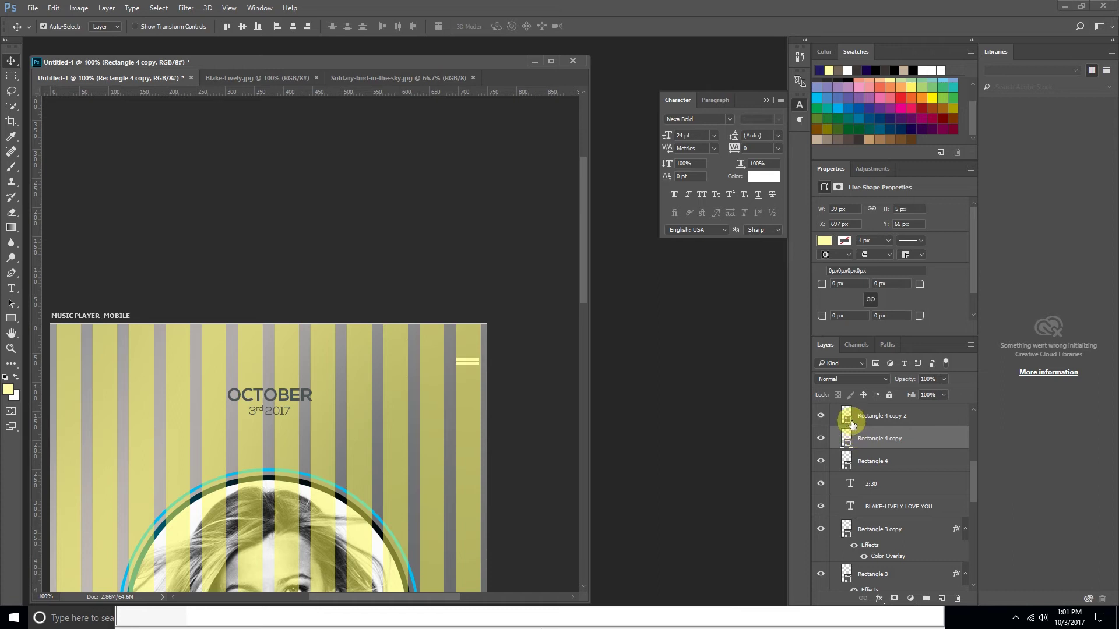
click(850, 418)
key(Down)
key(Down)
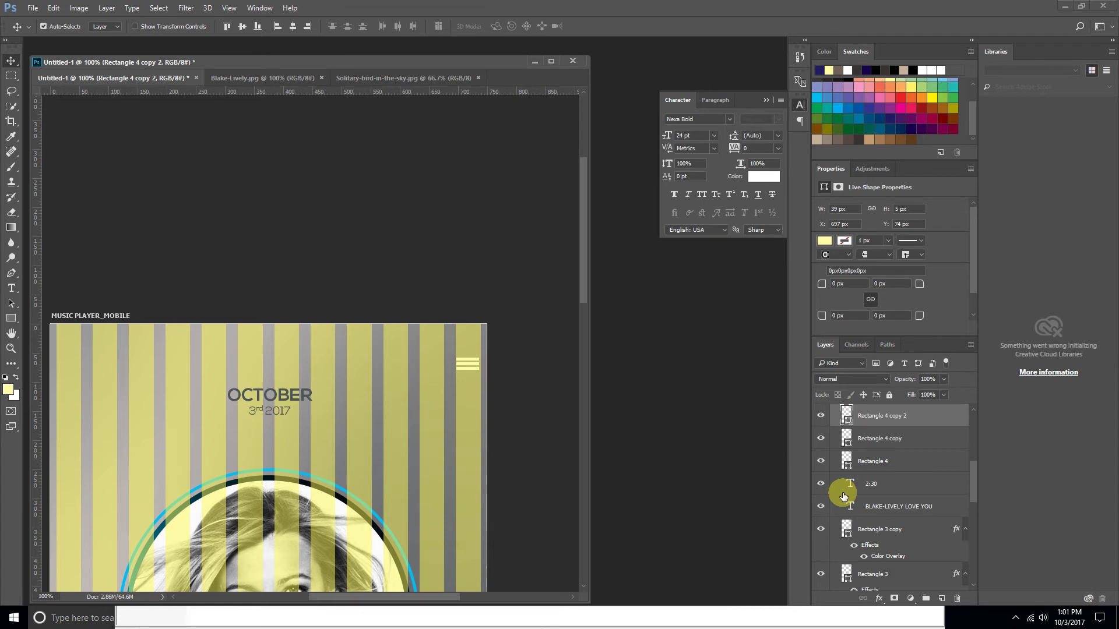
scroll(842, 493, down, 1)
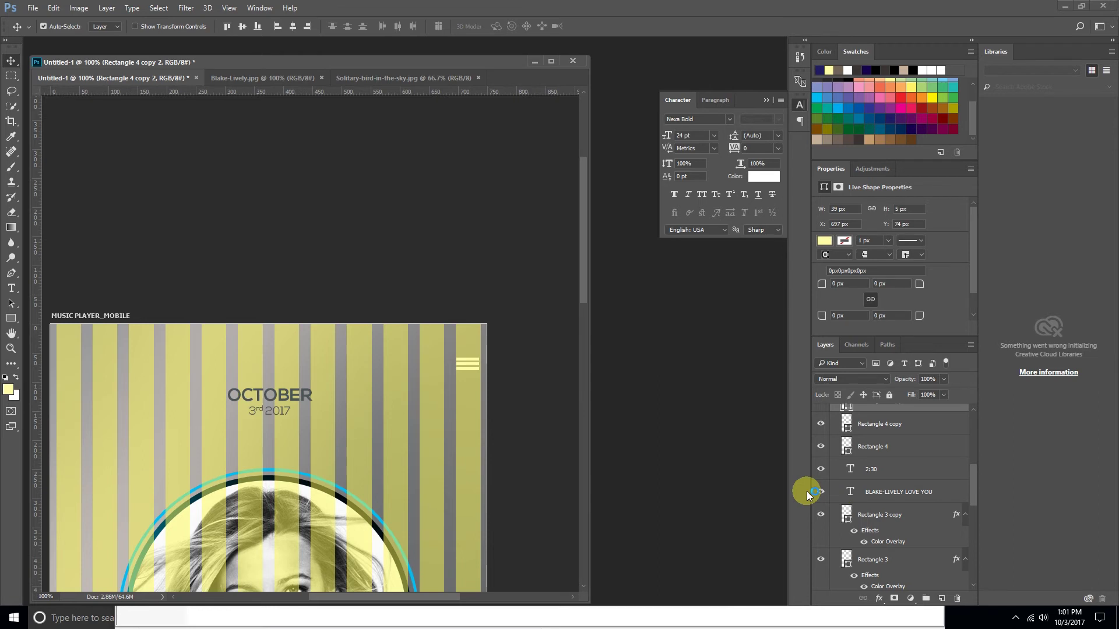
scroll(899, 479, down, 2)
scroll(899, 480, down, 2)
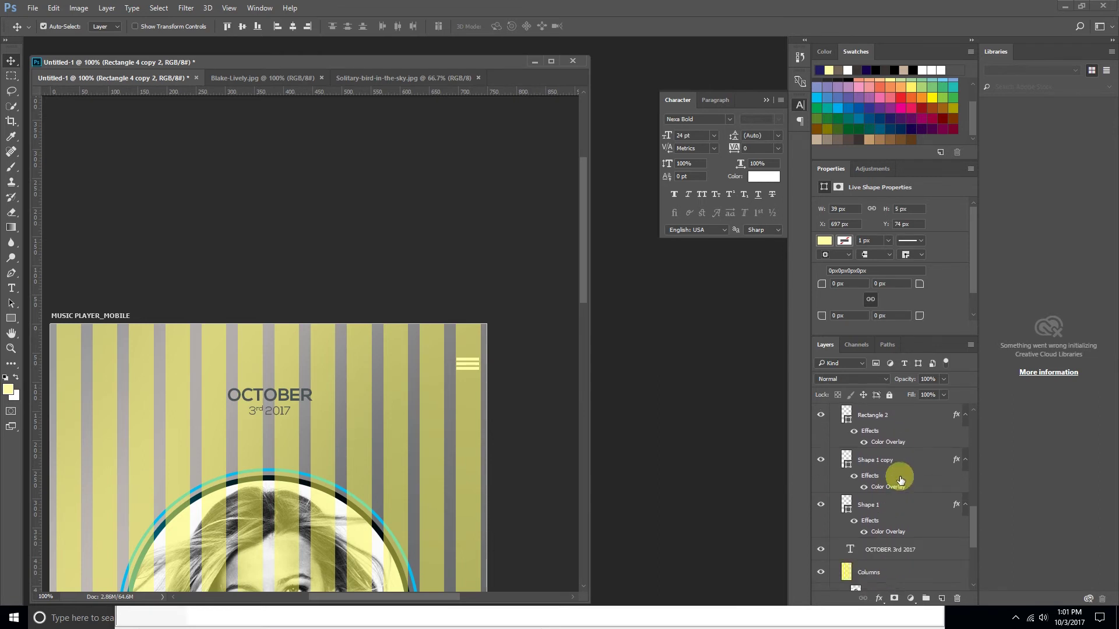
scroll(886, 512, down, 2)
click(820, 485)
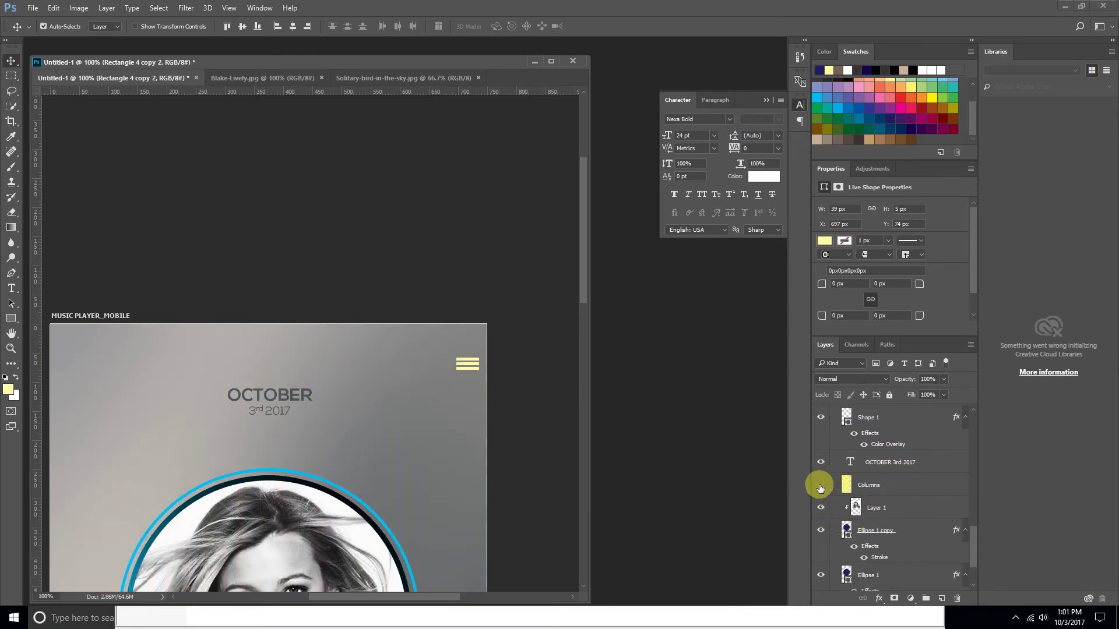
- Pan back to the top of the artboard at 100% and select the Rectangle 4 layer
key(ctrl+minus)
key(ctrl+minus)
key(ctrl+minus)
key(ctrl+minus)
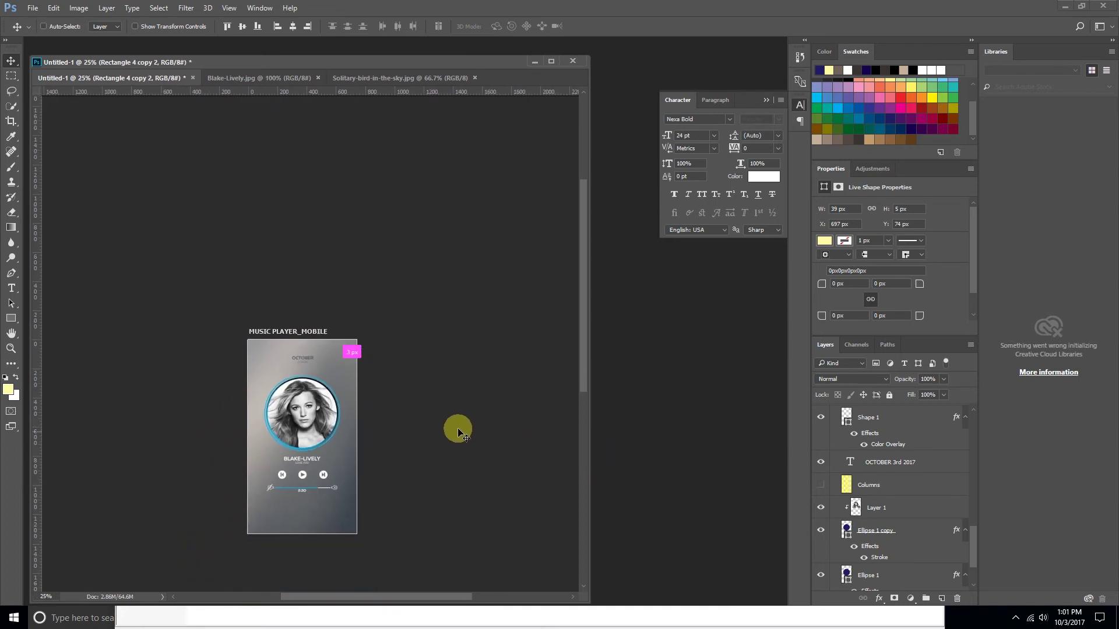
key(ctrl+plus)
key(ctrl+plus)
key(ctrl+plus)
key(ctrl+plus)
drag(474, 459, 415, 344)
scroll(902, 474, up, 2)
scroll(904, 466, up, 2)
scroll(904, 465, up, 2)
scroll(904, 464, up, 2)
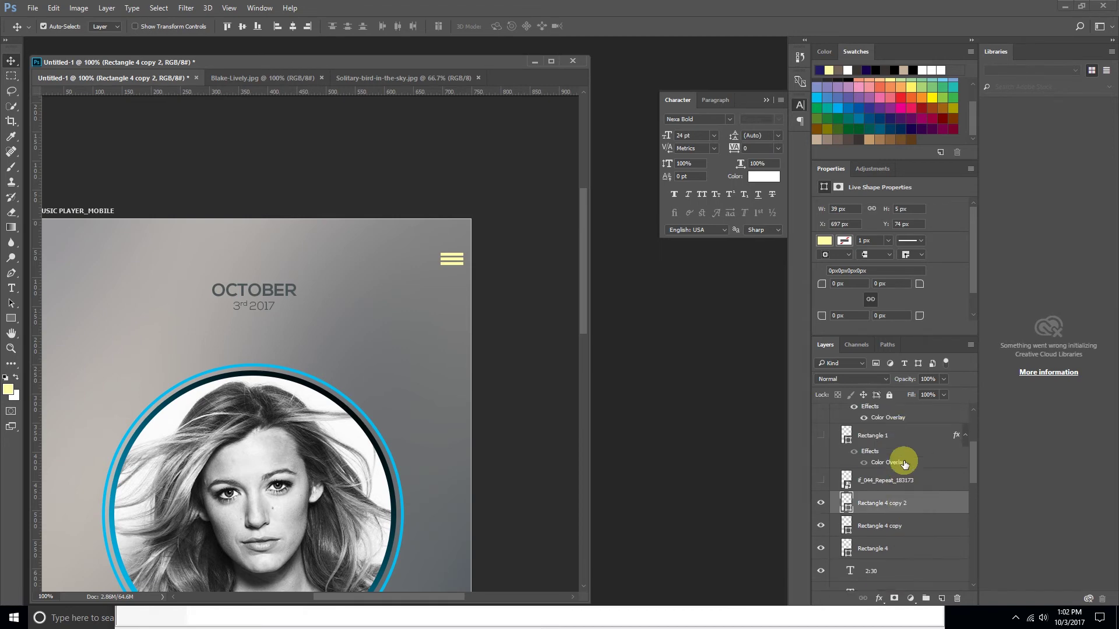
click(876, 549)
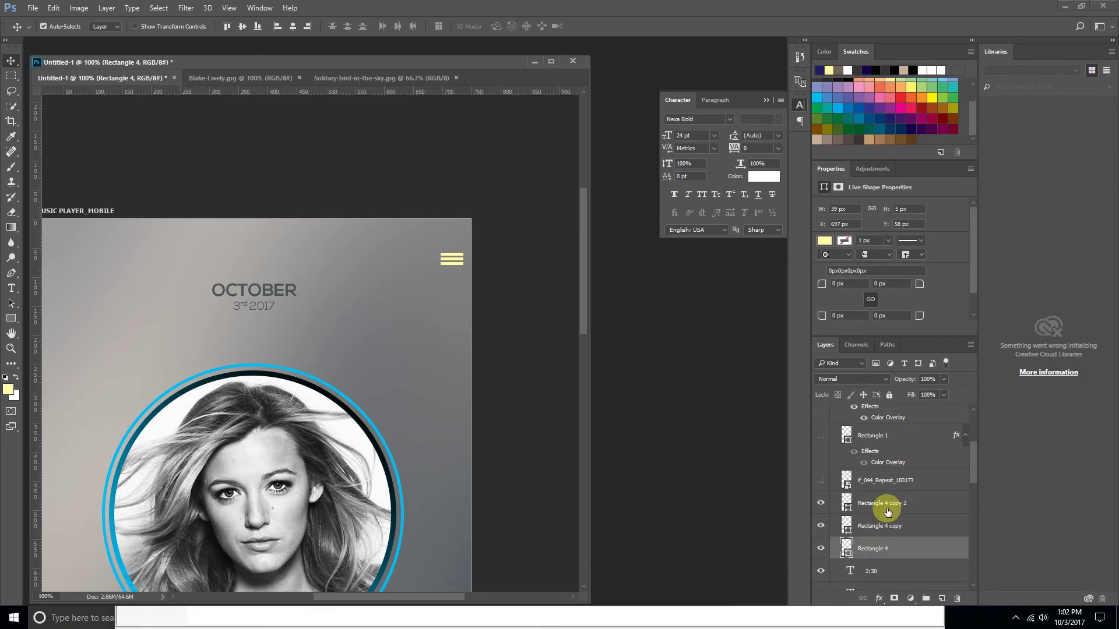
- Give Rectangle 4, Rectangle 4 copy and Rectangle 4 copy 2 each a white Color Overlay
click(879, 598)
click(904, 540)
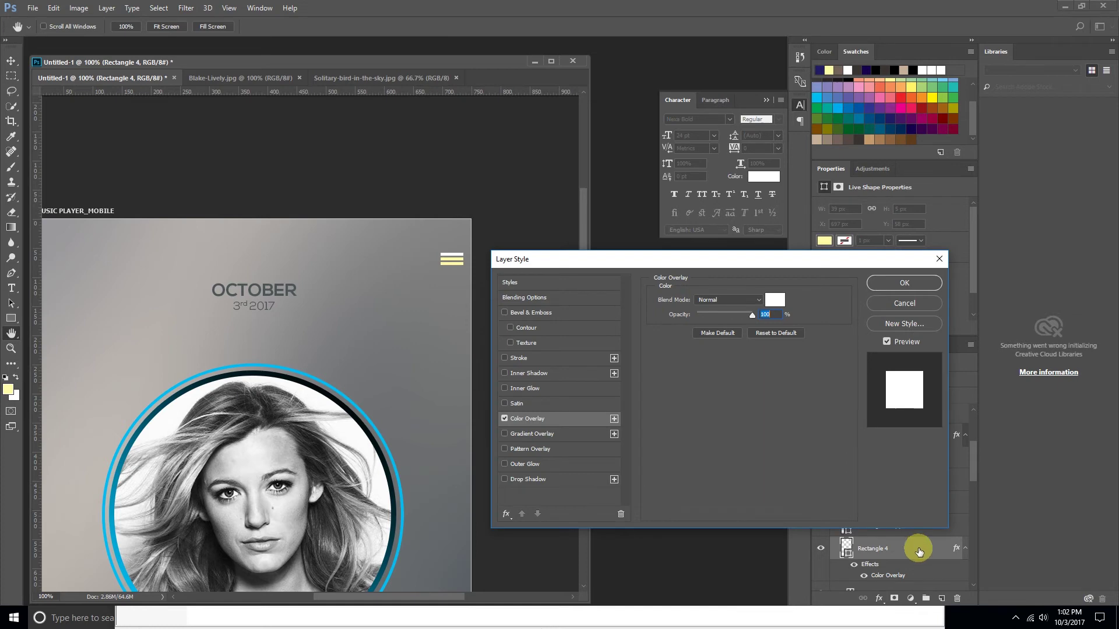
click(873, 283)
click(860, 527)
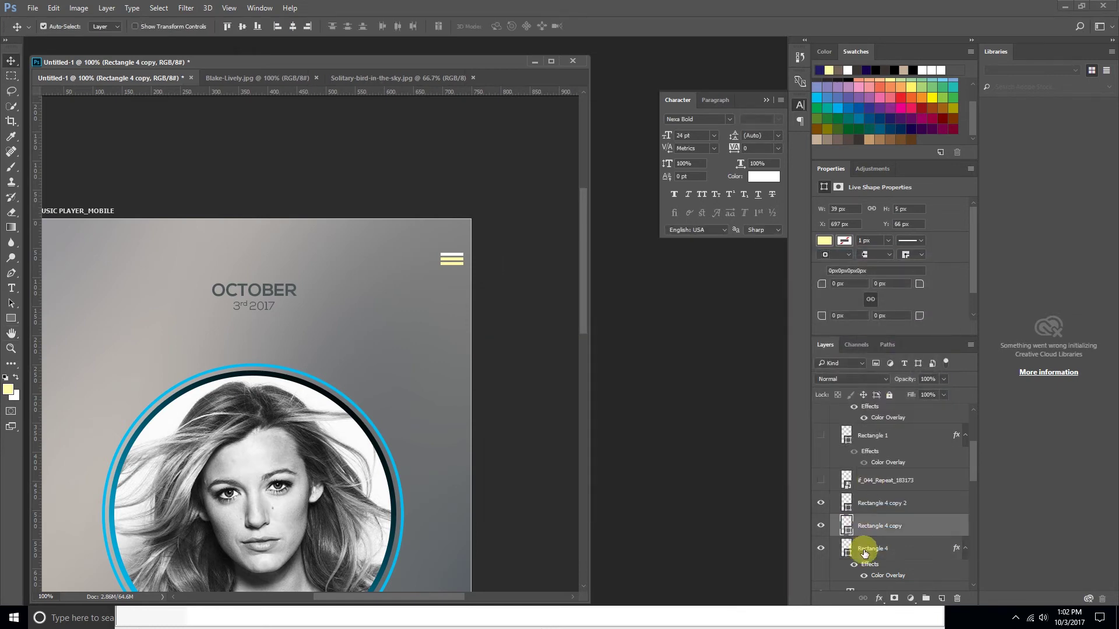
click(879, 599)
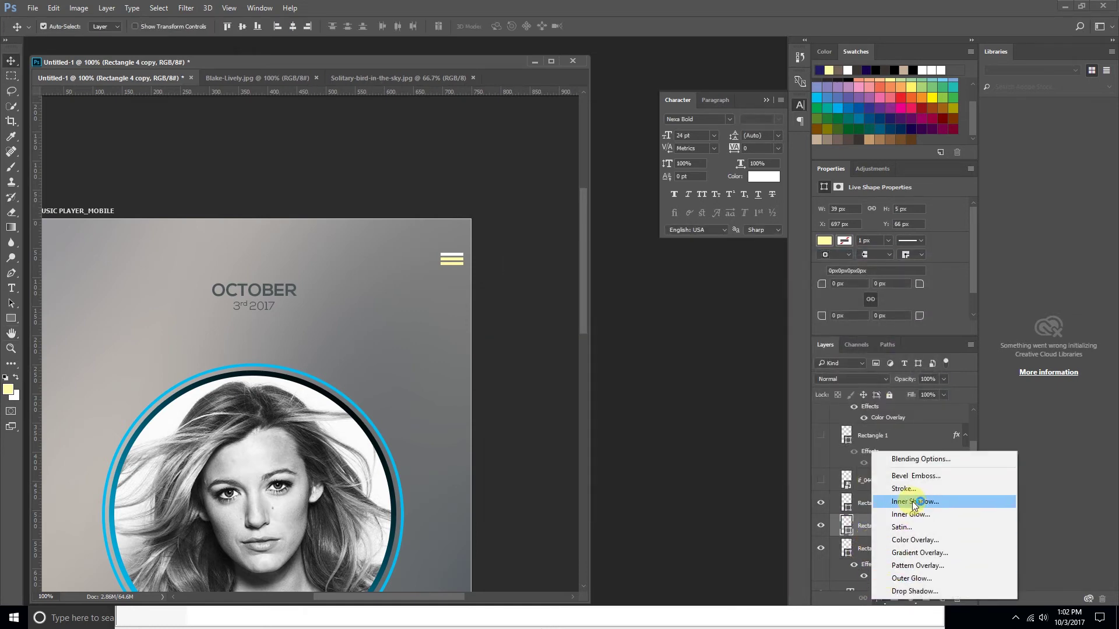
click(914, 540)
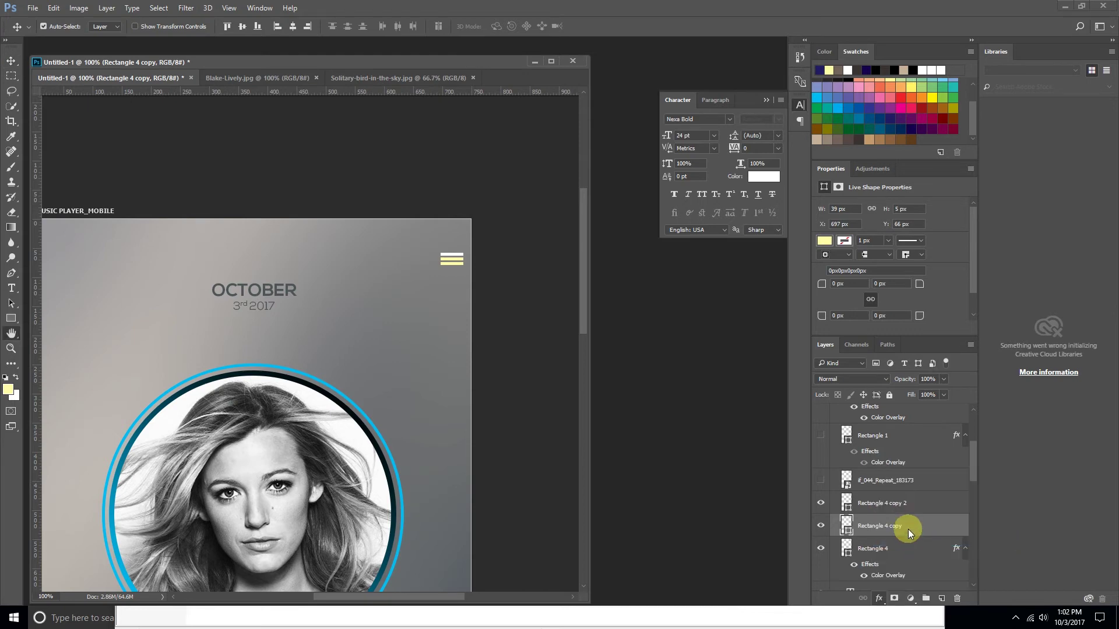
click(891, 285)
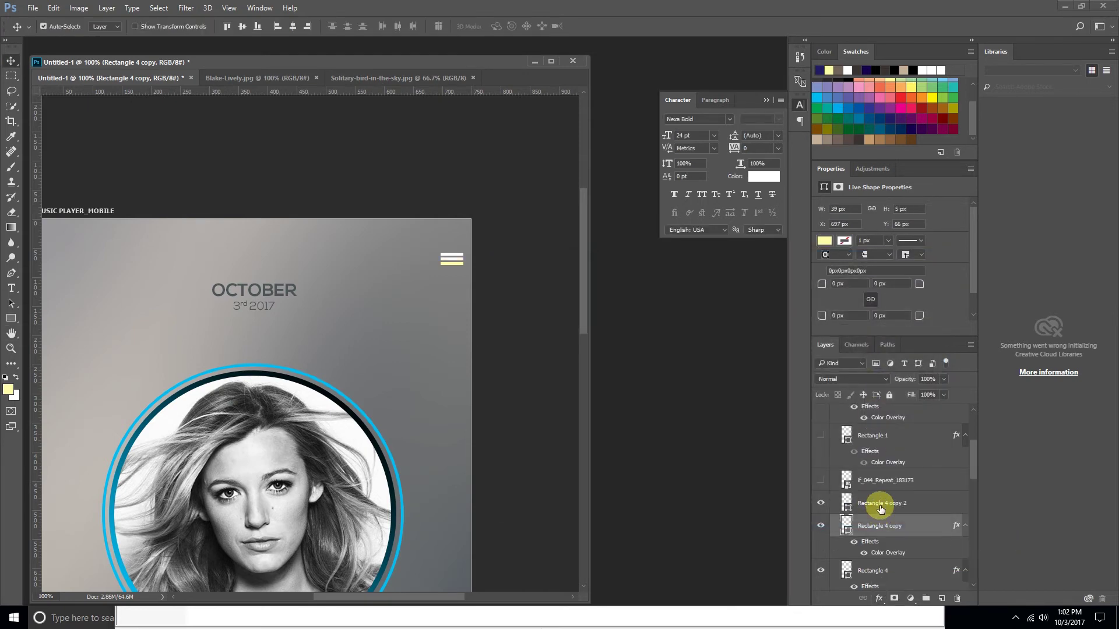
click(874, 504)
click(879, 600)
click(896, 543)
click(875, 283)
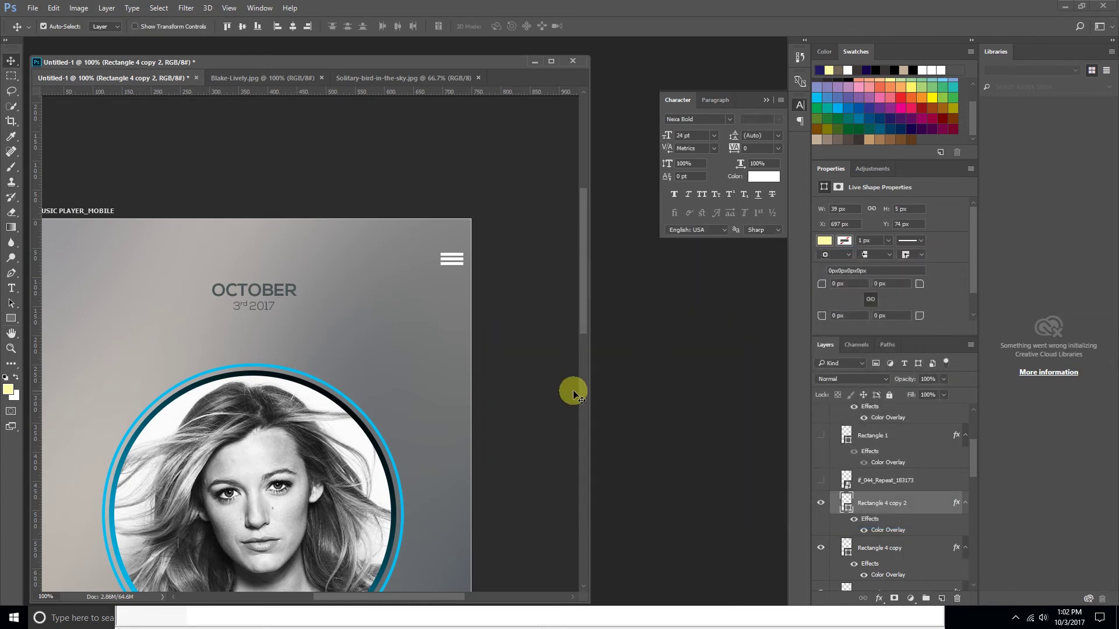
key(Right)
key(Right)
key(Right)
- Dock the floating mockup document window into the tab bar, viewing it at 66.7%
key(ctrl+minus)
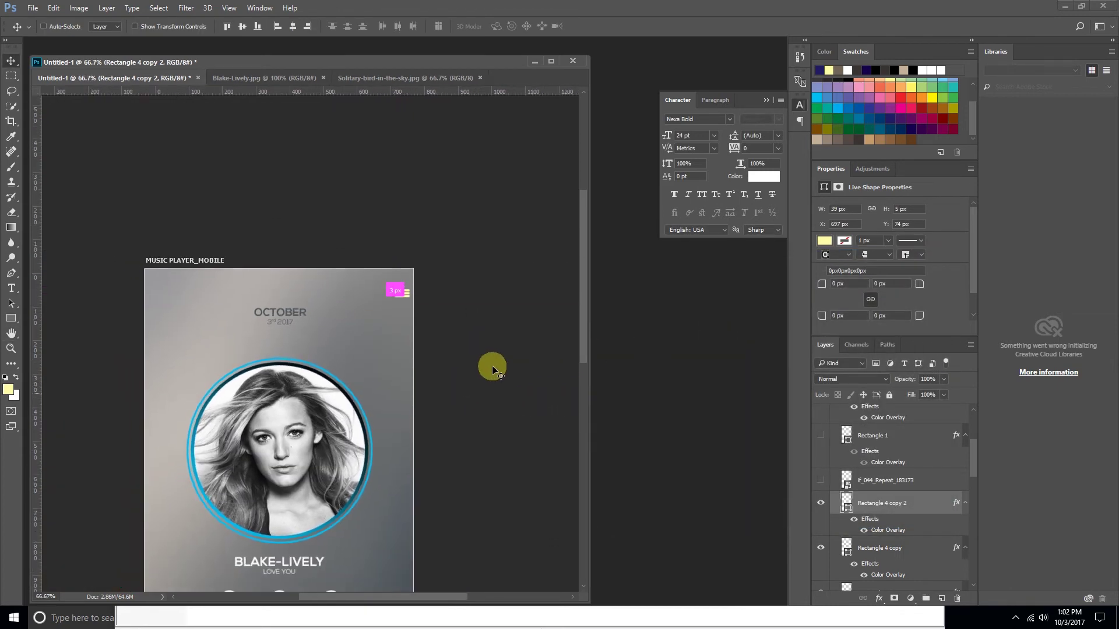
key(ctrl+minus)
key(ctrl+minus)
drag(382, 61, 394, 45)
key(ctrl+plus)
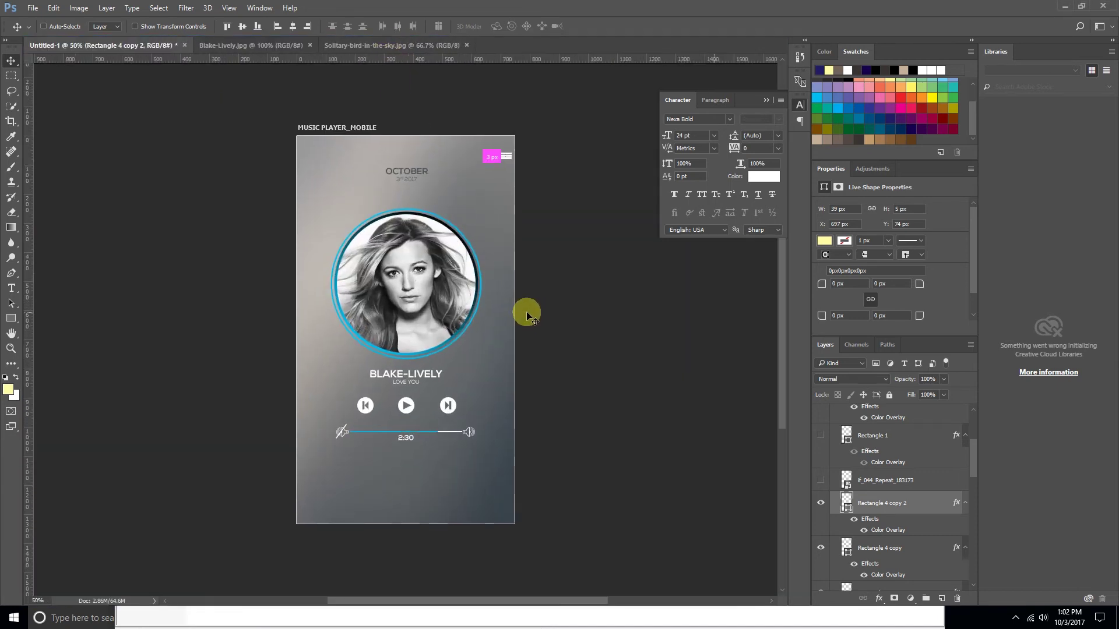
key(ctrl+plus)
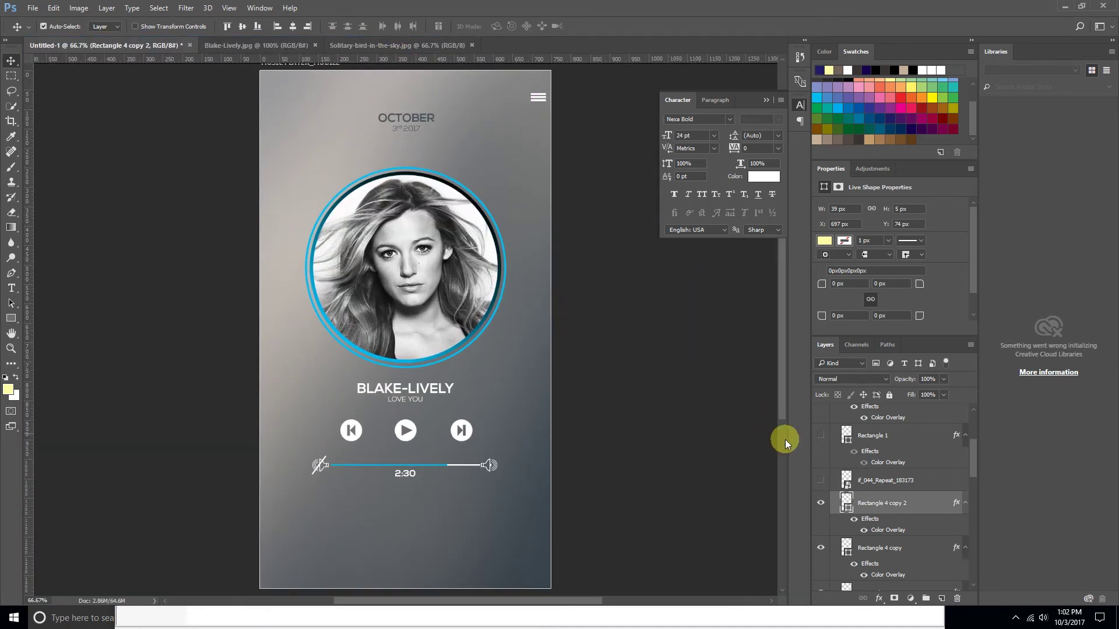
- Pick the MUSIC PLAYER_MOBILE artboard from the title text's layer list, deselect it, and zoom to 300%
scroll(880, 473, up, 5)
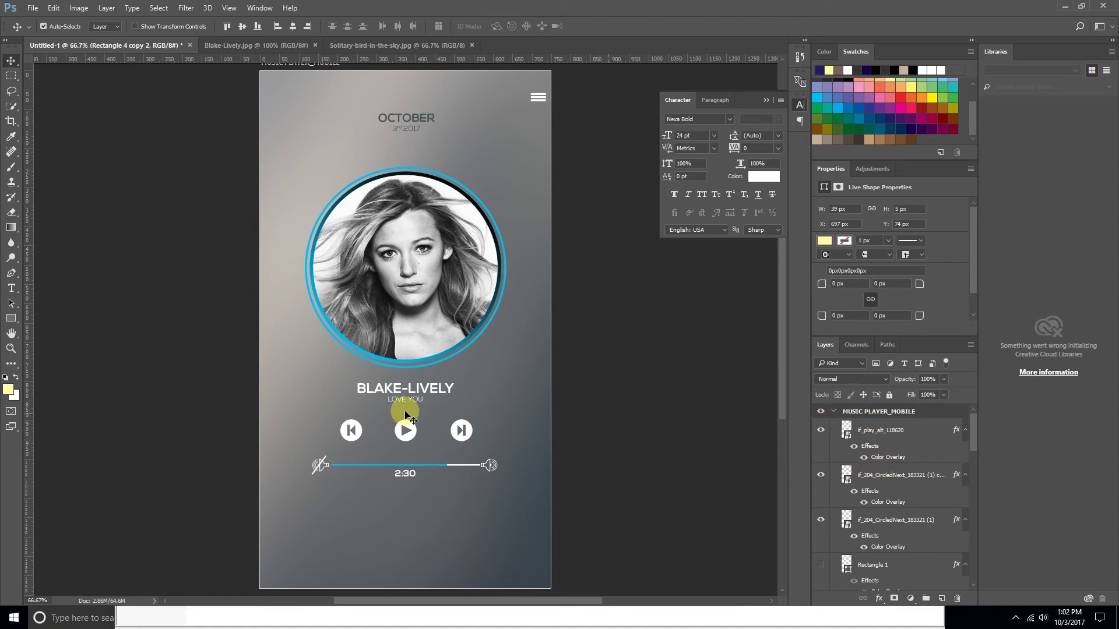
click(418, 394)
right_click(421, 392)
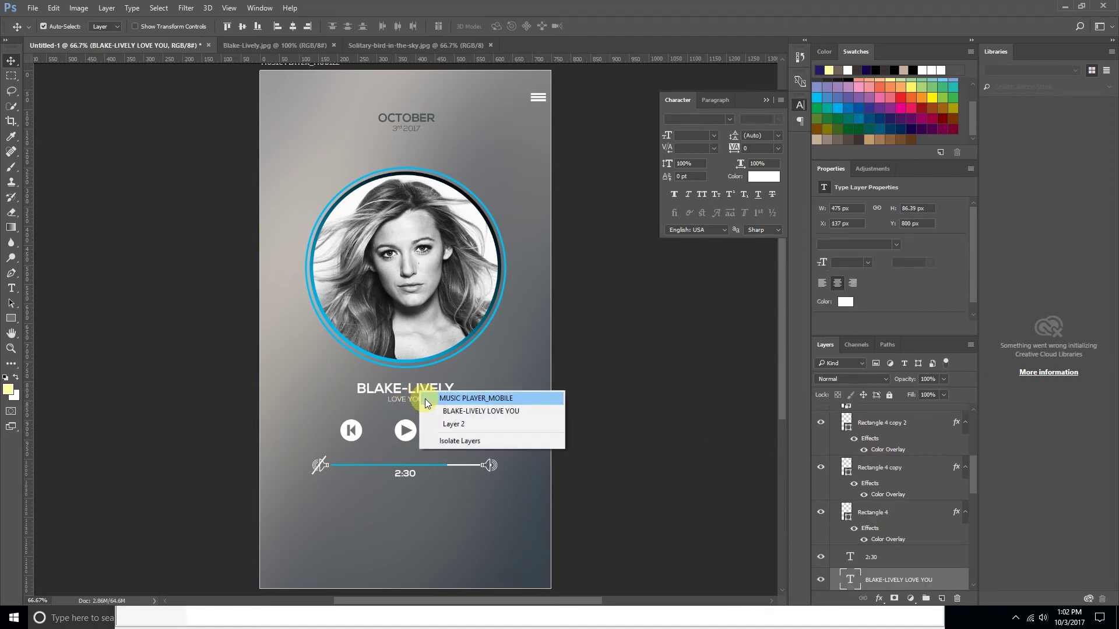
click(425, 399)
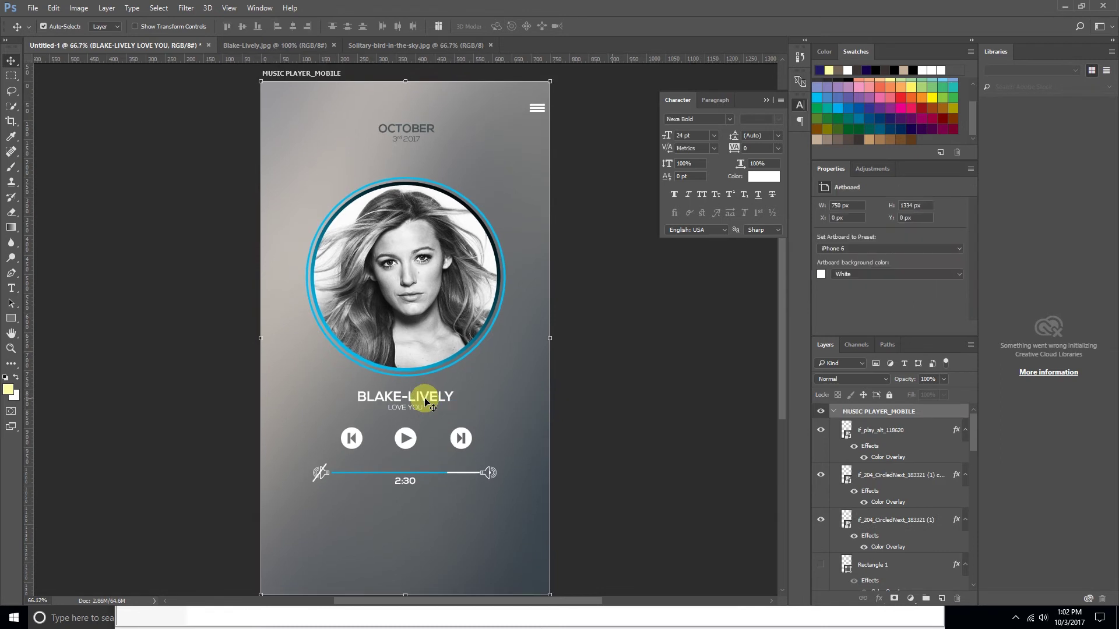
click(609, 447)
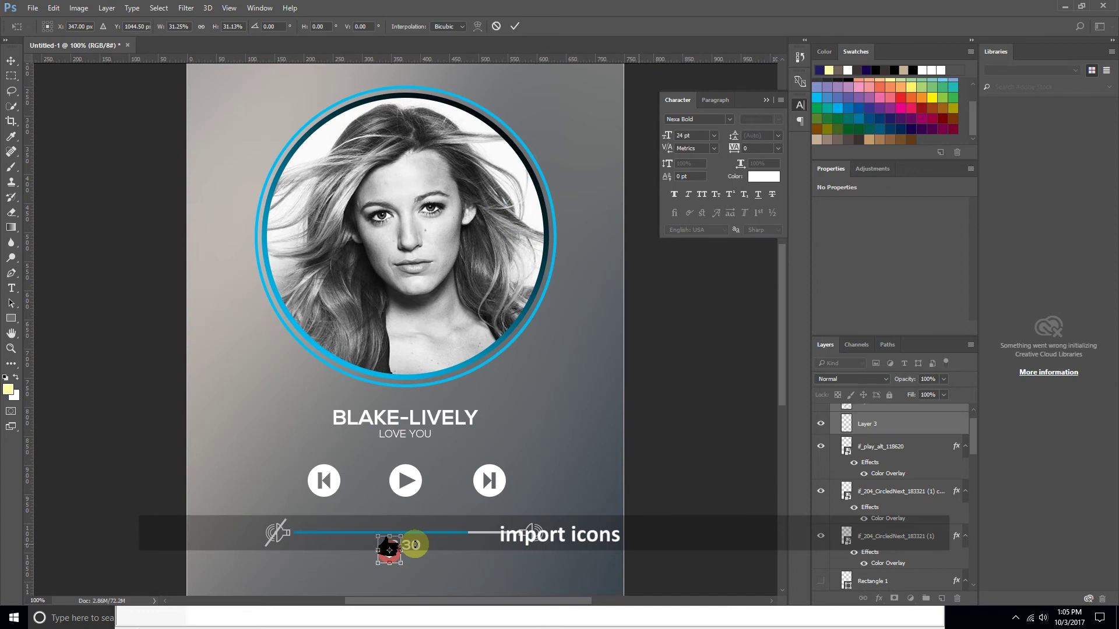
key(ctrl+plus)
key(ctrl+plus)
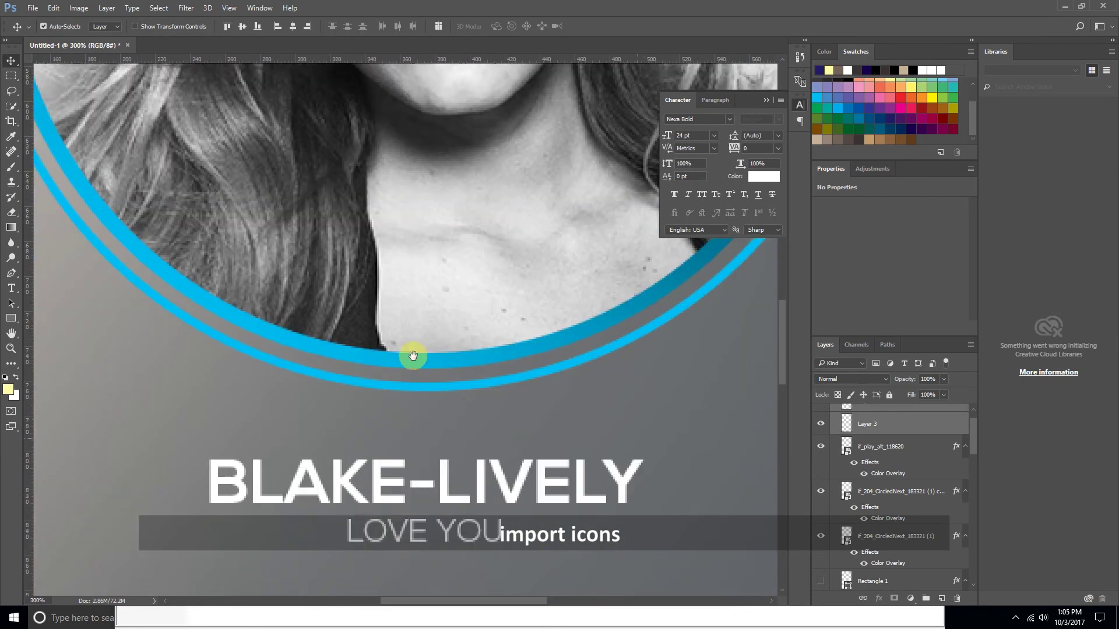
- Pan to the player controls and show the striped Columns background layer again
drag(418, 529, 407, 326)
right_click(355, 435)
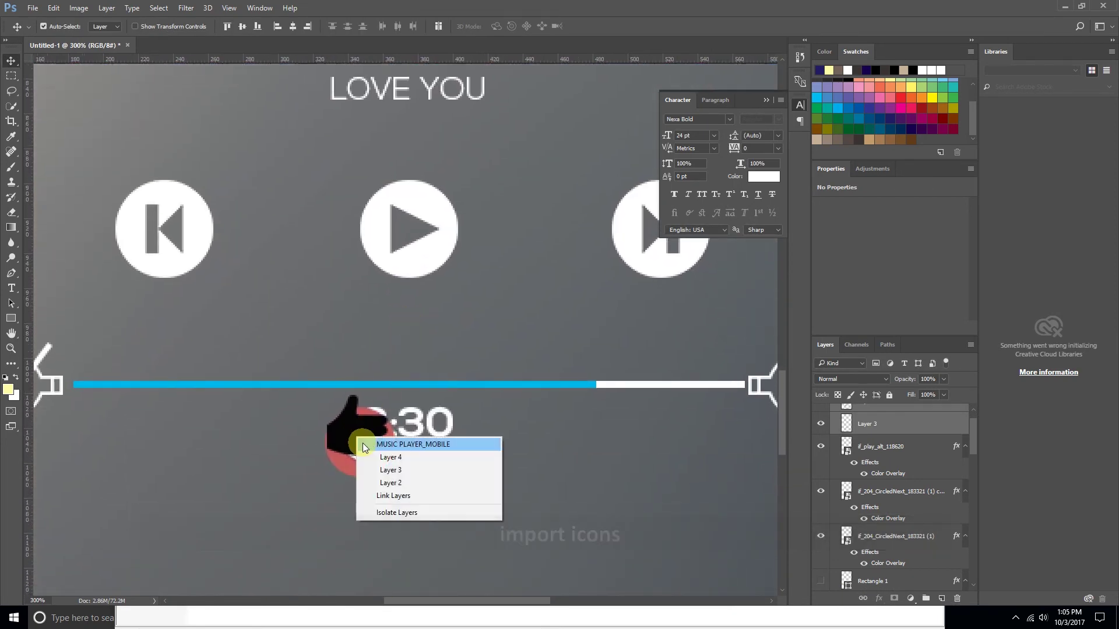
click(853, 427)
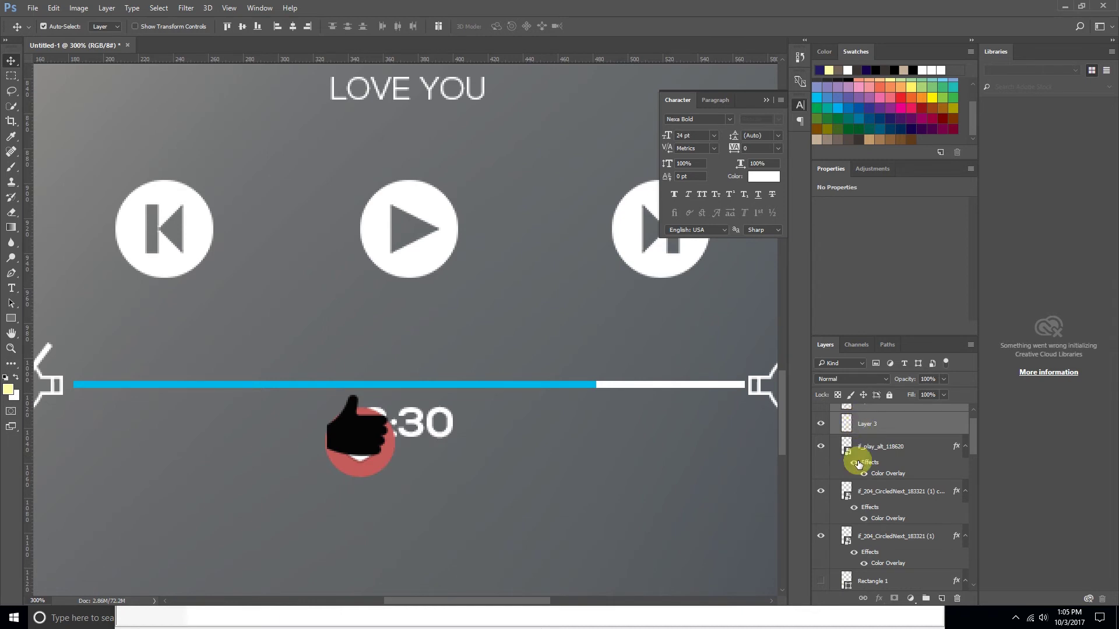
scroll(862, 550, down, 5)
scroll(865, 556, down, 2)
scroll(865, 556, down, 2)
scroll(866, 555, down, 2)
scroll(866, 553, down, 2)
click(820, 551)
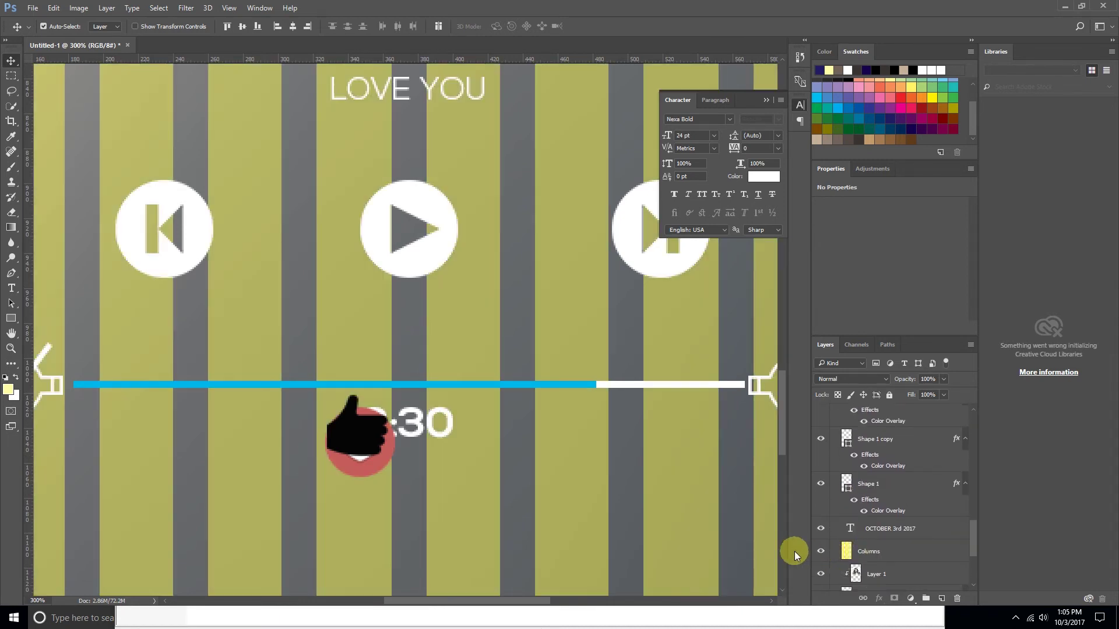
- Move the red heart on Layer 3 16 px right, with a horizontal guide across the icon row
right_click(377, 465)
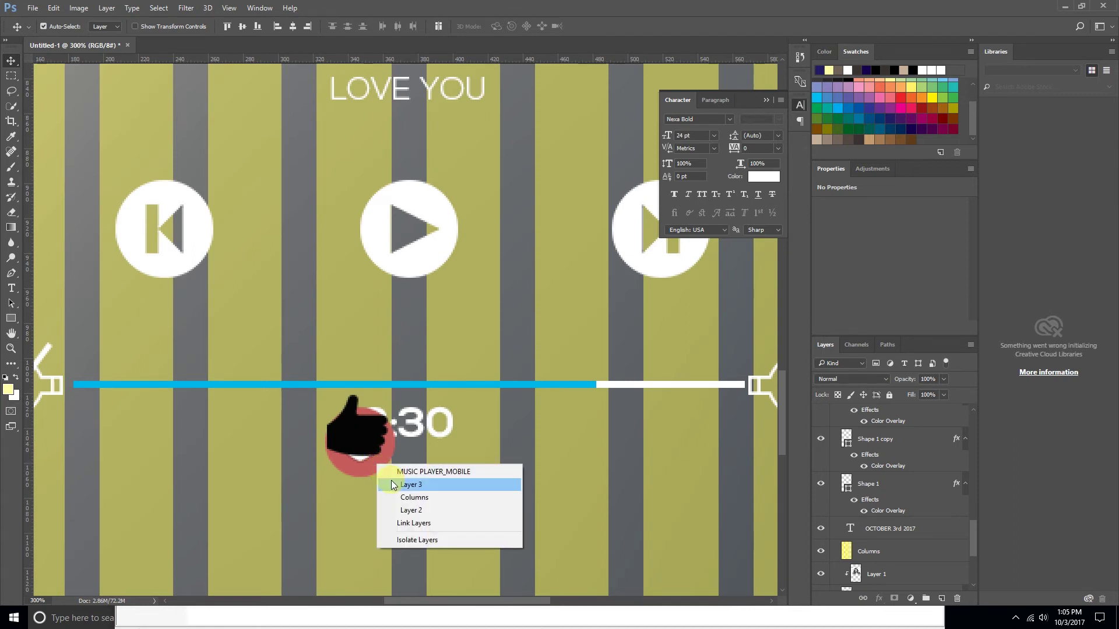
click(394, 485)
click(822, 416)
key(ctrl+t)
drag(379, 463, 427, 468)
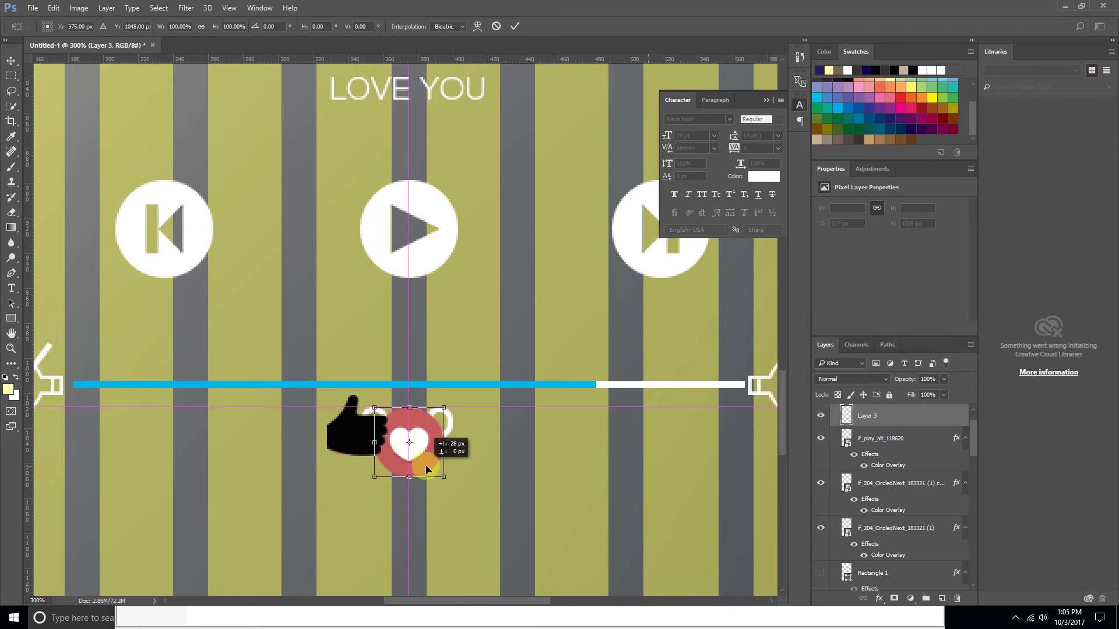
drag(479, 58, 526, 443)
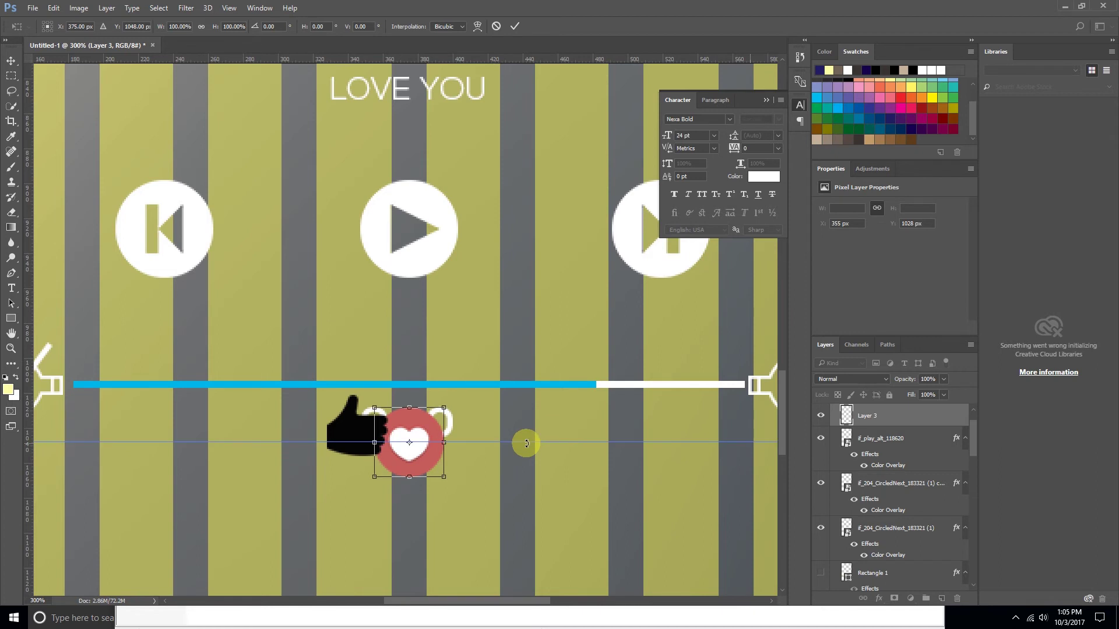
key(Return)
right_click(357, 433)
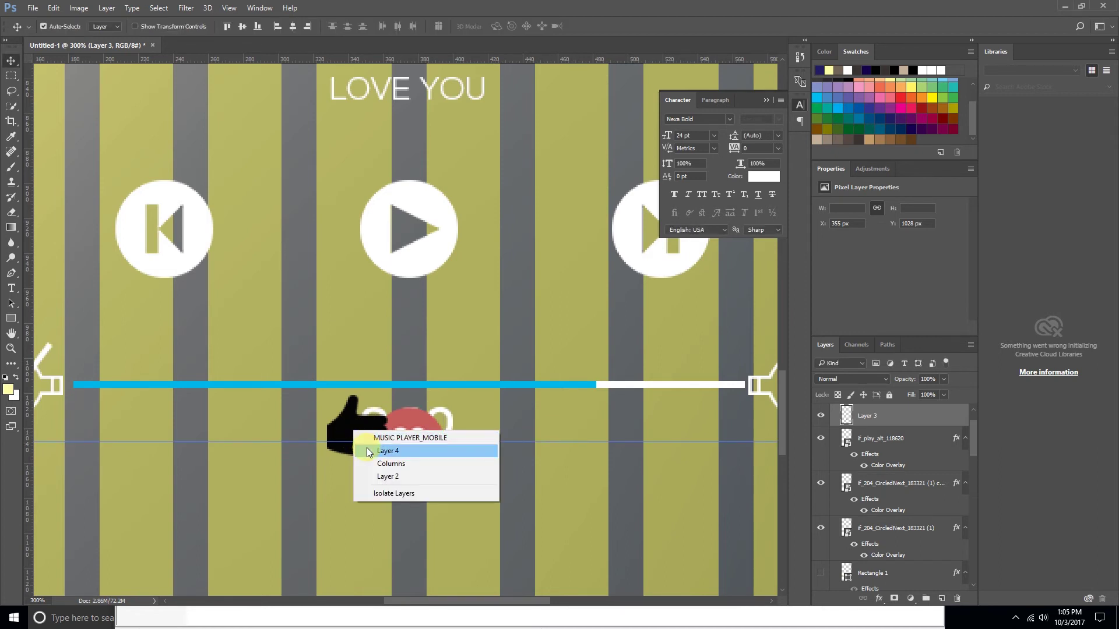
- Move the hand icon on Layer 4 to the right of the heart as a thumbs-up
click(368, 451)
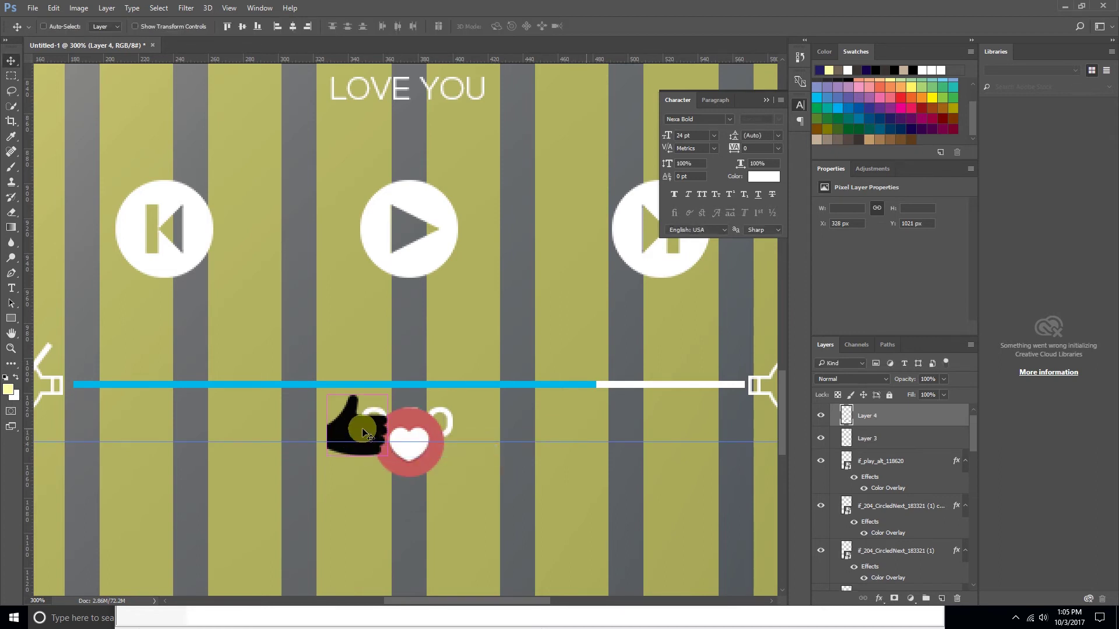
key(ctrl+t)
drag(377, 435, 556, 449)
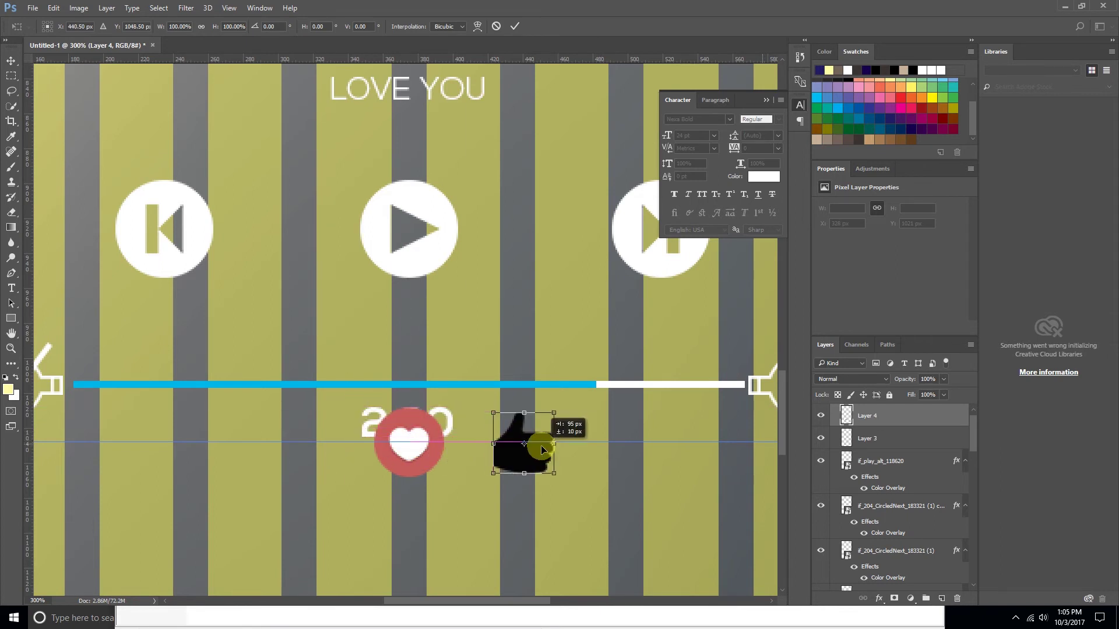
drag(556, 449, 599, 446)
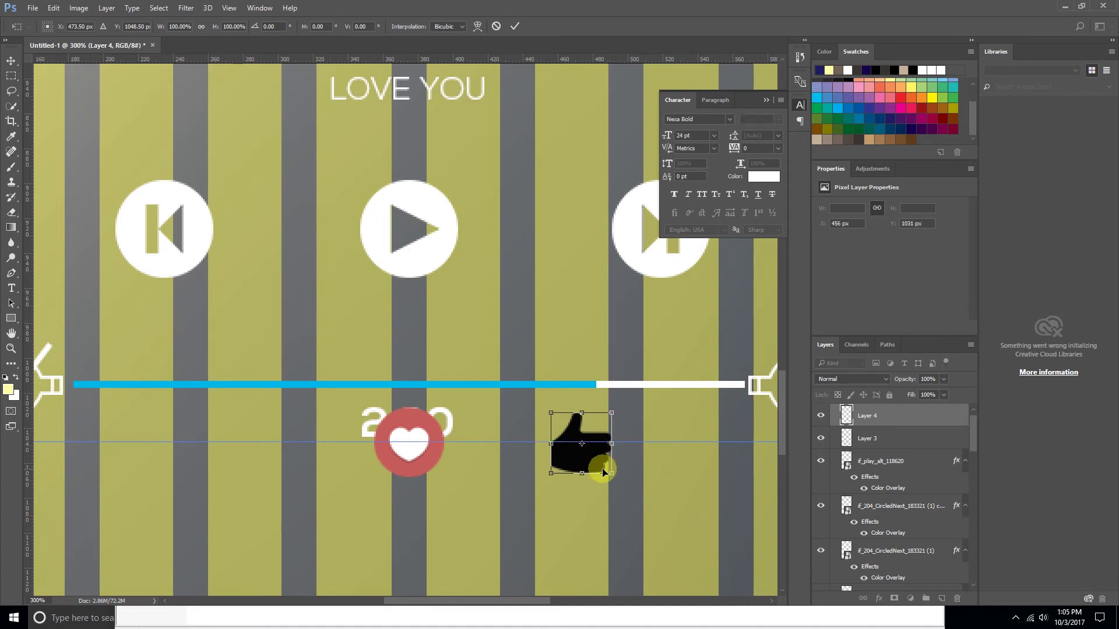
key(Return)
- Duplicate the hand left of the heart, flipped vertically and horizontally into an aligned thumbs-down
alt+drag(589, 457, 286, 443)
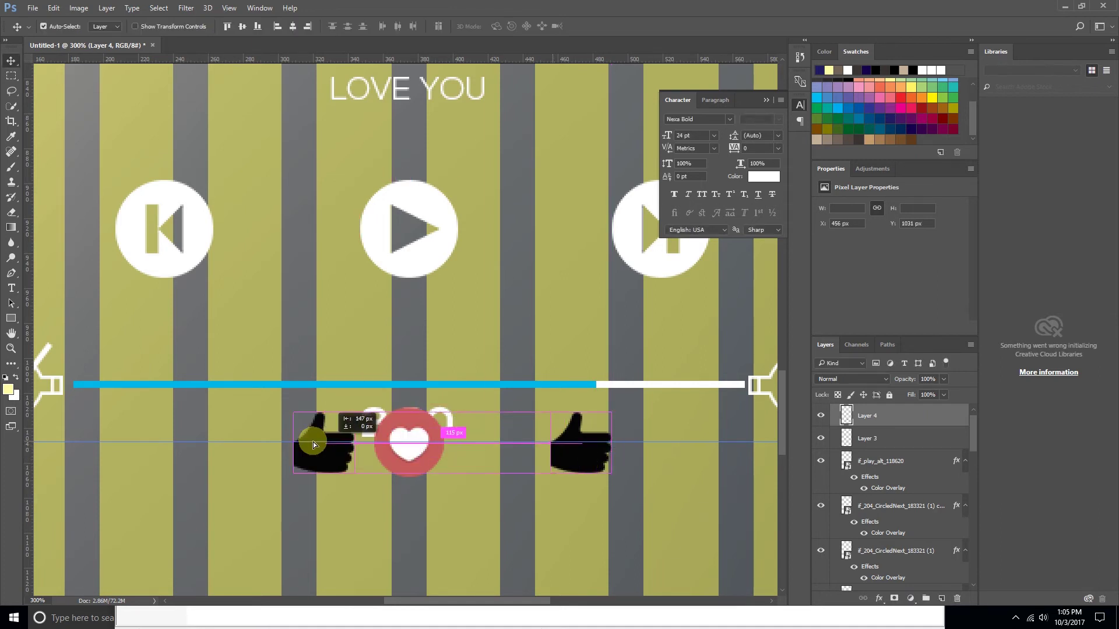
key(ctrl+t)
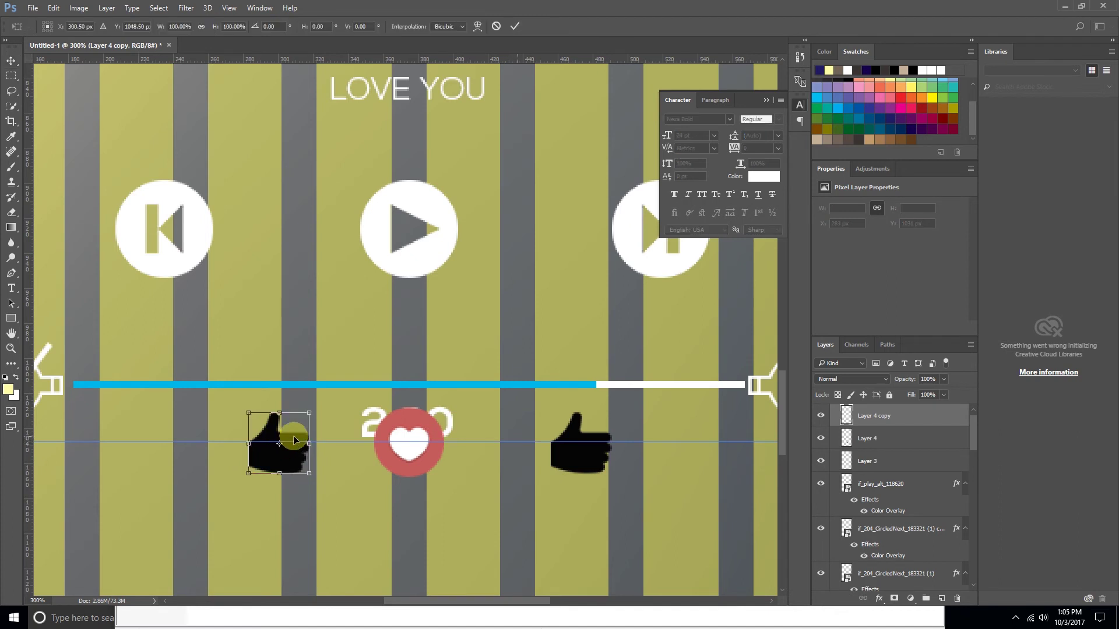
right_click(295, 438)
click(335, 429)
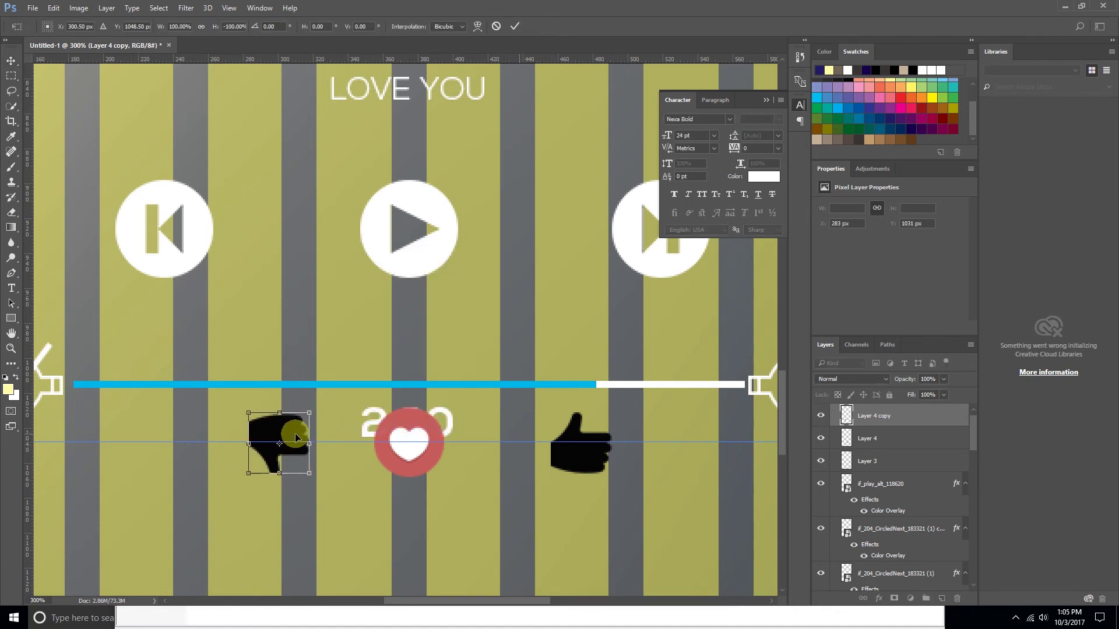
right_click(298, 435)
click(335, 407)
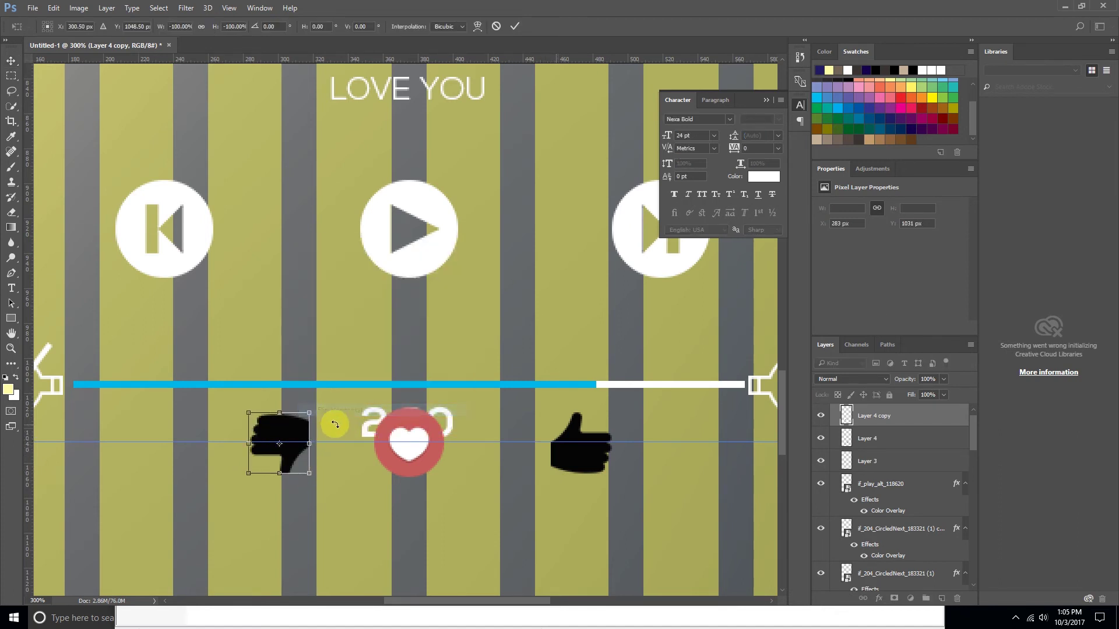
drag(308, 436, 274, 441)
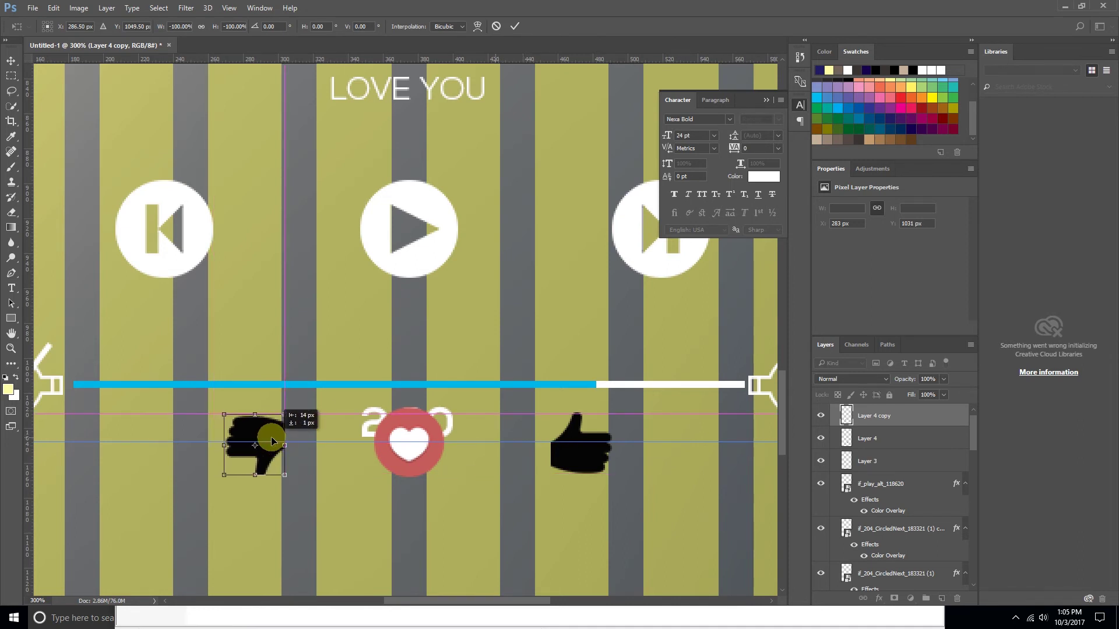
drag(271, 441, 272, 440)
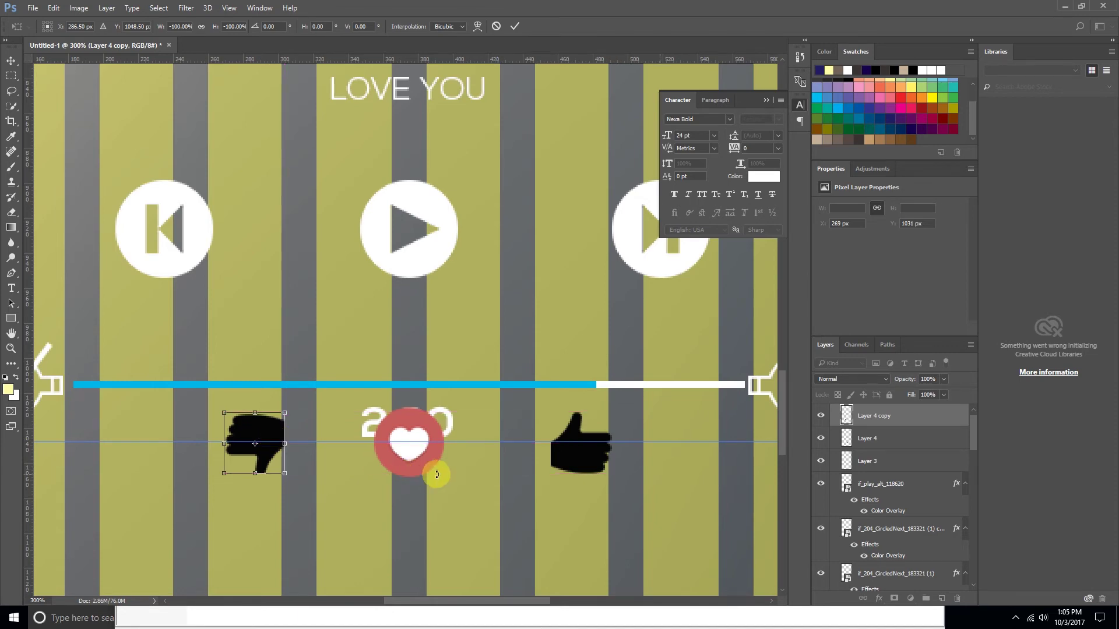
key(Return)
key(ctrl+minus)
key(ctrl+minus)
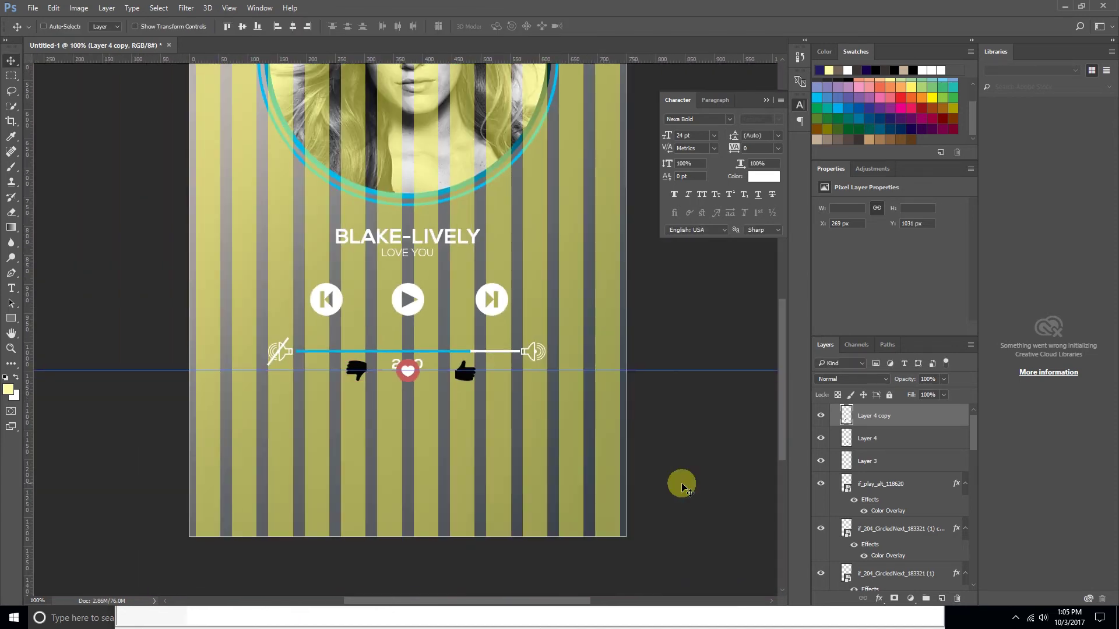
- Select Layer 4 copy, Layer 4 and Layer 3 and nudge the icon row down beneath 2:30
key(ctrl+minus)
key(ctrl+minus)
key(ctrl+plus)
key(ctrl+plus)
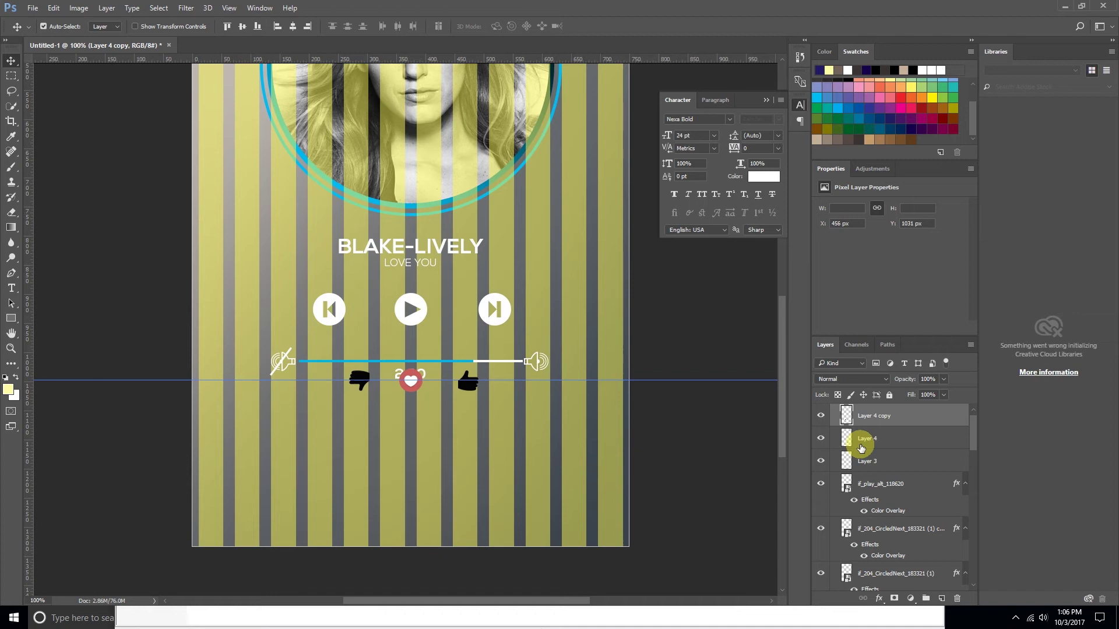
click(861, 447)
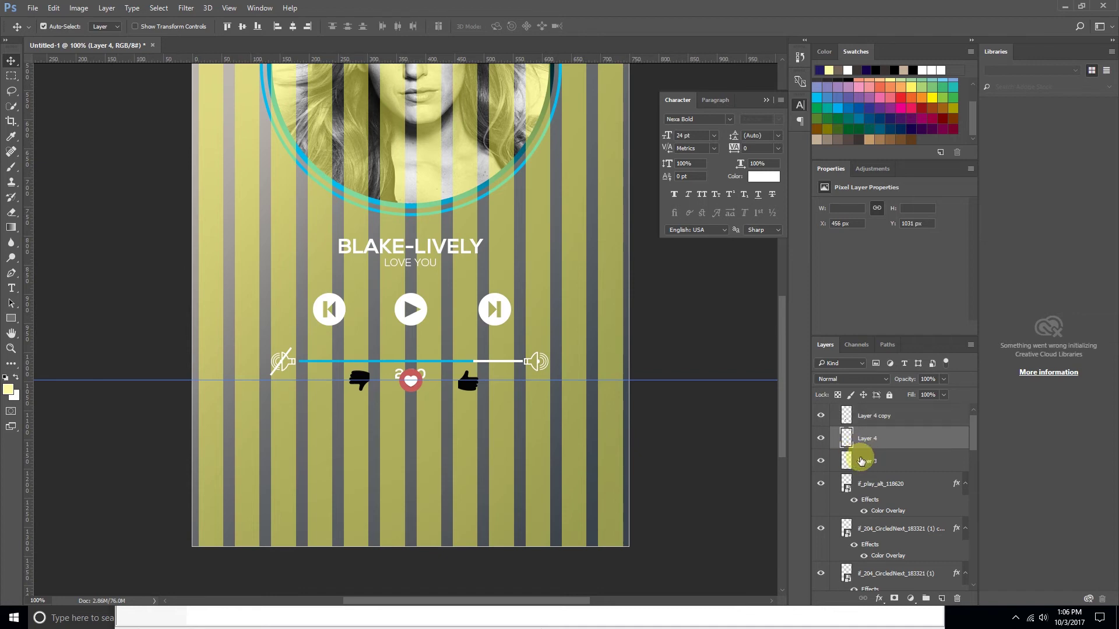
click(861, 461)
shift+click(864, 422)
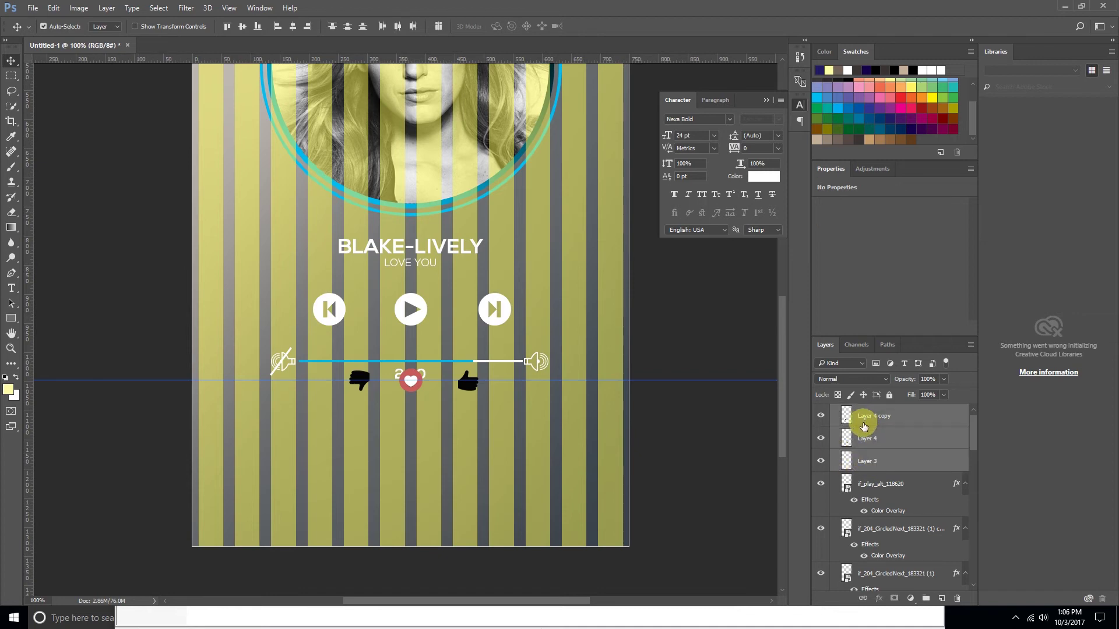
key(Down)
key(Down)
key(Down)
key(Down)
key(Down)
key(Down)
key(Down)
key(Down)
key(Down)
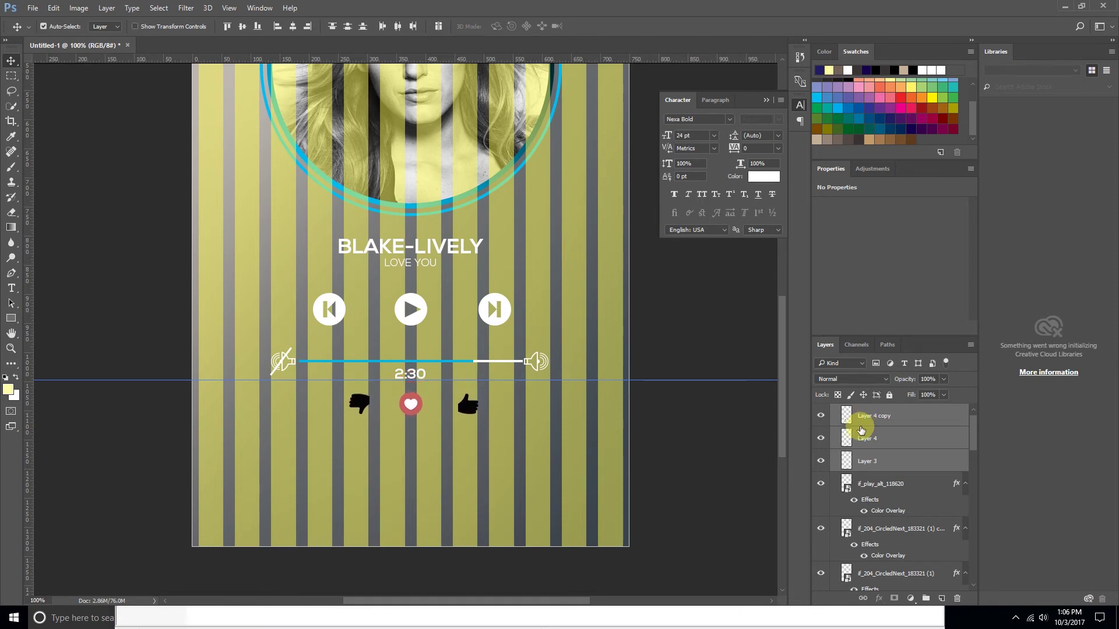
key(Down)
key(Down)
key(Down)
key(Down)
key(Down)
key(Down)
key(Down)
key(Down)
key(Down)
key(Down)
key(Down)
key(Down)
key(Down)
key(Down)
key(Down)
key(Down)
key(Down)
key(Down)
key(Down)
key(Down)
key(Down)
key(Up)
key(Up)
key(Up)
key(Up)
key(Up)
key(Up)
key(Up)
key(Up)
key(Up)
key(Up)
key(Up)
key(Up)
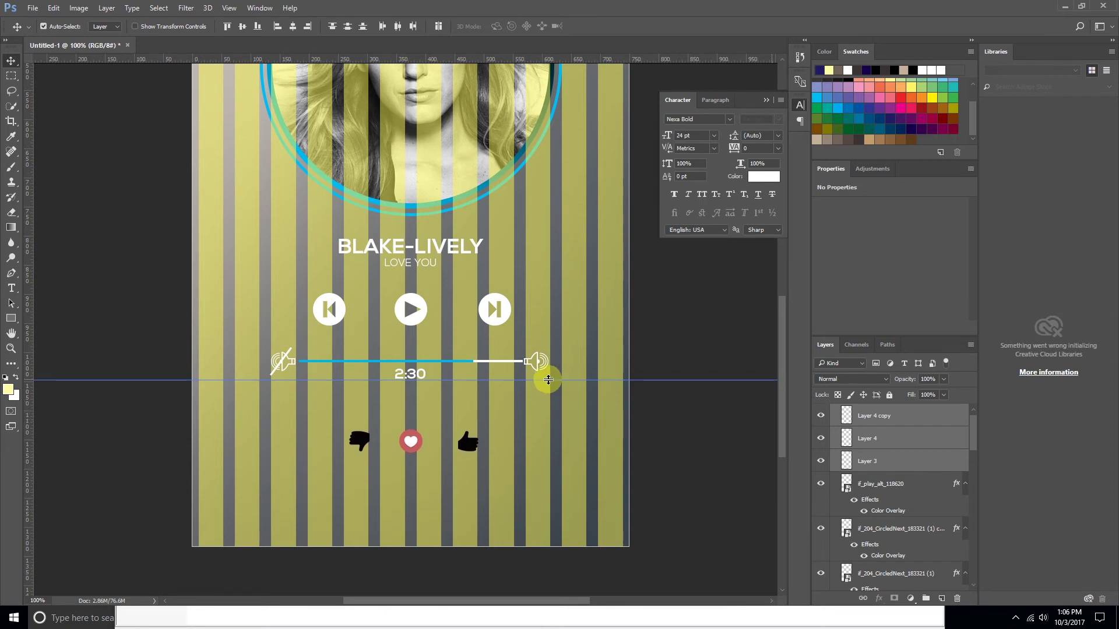
- Remove the horizontal guide into the ruler and leave only Layer 3 selected
drag(547, 380, 549, 406)
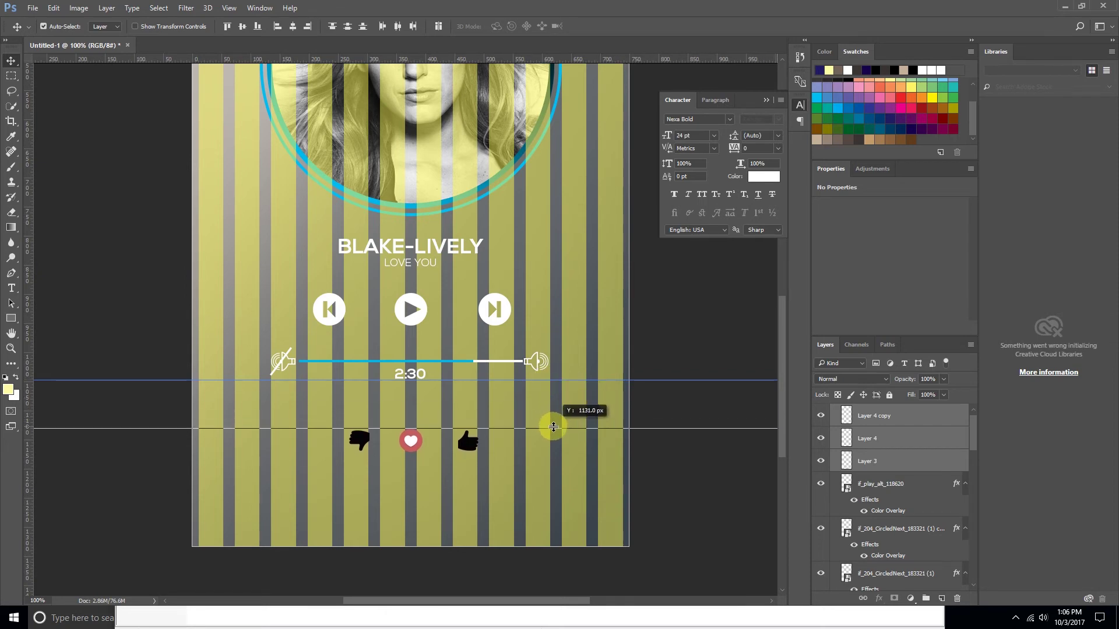
drag(551, 422, 572, 385)
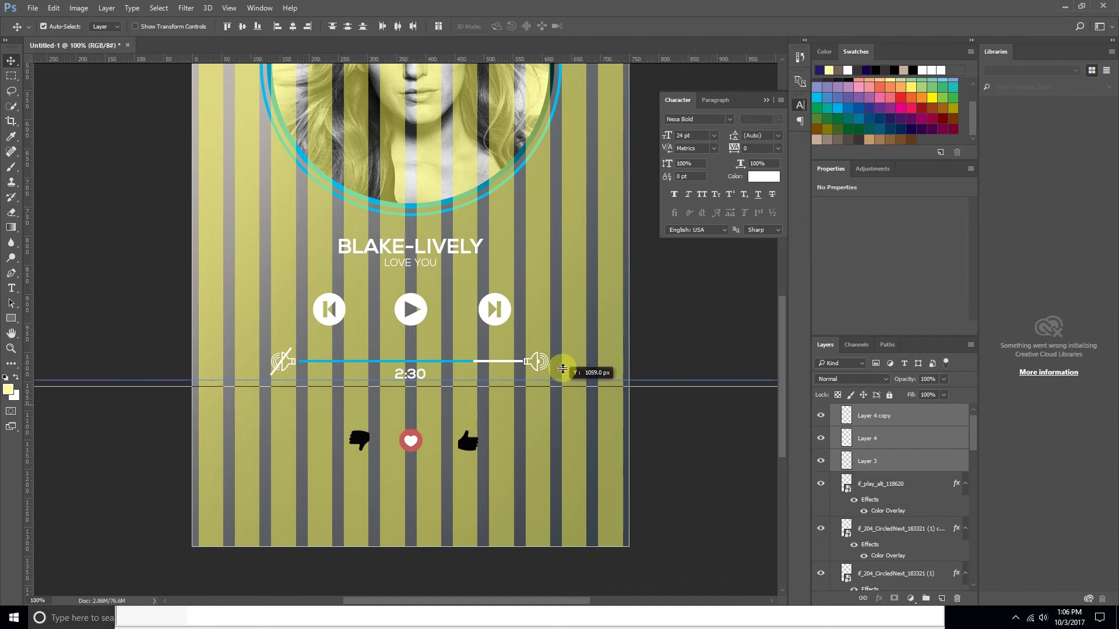
drag(572, 385, 592, 11)
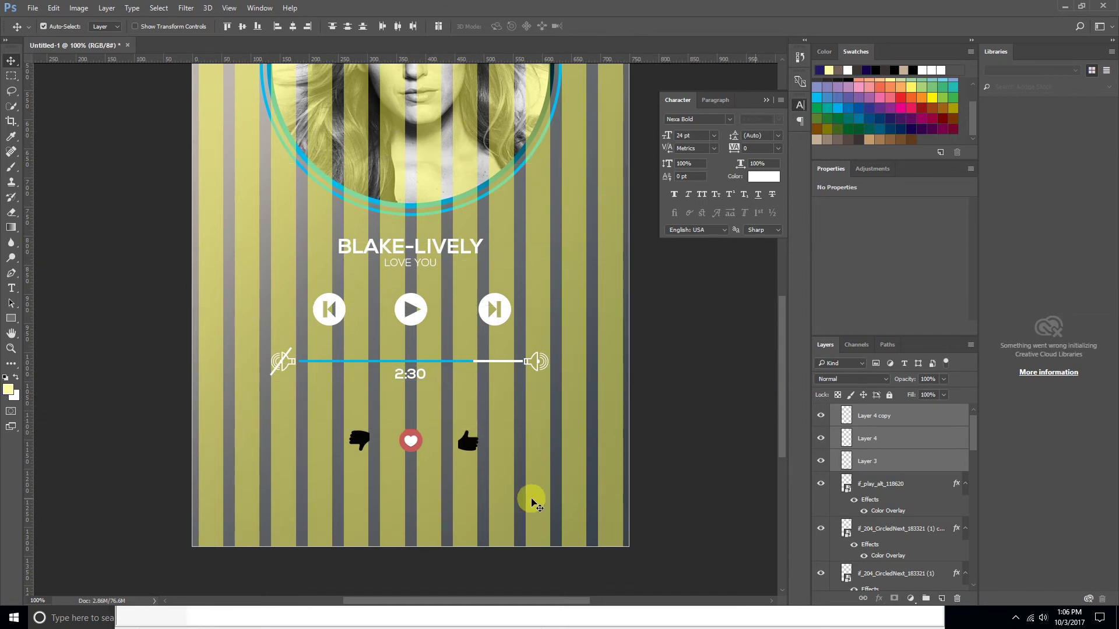
click(867, 463)
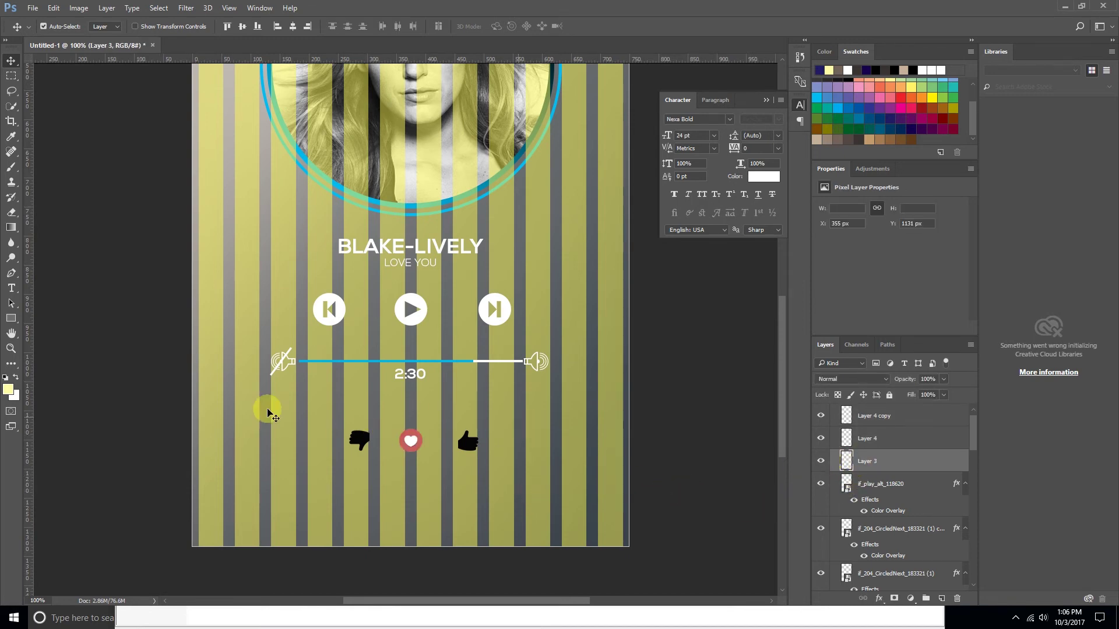
- Select the 2:30 time text layer through the canvas layer list
click(12, 294)
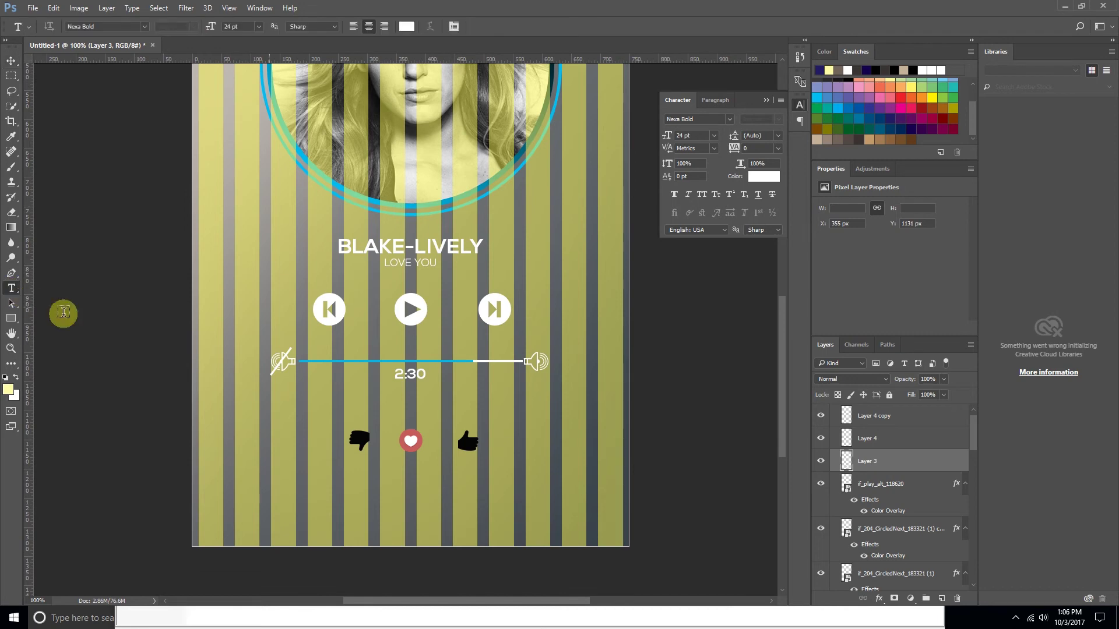
key(v)
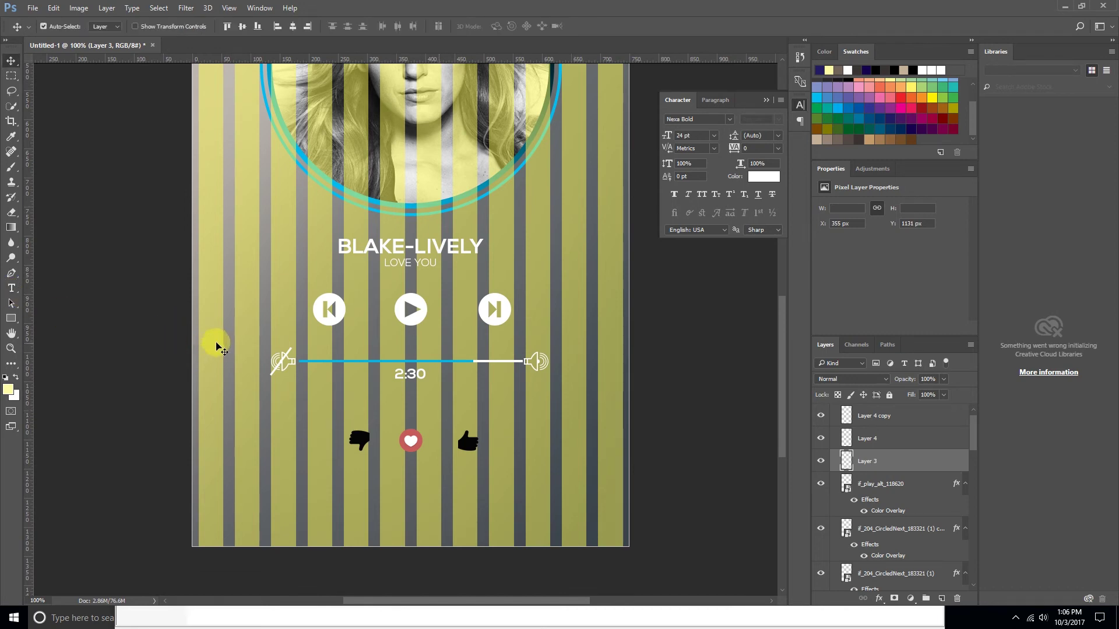
right_click(410, 382)
click(419, 394)
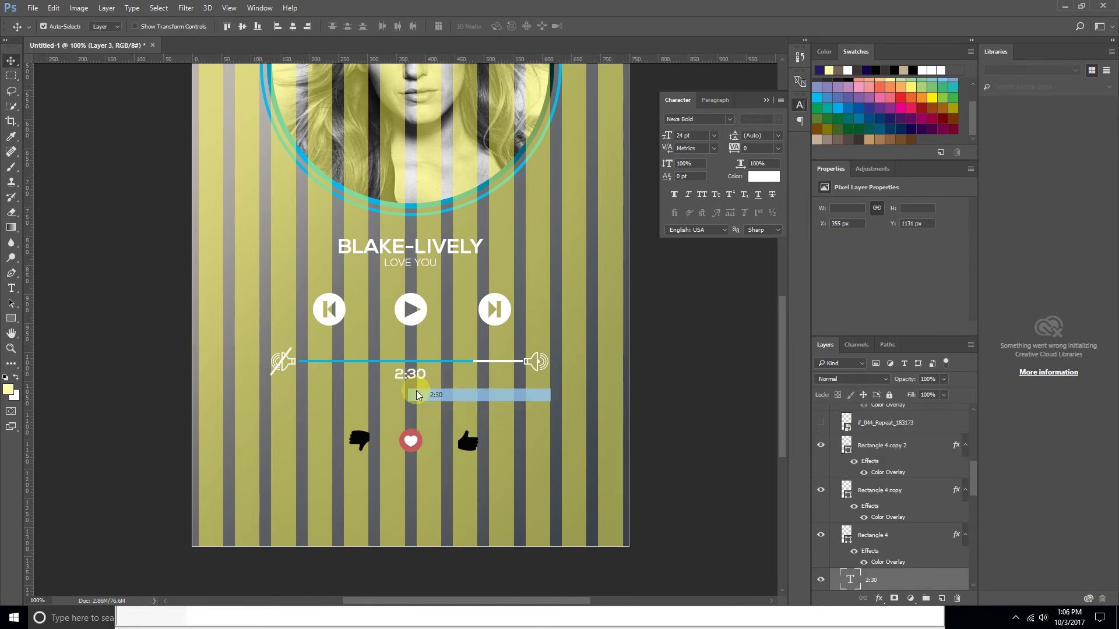
right_click(414, 376)
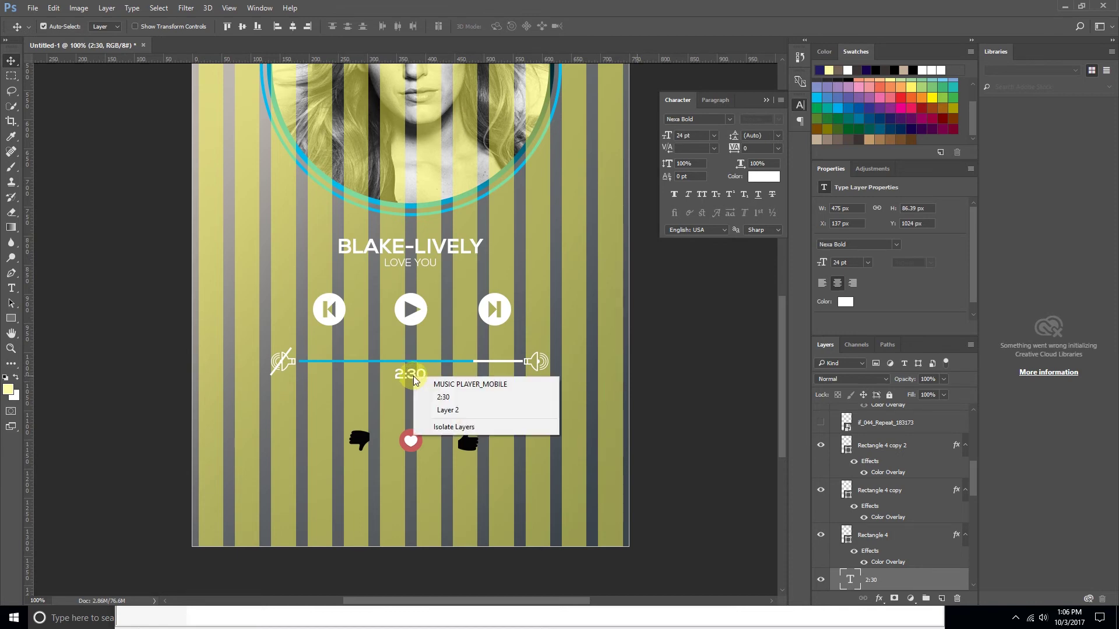
click(444, 397)
- Duplicate the 2:30 layer from the Layers panel menu to create '2:30 copy'
right_click(862, 580)
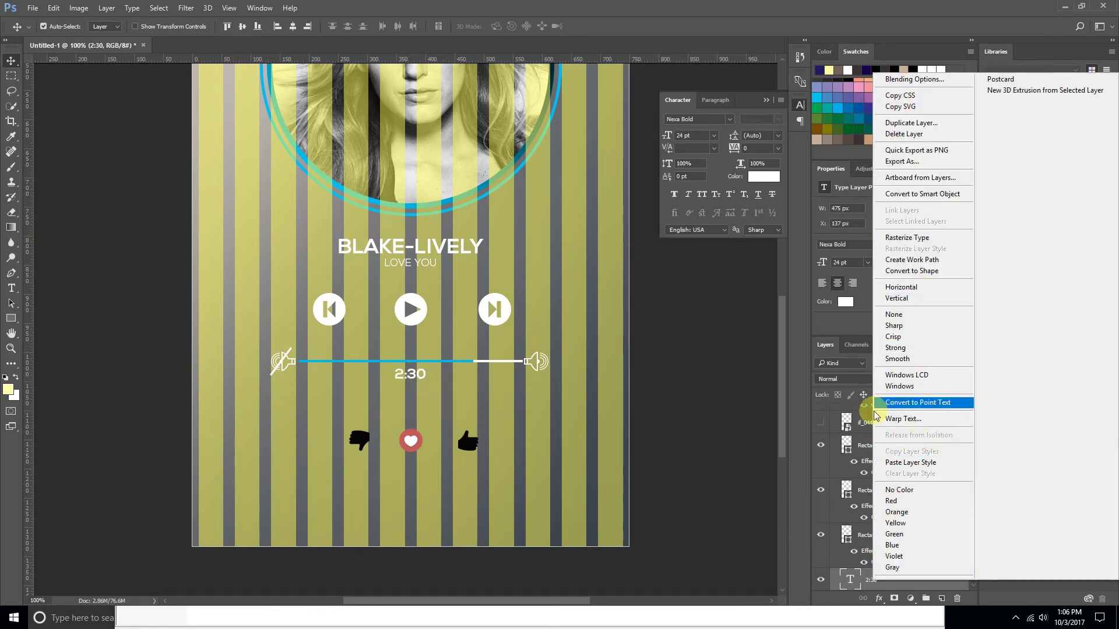
click(893, 583)
right_click(893, 583)
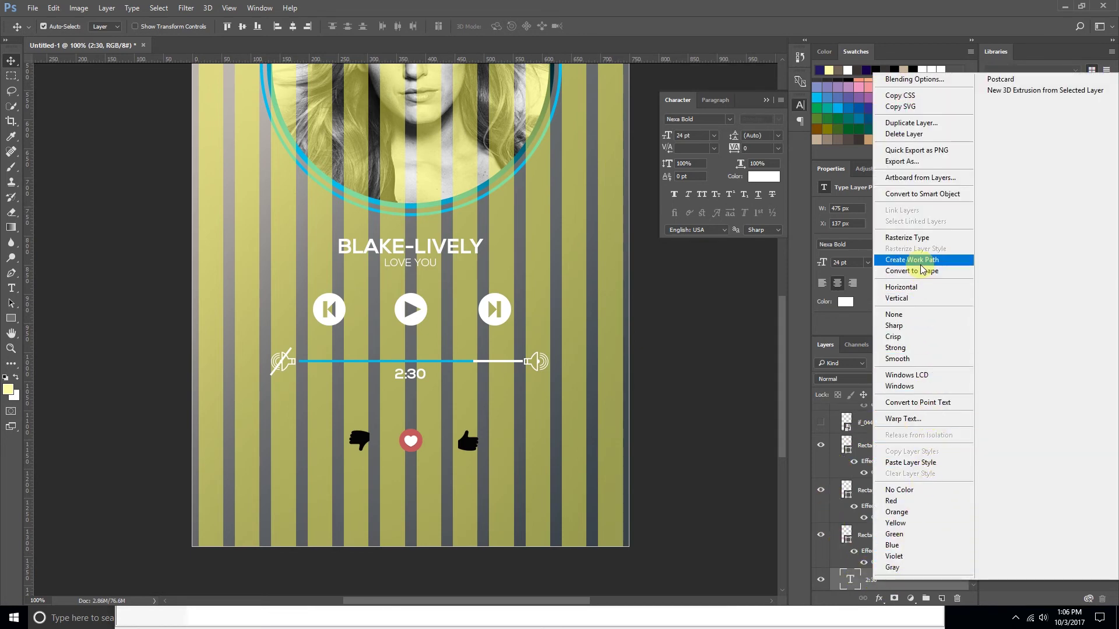
click(927, 128)
click(663, 186)
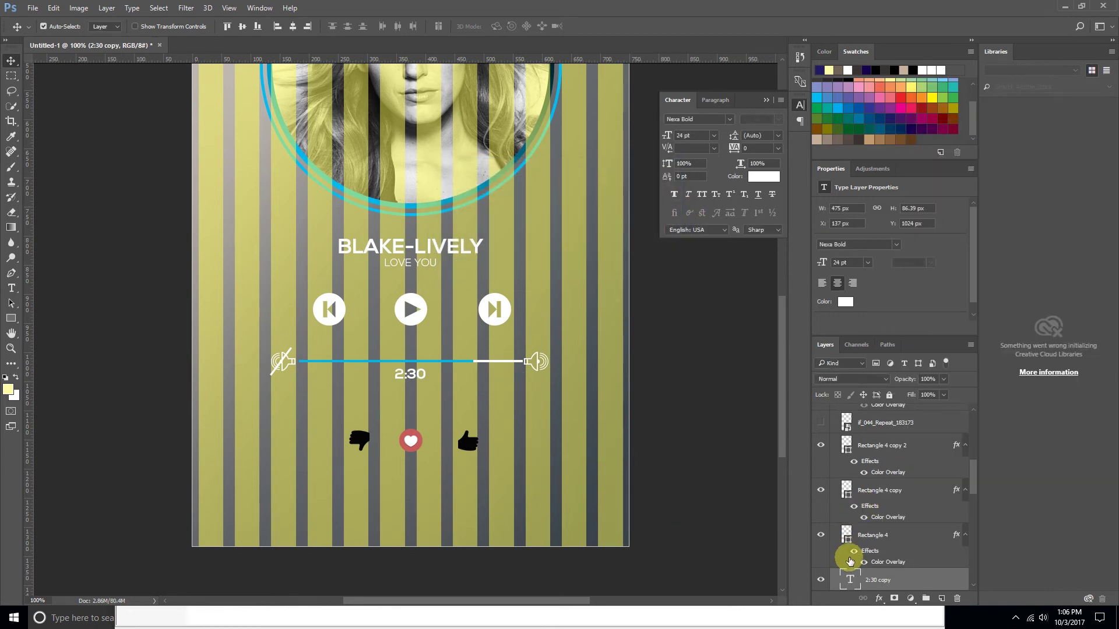
- Retype the copied time text as the 300 count and place it below the heart
double_click(851, 579)
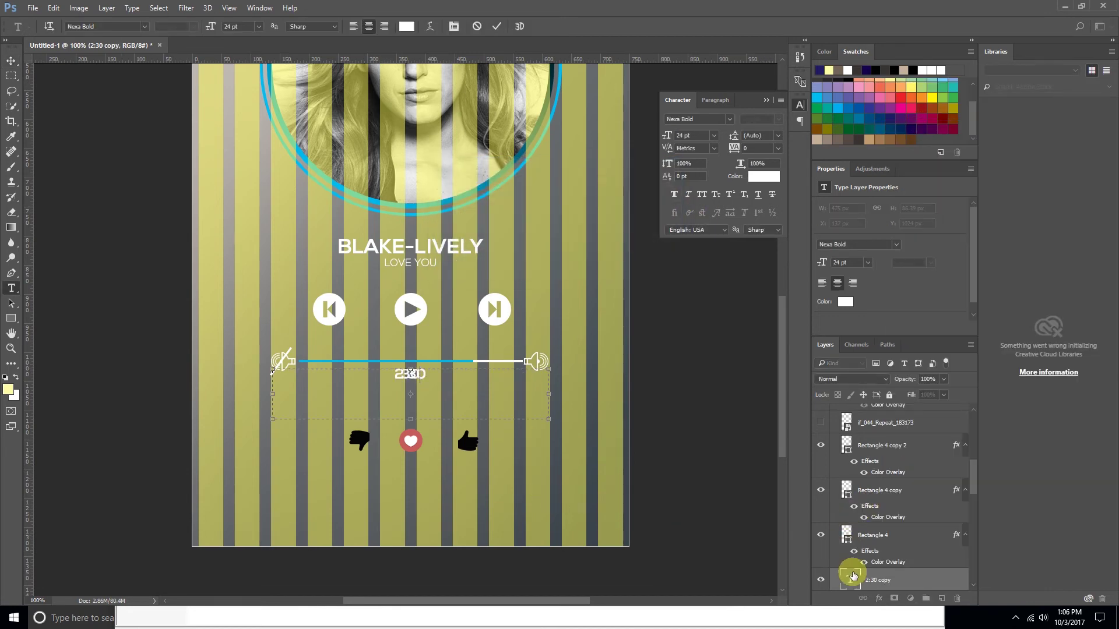
text(3:30)
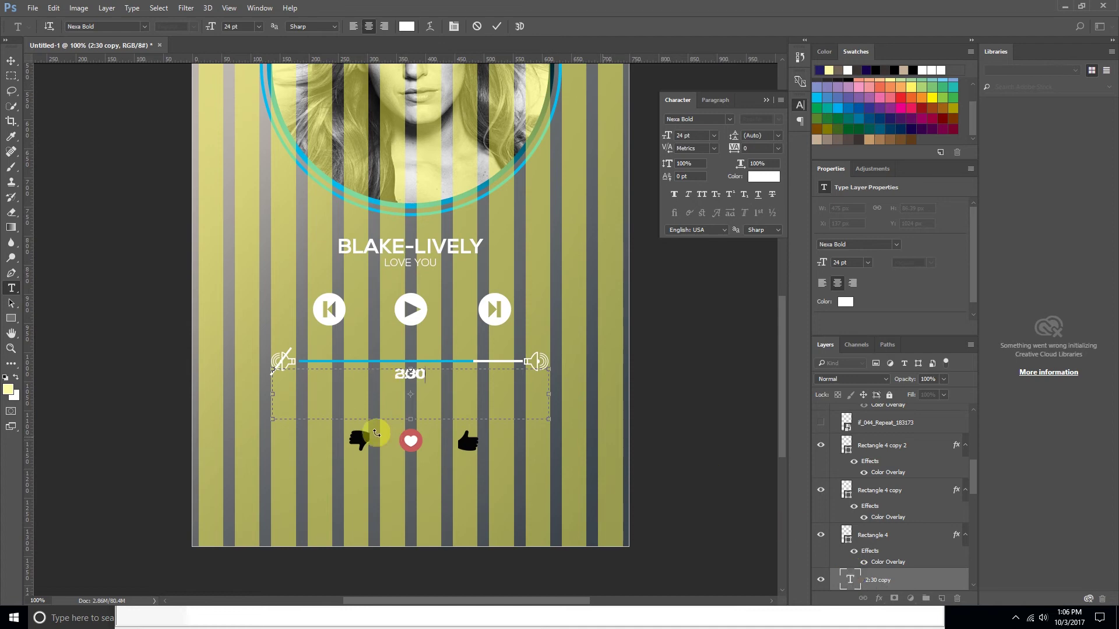
click(17, 63)
drag(420, 374, 419, 417)
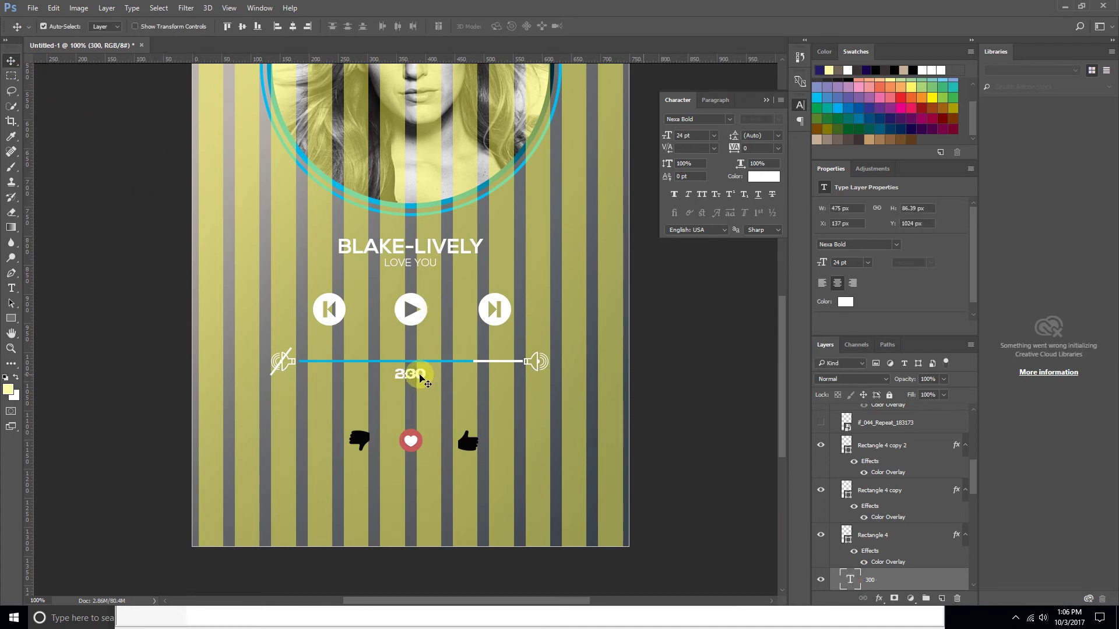
drag(419, 417, 417, 461)
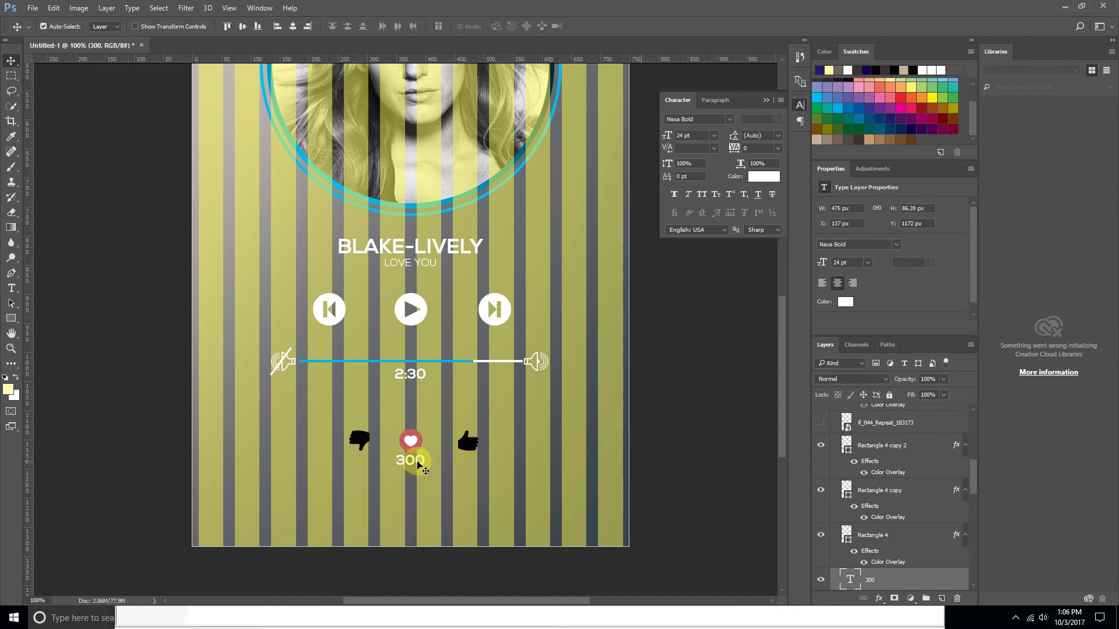
key(Down)
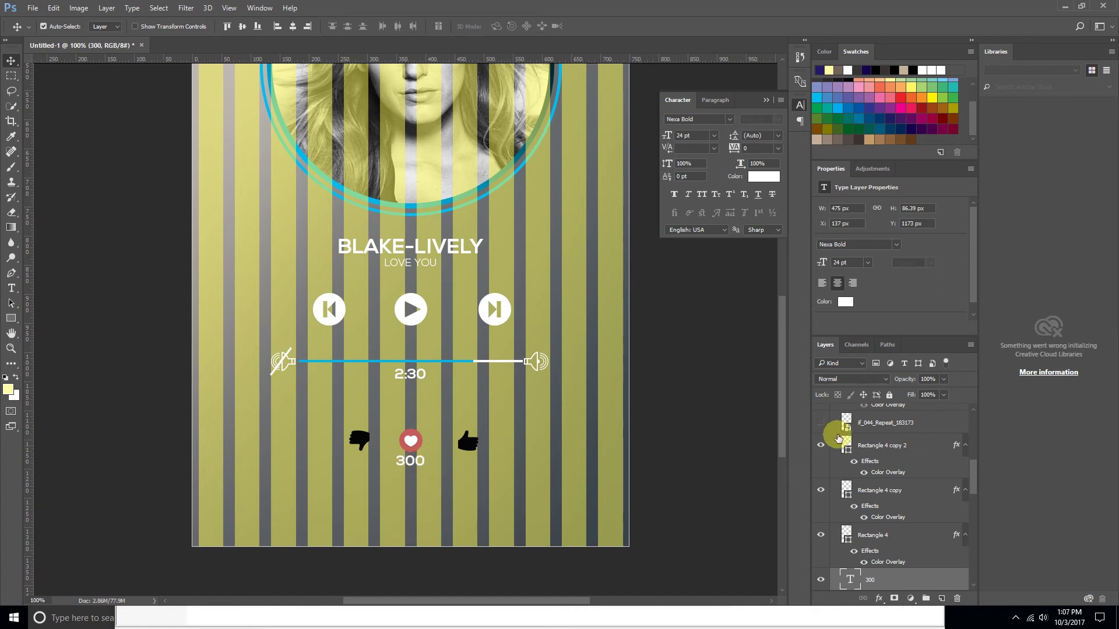
- Set the 300 count text to 16 pt
double_click(848, 578)
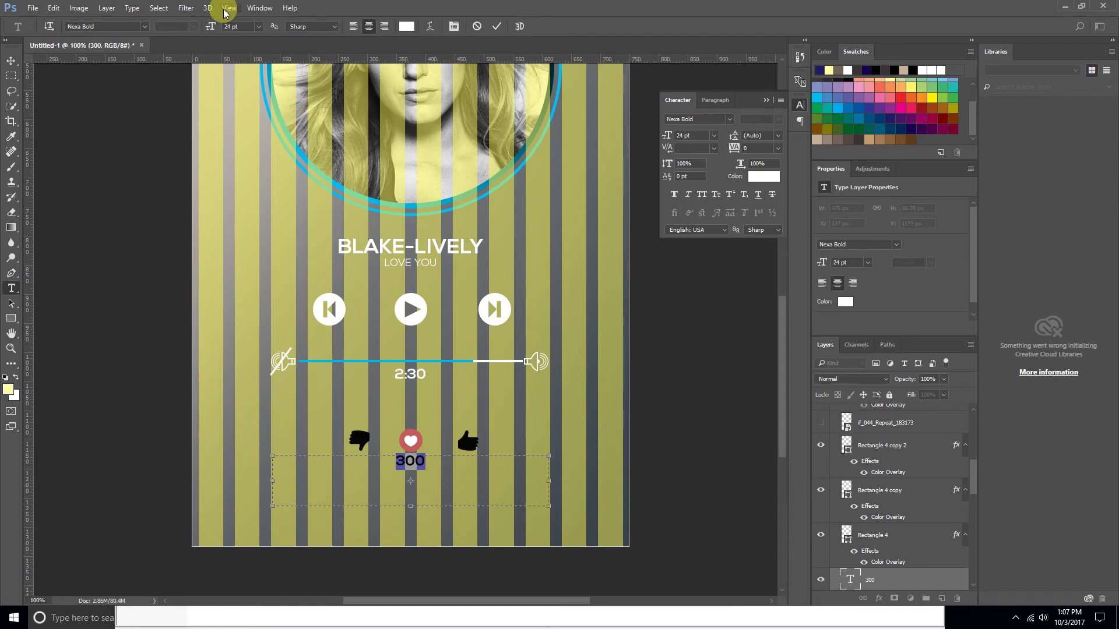
text(16)
key(Return)
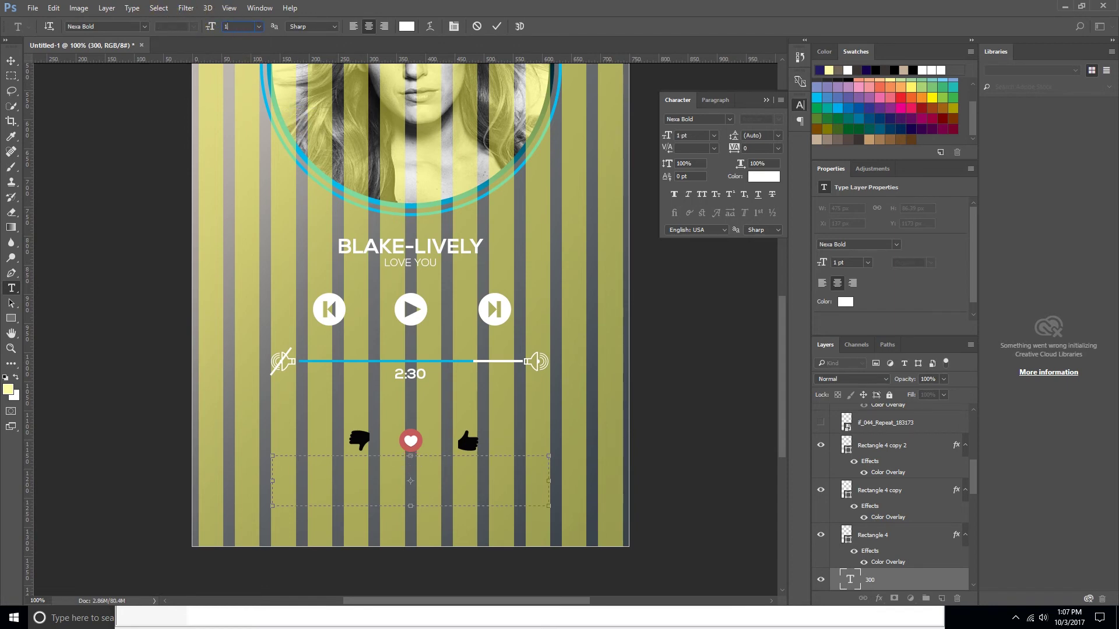
click(9, 60)
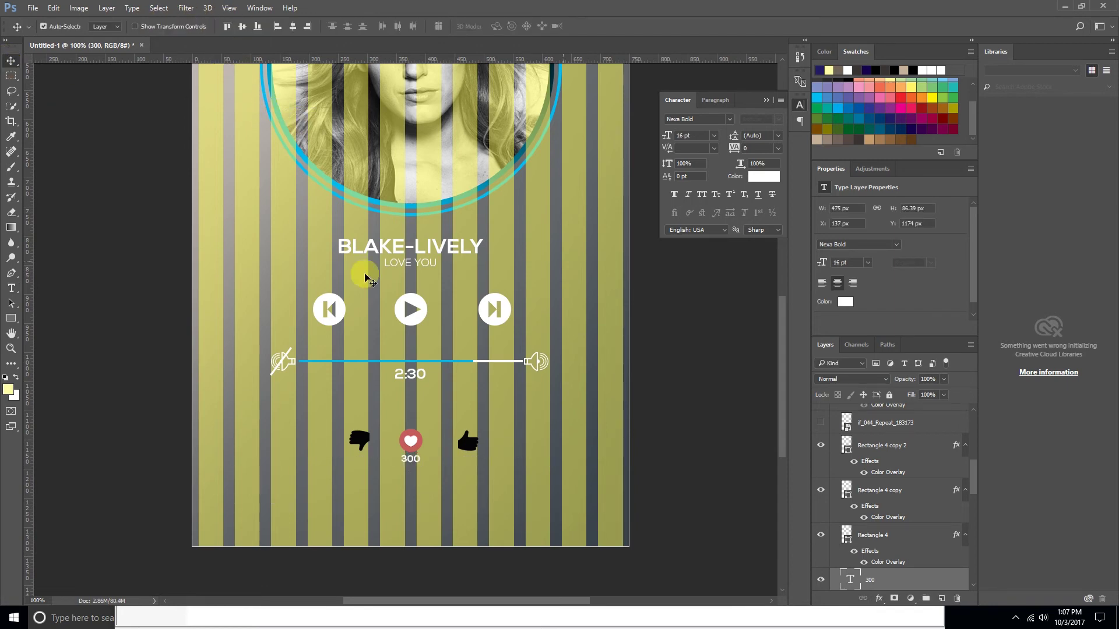
- Add copies reading 10 under the thumbs-up and 2 under the thumbs-down
drag(416, 460, 475, 459)
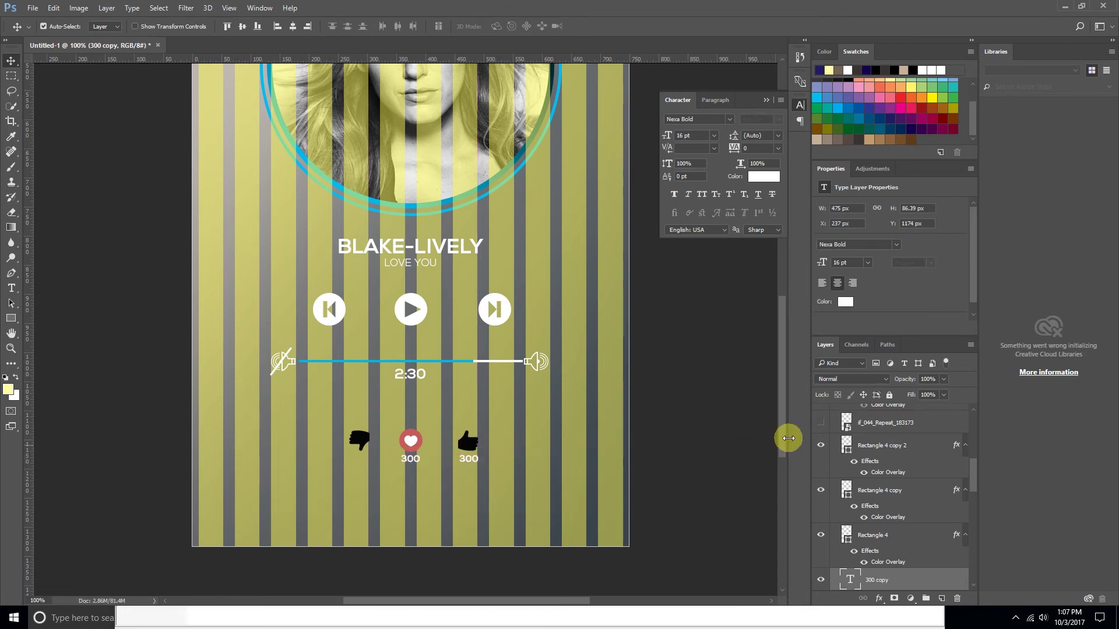
double_click(848, 576)
text(10)
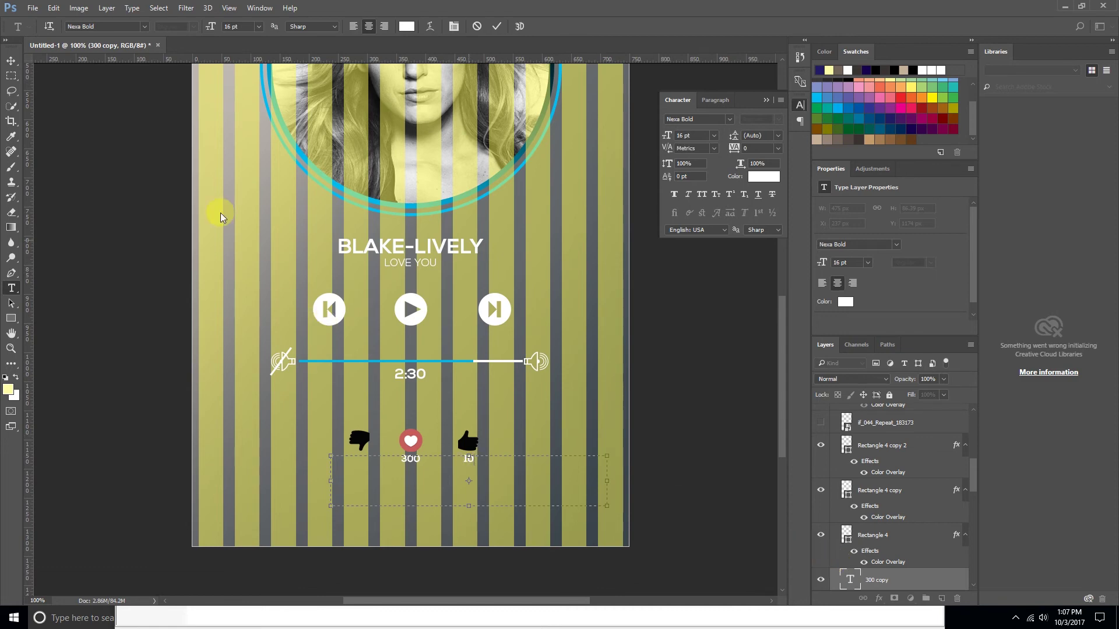
click(11, 60)
drag(466, 461, 358, 461)
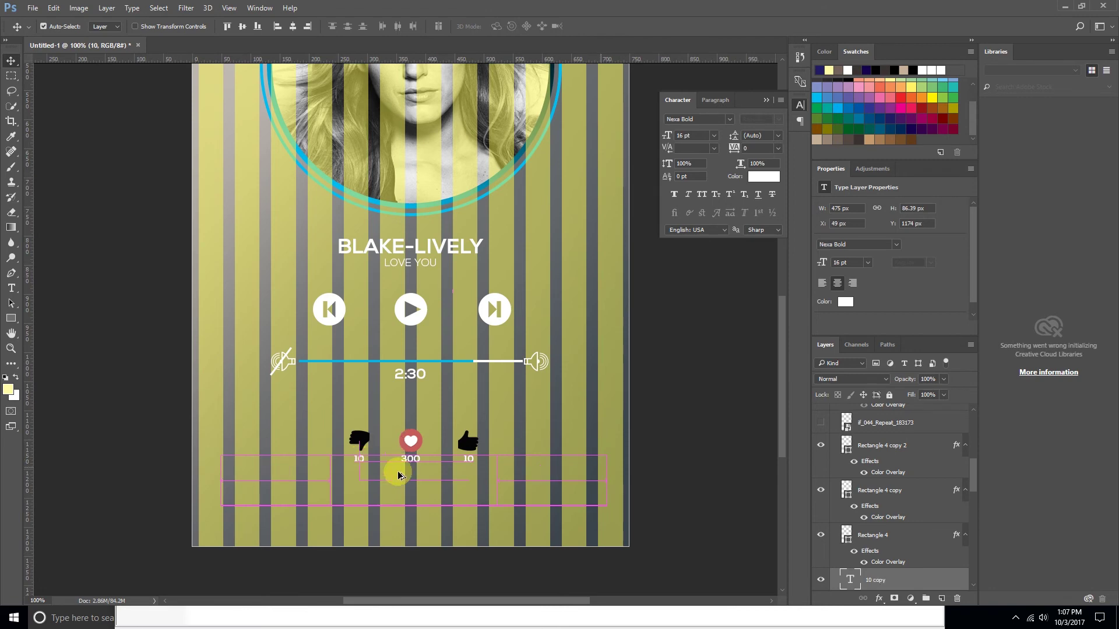
double_click(850, 580)
text(2)
- Commit the 2 count and draw a thin 2 px rectangle line across the artboard above the icons
click(11, 60)
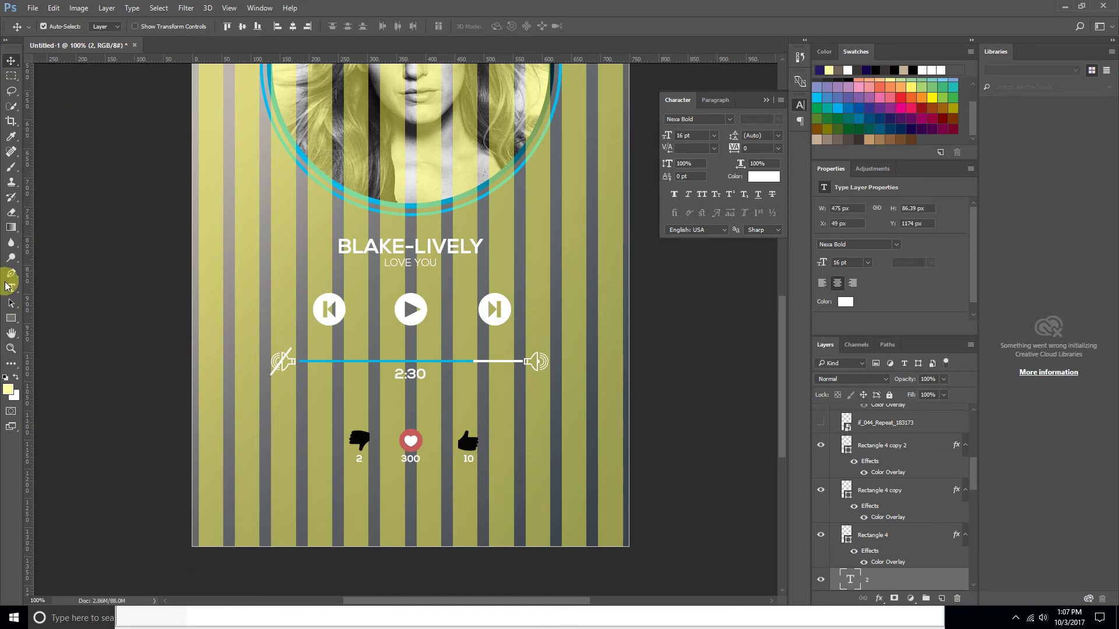
click(11, 319)
mouse_move(150, 411)
mouse_down()
mouse_move(567, 430)
mouse_move(703, 411)
mouse_up()
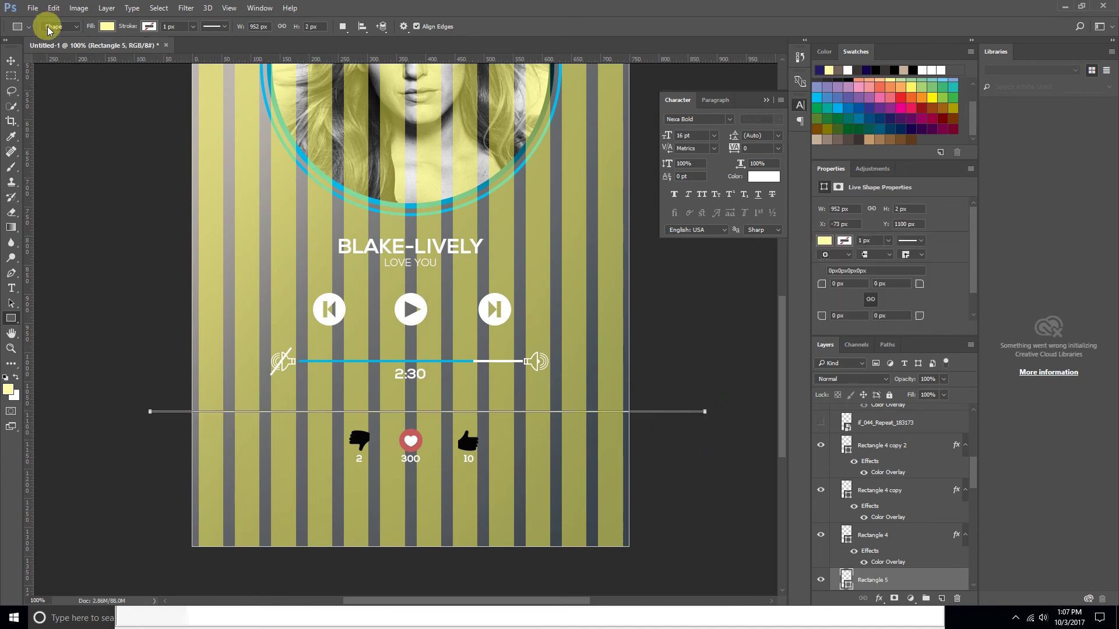
click(11, 61)
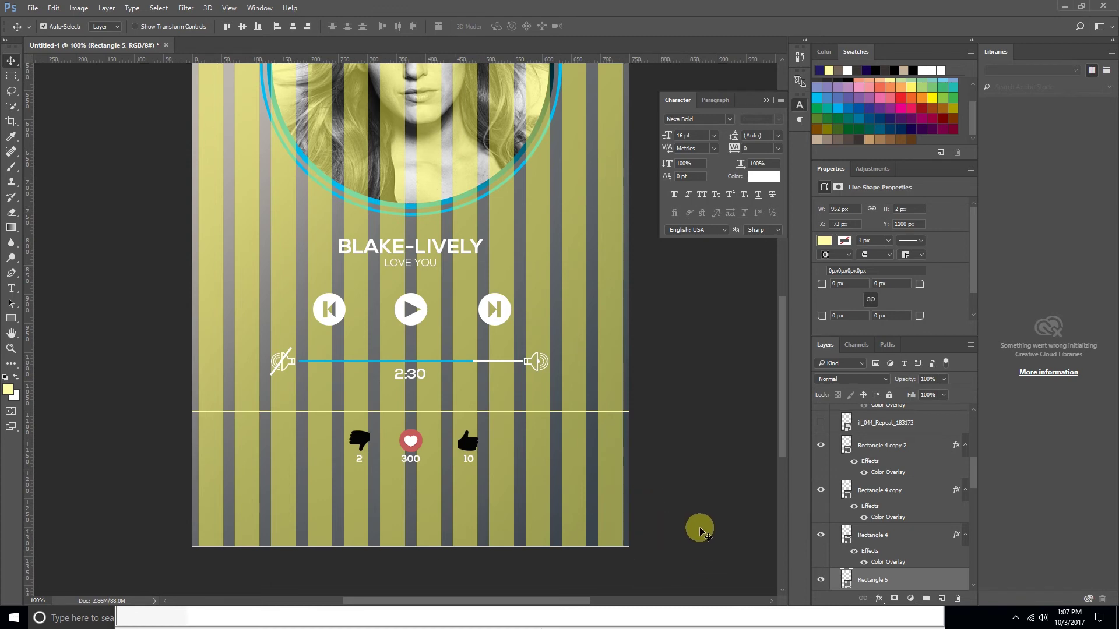
- Hide the striped Columns layer and check the mockup back at full size
scroll(862, 487, down, 2)
scroll(856, 537, down, 2)
scroll(861, 537, down, 2)
scroll(859, 548, down, 2)
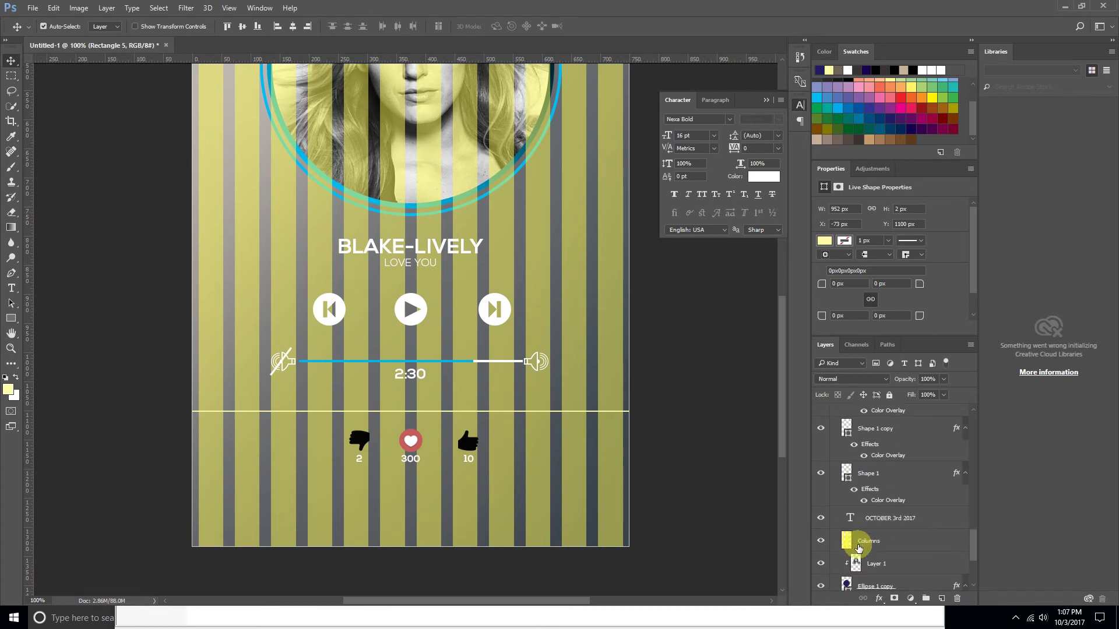
click(821, 541)
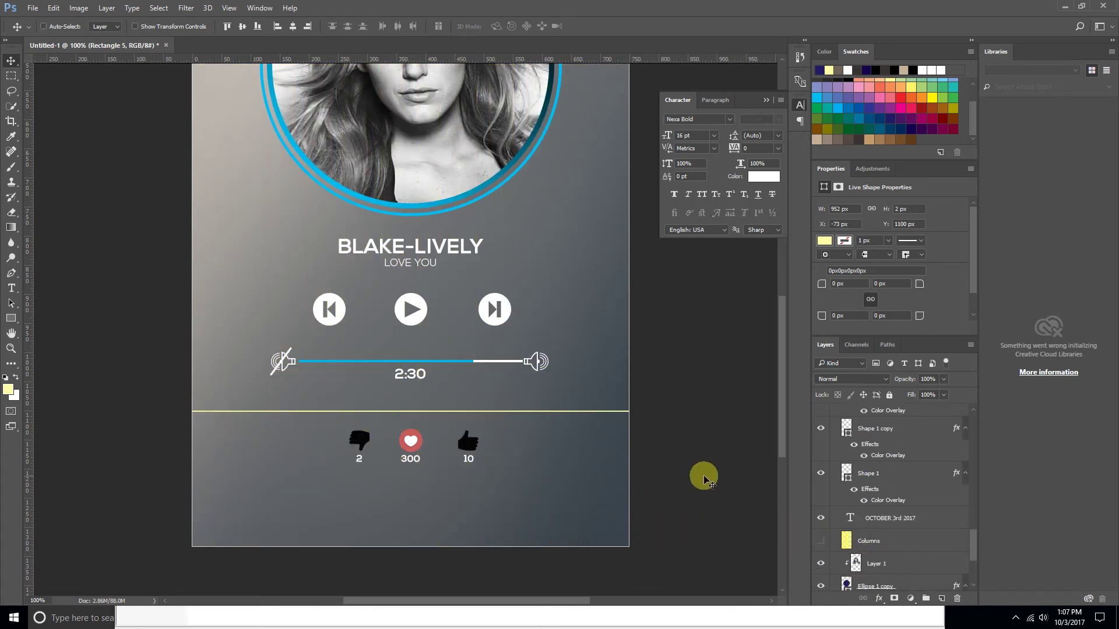
key(ctrl+minus)
key(ctrl+minus)
key(ctrl+minus)
key(ctrl+plus)
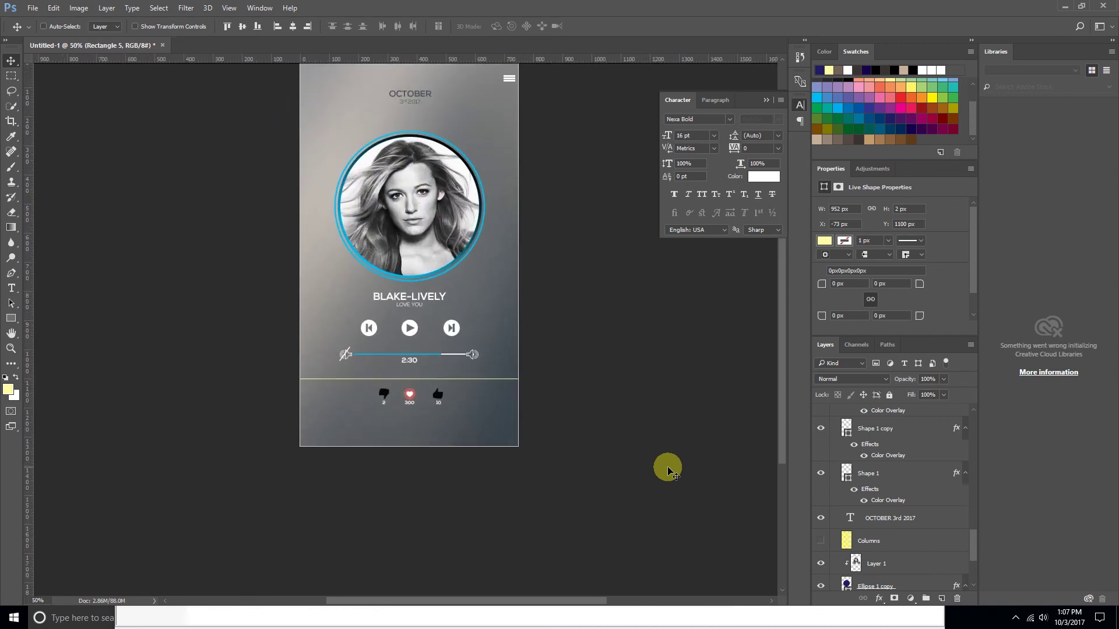
key(ctrl+plus)
key(ctrl+plus)
key(ctrl+minus)
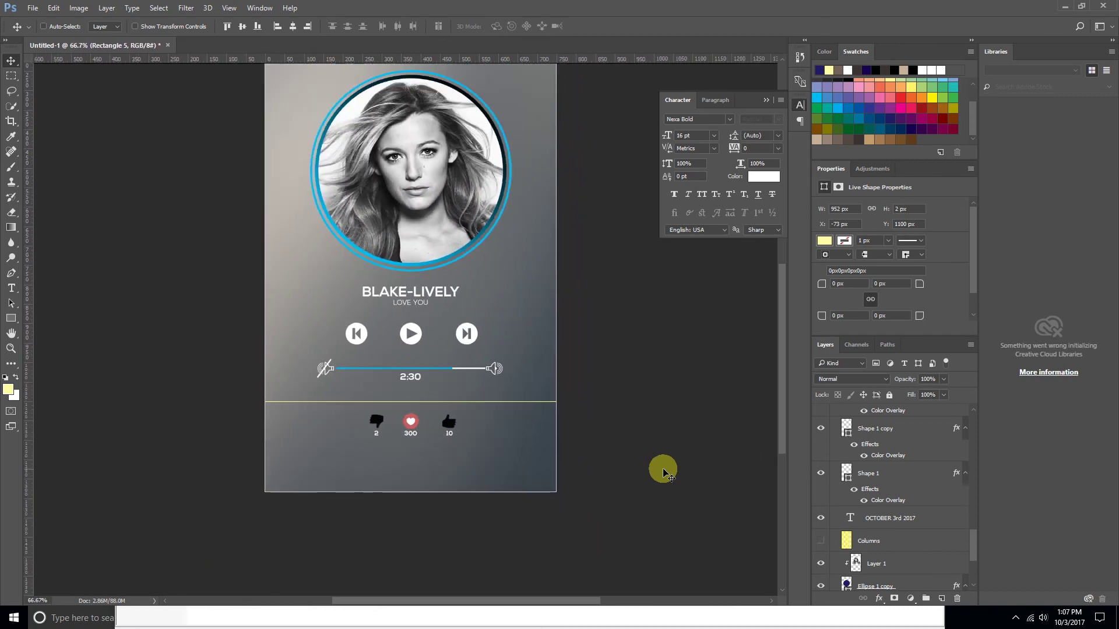
key(ctrl+plus)
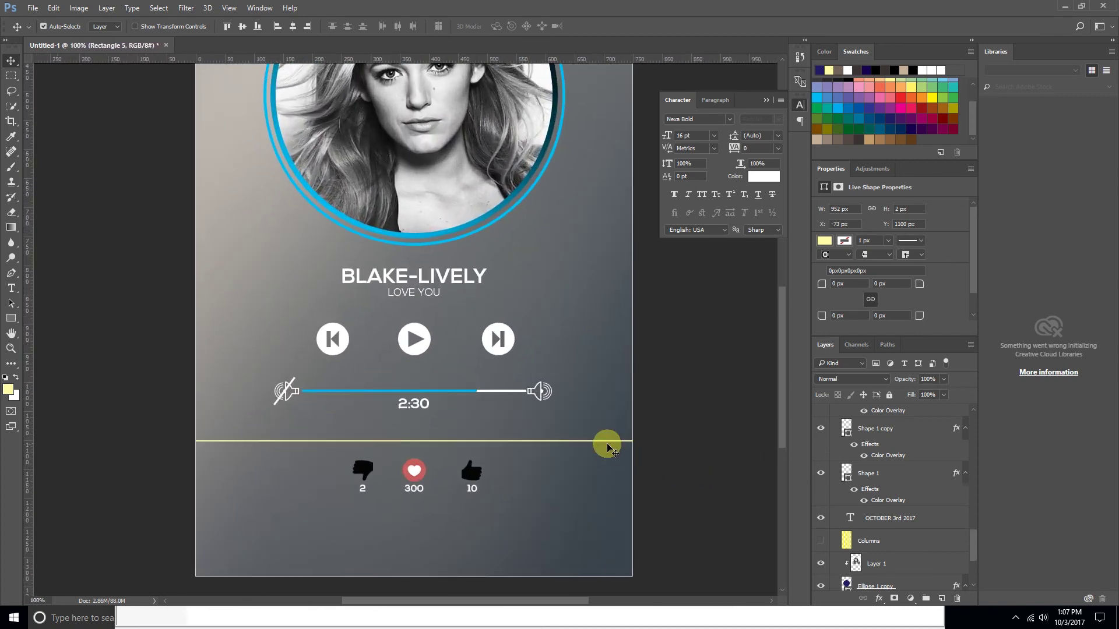
key(ctrl)
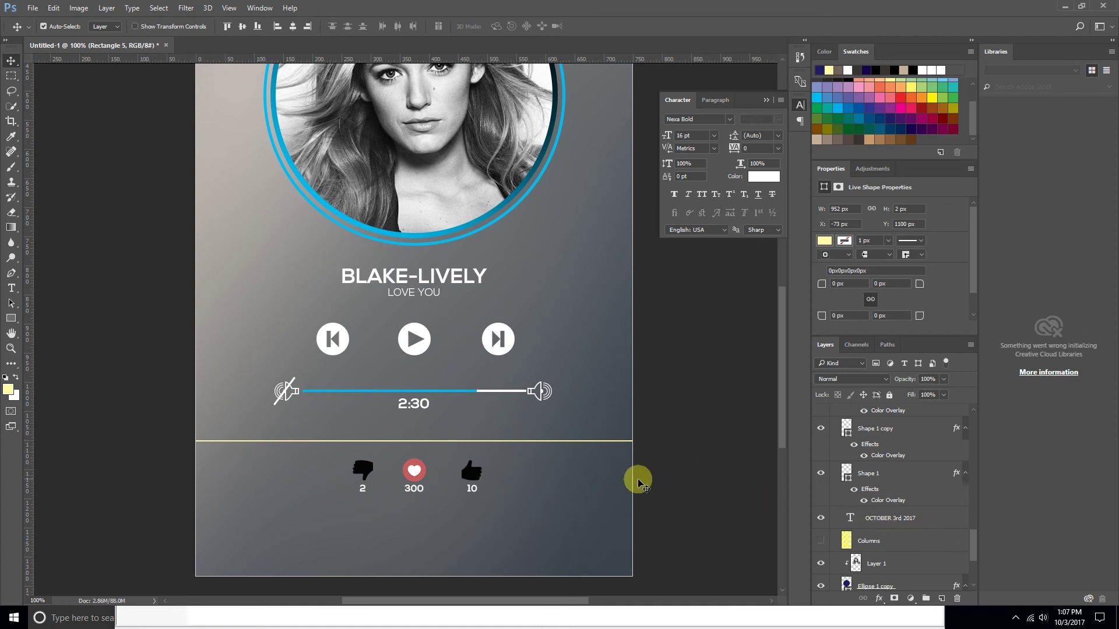
- Type RATING in capitals on a new text line below the reaction counts
click(11, 288)
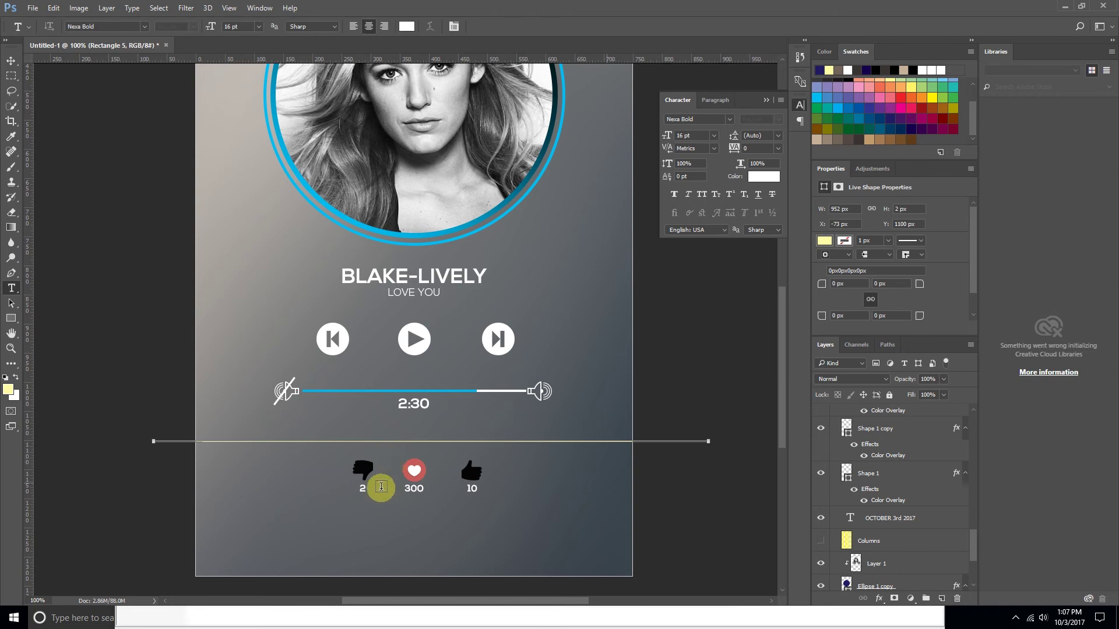
click(373, 515)
text(RATING)
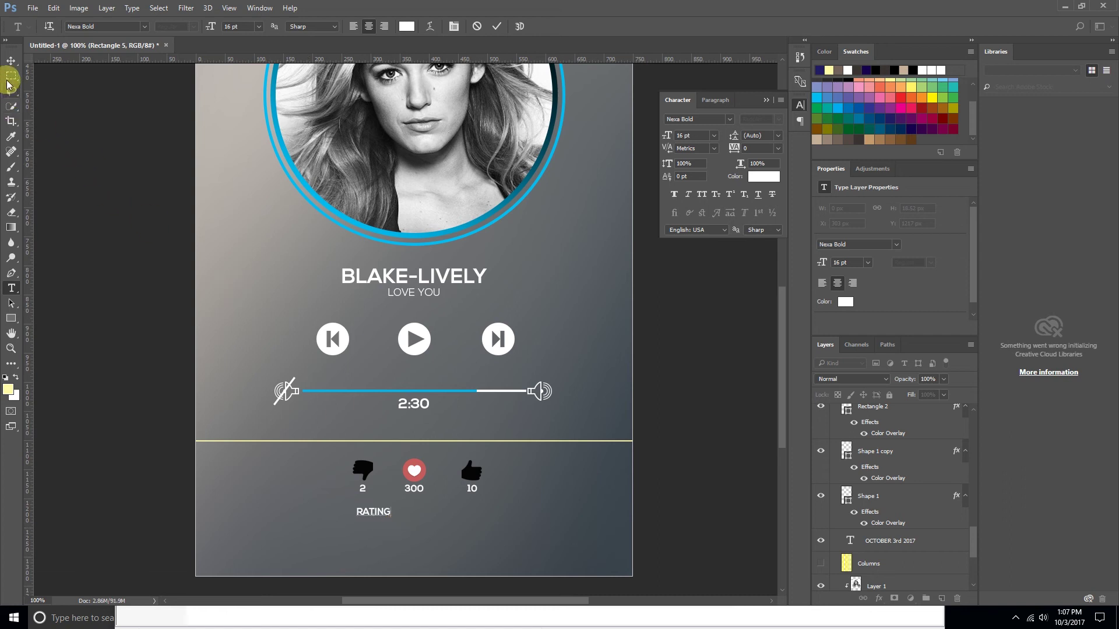
click(11, 61)
- Centre RATING under the 300 count, nudging it up slightly
drag(380, 516, 425, 507)
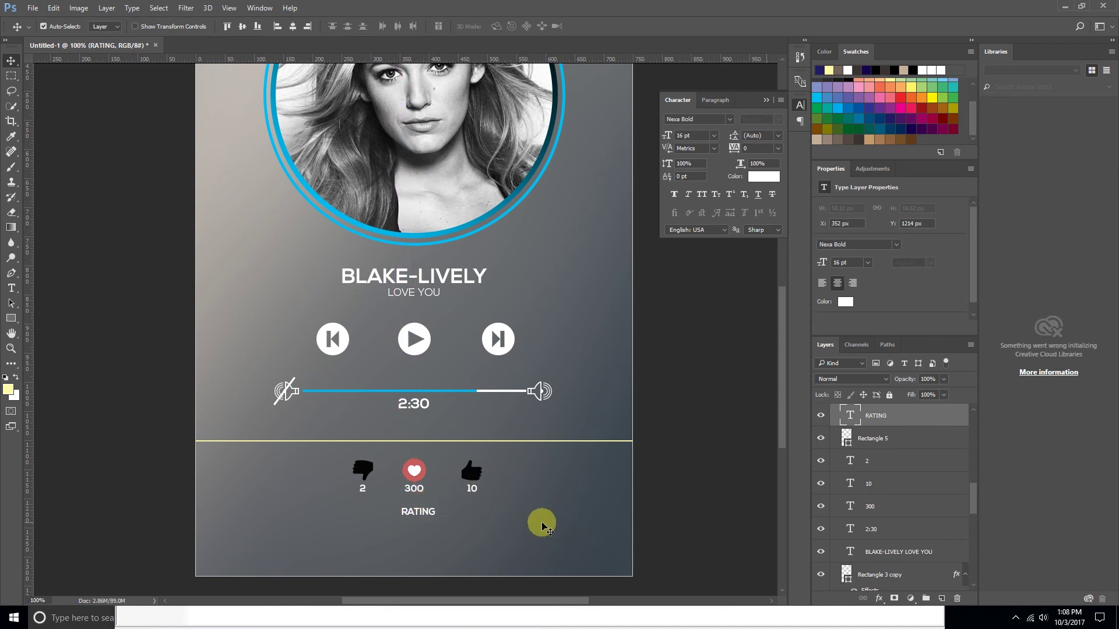
key(Up)
key(Up)
key(Up)
key(Up)
key(Up)
key(Up)
key(Up)
key(Up)
key(ctrl+minus)
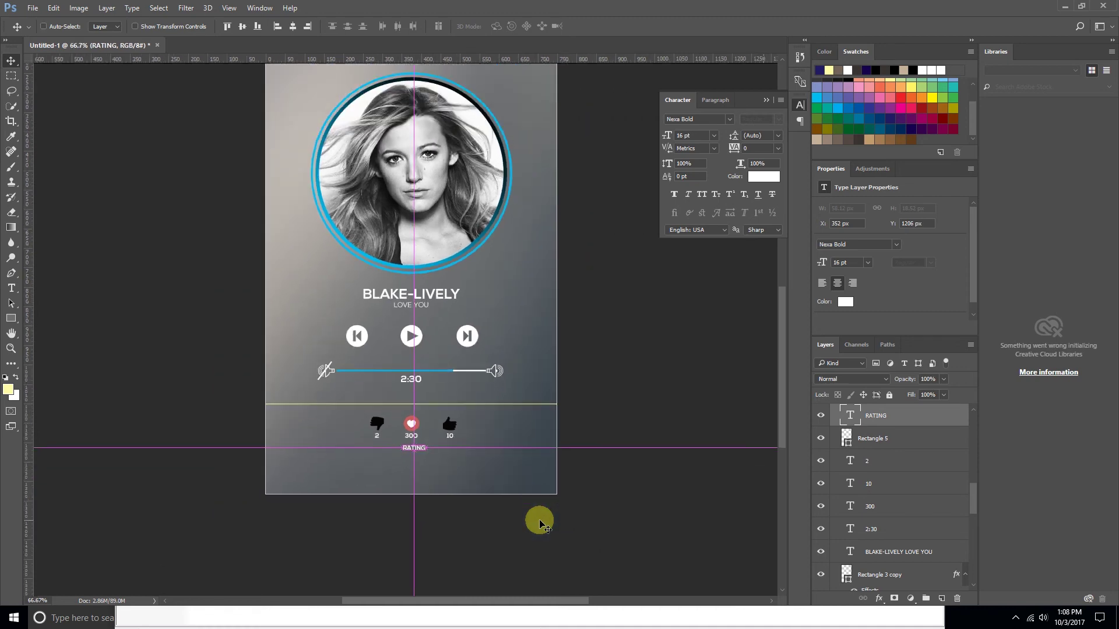
key(ctrl+minus)
key(ctrl+plus)
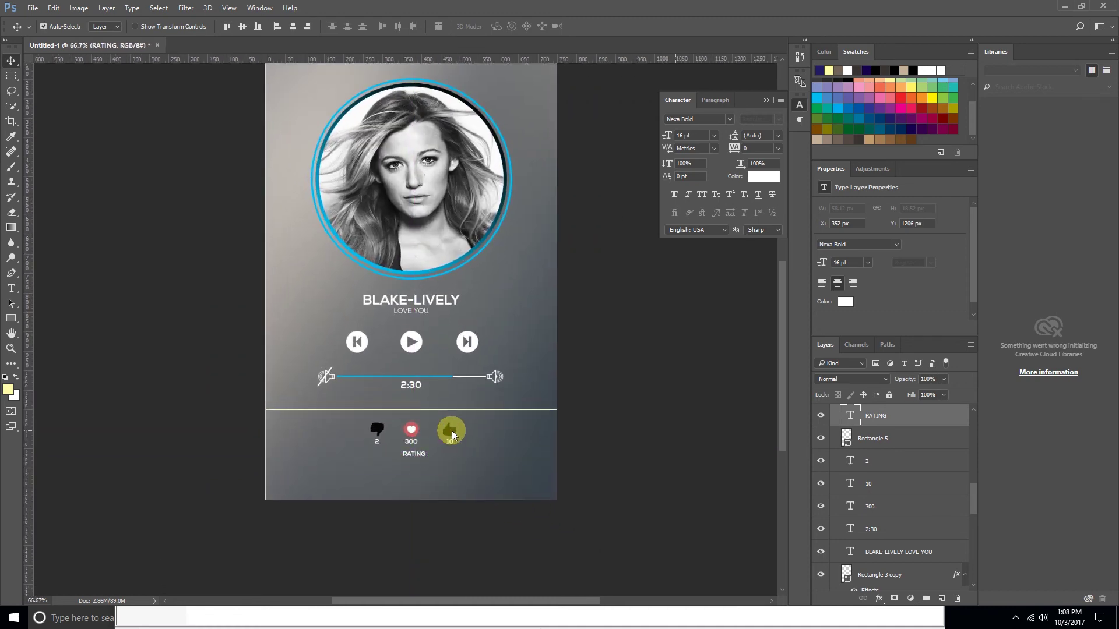
- Give the Layer 4 thumbs-up icon a white Color Overlay
right_click(452, 435)
click(463, 446)
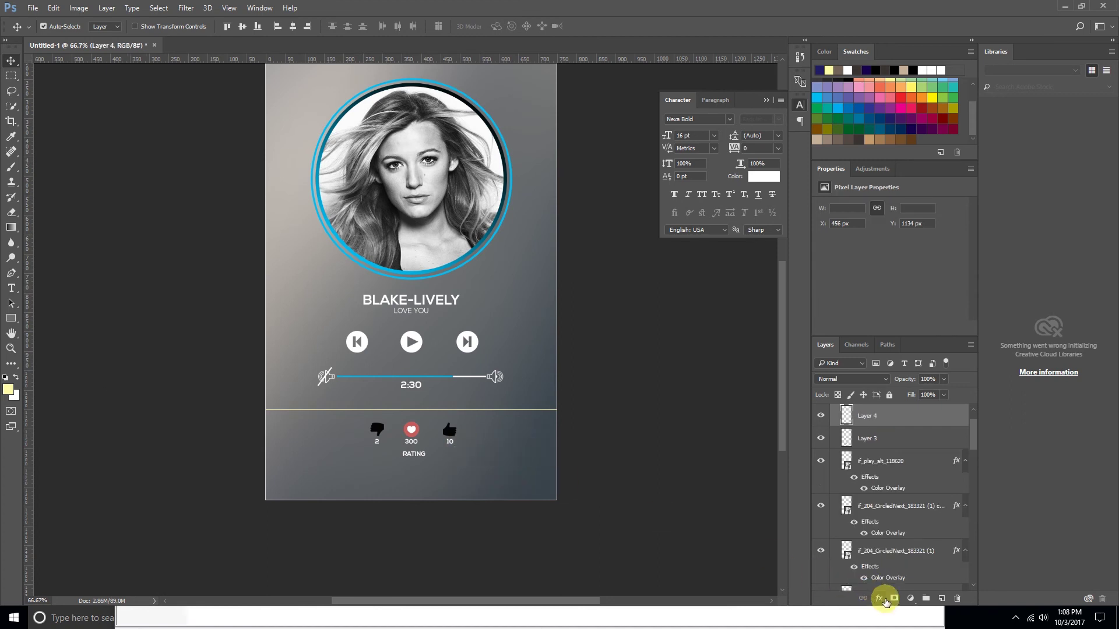
click(886, 601)
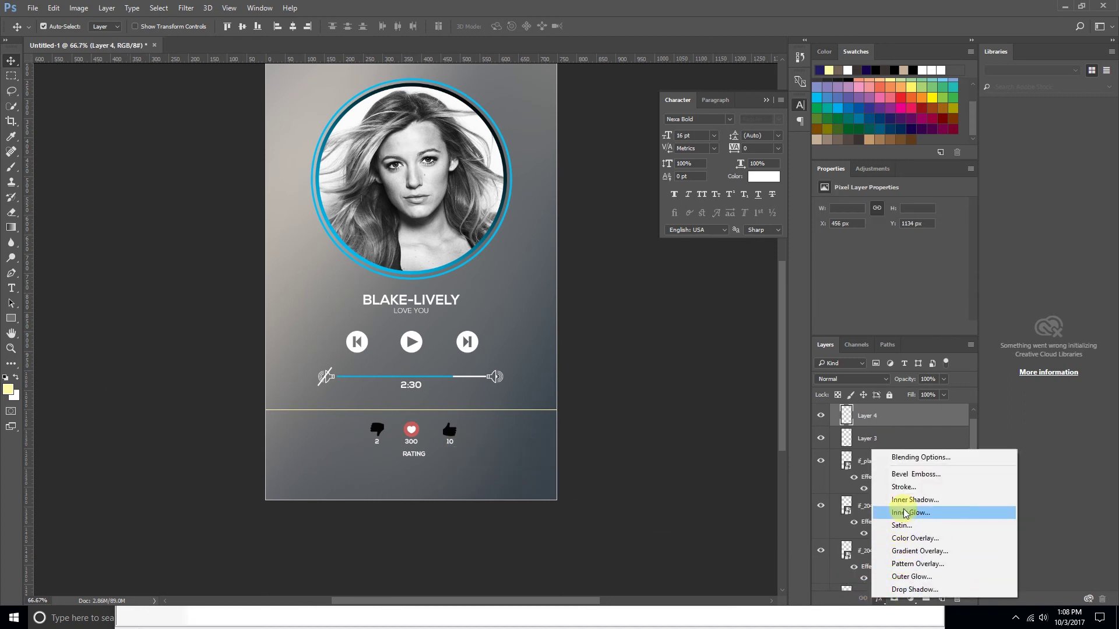
click(907, 539)
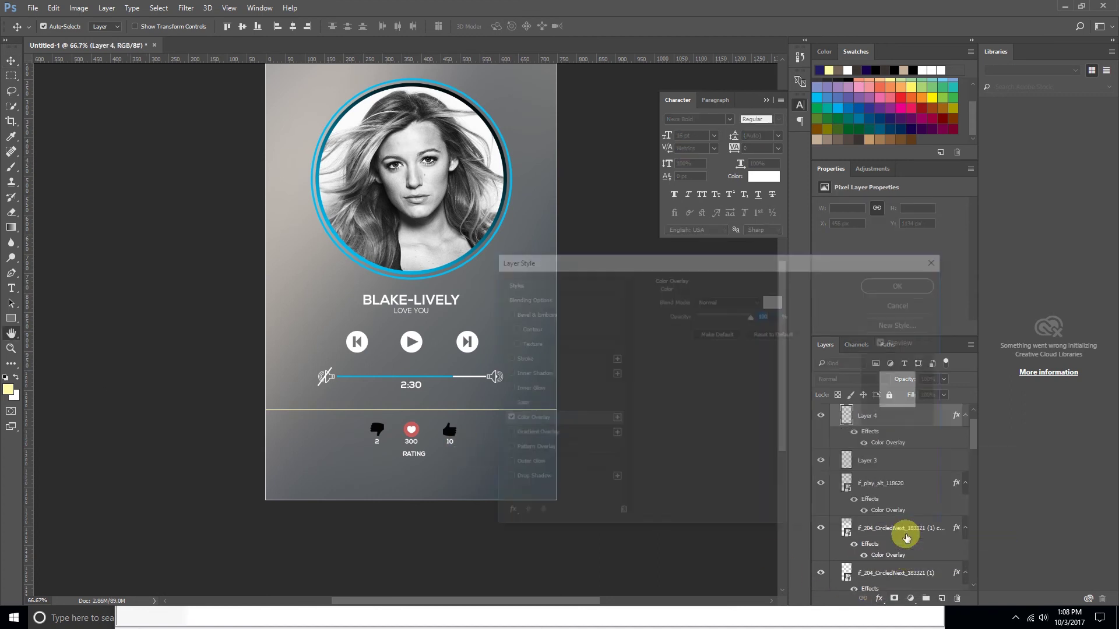
click(903, 283)
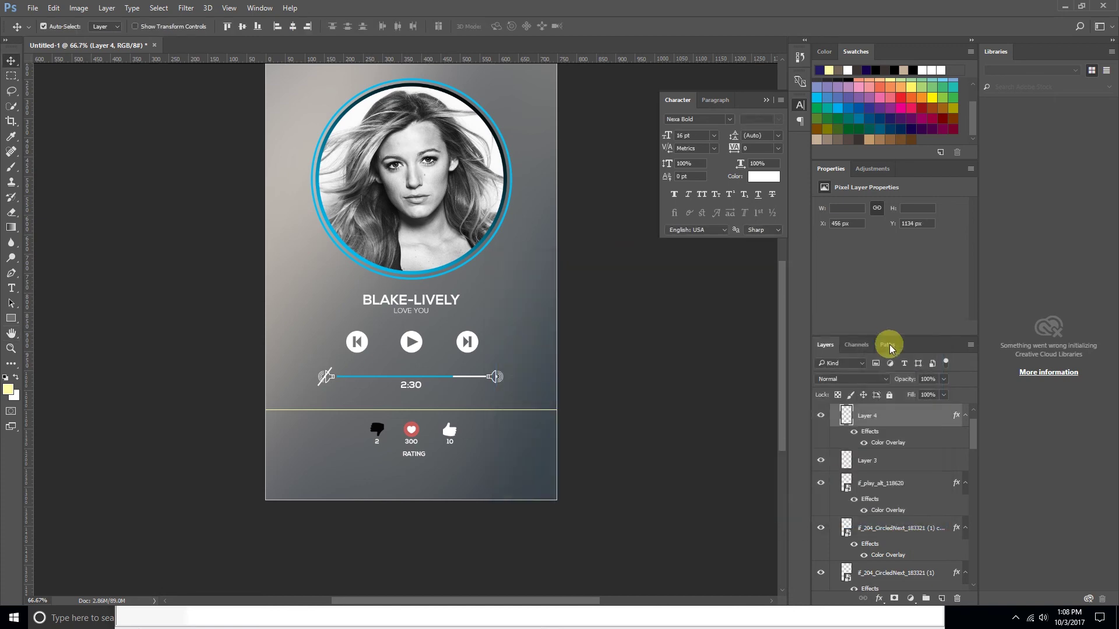
- Shrink the pasted star to about 35 px and place it beside the RATING label
drag(441, 468, 442, 468)
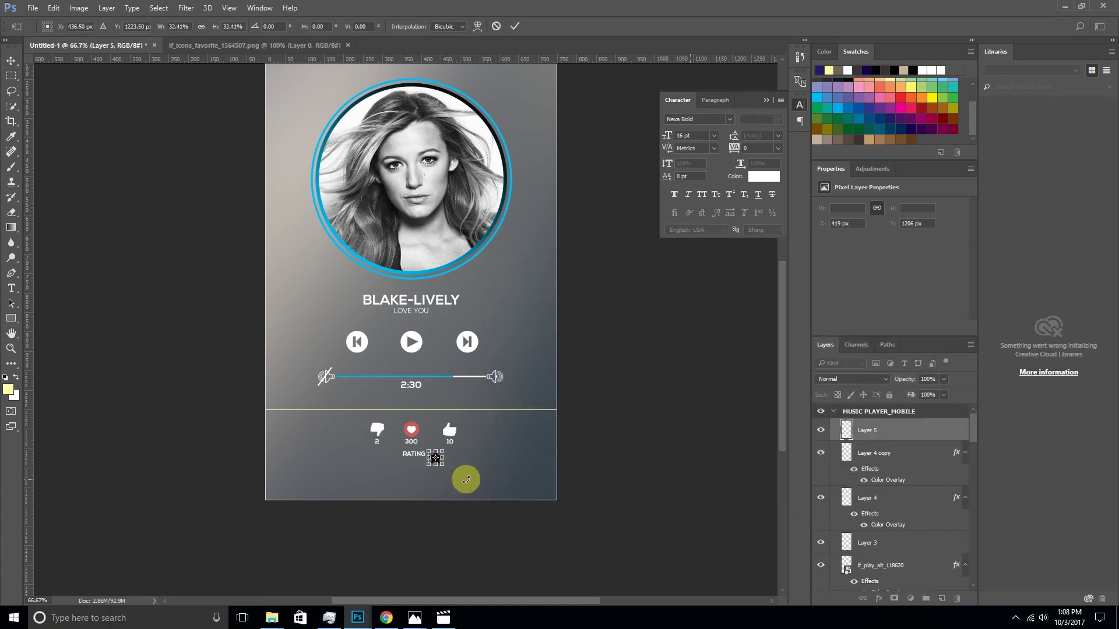
key(Return)
key(ctrl+plus)
key(ctrl+plus)
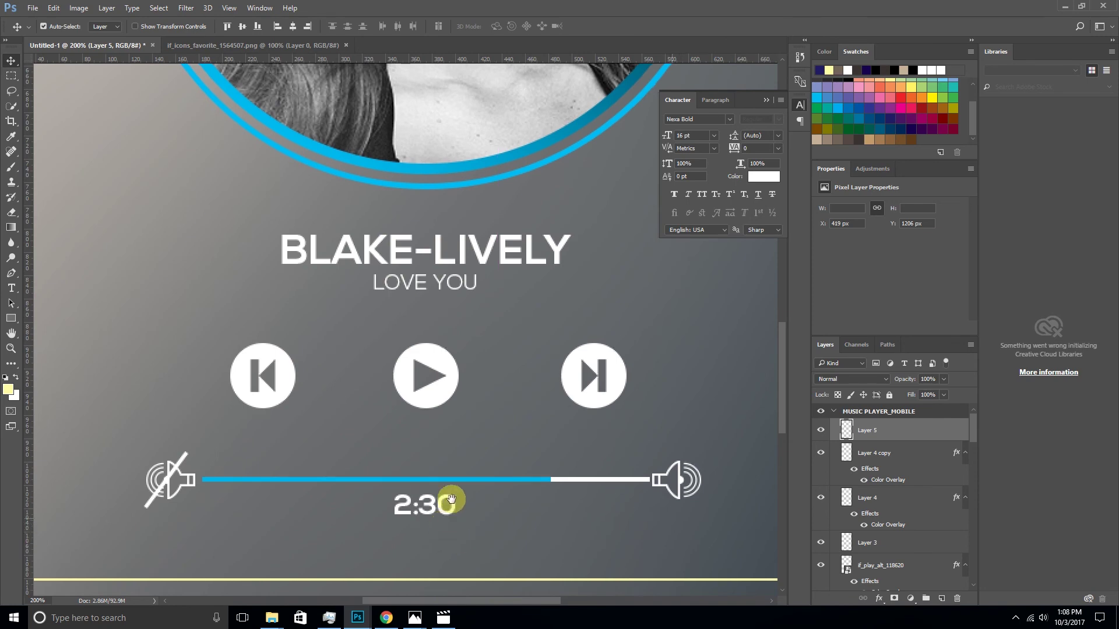
drag(458, 502, 418, 310)
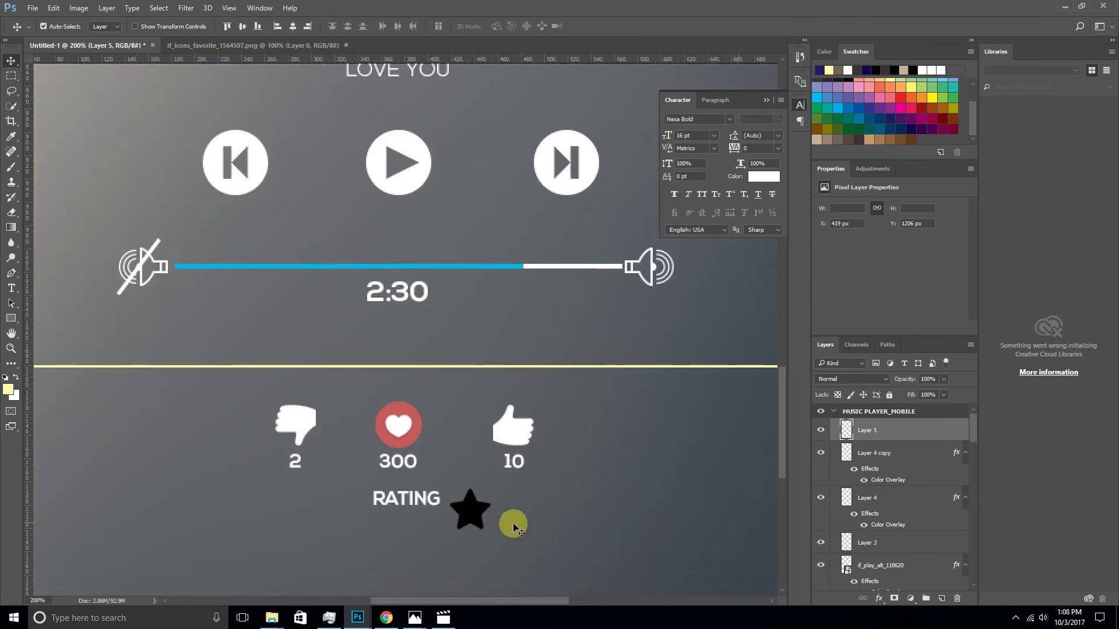
drag(476, 511, 475, 501)
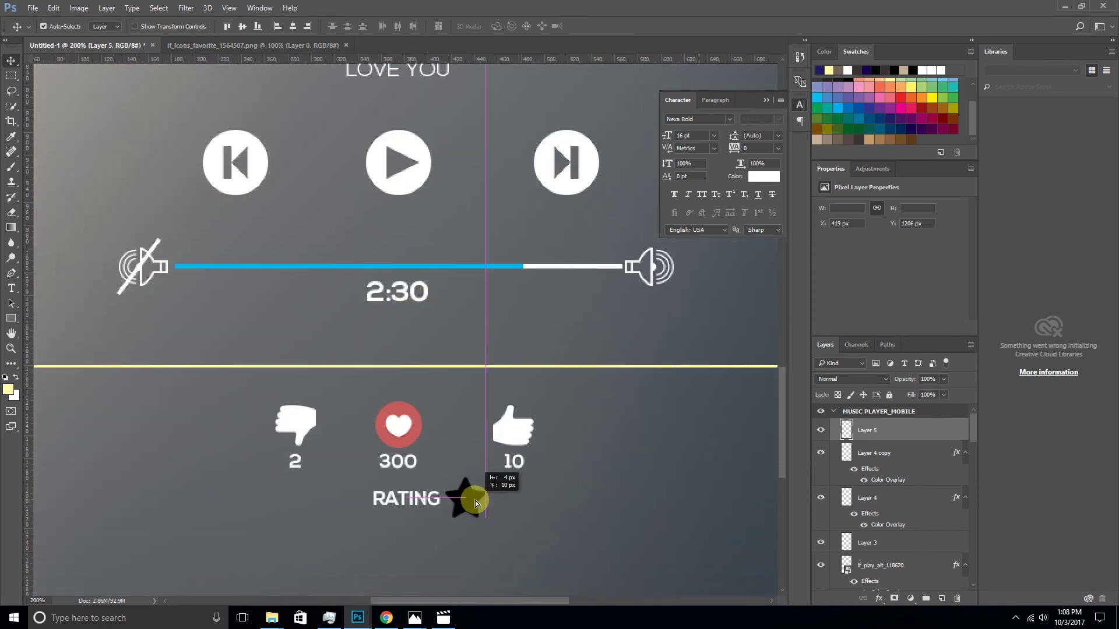
- Turn the star white with a Color Overlay and place a copy to its right
click(880, 598)
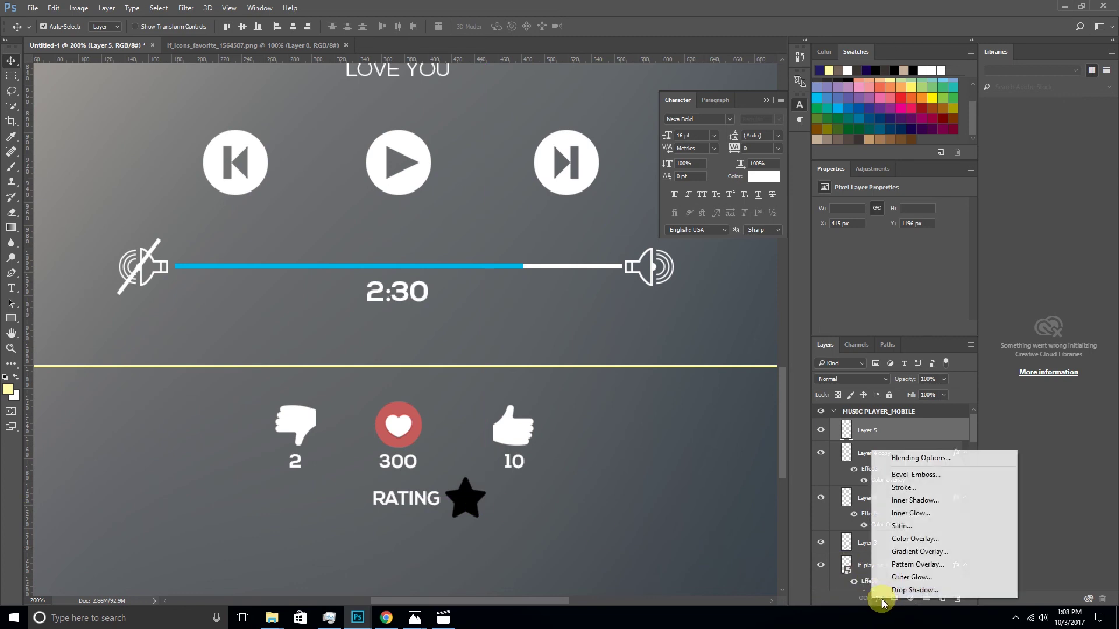
click(901, 540)
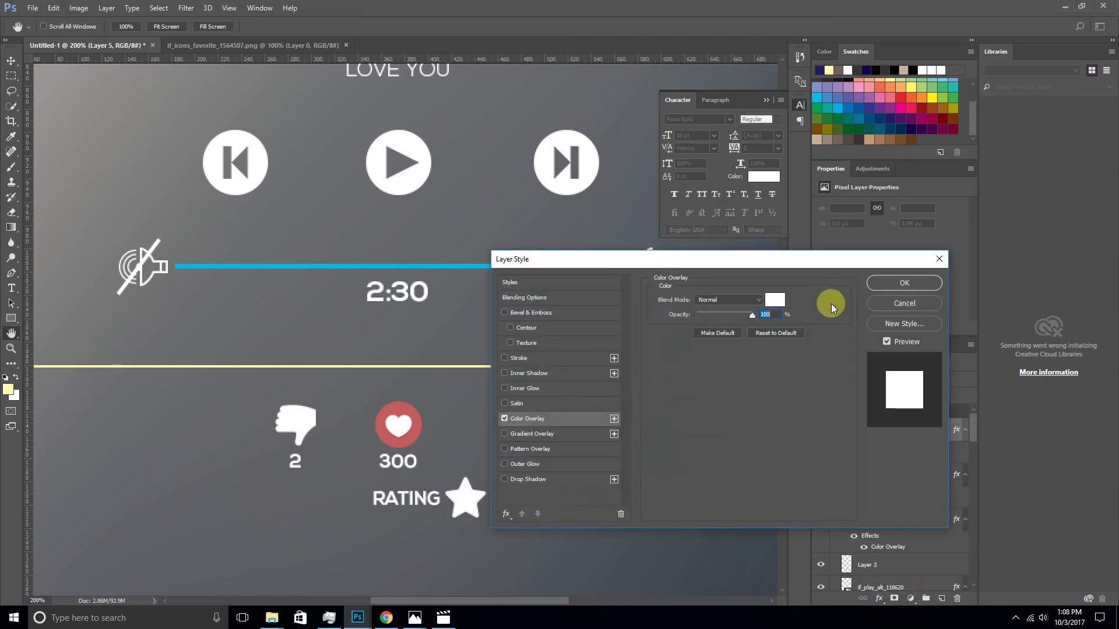
click(887, 287)
drag(466, 500, 564, 502)
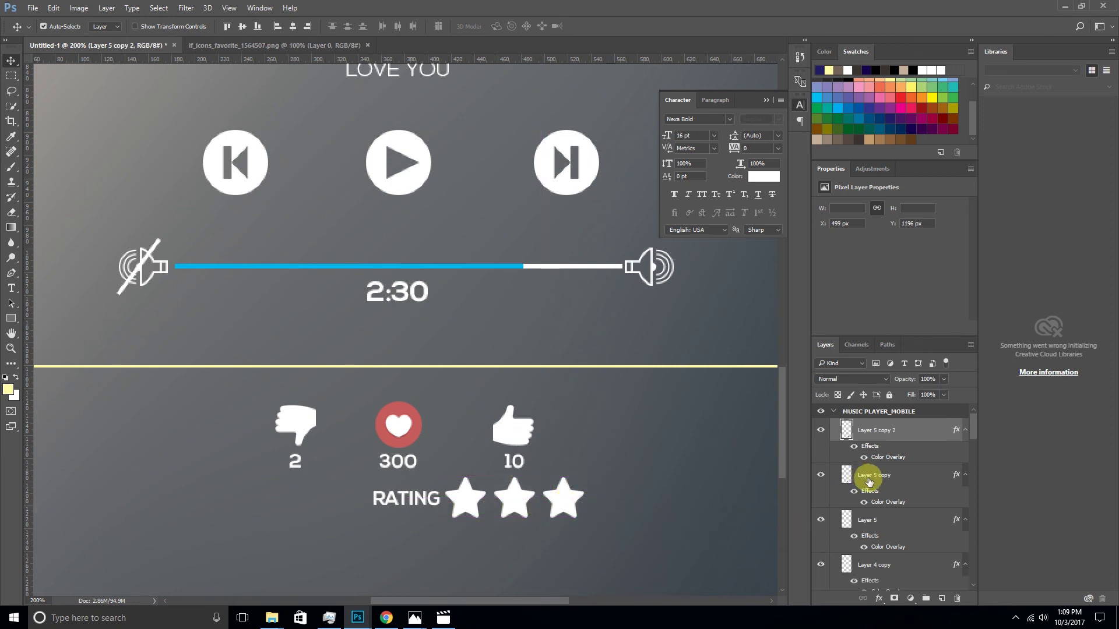
- Scale all three stars to about 65% and nudge them left toward RATING
shift+click(867, 519)
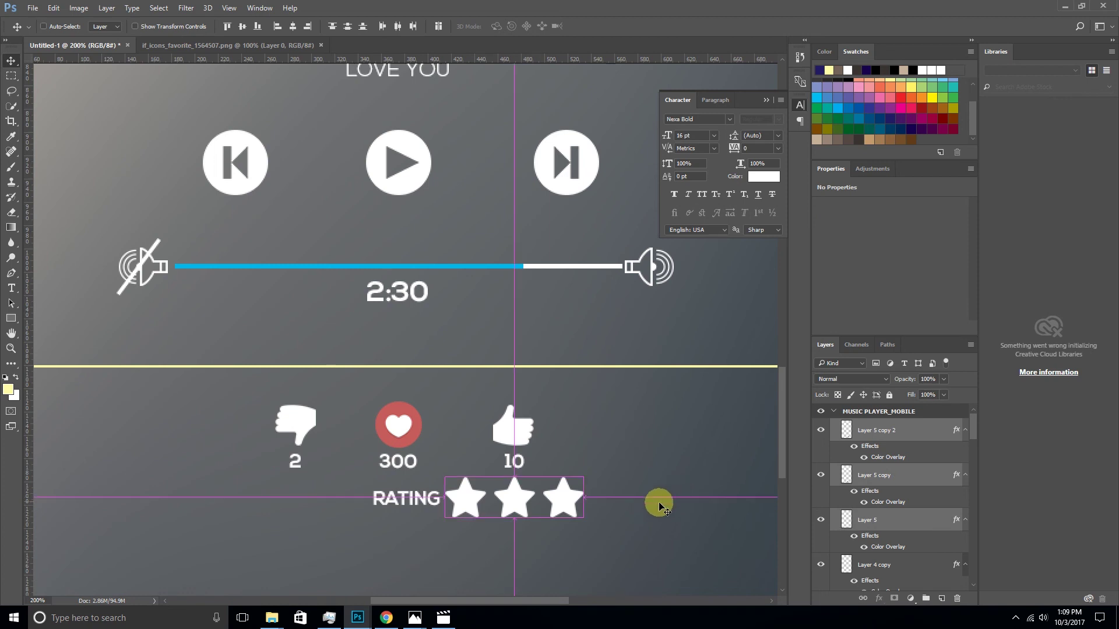
key(ctrl+t)
drag(583, 518, 563, 512)
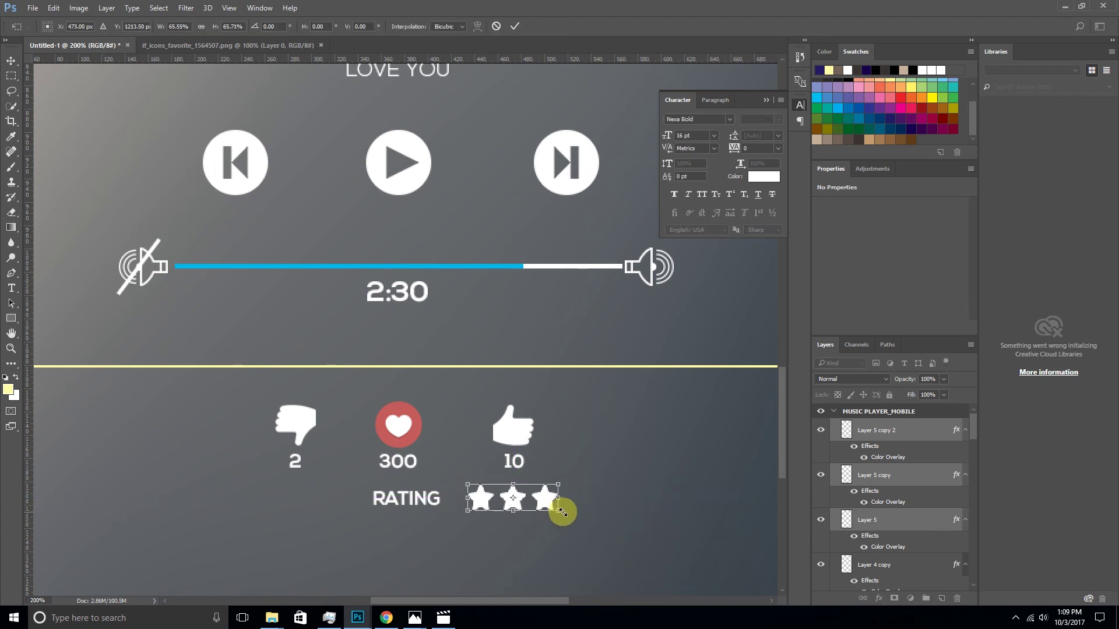
key(Left)
key(Left)
key(Left)
key(Left)
key(Left)
key(Left)
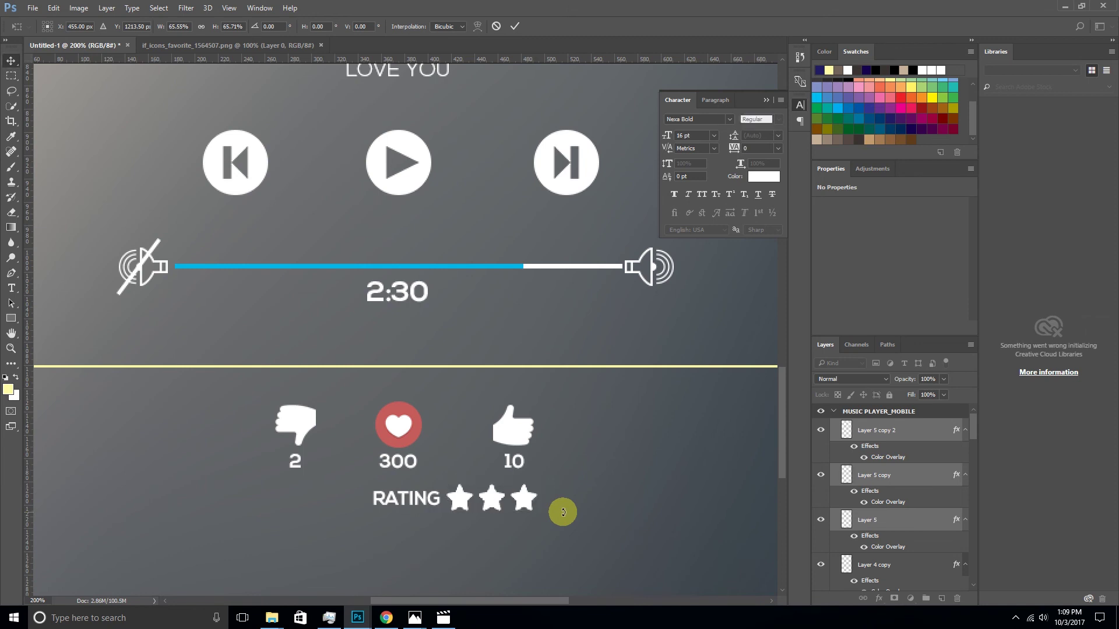
key(Return)
scroll(845, 529, down, 1)
- Collapse the star layers' effects lists and move the star layers further down the stack
scroll(846, 527, down, 1)
scroll(847, 525, down, 1)
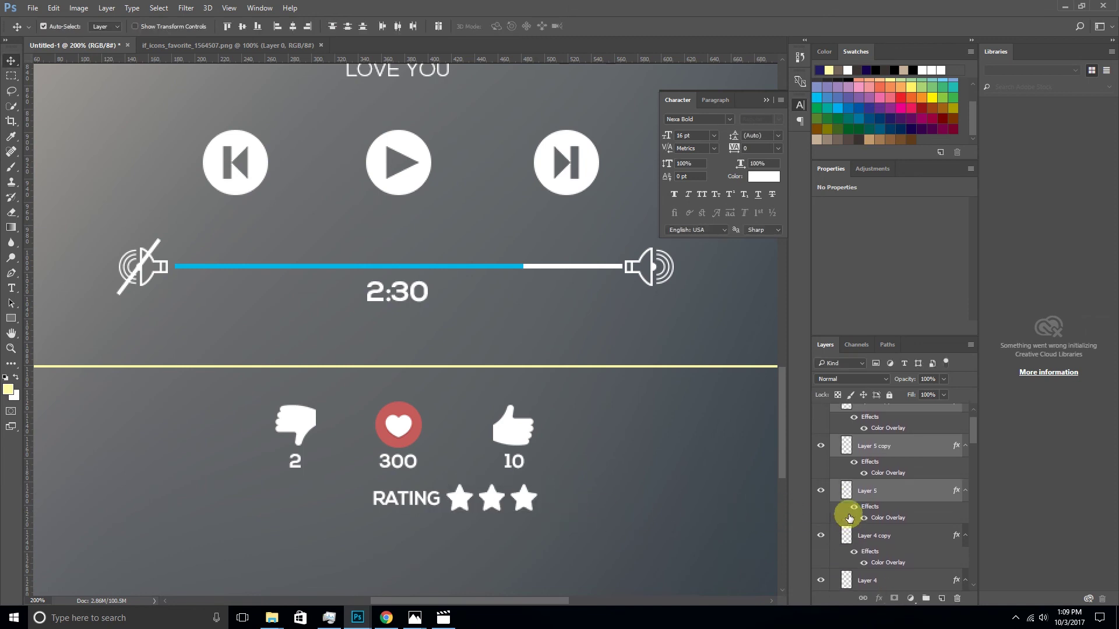
scroll(848, 525, up, 3)
click(967, 436)
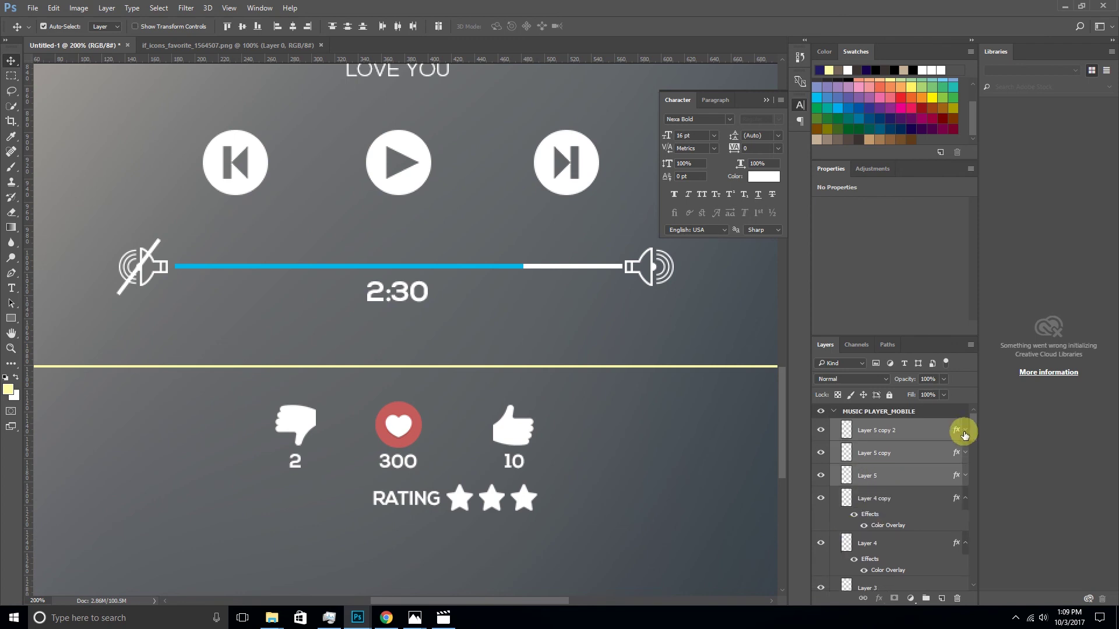
drag(882, 552, 886, 594)
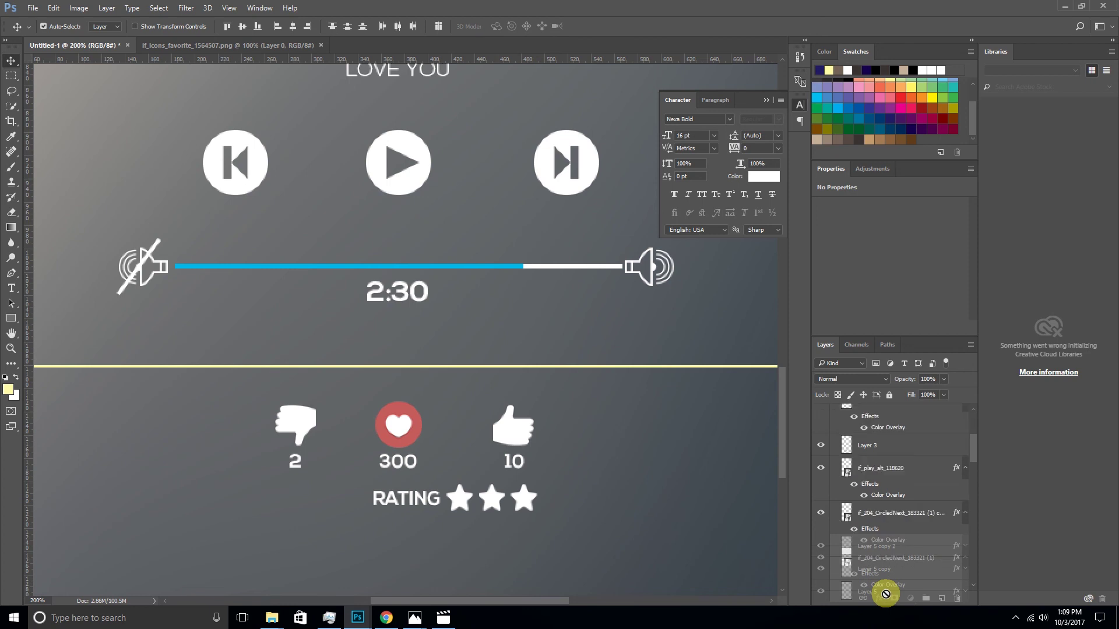
mouse_move(885, 594)
mouse_down()
mouse_move(911, 470)
mouse_move(896, 587)
mouse_move(897, 533)
mouse_up()
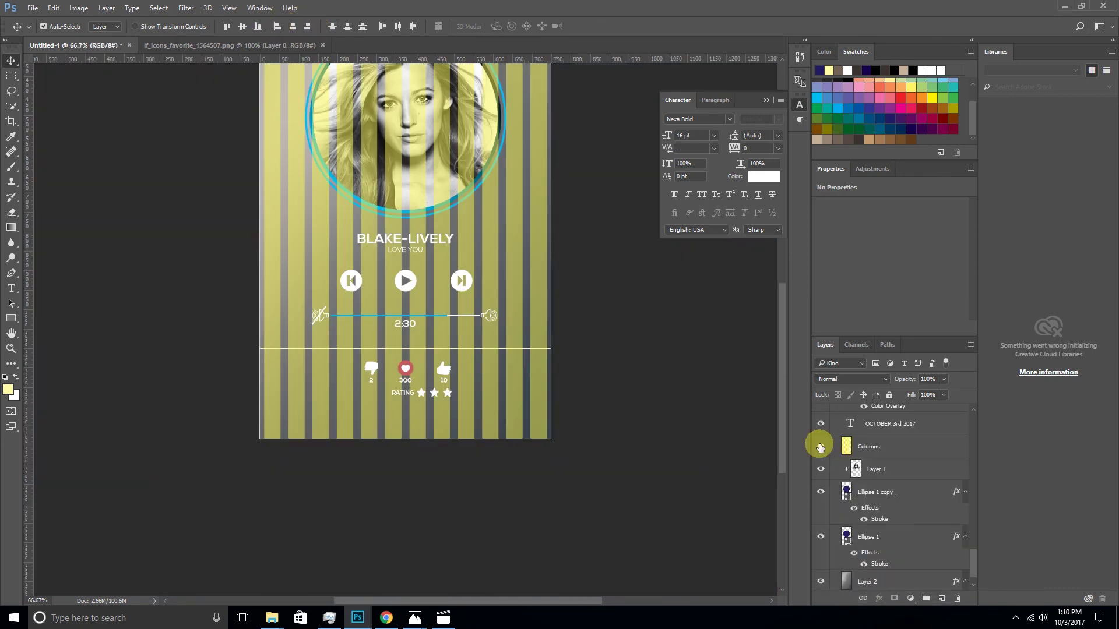
- Move the RATING text layer below BLAKE-LIVELY LOVE YOU in the Layers panel
scroll(839, 466, up, 1)
scroll(849, 476, up, 2)
scroll(851, 479, up, 2)
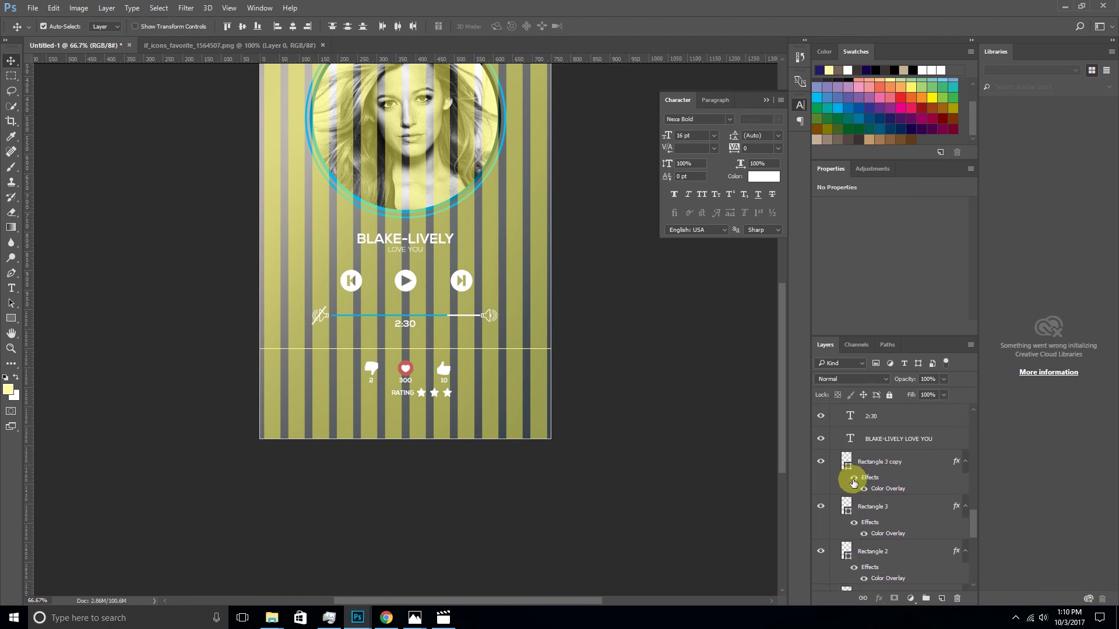
scroll(853, 483, up, 2)
scroll(853, 482, up, 3)
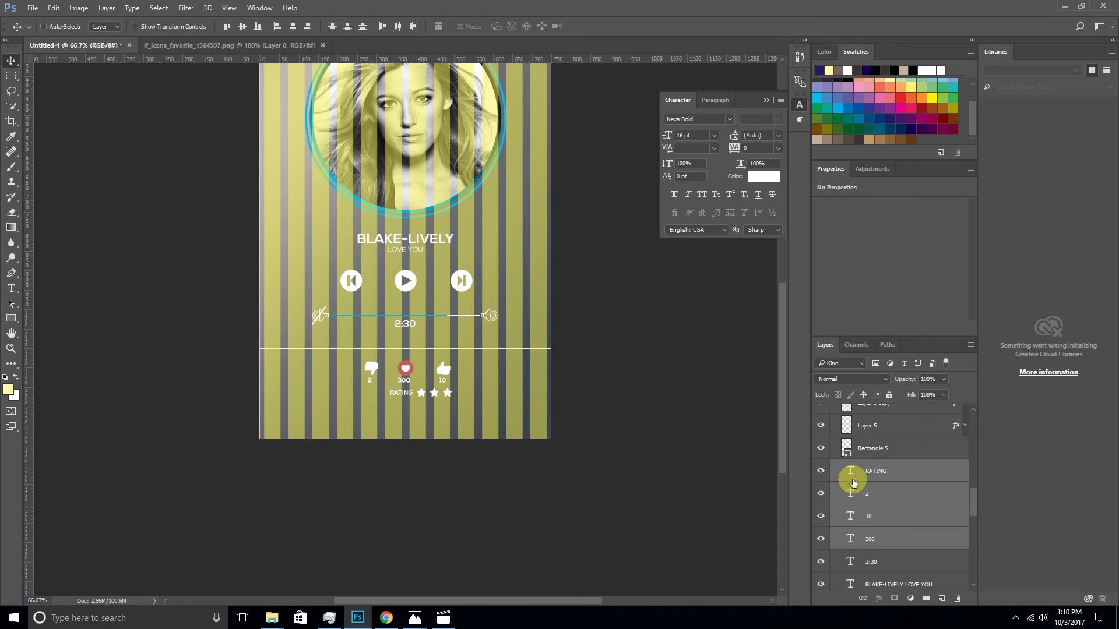
scroll(852, 483, up, 1)
scroll(855, 490, up, 2)
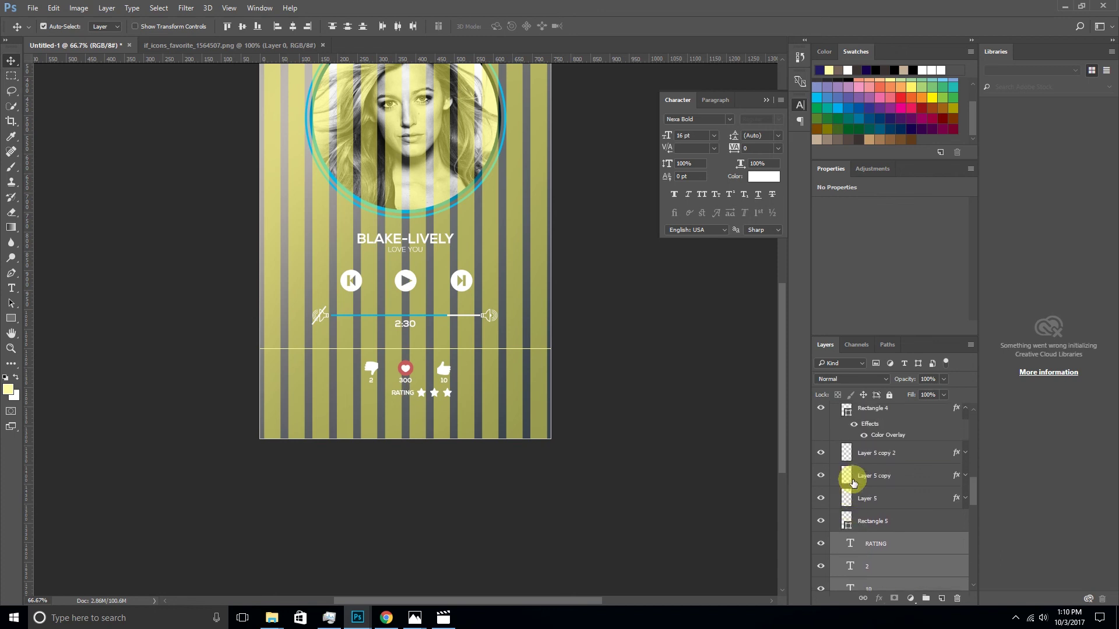
click(865, 522)
click(854, 545)
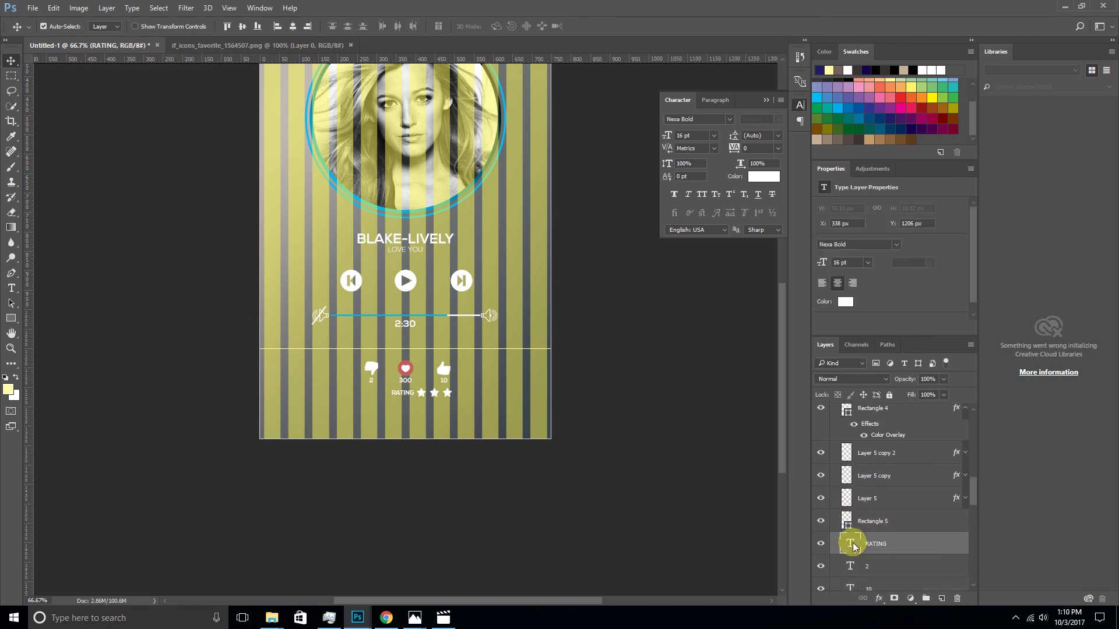
scroll(854, 545, down, 2)
scroll(854, 544, down, 2)
scroll(854, 542, down, 2)
scroll(854, 541, down, 1)
scroll(852, 542, up, 1)
scroll(851, 545, down, 1)
scroll(849, 548, up, 1)
scroll(849, 548, up, 1)
drag(849, 441, 855, 565)
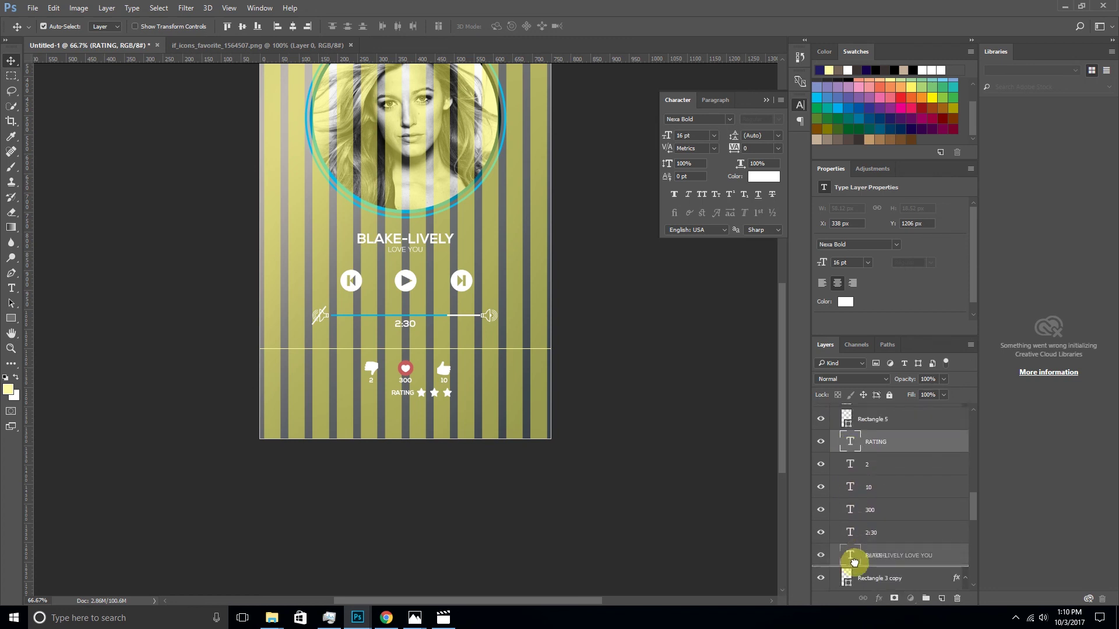
scroll(855, 566, down, 2)
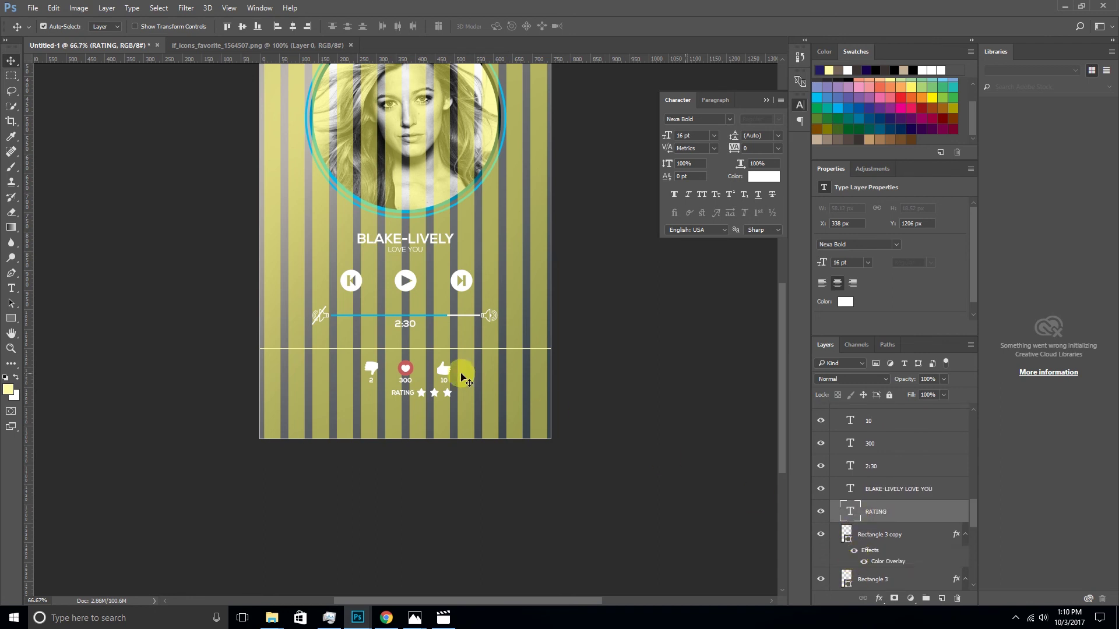
- Remove the yellow Columns stripes from the mockup and select the MUSIC PLAYER_MOBILE artboard
right_click(449, 394)
click(466, 415)
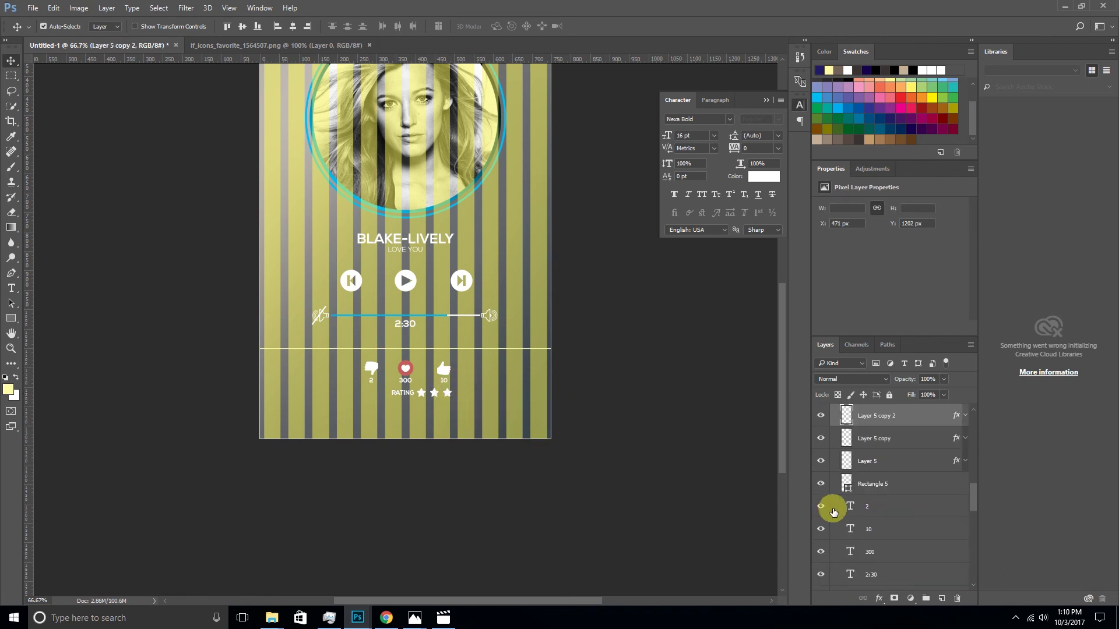
shift+click(864, 462)
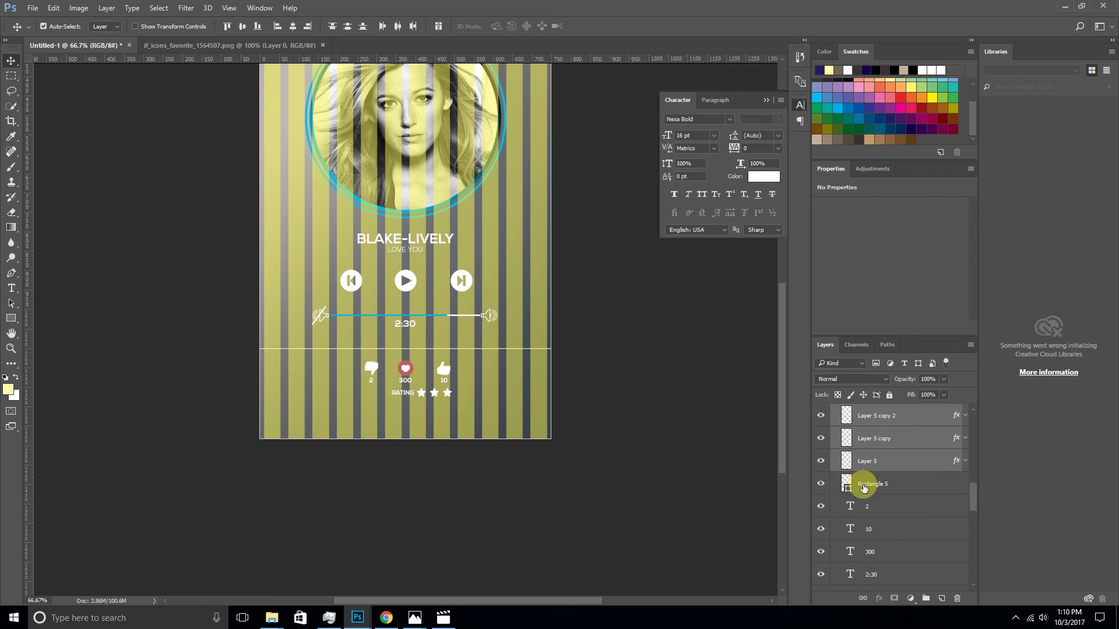
key(Delete)
right_click(511, 353)
click(513, 355)
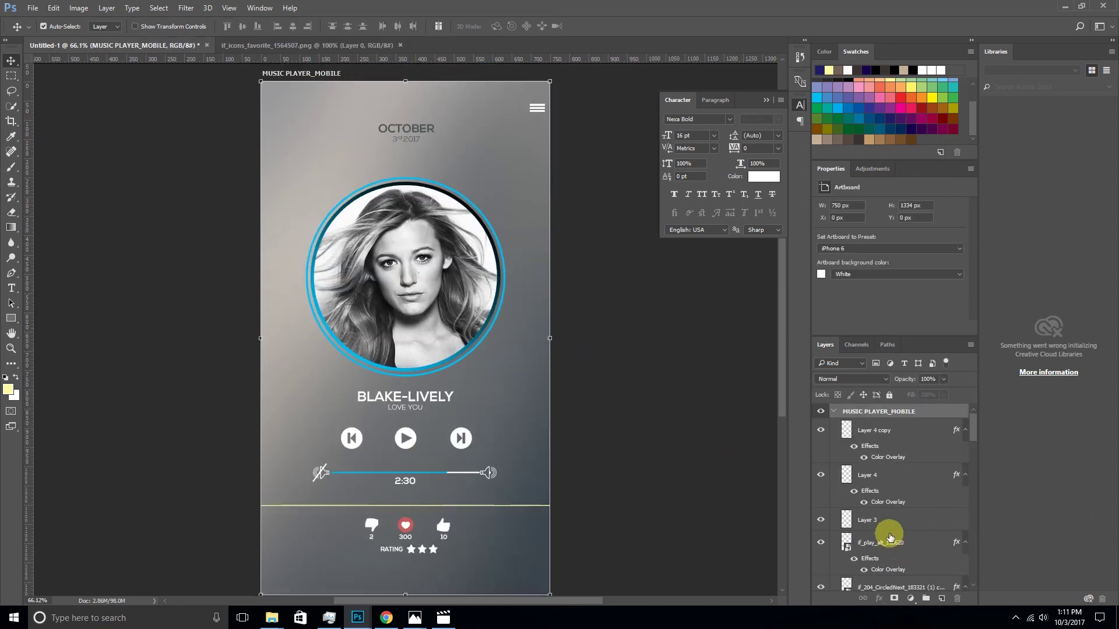
- Change Rectangle 5's Color Overlay to a dark grey sampled from the background
key(ctrl+0)
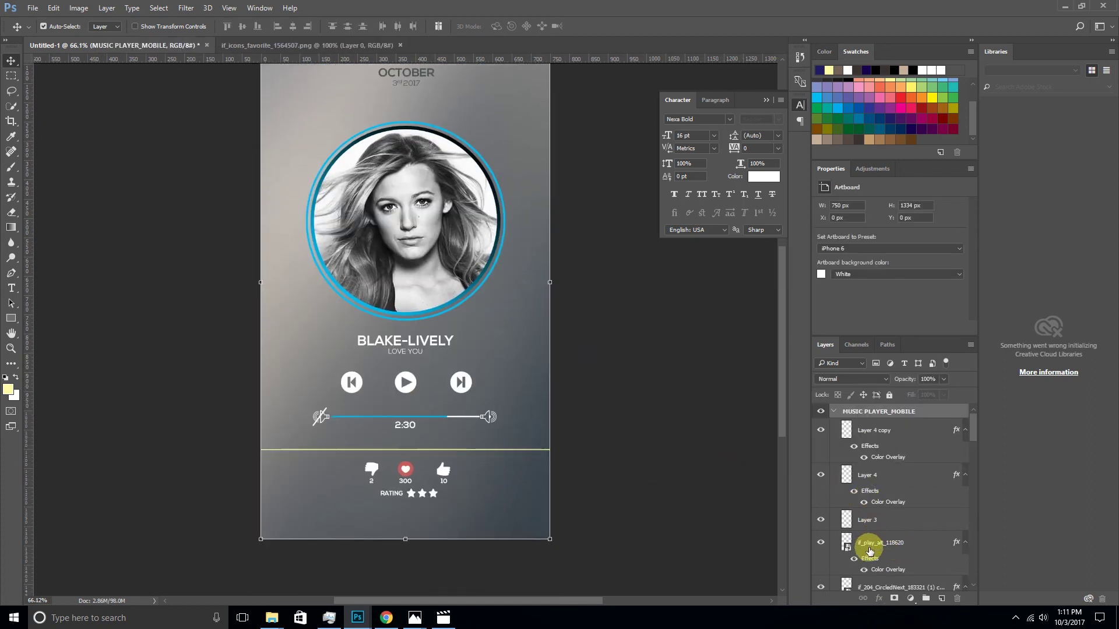
right_click(538, 453)
click(550, 471)
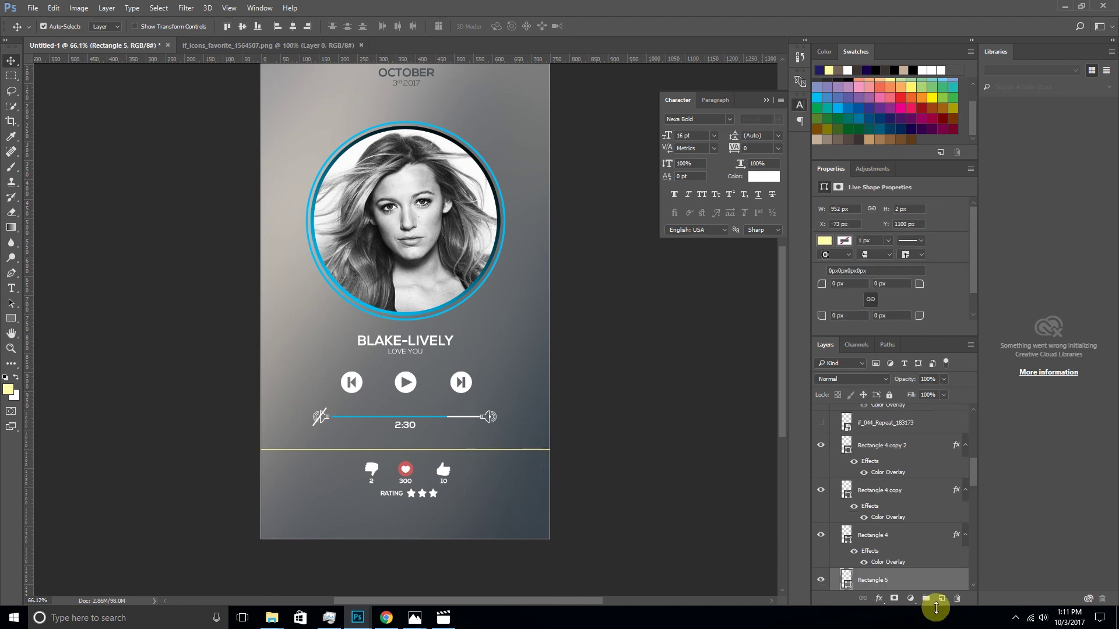
click(879, 598)
click(496, 533)
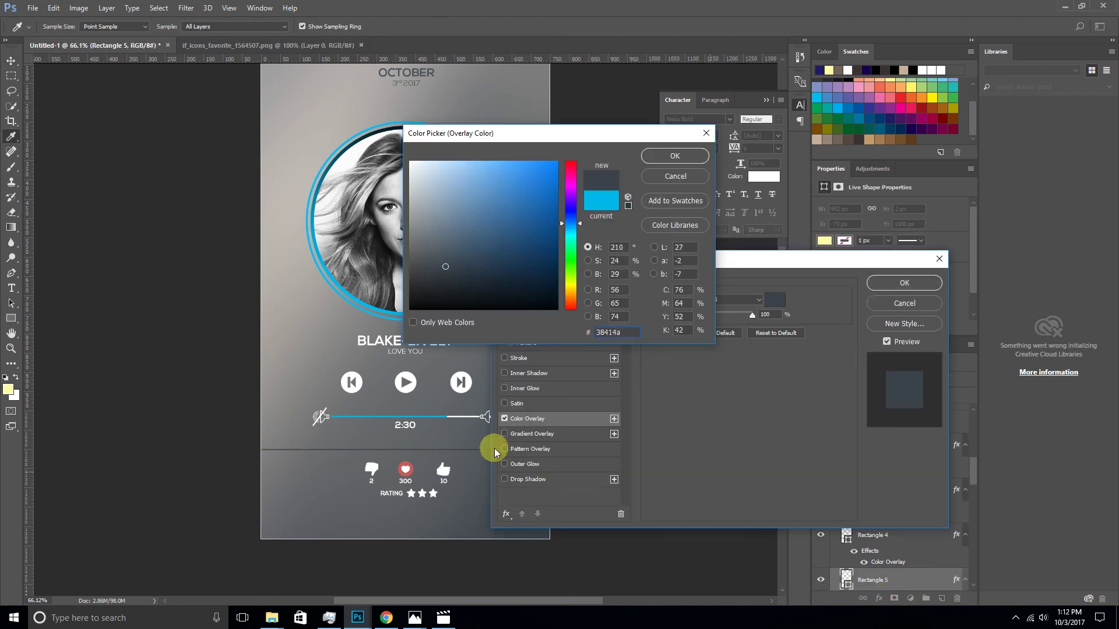
click(675, 155)
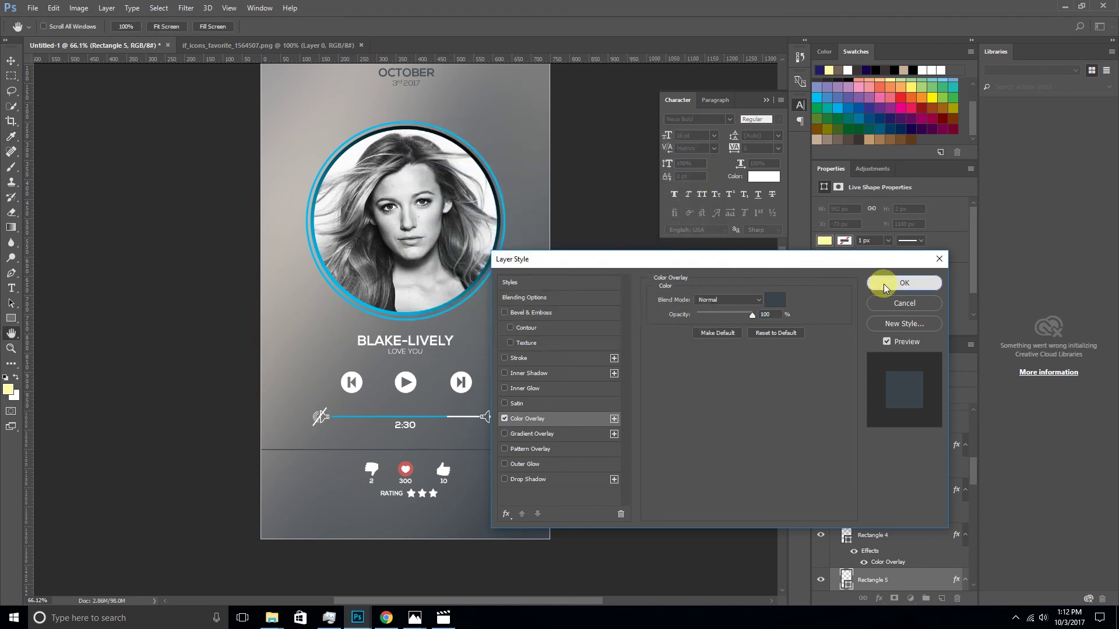
click(904, 283)
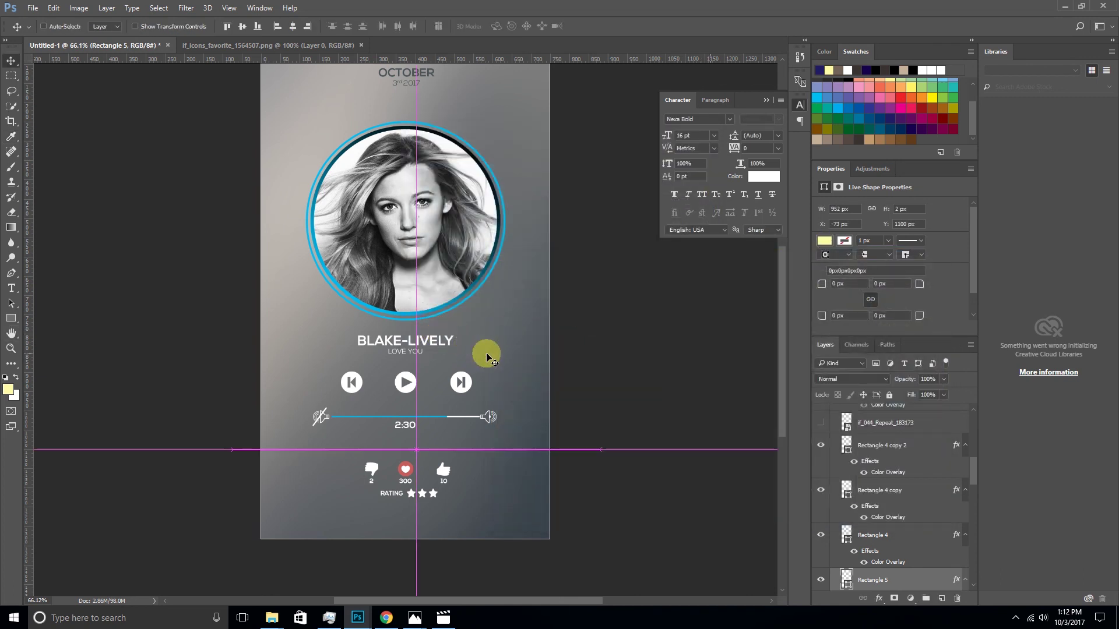
- Shift the divider line to the right and select the topmost layer in the artboard group
key(ctrl+minus)
key(ctrl+minus)
key(ctrl+plus)
drag(487, 355, 545, 337)
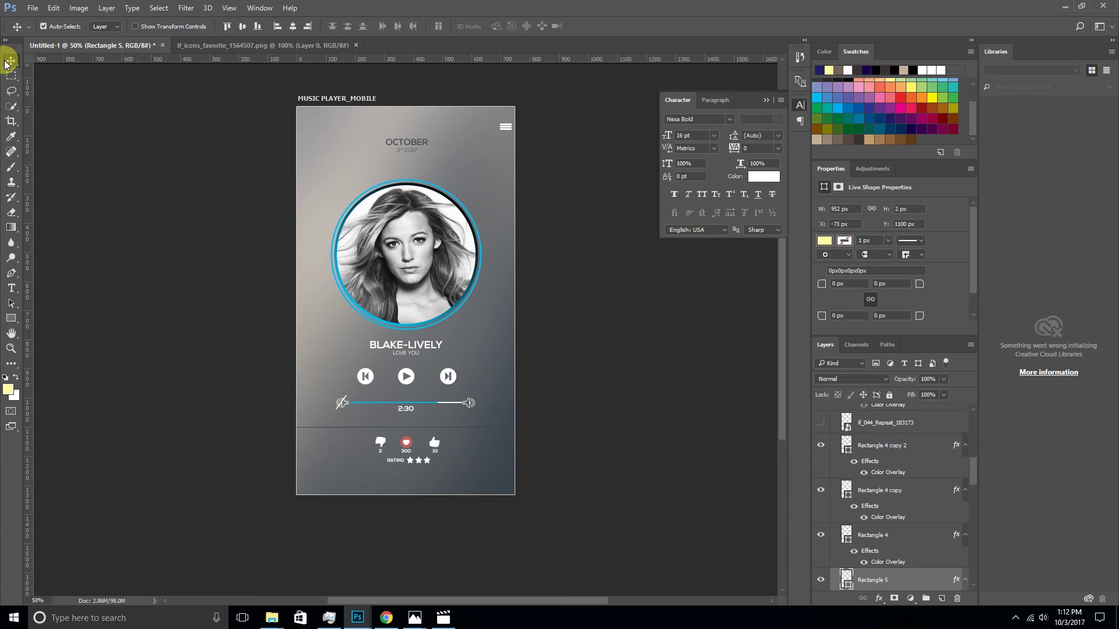
scroll(935, 487, up, 3)
scroll(935, 487, up, 3)
scroll(935, 487, up, 3)
click(920, 445)
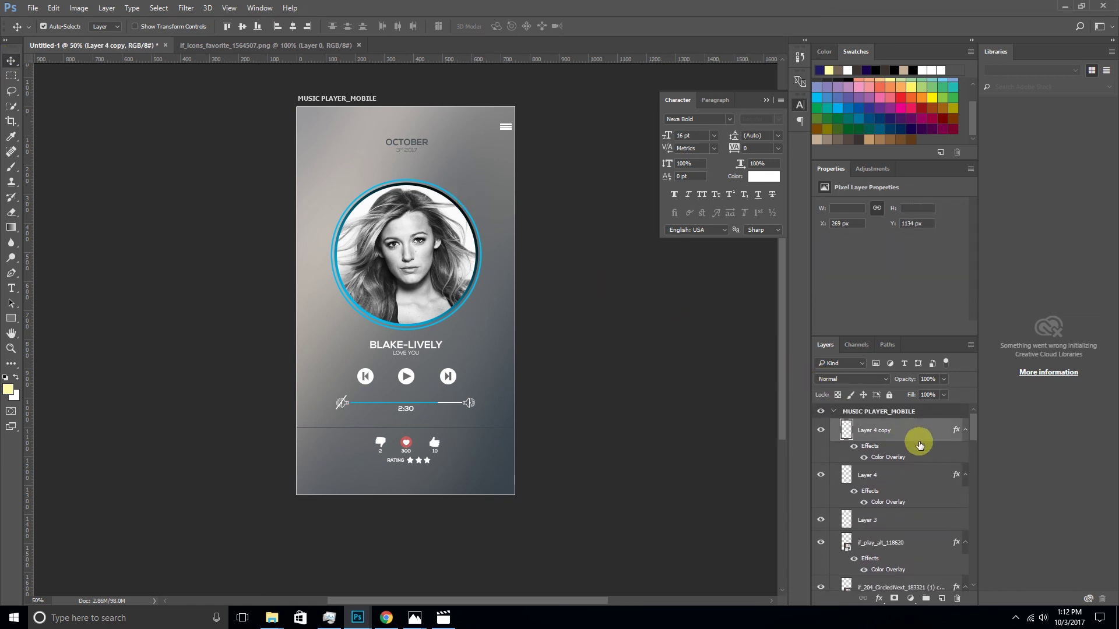
- Add a new layer and draw a four-point diagonal path around the artboard's lower-right half
click(941, 598)
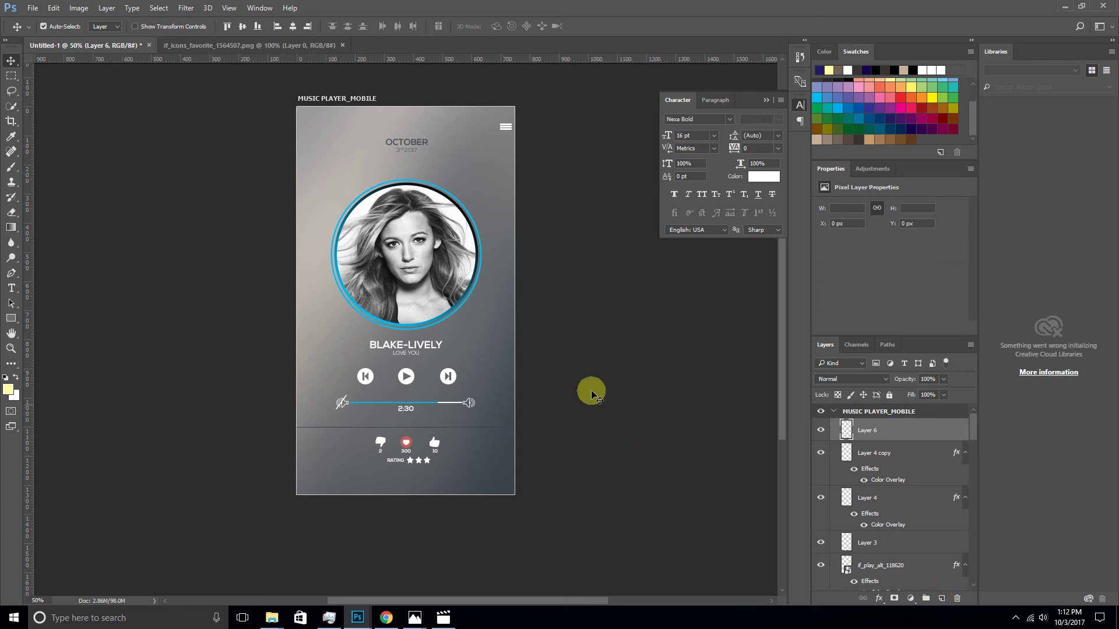
key(p)
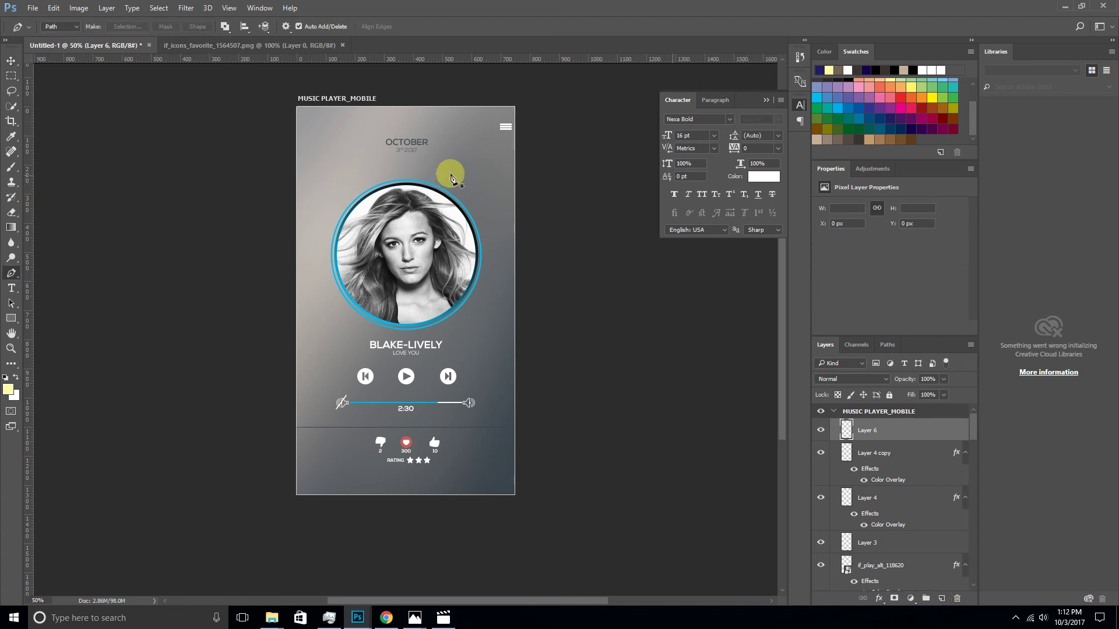
click(530, 98)
click(283, 519)
click(611, 548)
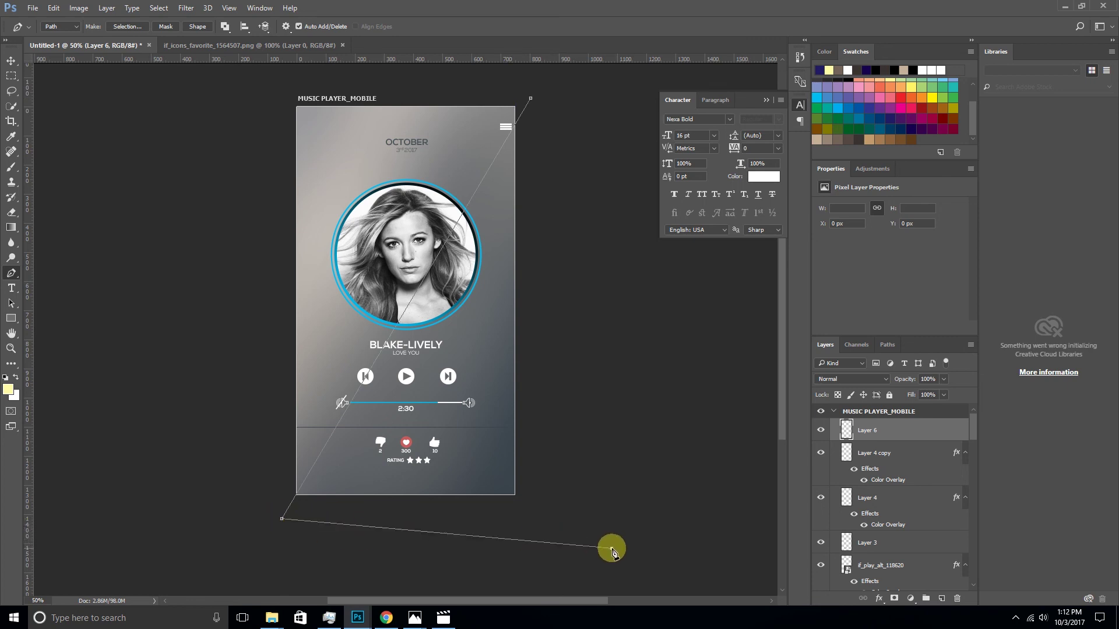
click(608, 96)
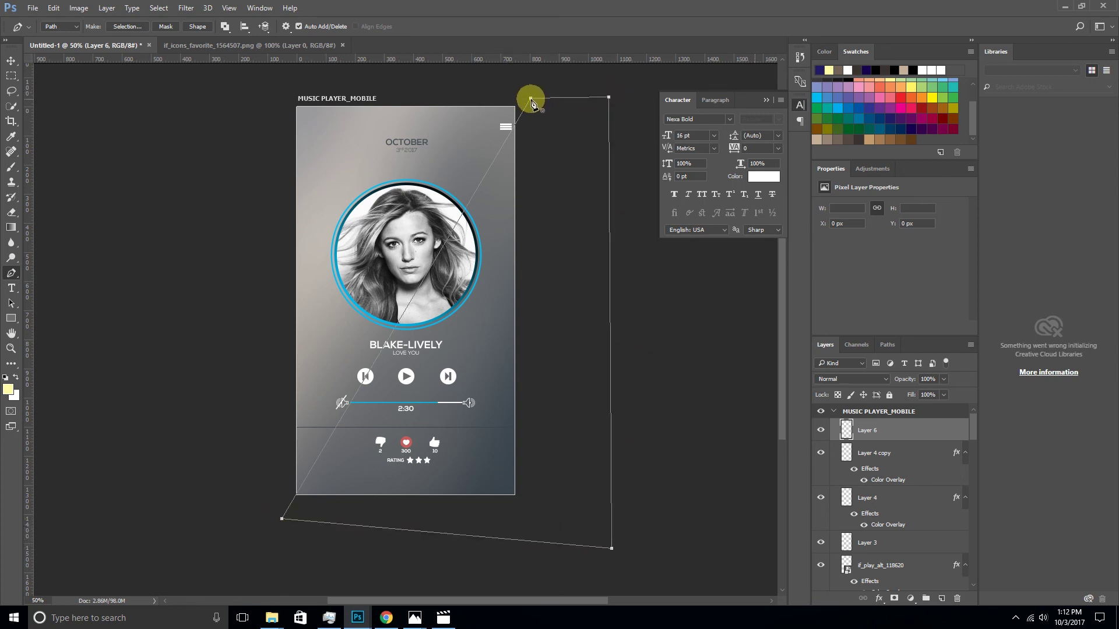
- Convert the path to an unfeathered selection, fill it with white, and deselect
right_click(531, 104)
right_click(494, 215)
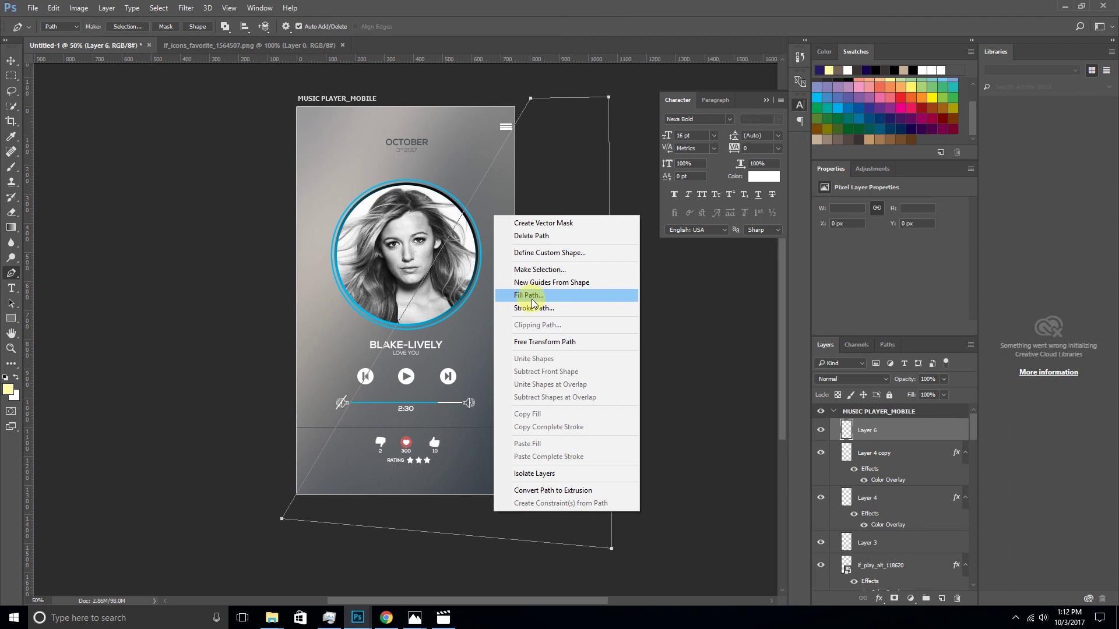
click(540, 269)
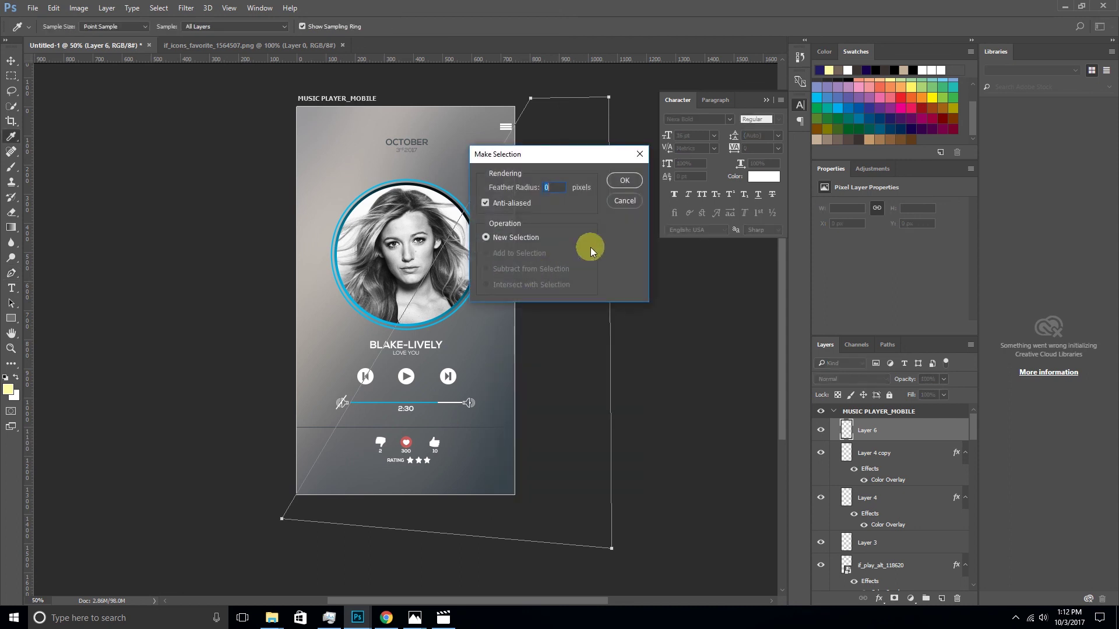
click(613, 180)
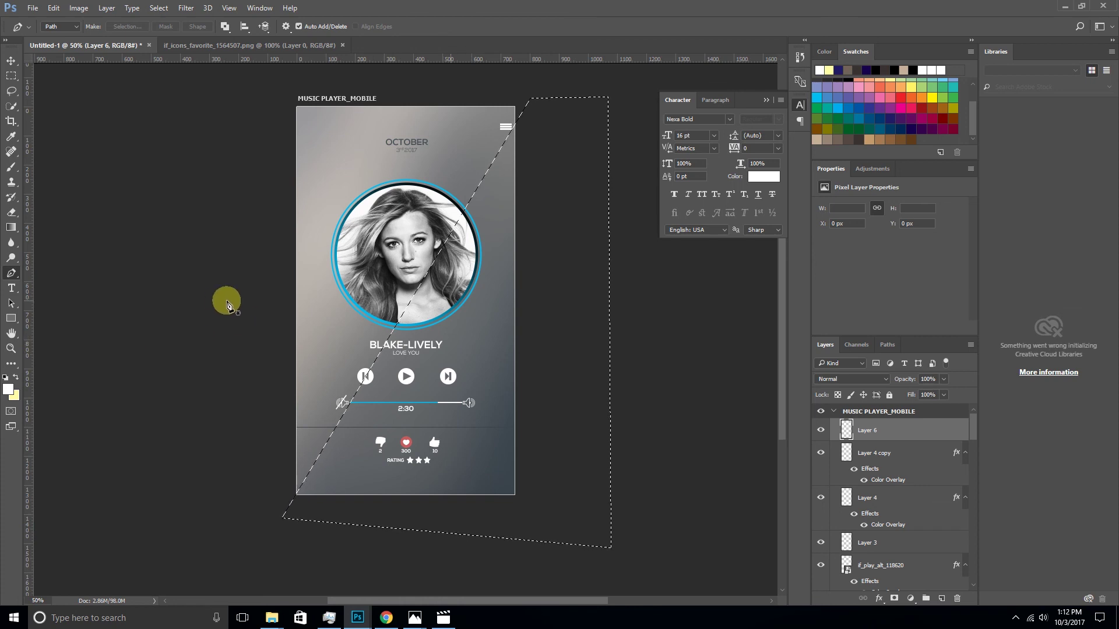
key(alt+BackSpace)
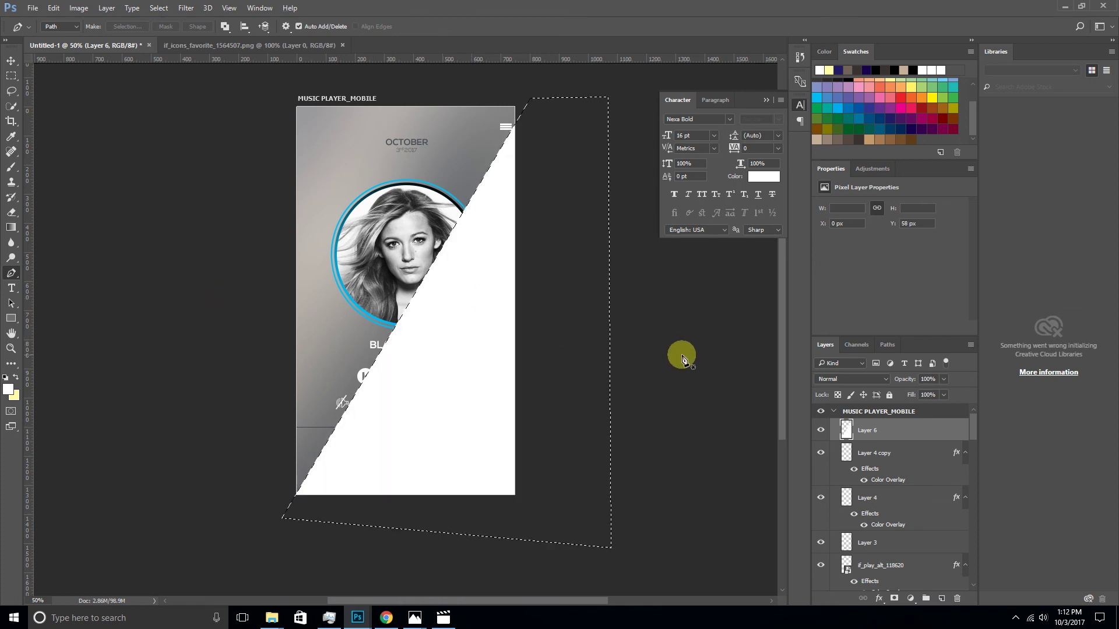
key(ctrl+d)
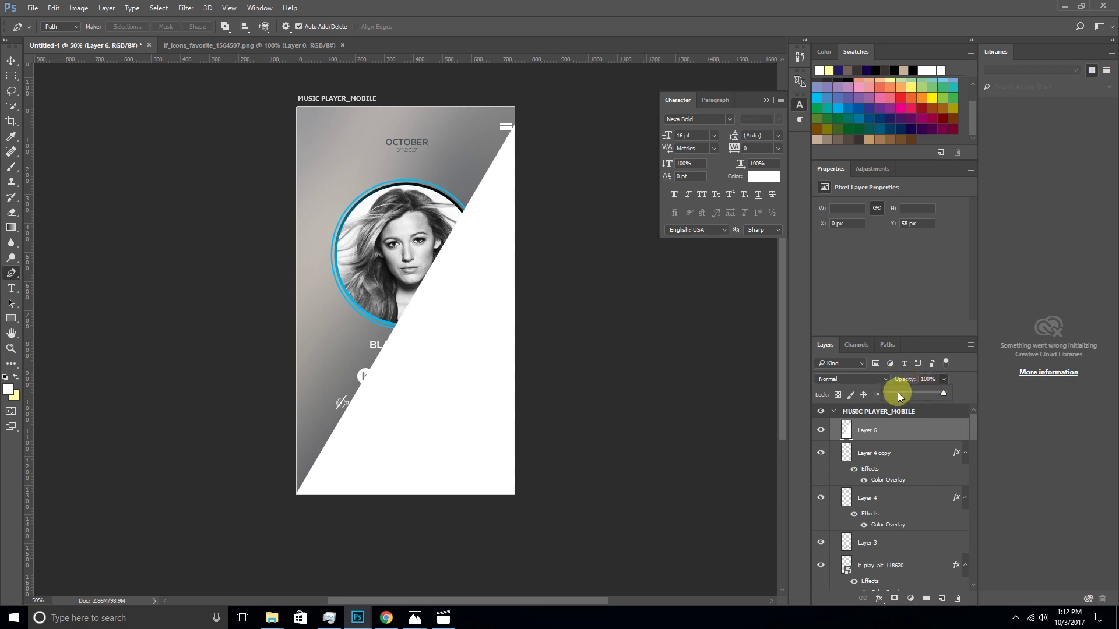
- Set Layer 6's opacity to 25% and zoom in and out to review the whole artboard
click(897, 393)
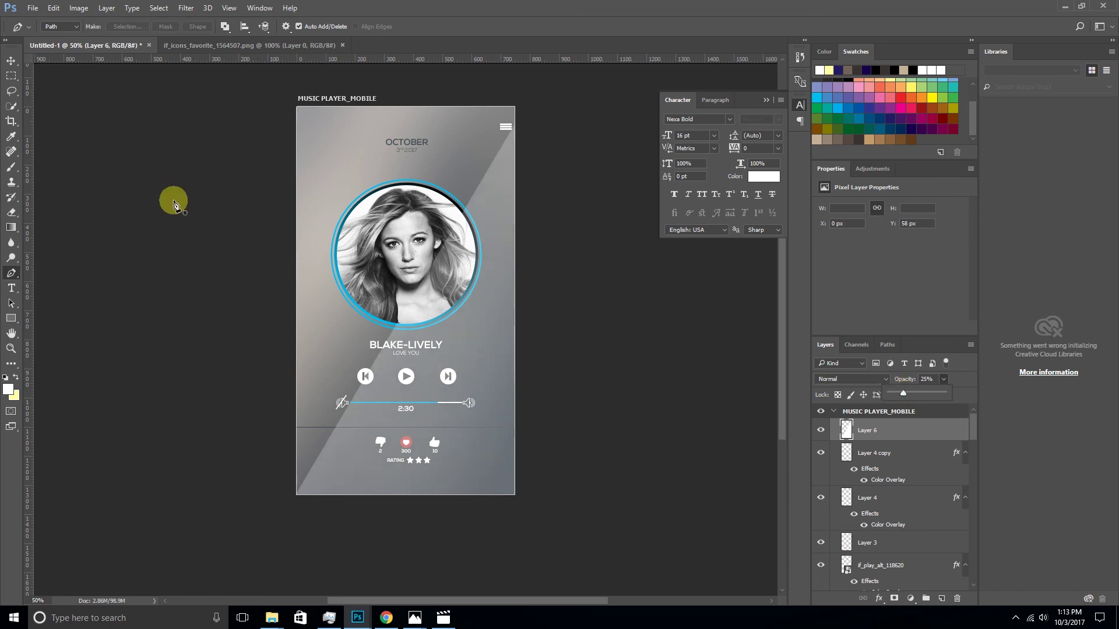
click(9, 61)
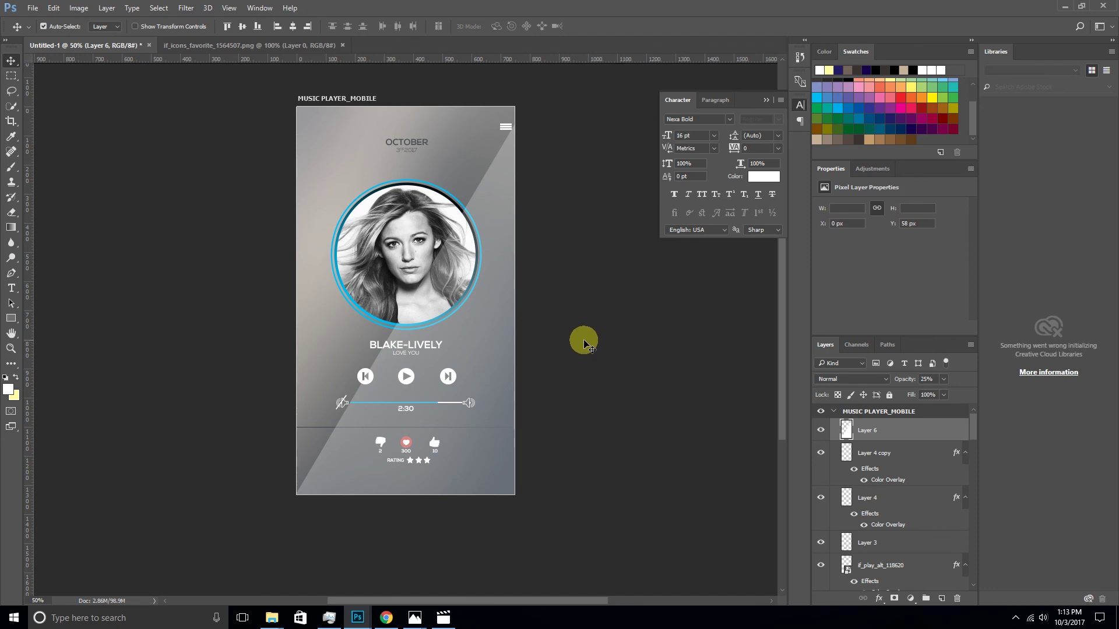
key(ctrl+minus)
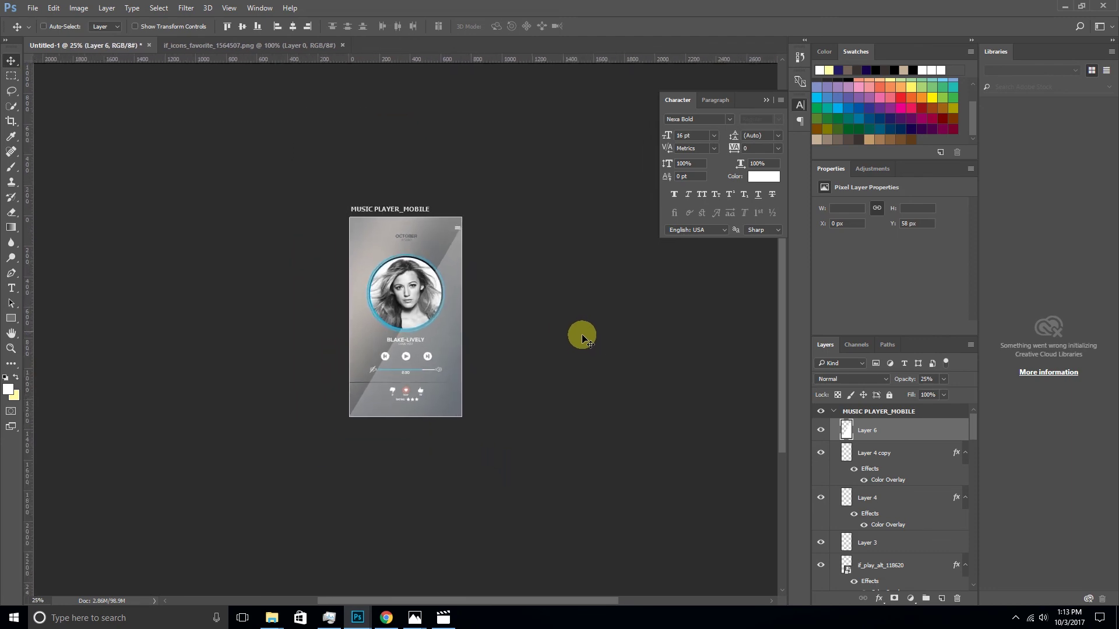
key(ctrl+plus)
key(ctrl+plus)
key(ctrl+plus)
key(ctrl+minus)
key(ctrl+minus)
key(ctrl+minus)
key(ctrl+plus)
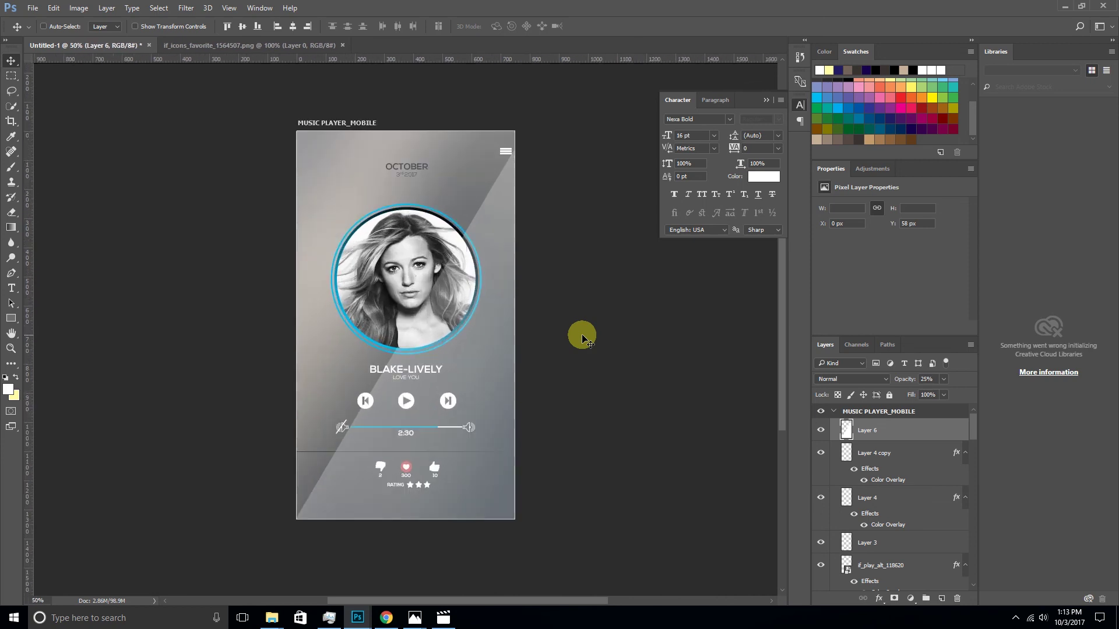
key(ctrl+plus)
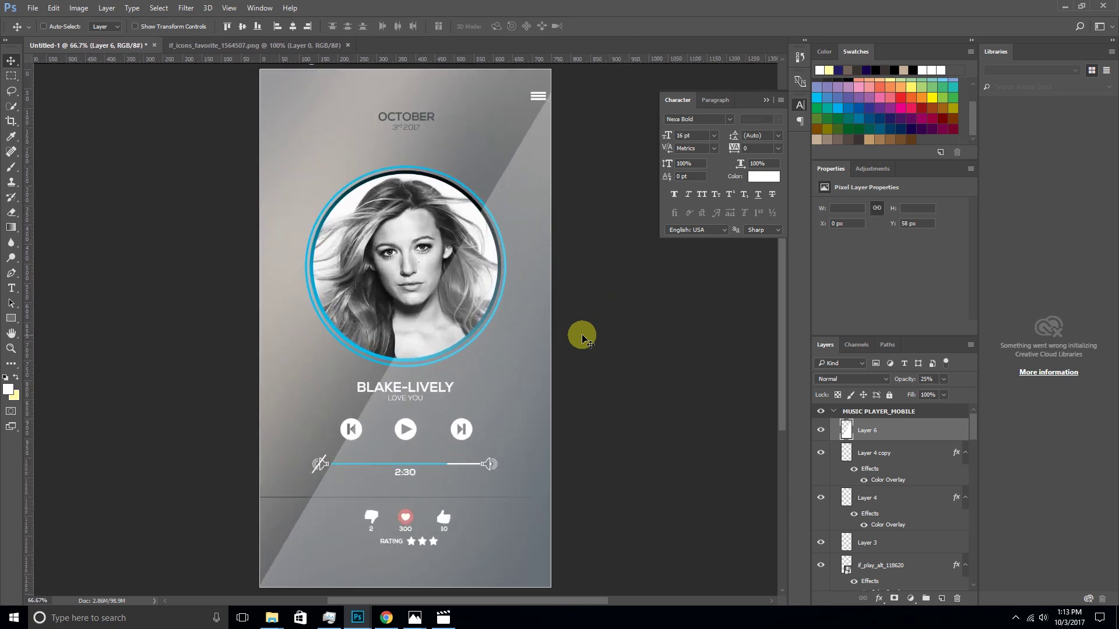
key(ctrl+minus)
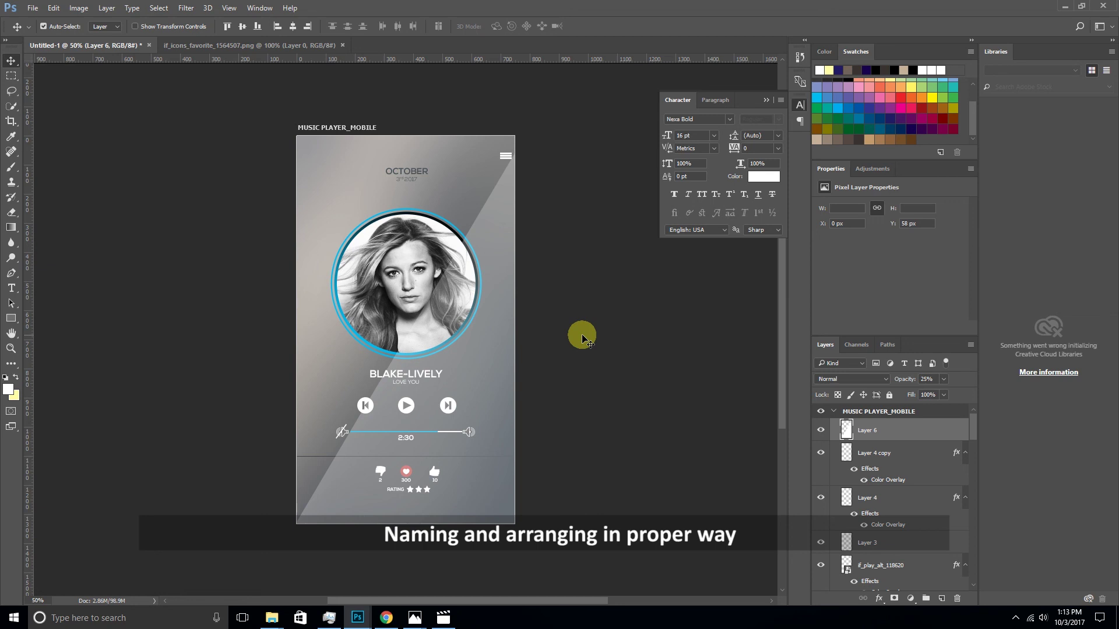
- Rename the three reaction icon layers dislike, like and love
click(861, 453)
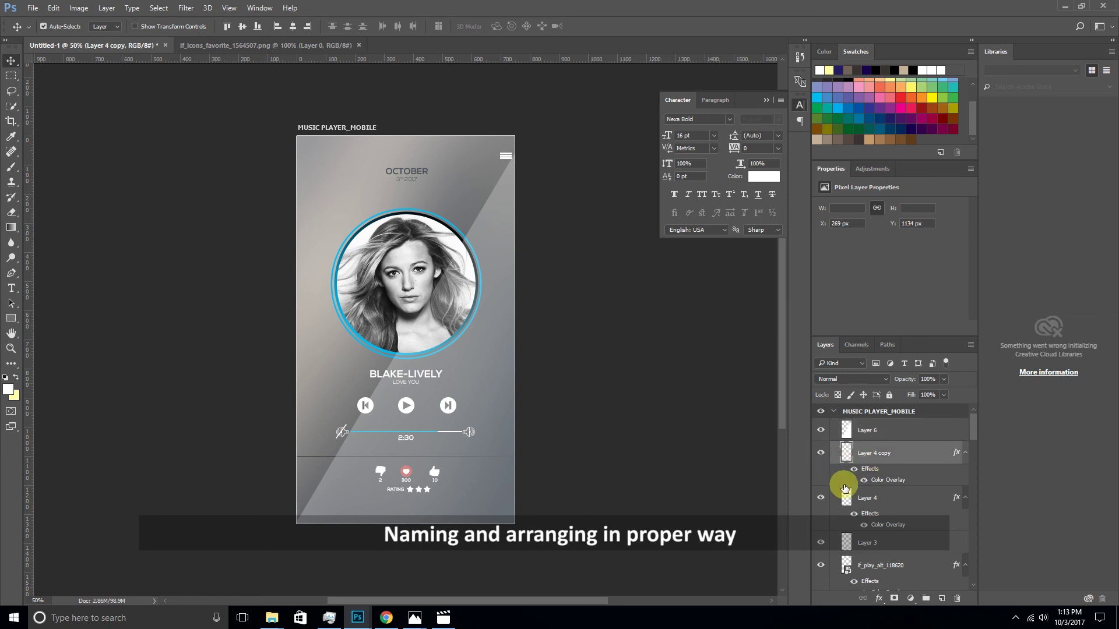
text(like)
click(874, 498)
double_click(874, 498)
double_click(863, 453)
text(dislike)
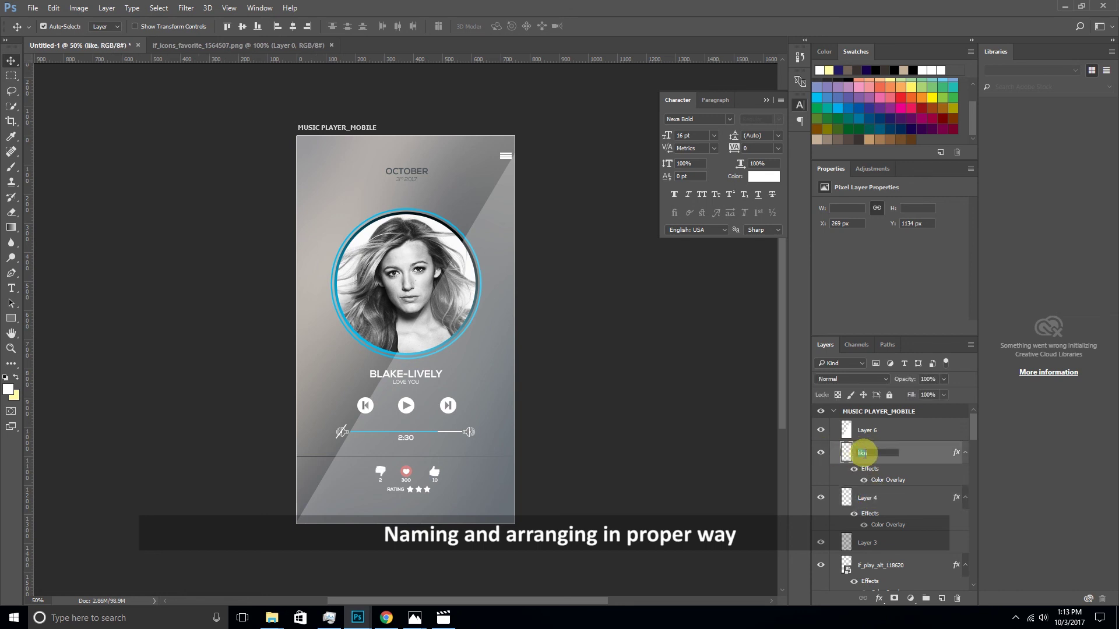
click(862, 498)
double_click(863, 498)
text(like)
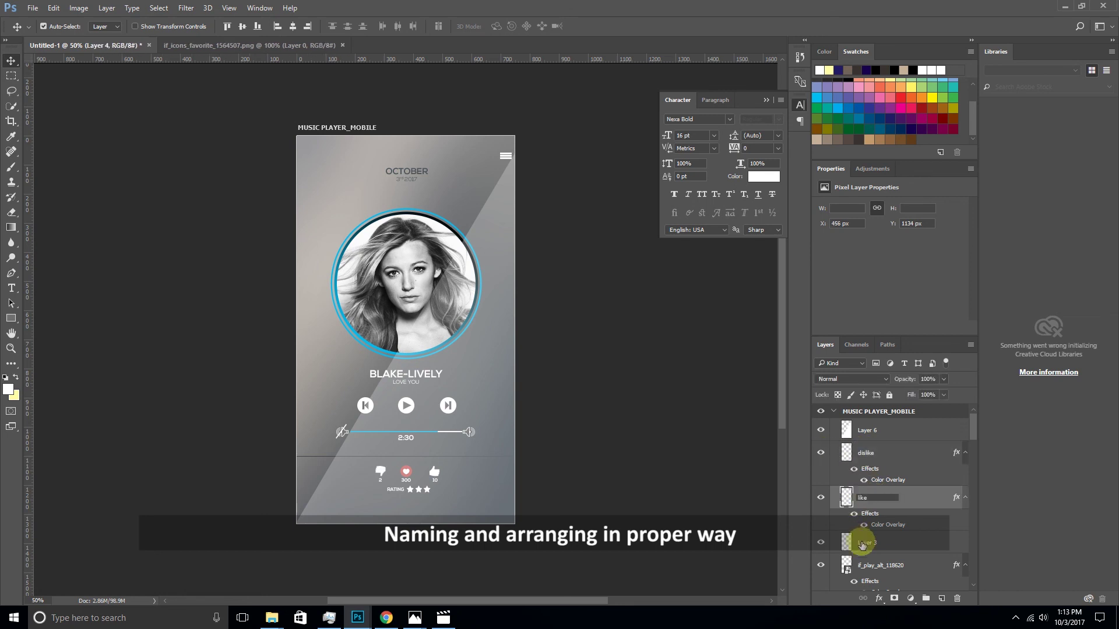
click(869, 543)
text(love)
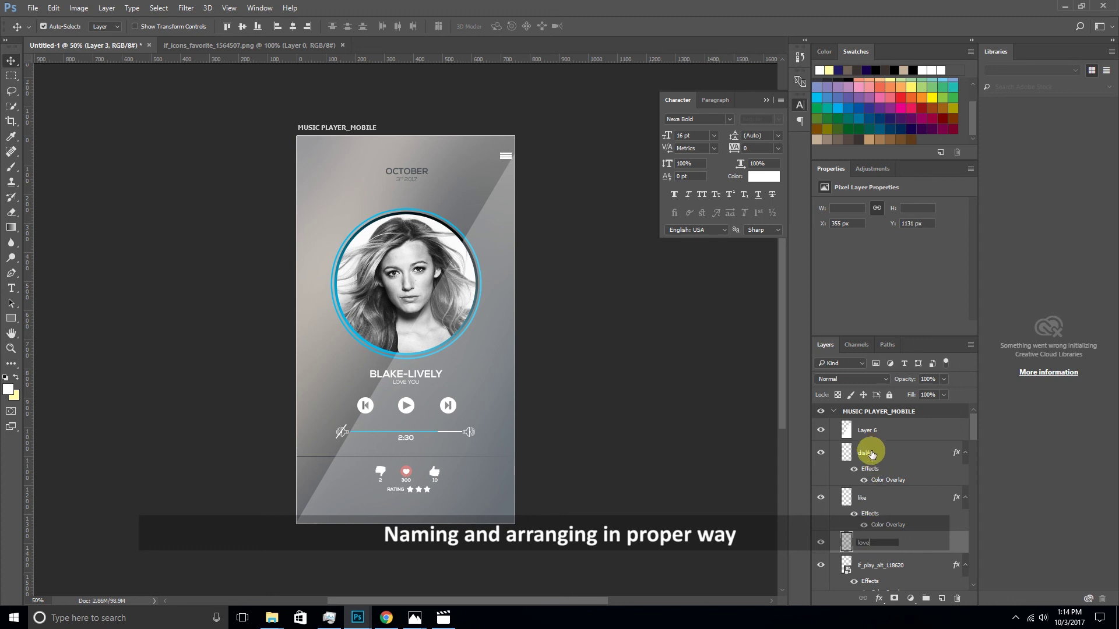
click(872, 452)
- Group the dislike, like and love layers into a group named rating
shift+click(870, 544)
key(ctrl+g)
double_click(874, 448)
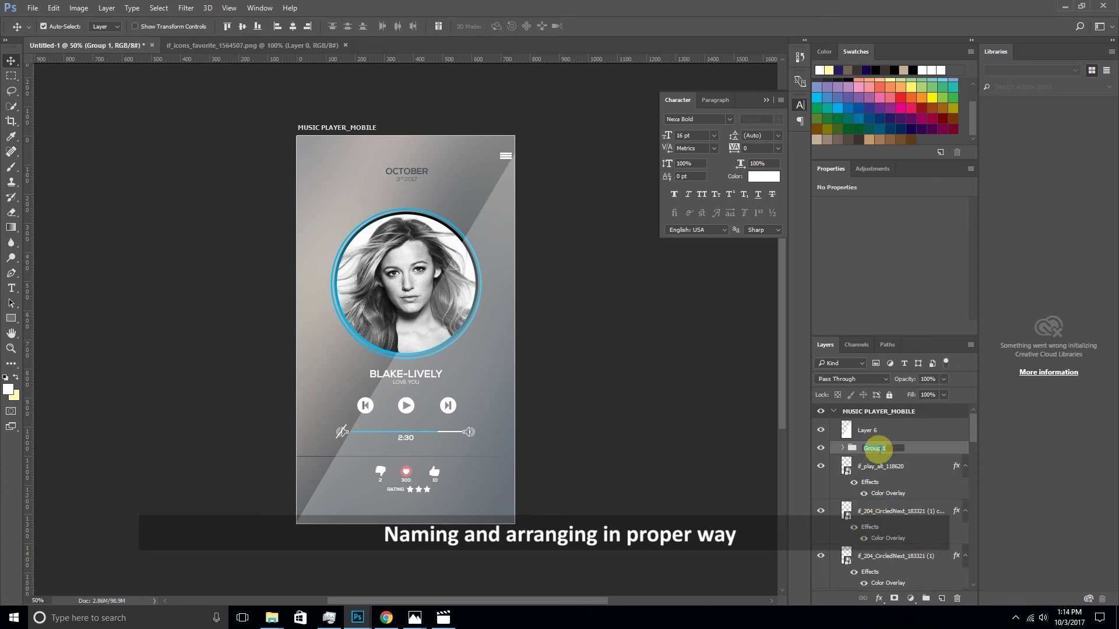
text(rating)
click(883, 465)
- Rename the playback icon layers previous, next and play
scroll(884, 513, down, 1)
click(827, 482)
key(Tab)
text(previous)
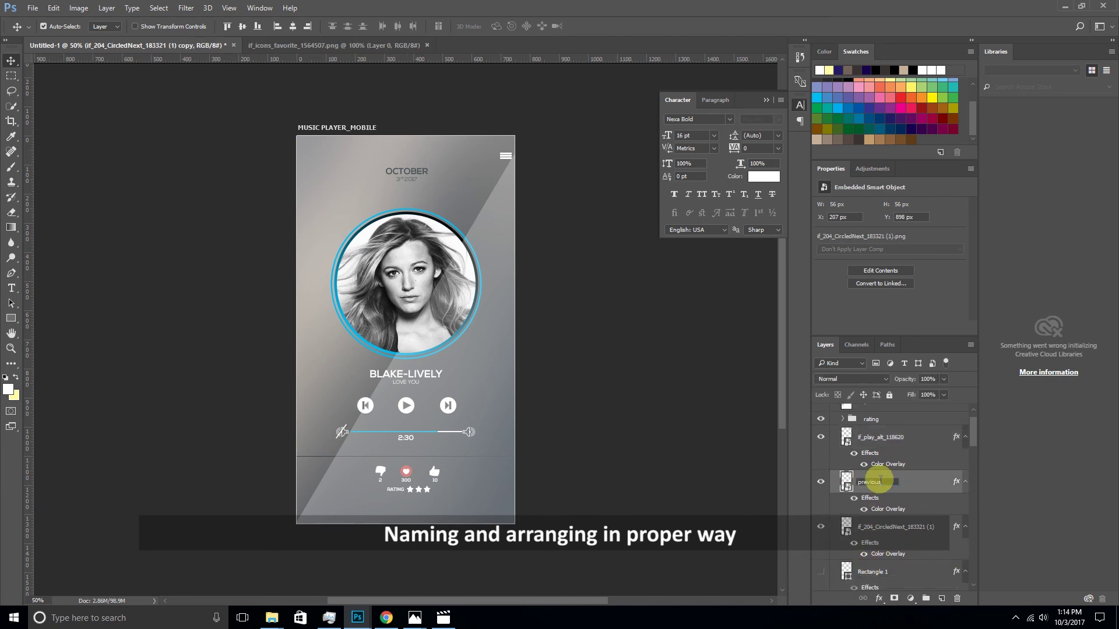
click(824, 526)
double_click(879, 527)
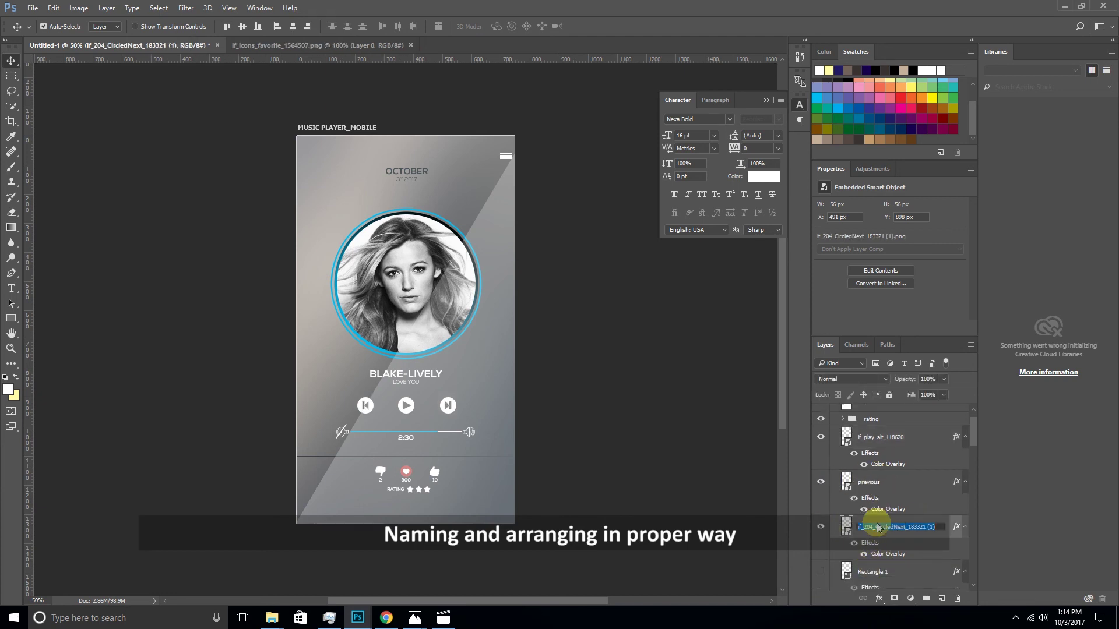
text(next)
click(873, 439)
double_click(878, 438)
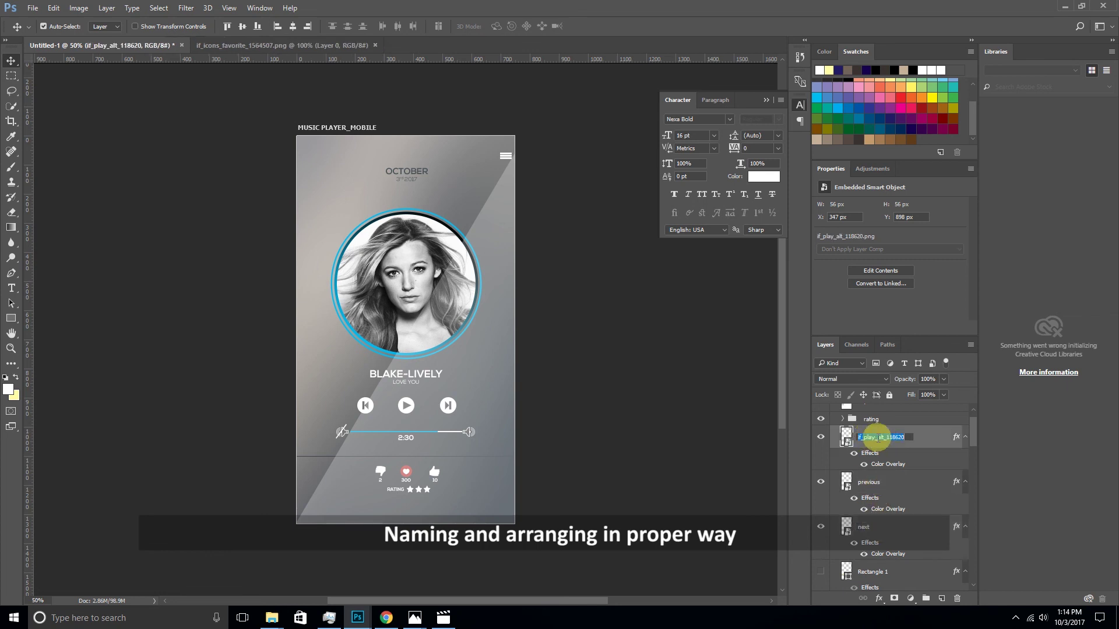
text(play)
key(Return)
- Group the previous, next and play icon layers together
shift+click(863, 520)
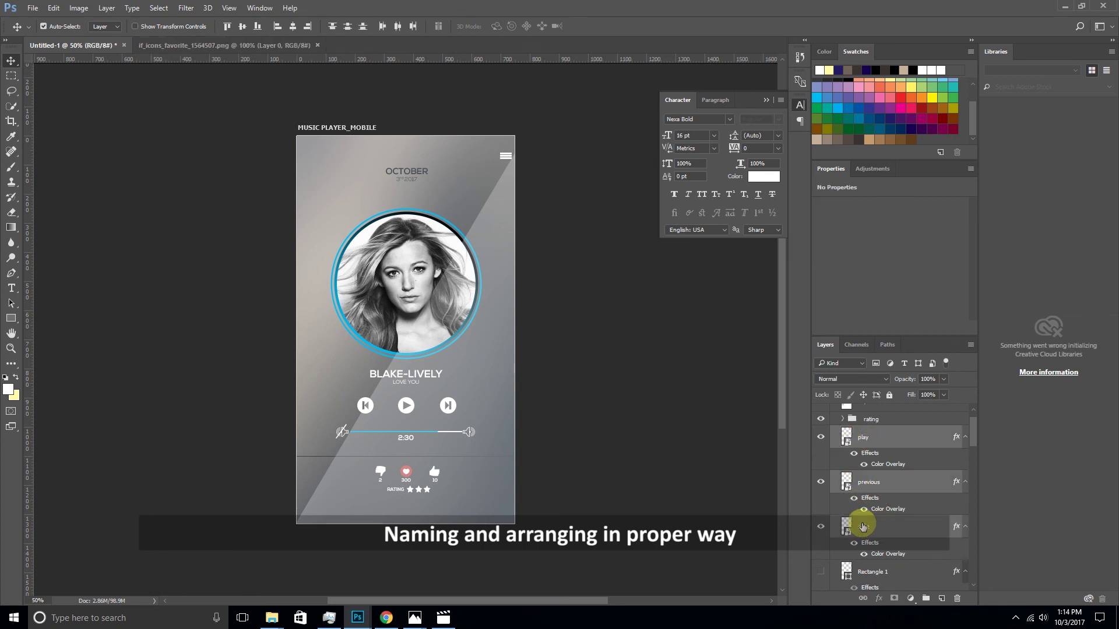
key(ctrl+g)
double_click(887, 429)
click(900, 304)
text(player)
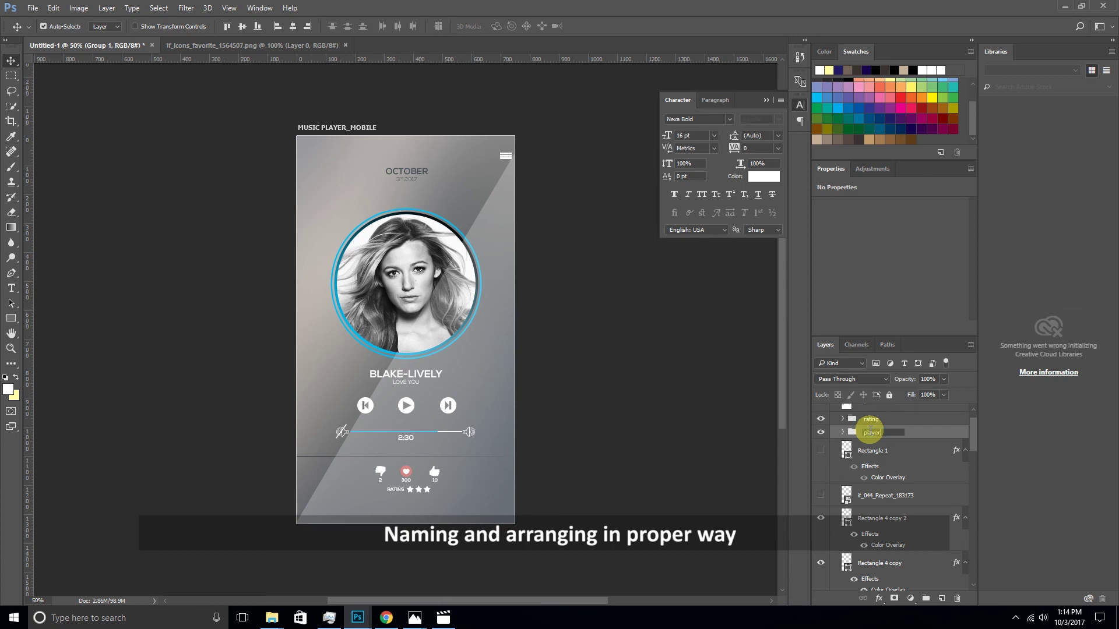
scroll(866, 453, down, 1)
- Move the 2:30 text layer into Group 1 and name that group volume
scroll(865, 453, up, 1)
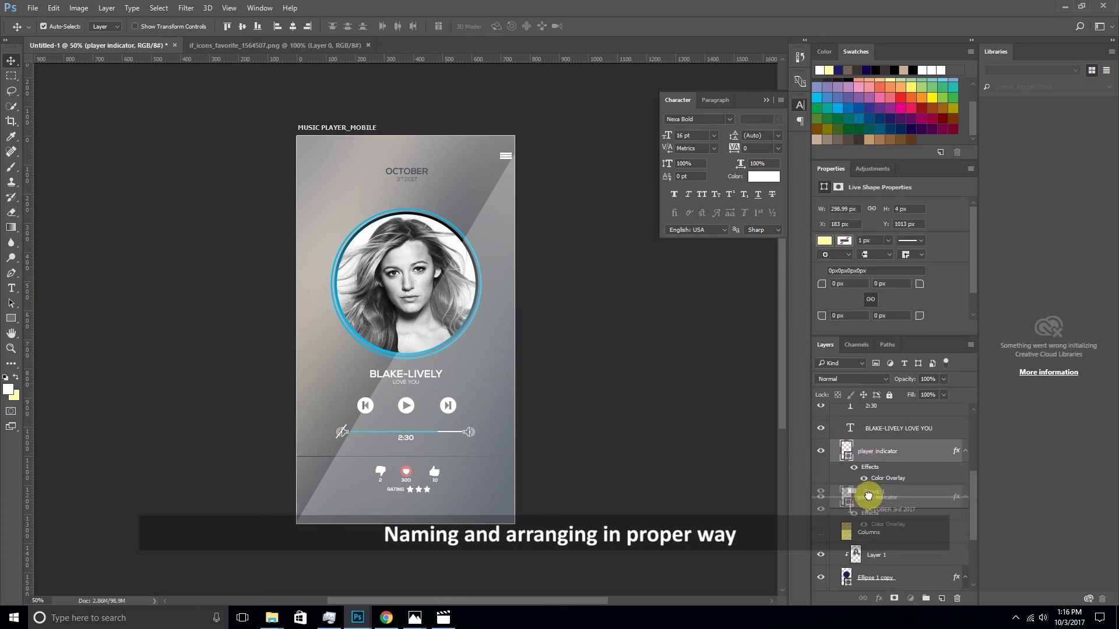
drag(868, 464, 863, 504)
scroll(854, 454, up, 1)
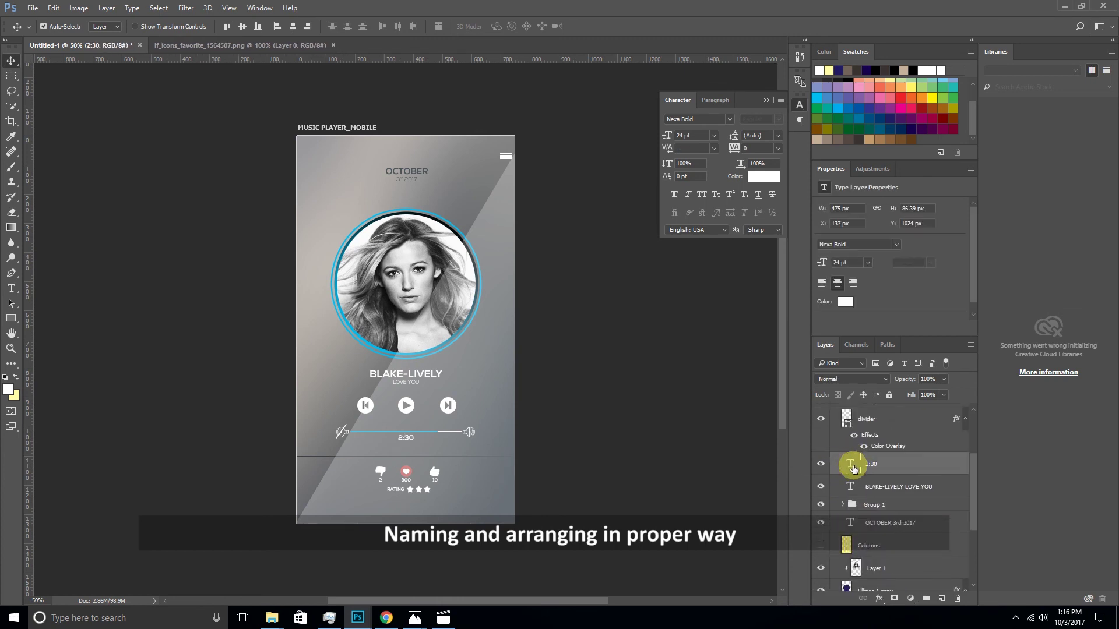
drag(854, 455, 857, 493)
text(volume)
key(Return)
- Nest the volume group in the player group and rename the singer text SINGER NAME
scroll(856, 513, up, 1)
scroll(854, 544, up, 1)
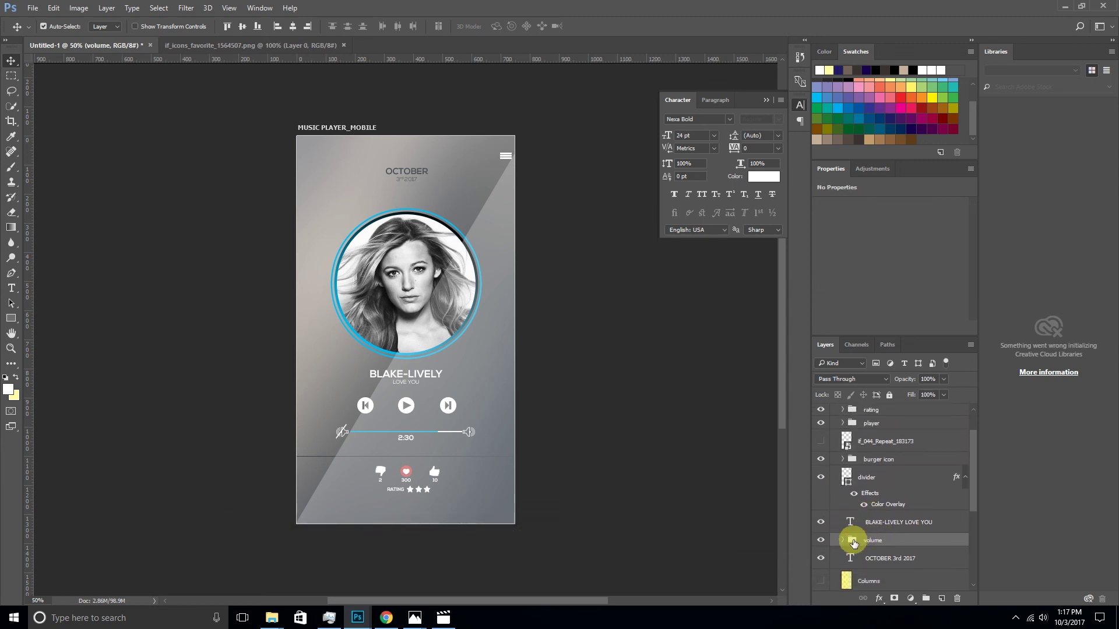
drag(854, 543, 839, 420)
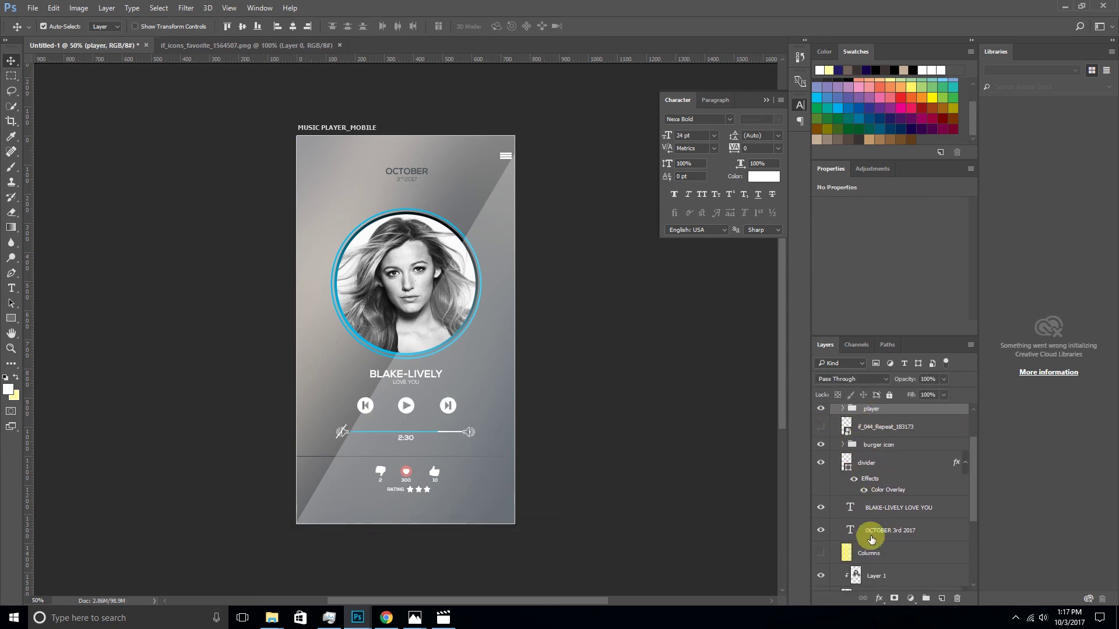
double_click(883, 507)
text(SINGER NAME)
key(Return)
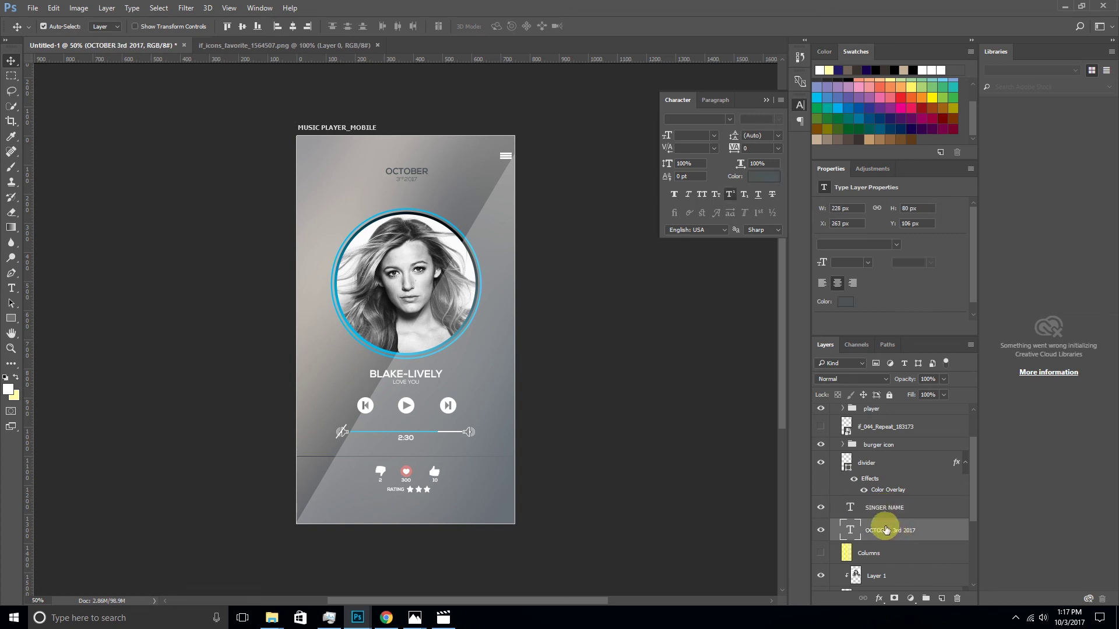
scroll(880, 533, up, 1)
mouse_move(888, 525)
mouse_down()
mouse_move(873, 422)
mouse_move(840, 420)
mouse_up()
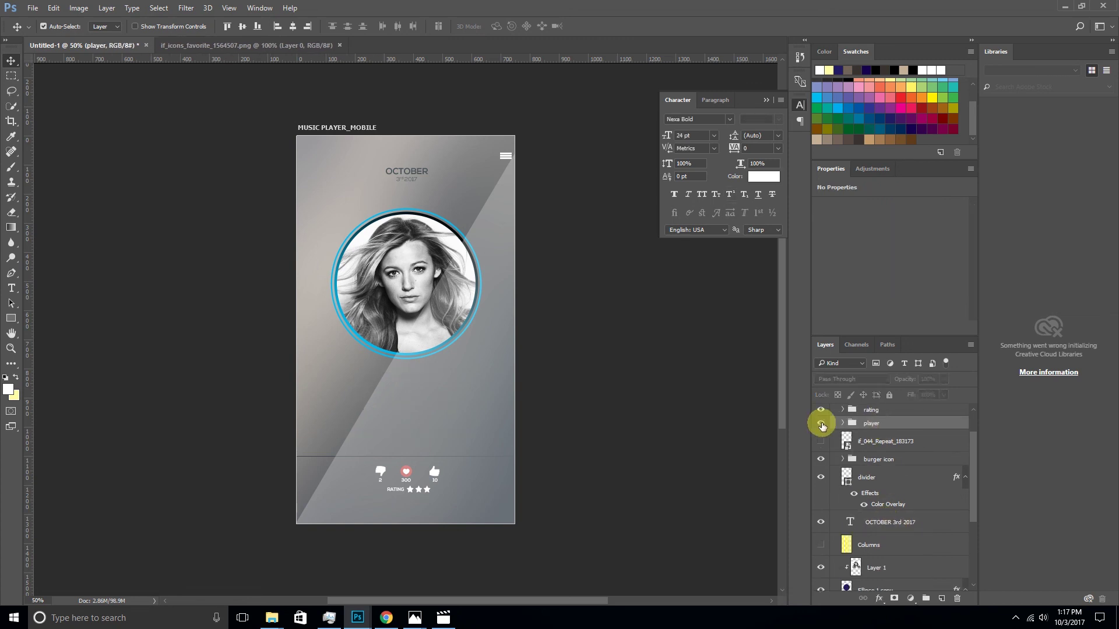
- Show the photo layer again and group it with the circle as 'player'
scroll(822, 528, down, 1)
click(820, 539)
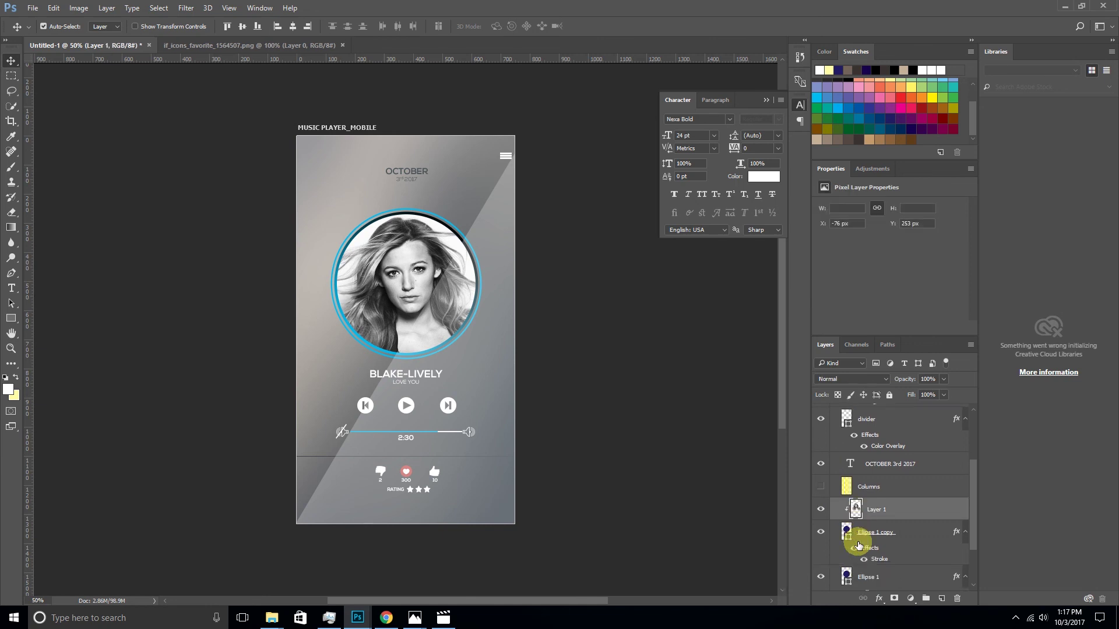
click(861, 539)
key(ctrl+g)
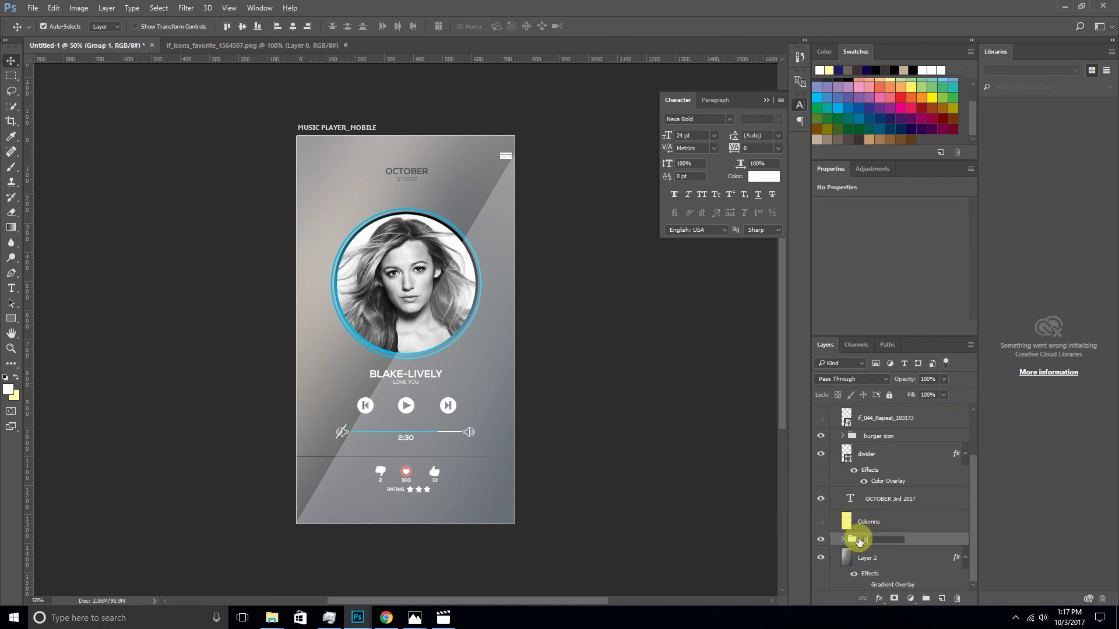
text(player)
key(Return)
scroll(847, 554, up, 2)
drag(847, 574, 855, 453)
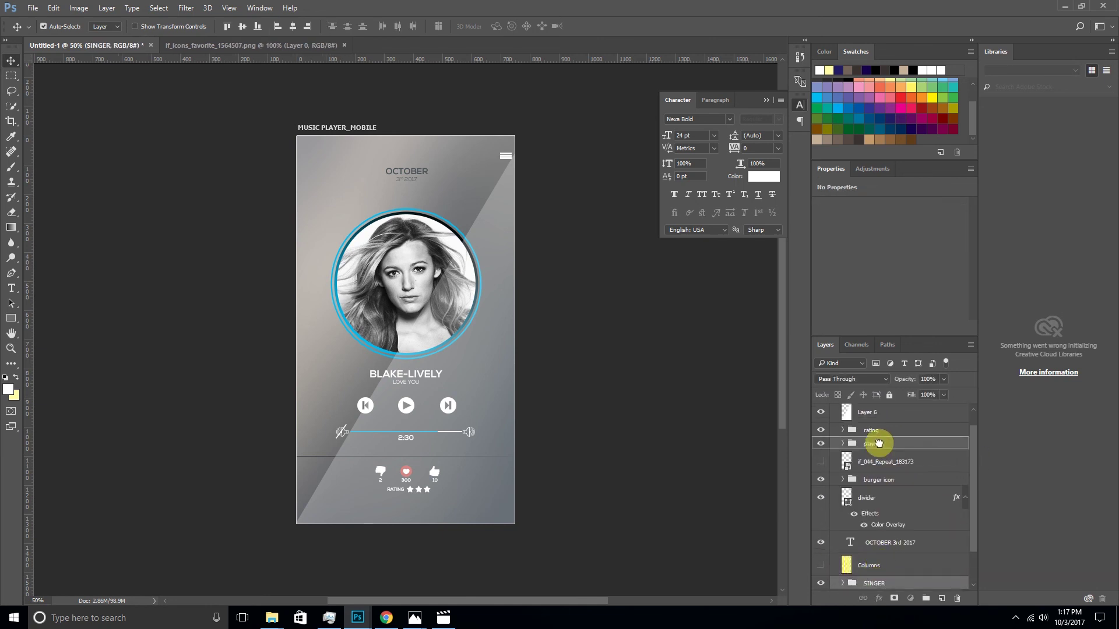
- Move OCTOBER 3rd 2017 into a group and delete the hidden repeat icon and Columns layers
click(852, 411)
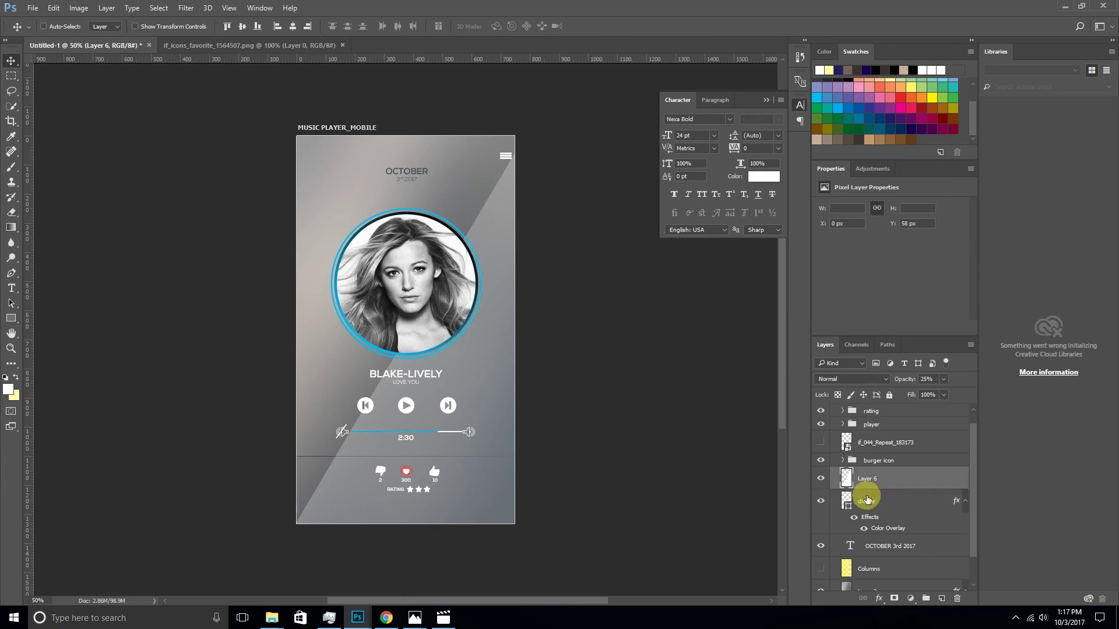
scroll(867, 501, down, 1)
click(851, 512)
scroll(863, 524, up, 2)
drag(890, 564, 854, 500)
click(867, 506)
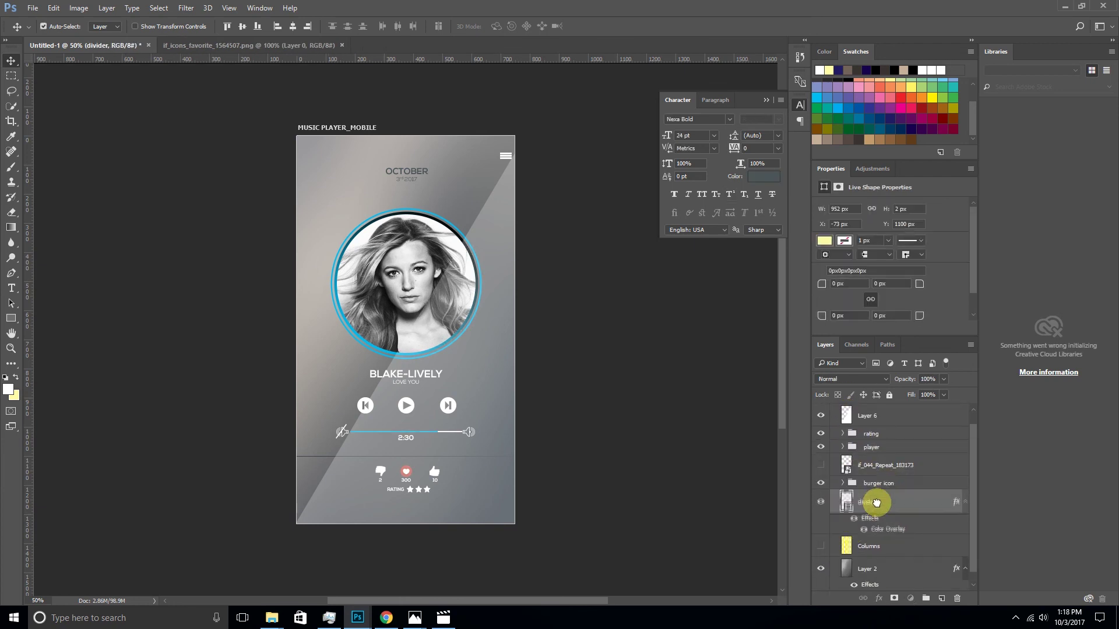
click(831, 465)
key(Delete)
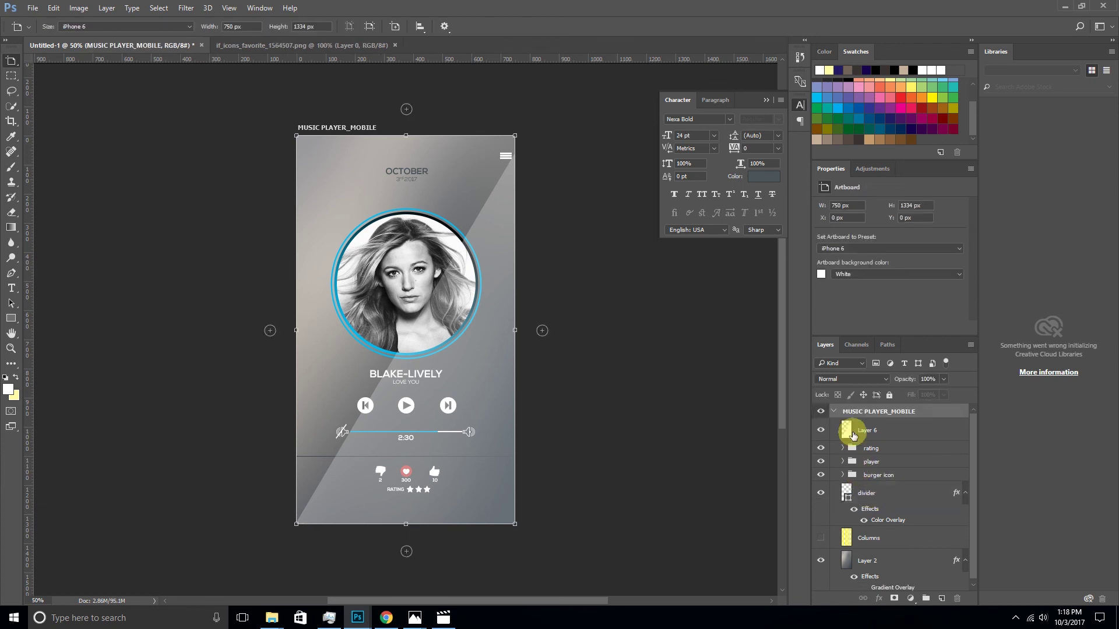
- Rename the Layer 2 background layer to bg
click(845, 541)
double_click(867, 538)
text(bg)
click(888, 492)
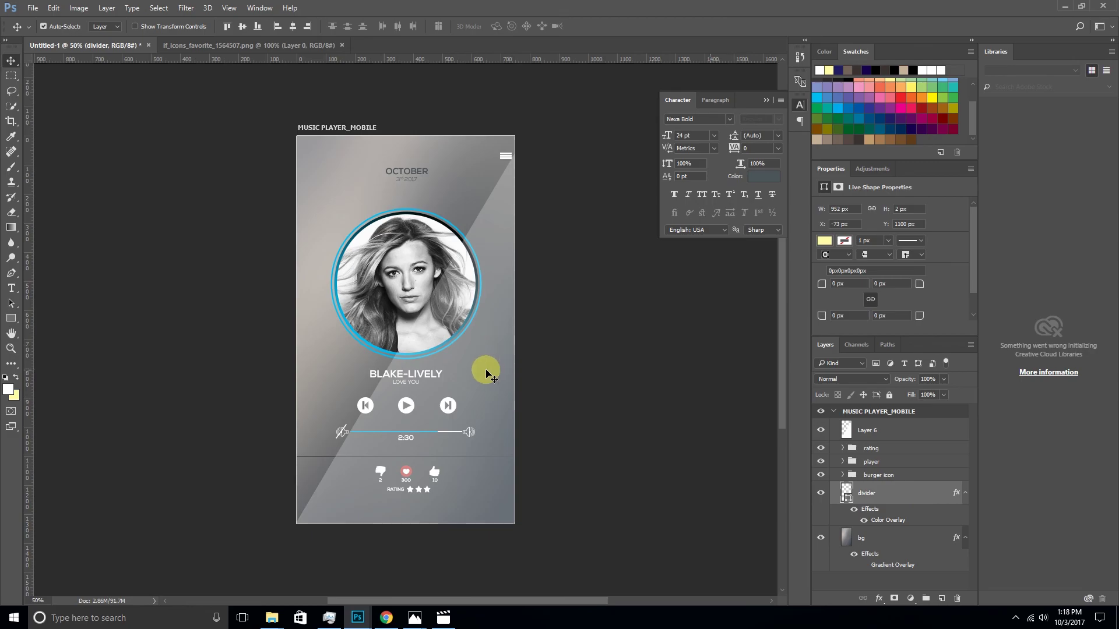